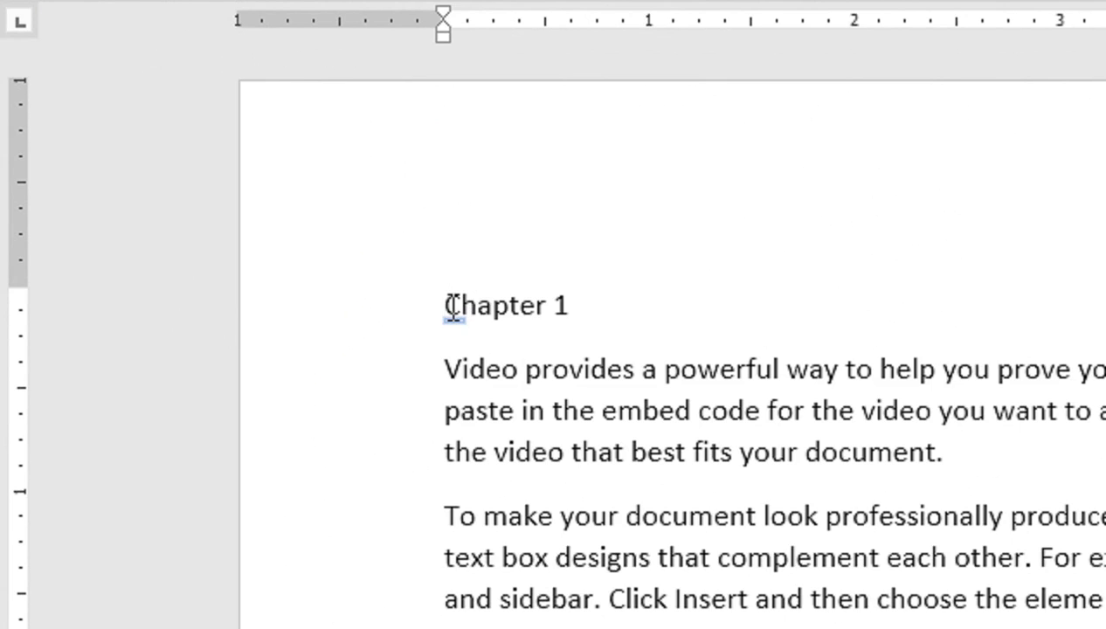
- Insert two page breaks before the Chapter 1 heading and return to the start of the document
key("ctrl+Return")
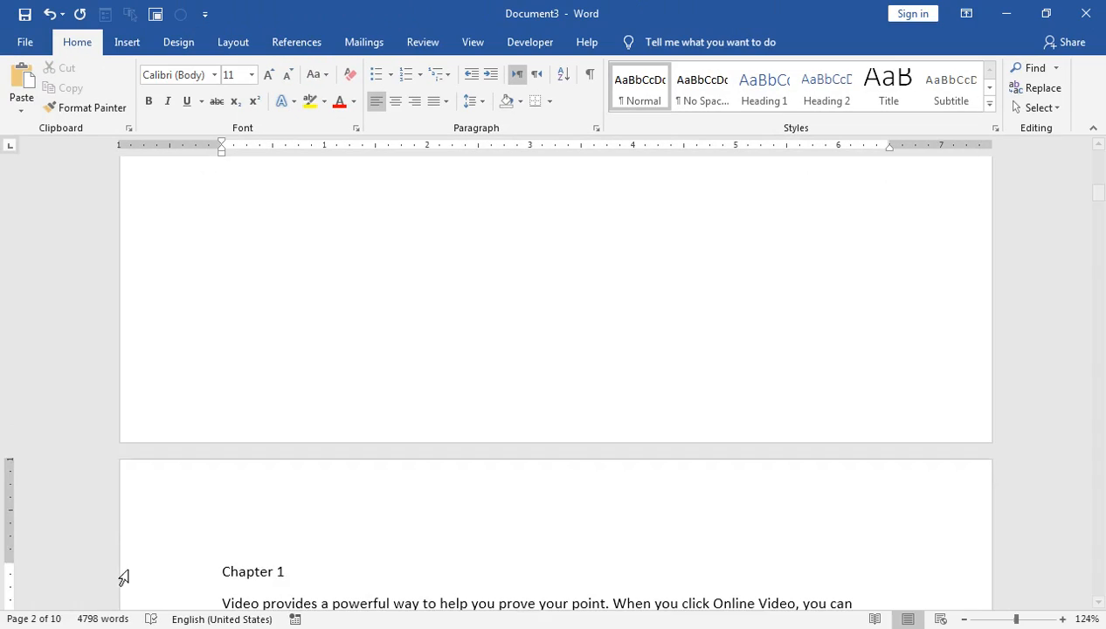
scroll(170, 571, "up", 10)
left_click(306, 238)
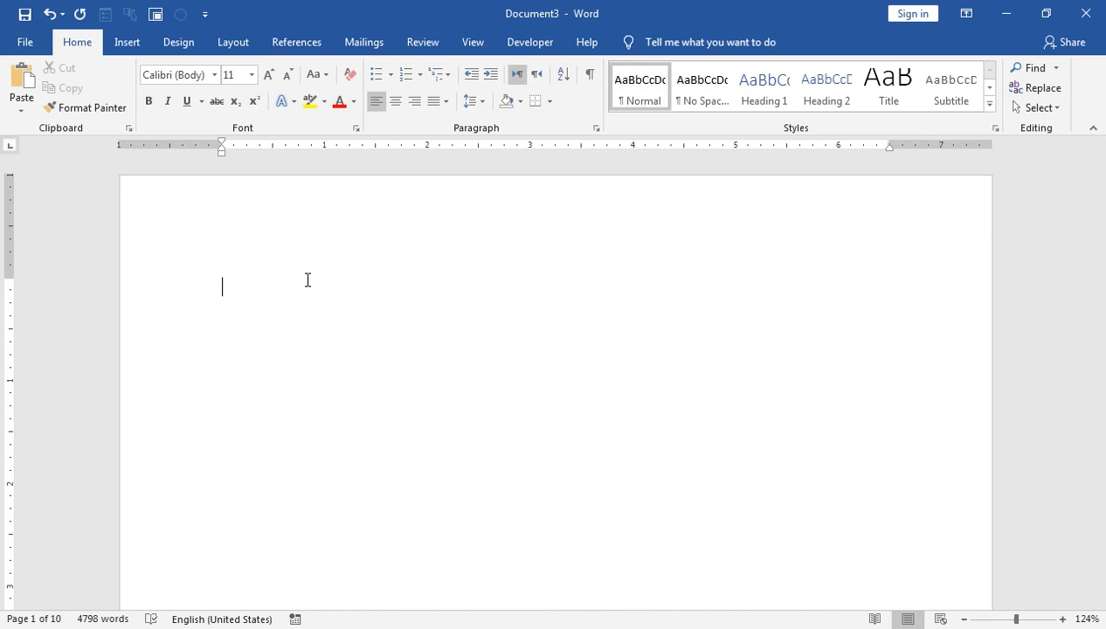
scroll(307, 280, "down", 6)
scroll(334, 367, "down", 4)
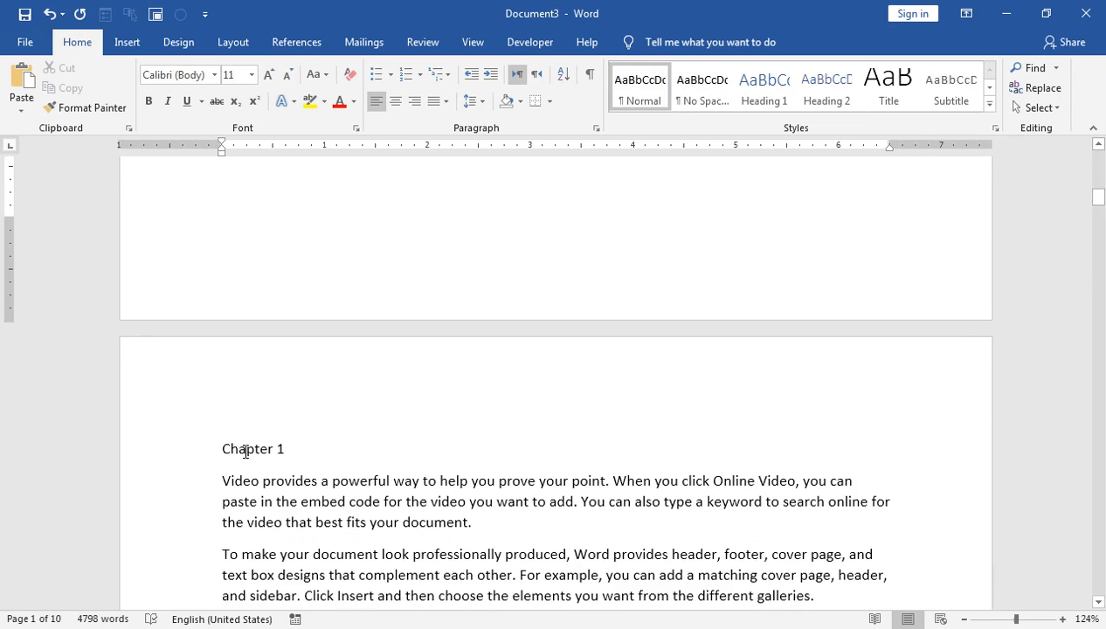
left_click(214, 451)
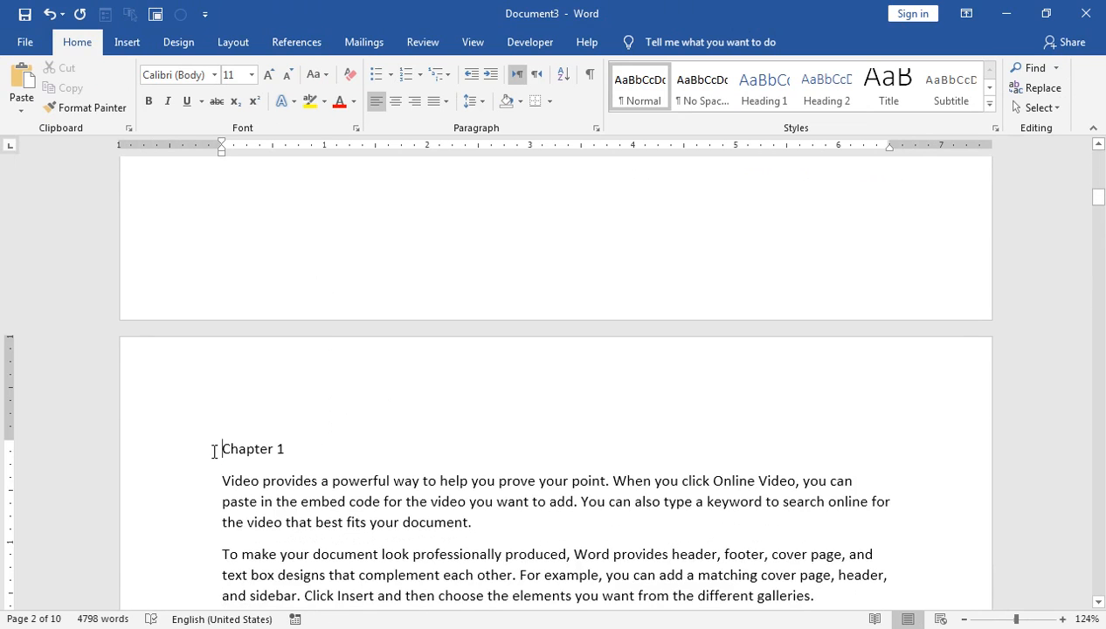
key("ctrl+Return")
key("ctrl+Home")
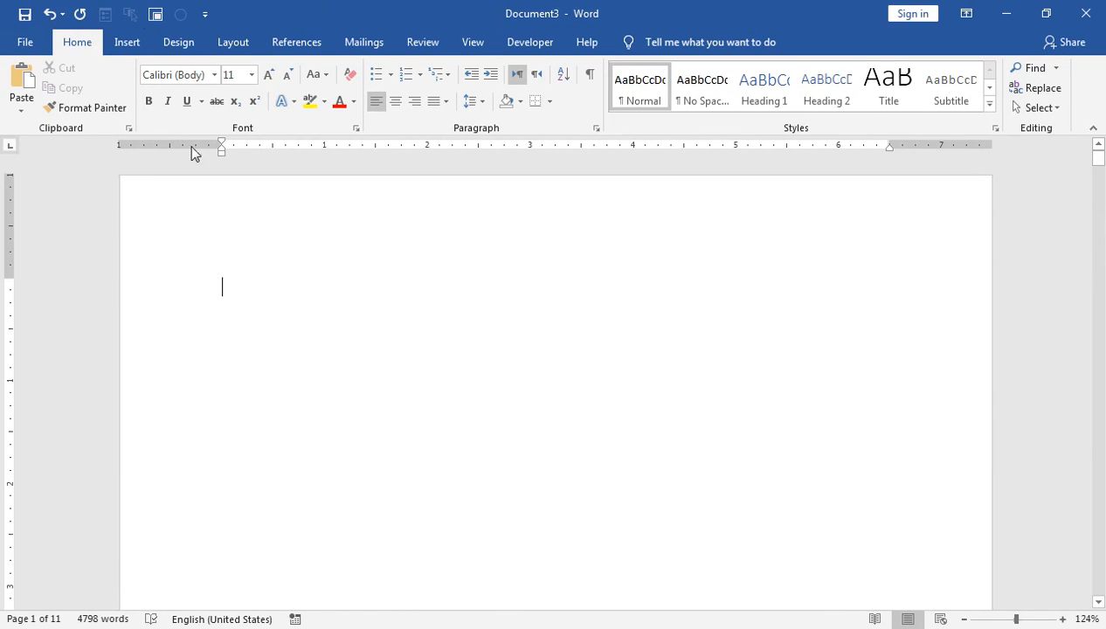
left_click(128, 43)
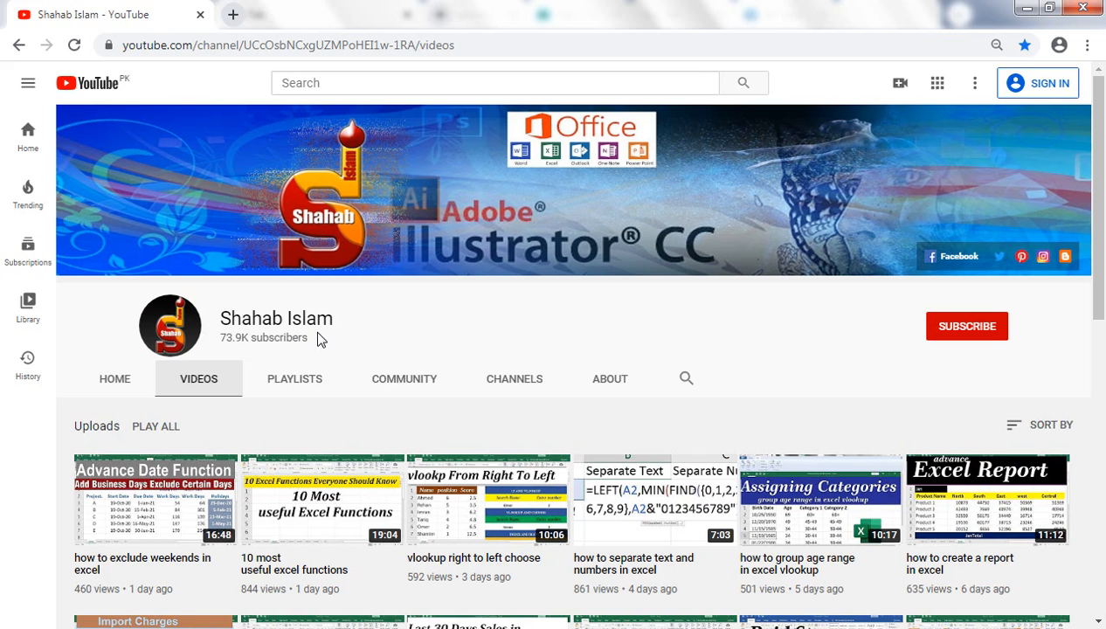
left_click(295, 384)
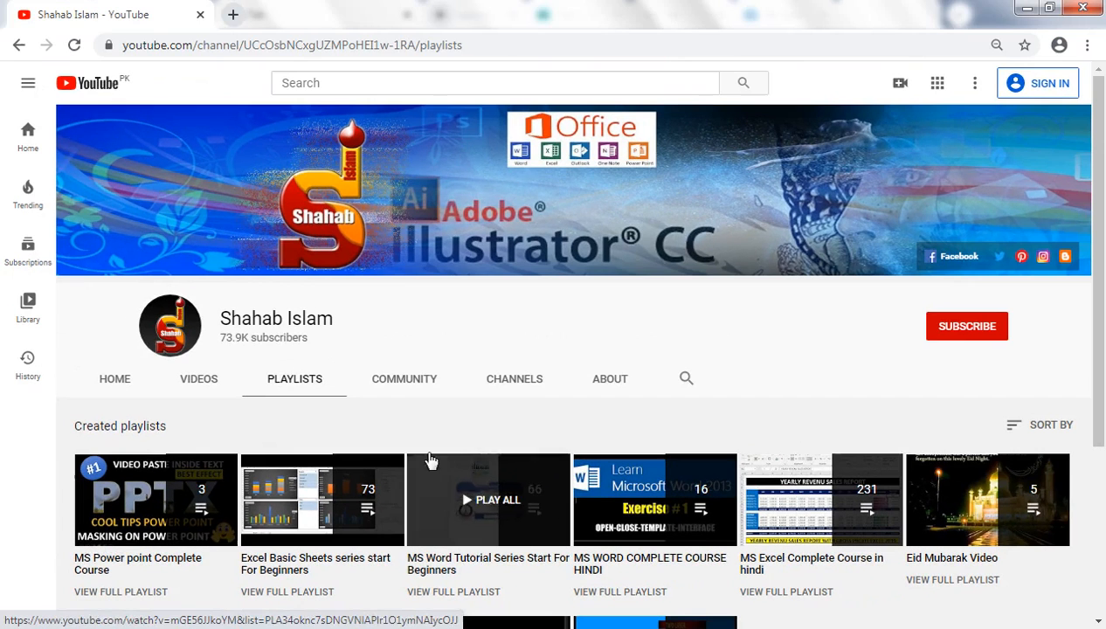
left_click(220, 389)
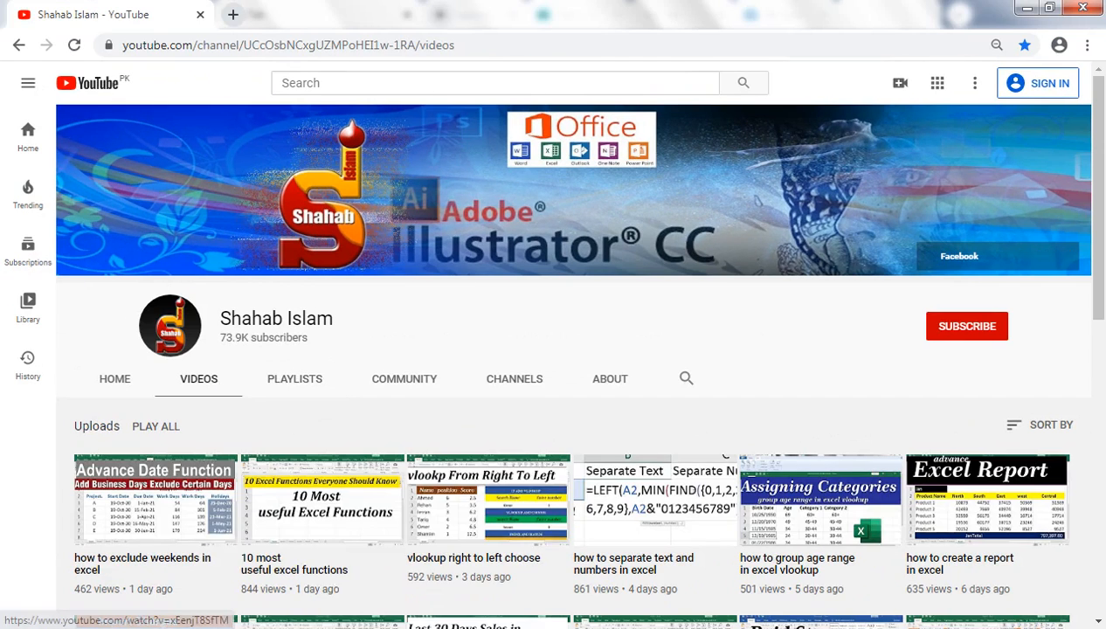
left_click(339, 624)
left_click(361, 561)
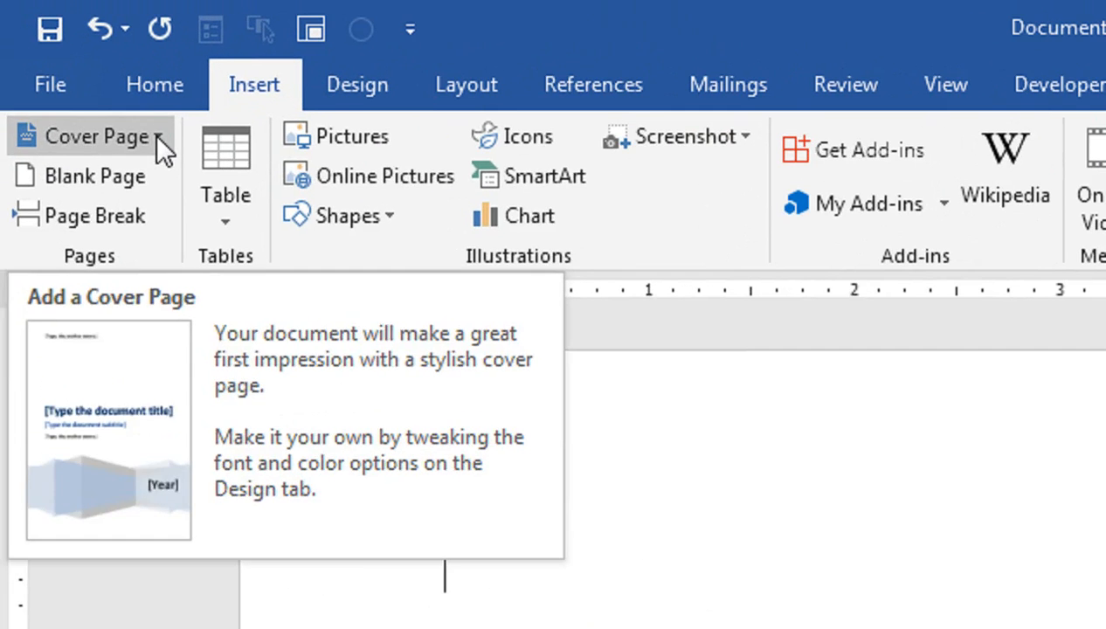
- Insert the Motion cover page at the front of the document
left_click(78, 68)
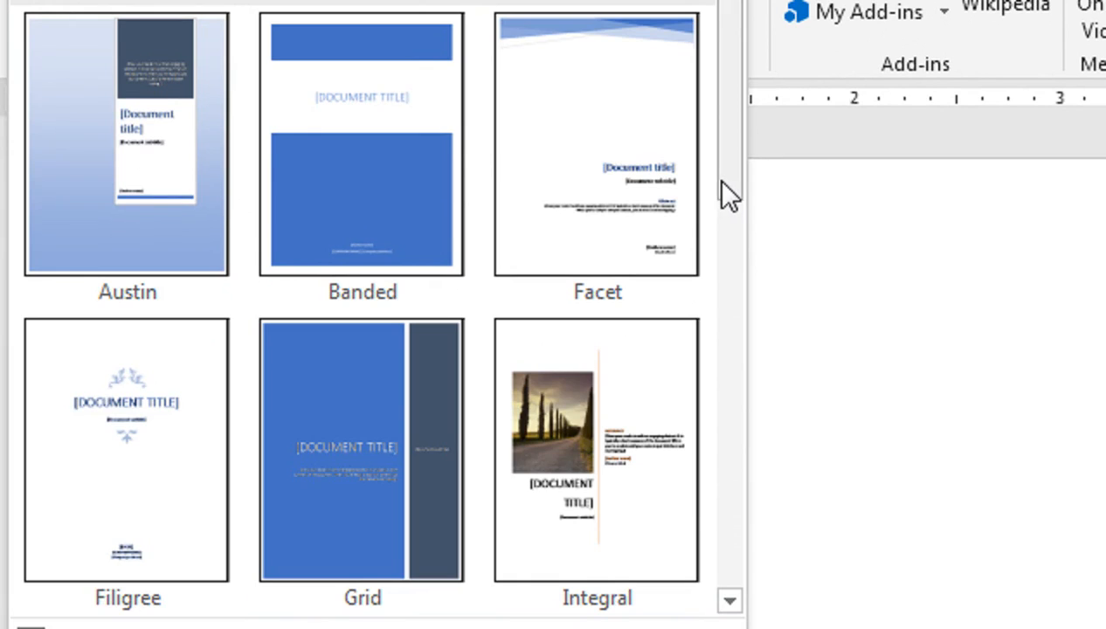
left_click_drag(730, 177, 732, 329)
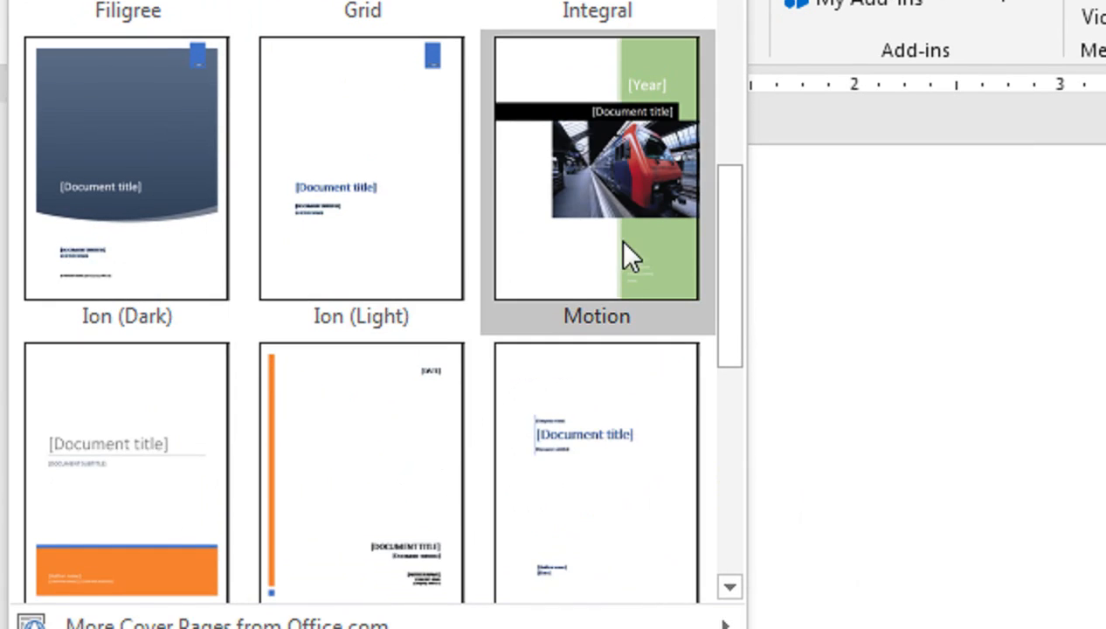
left_click(623, 218)
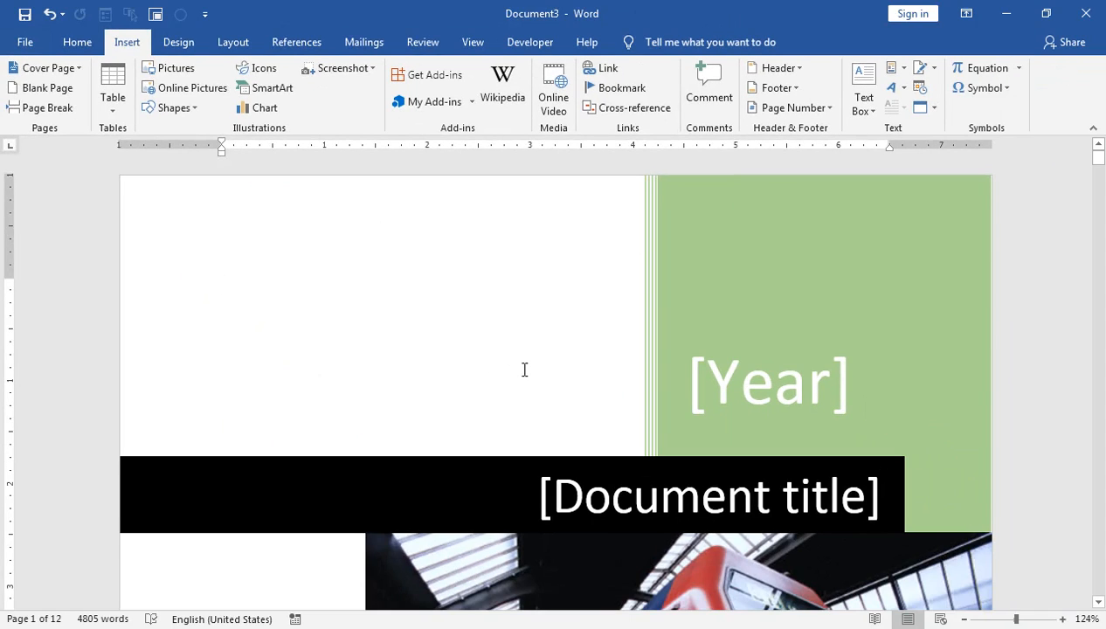
scroll(523, 370, "down", 1)
scroll(517, 376, "down", 1)
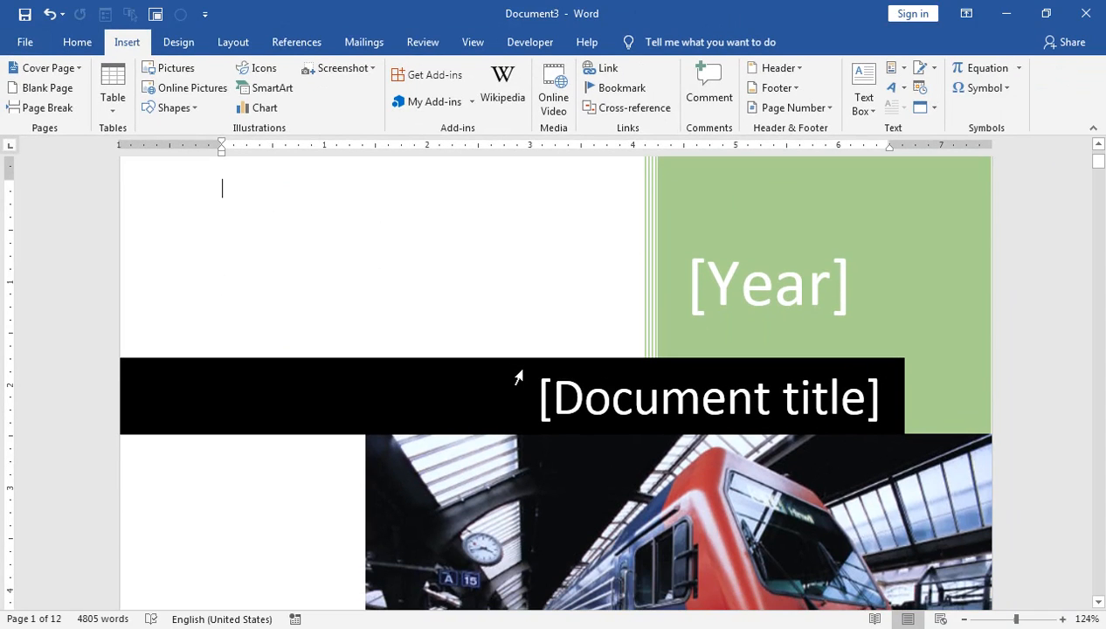
- Fill in the cover page's Year field by choosing October 20, 2020 as the date
left_click(674, 411)
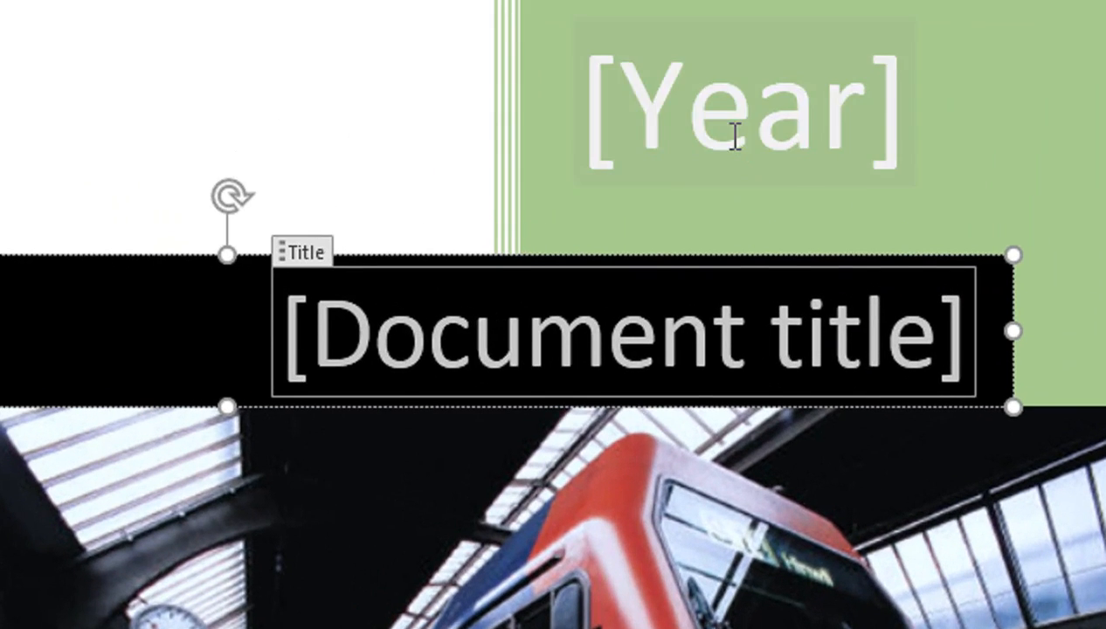
left_click(877, 127)
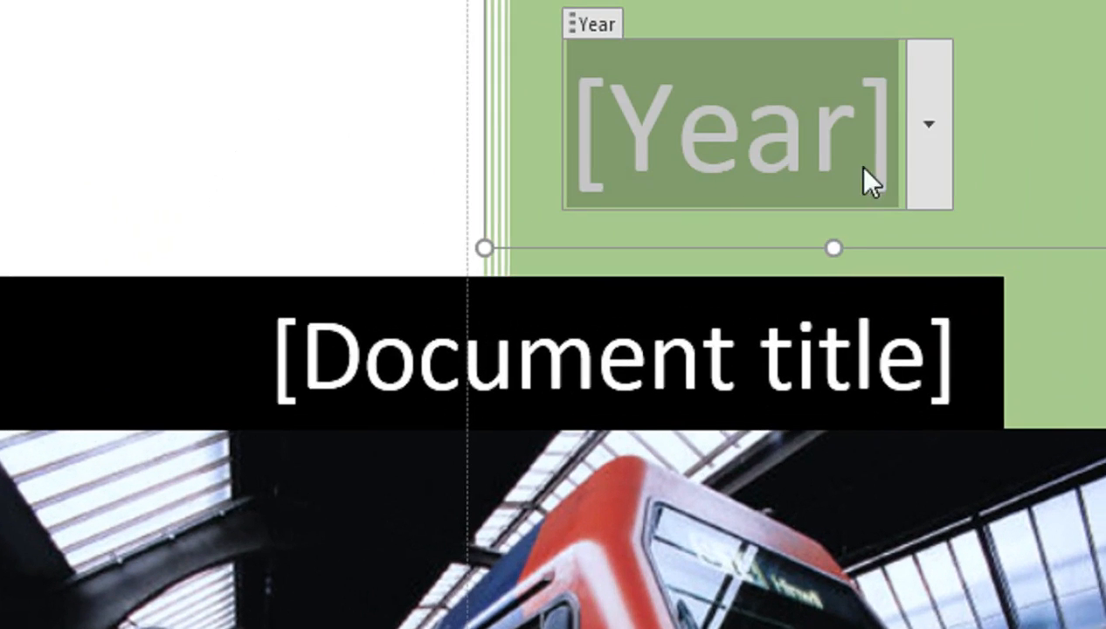
left_click(941, 79)
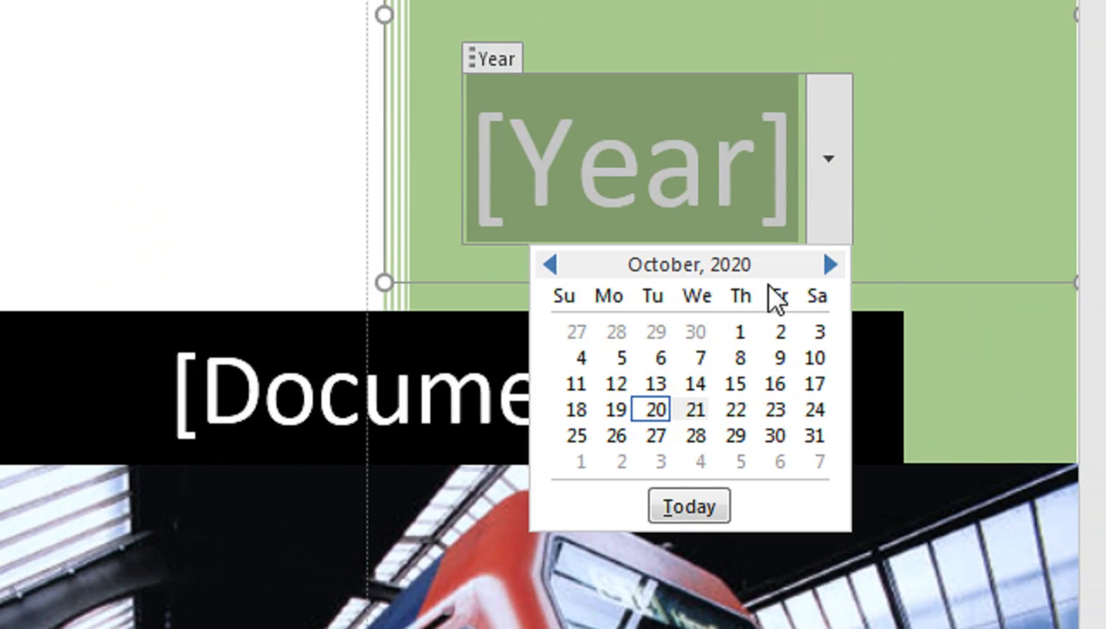
left_click(655, 410)
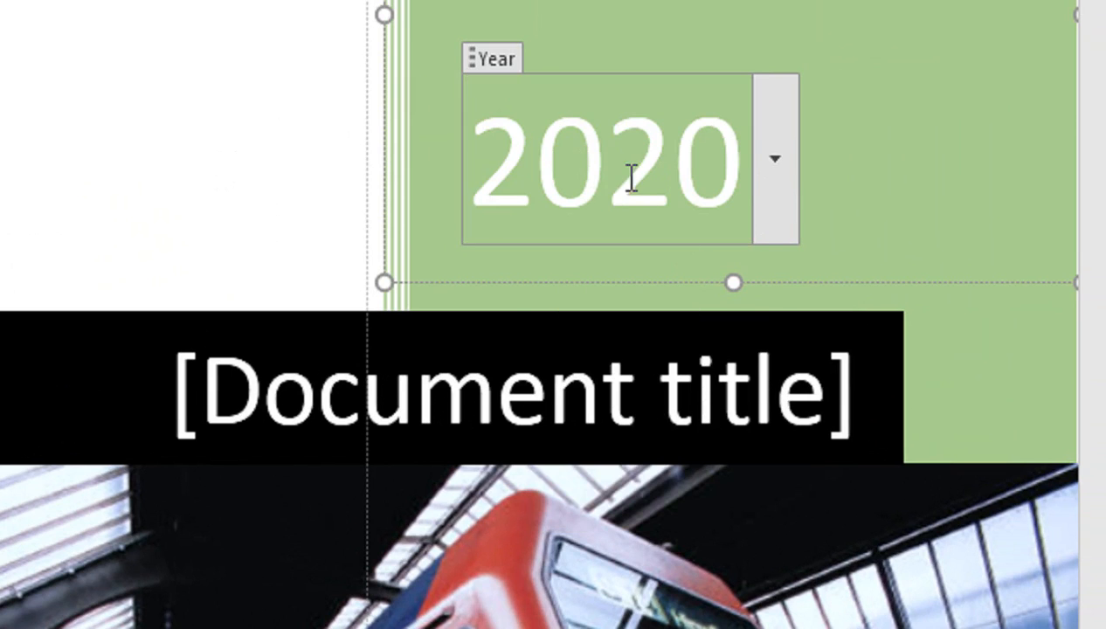
left_click(472, 393)
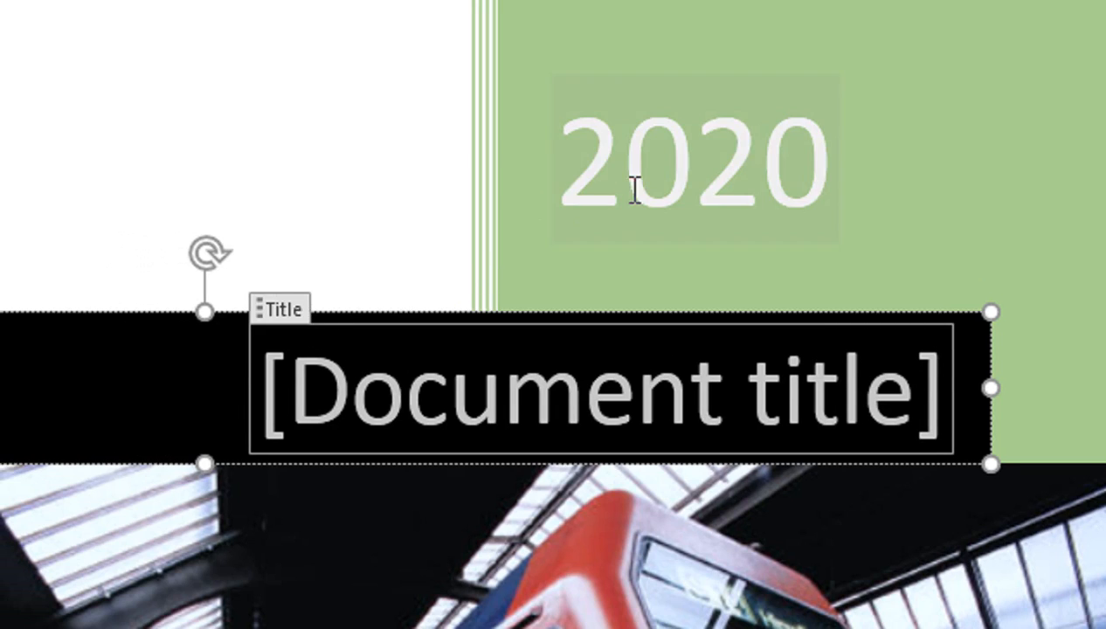
left_click(634, 187)
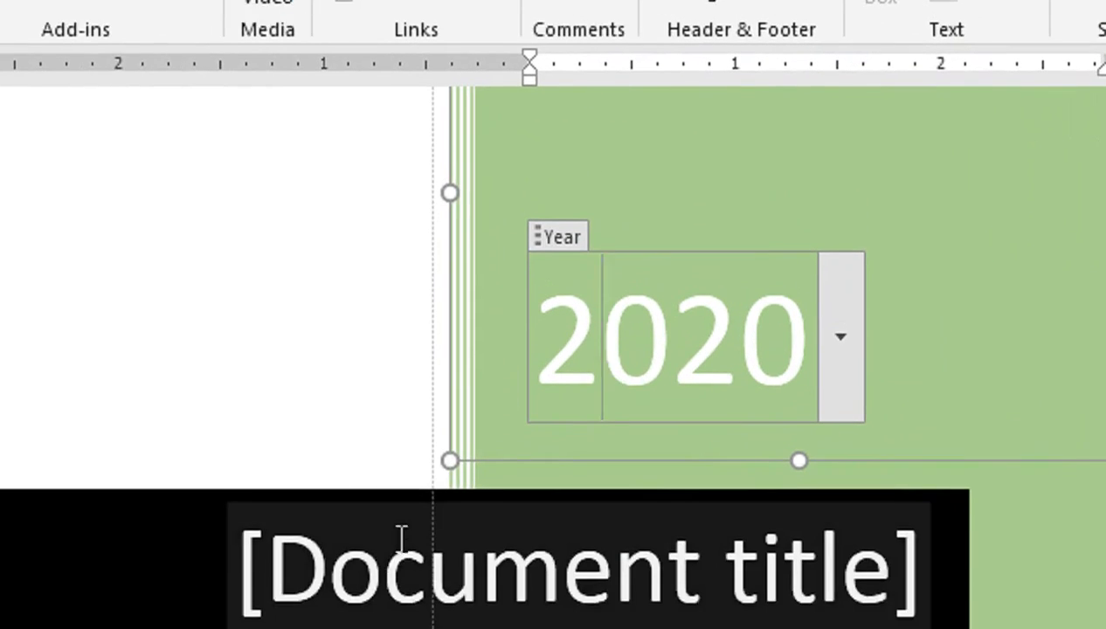
- Replace the cover page's document title placeholder with BOOK FORMATTING
left_click(401, 535)
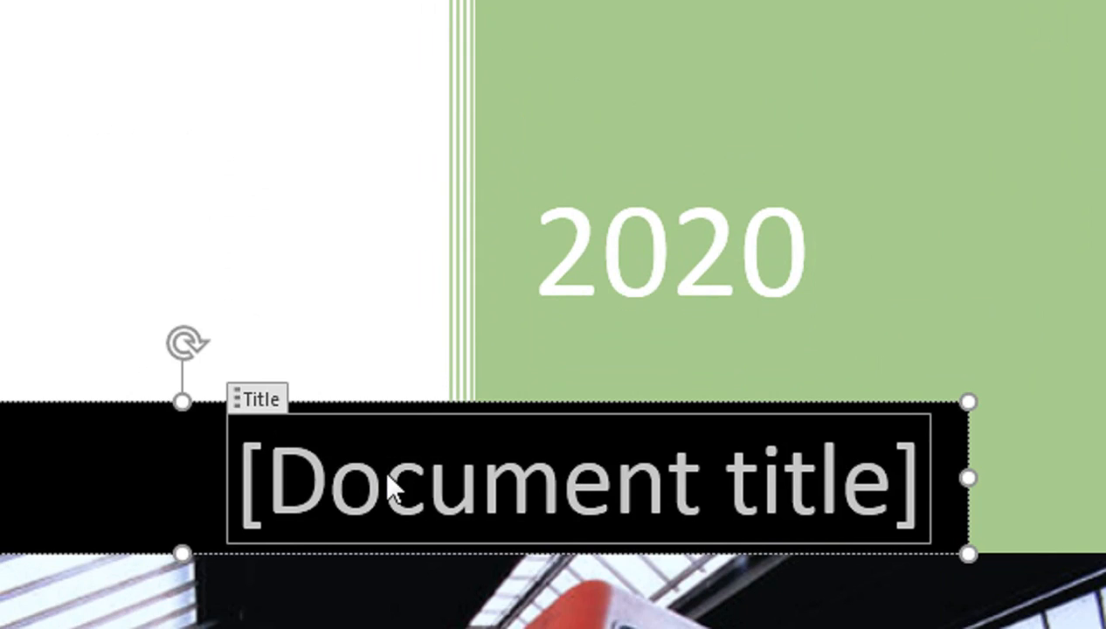
type("BOOK FORMAT")
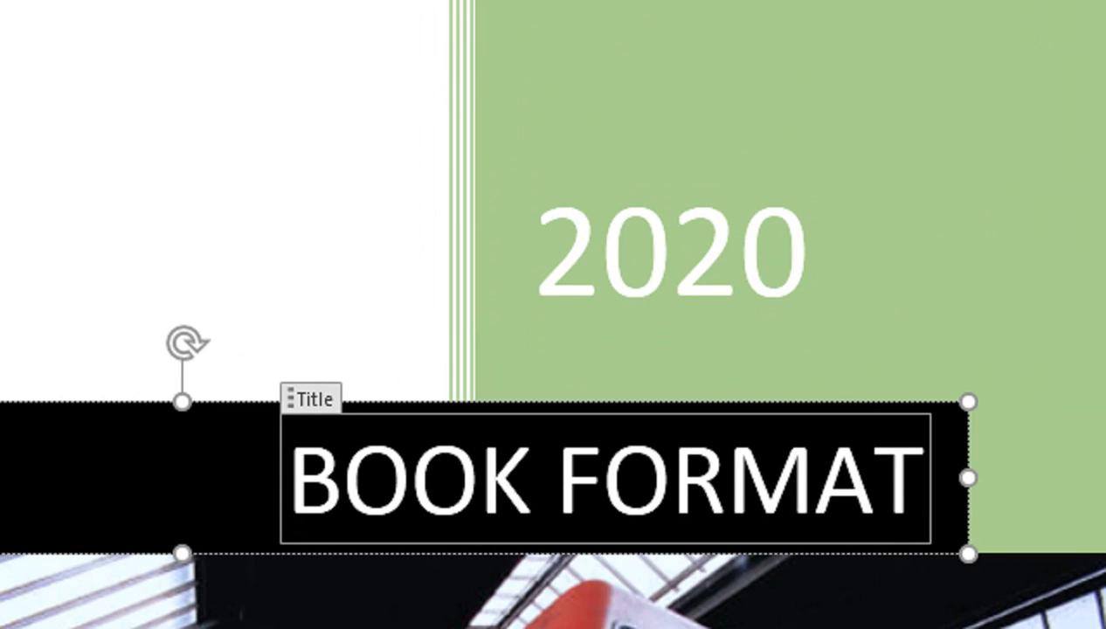
type("TING")
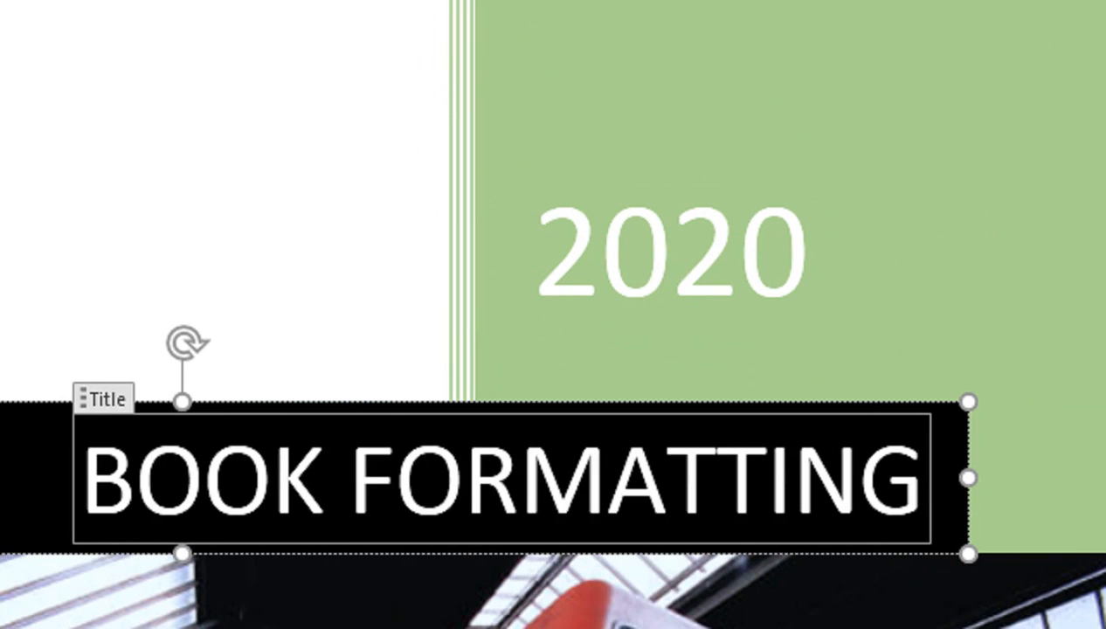
- Change the font of the whole cover title to Times New Roman
triple_click(388, 475)
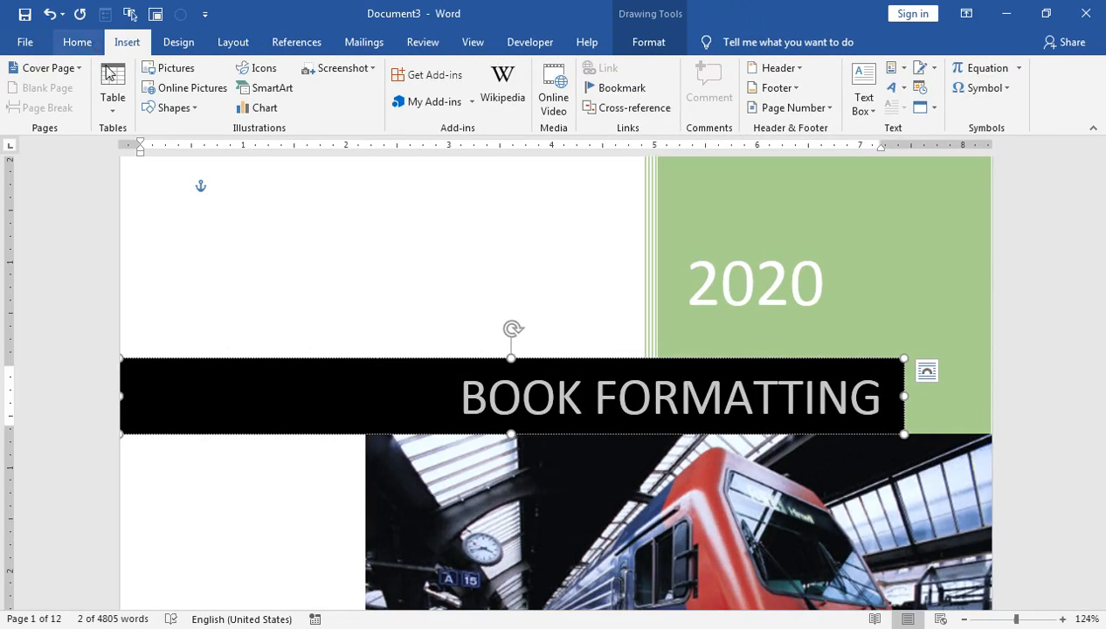
left_click(77, 42)
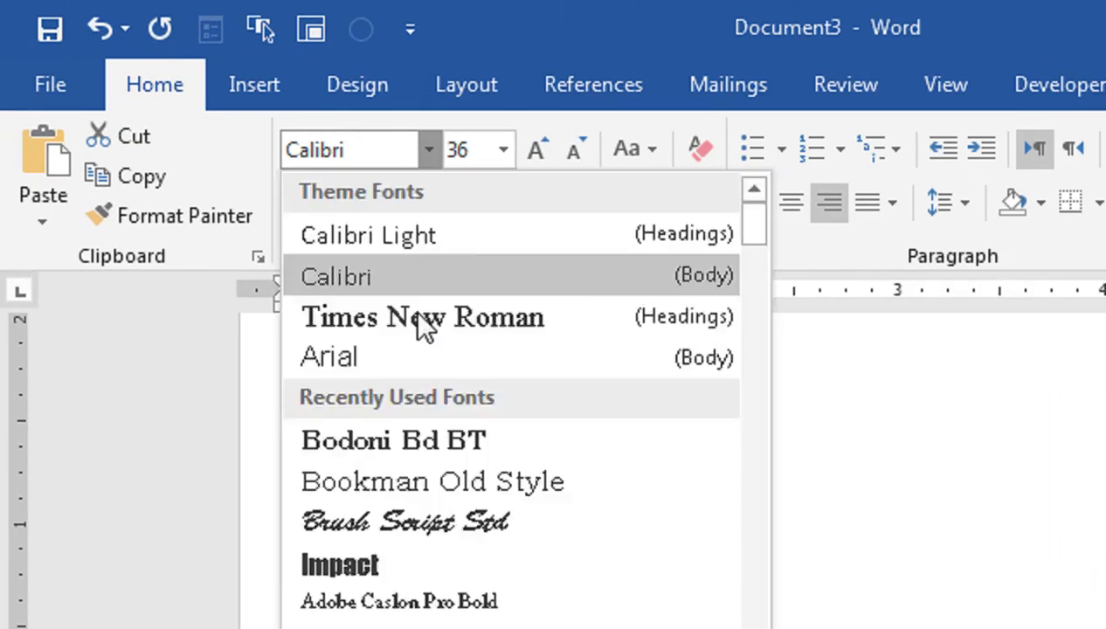
left_click(429, 150)
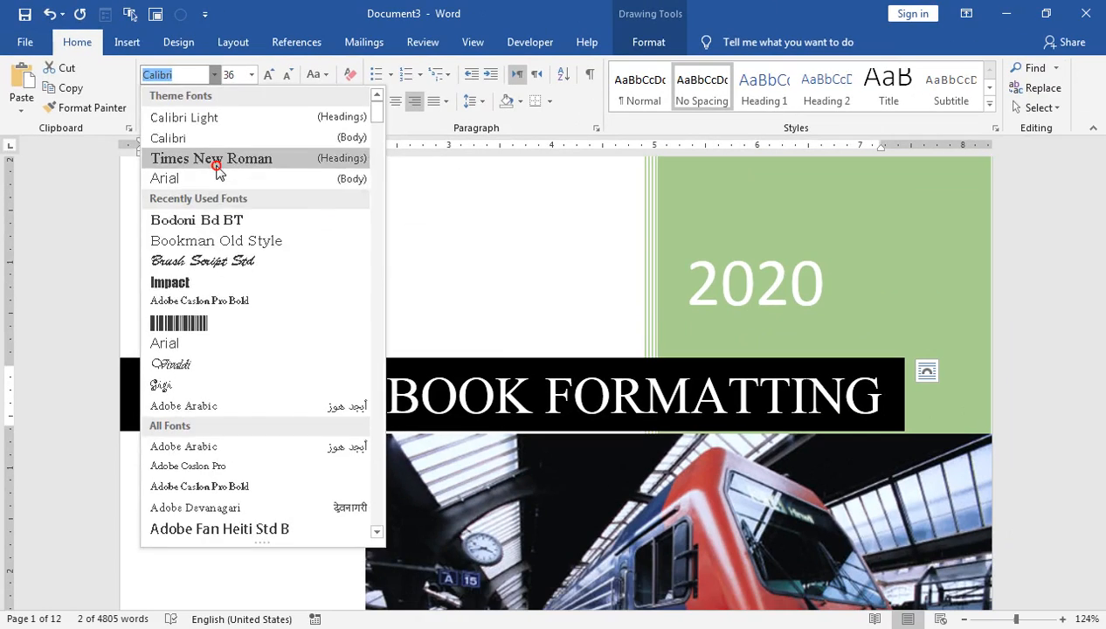
left_click(433, 332)
- Try bold and italic formatting on the cover title
left_click(150, 101)
left_click(167, 102)
left_click(166, 102)
left_click(147, 103)
left_click(167, 102)
left_click(166, 102)
- Set the cover title's font to Bodoni Bd BT
left_click(208, 76)
left_click(214, 75)
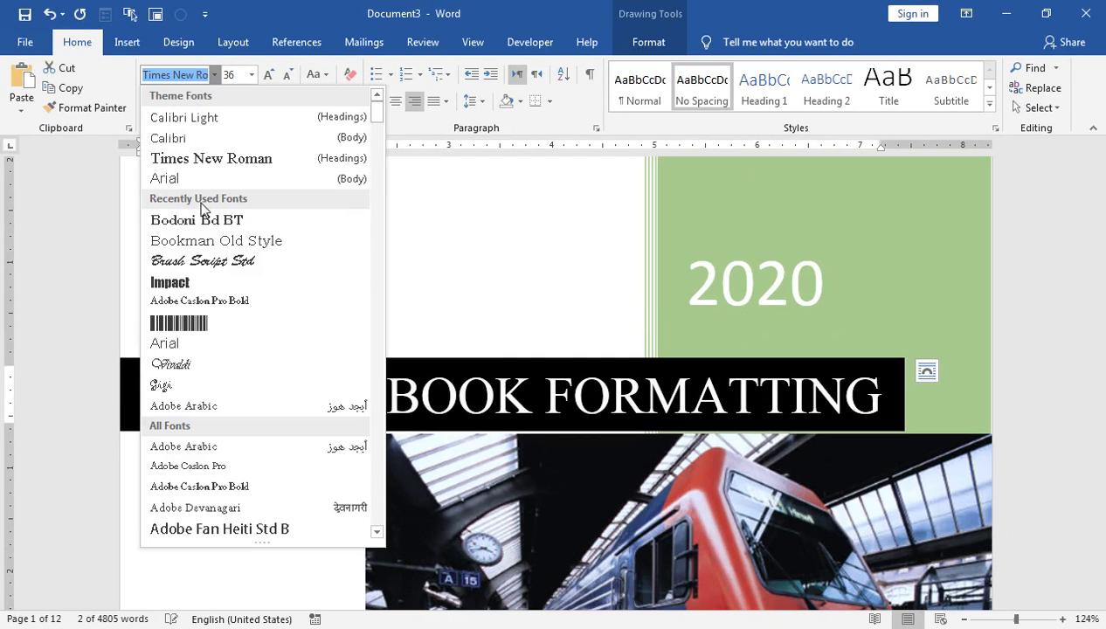
left_click(168, 220)
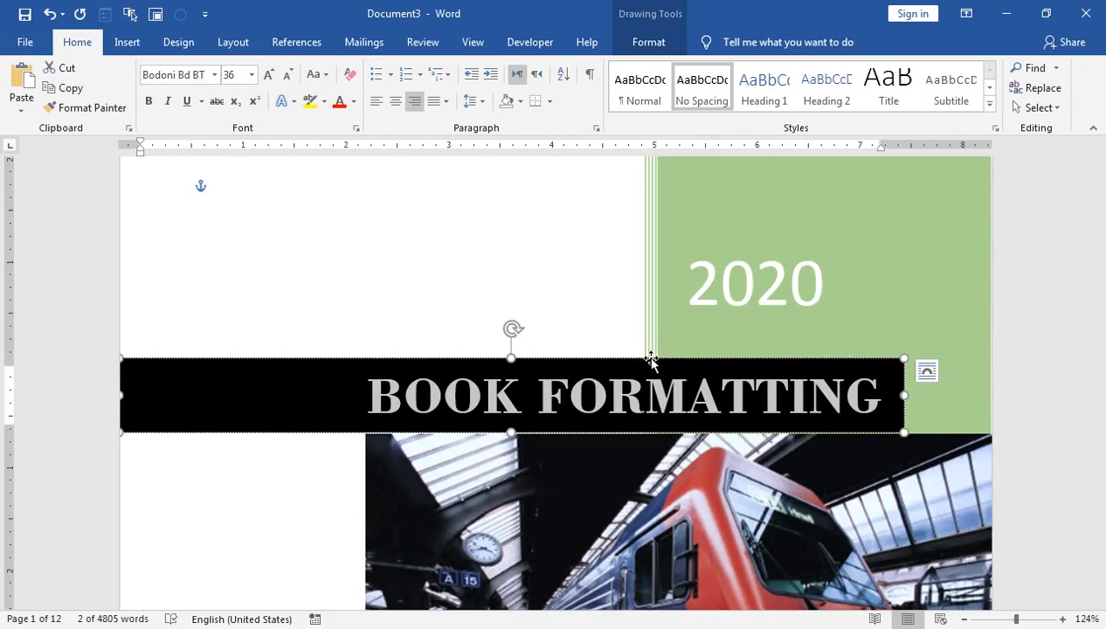
- Examine the rest of the cover page, the two blank pages and the start of Chapter 1
scroll(830, 354, "down", 6)
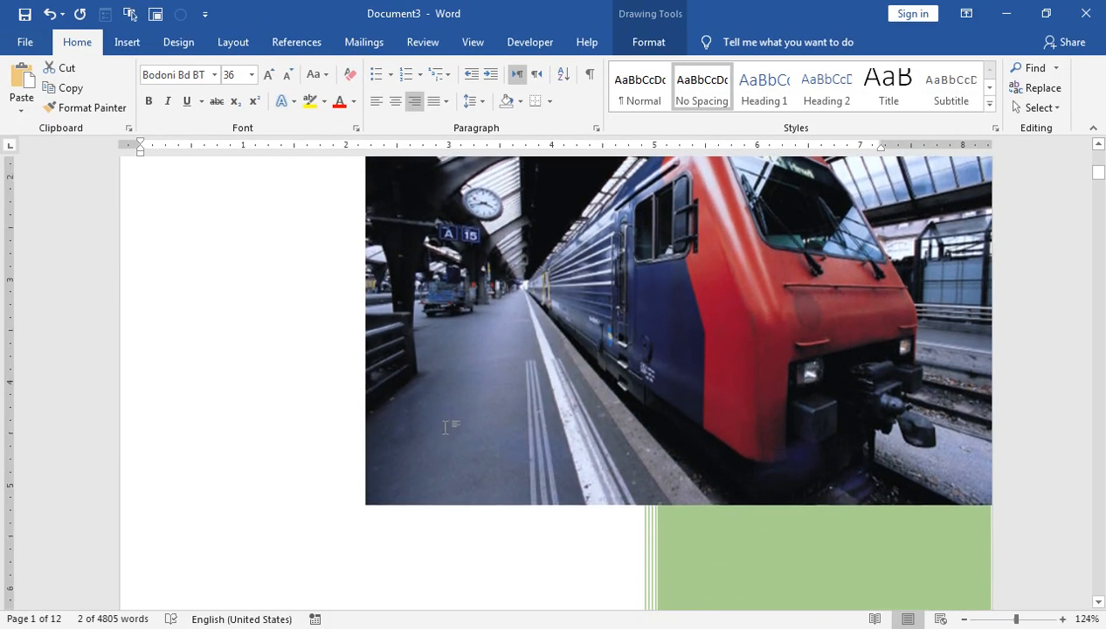
scroll(447, 425, "down", 10)
left_click(298, 397)
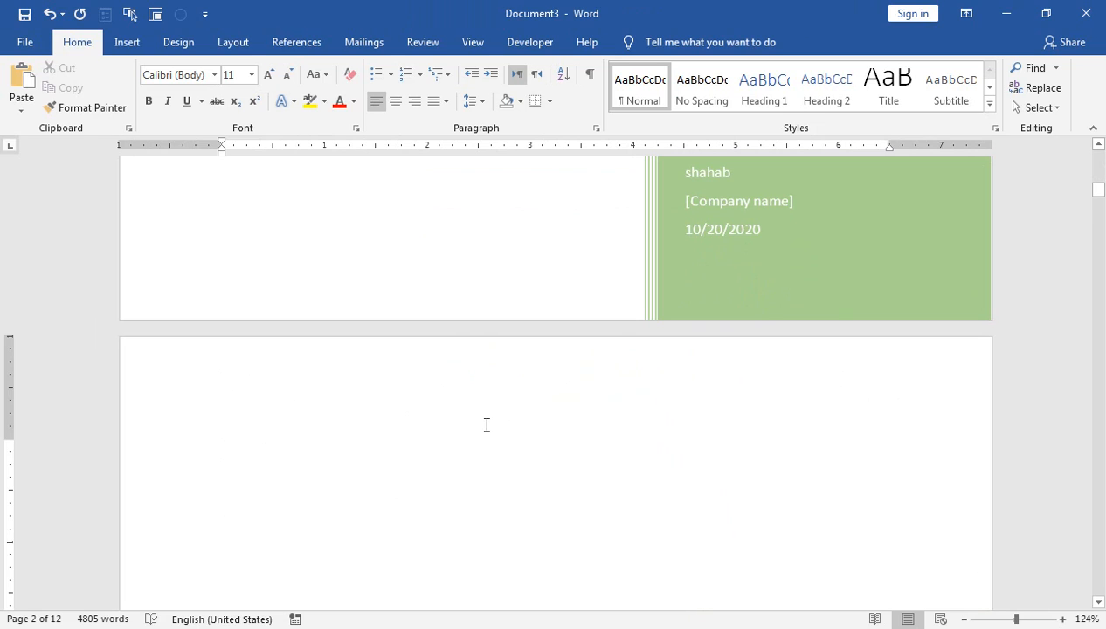
scroll(487, 424, "down", 15)
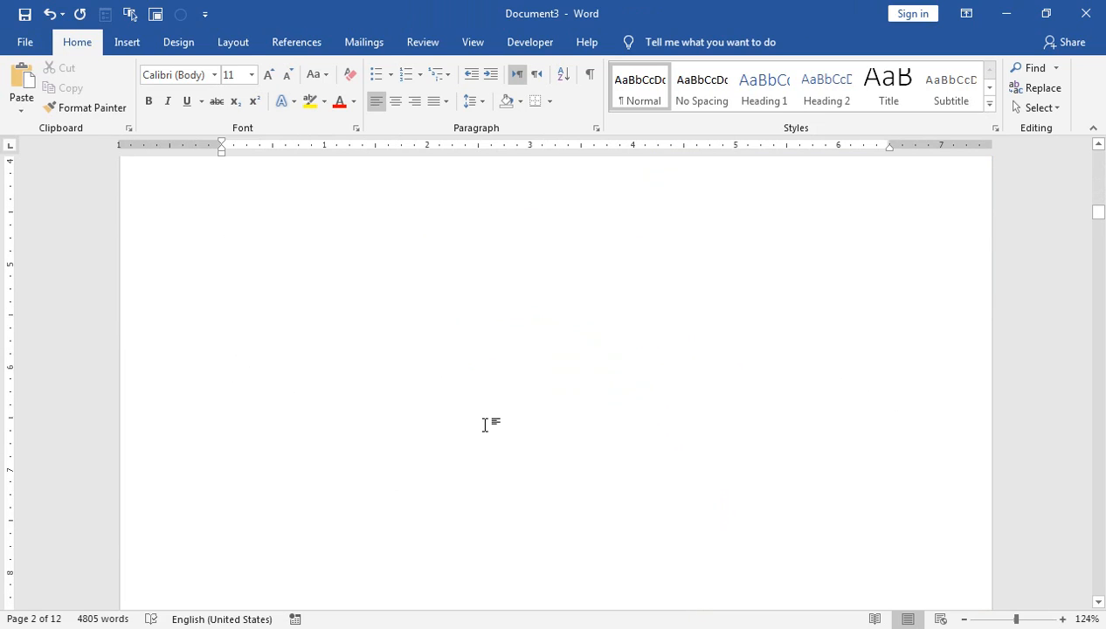
scroll(486, 425, "down", 2)
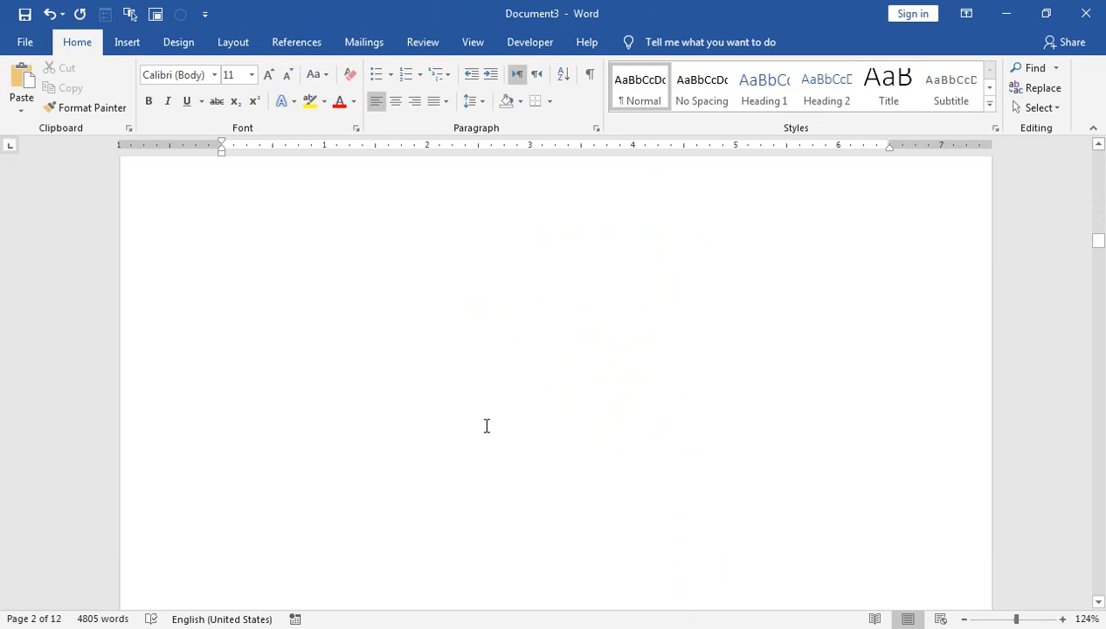
scroll(320, 445, "down", 5)
scroll(276, 433, "down", 5)
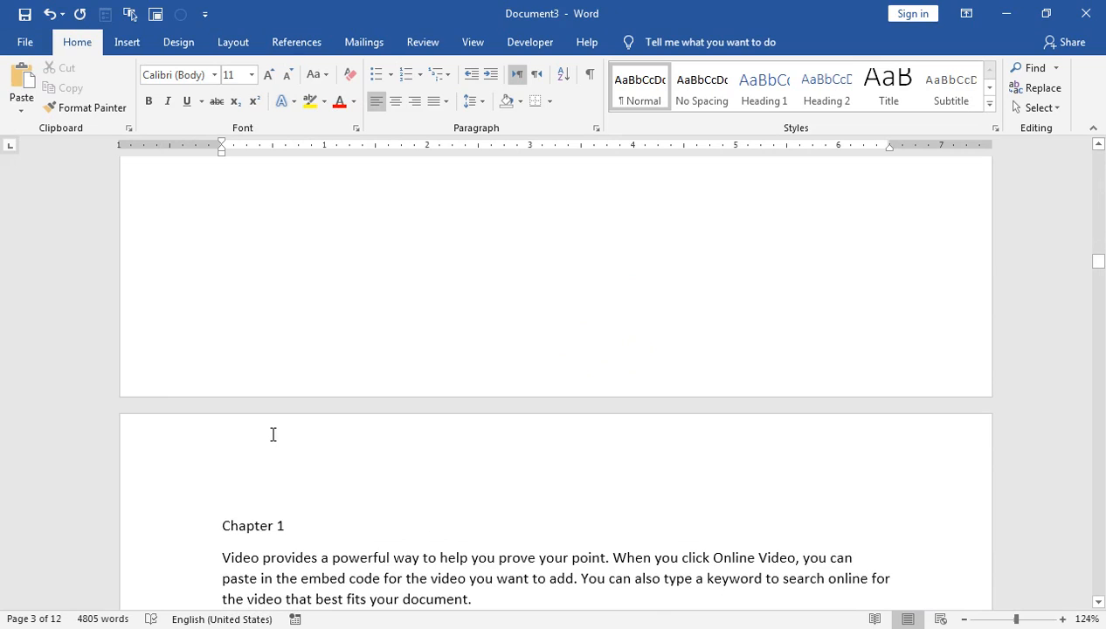
left_click(224, 524)
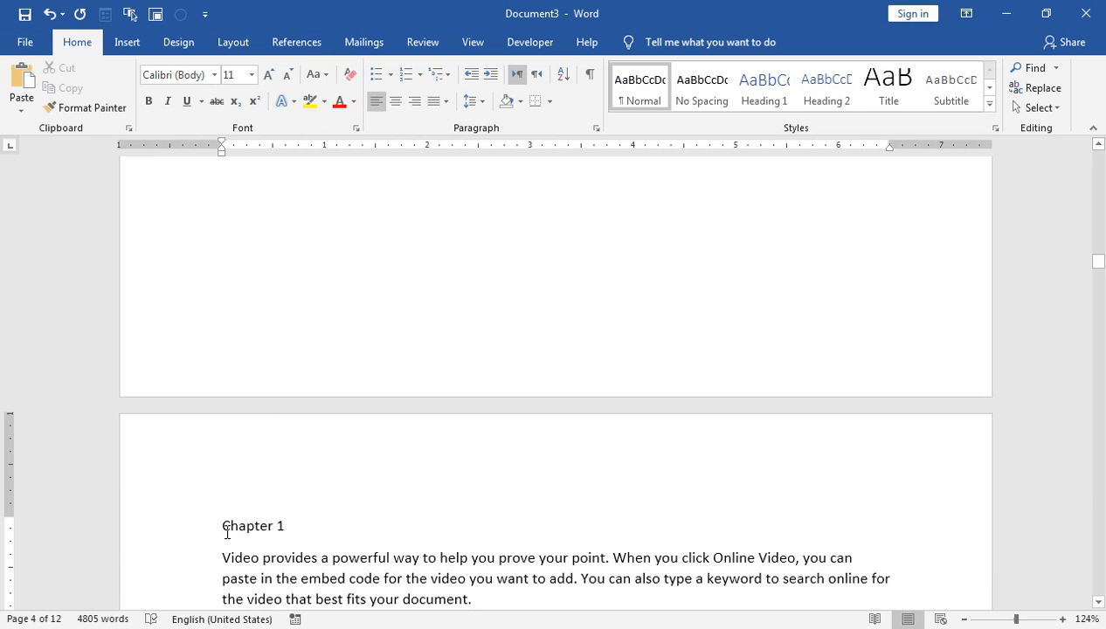
scroll(282, 362, "down", 3)
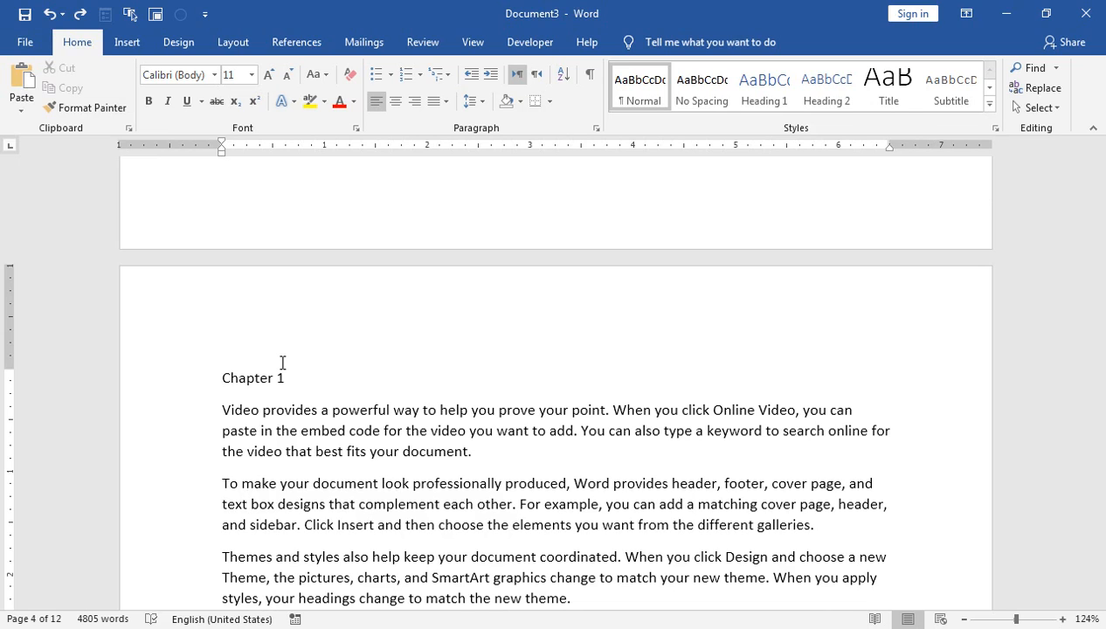
scroll(320, 420, "up", 8)
scroll(331, 425, "up", 10)
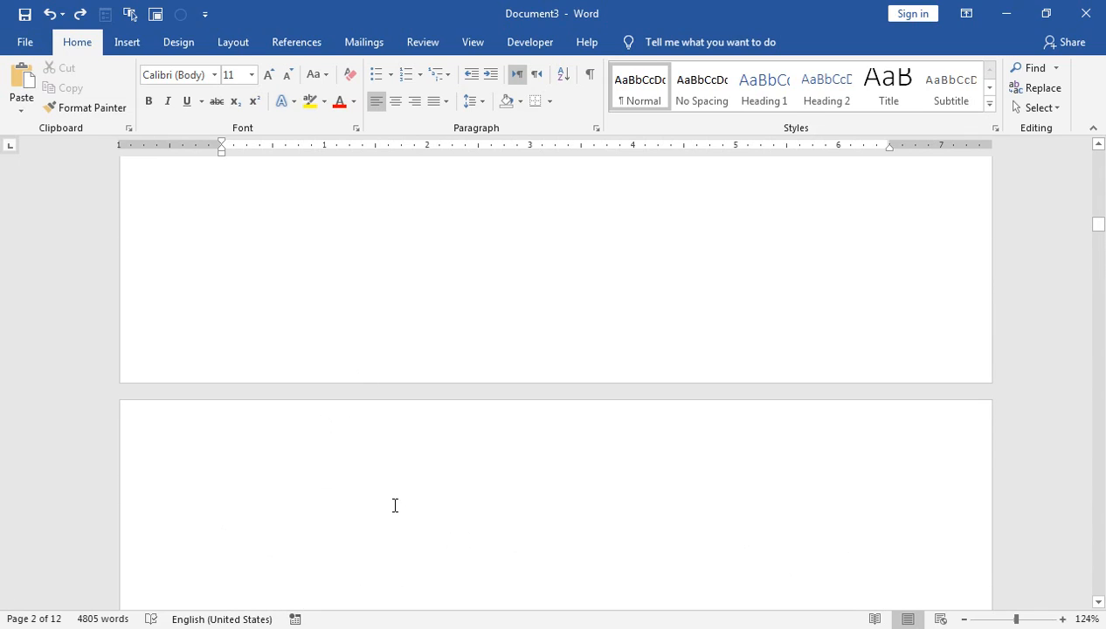
- Delete the page break on the second blank page so that Chapter 1 starts on page 3
scroll(395, 505, "up", 12)
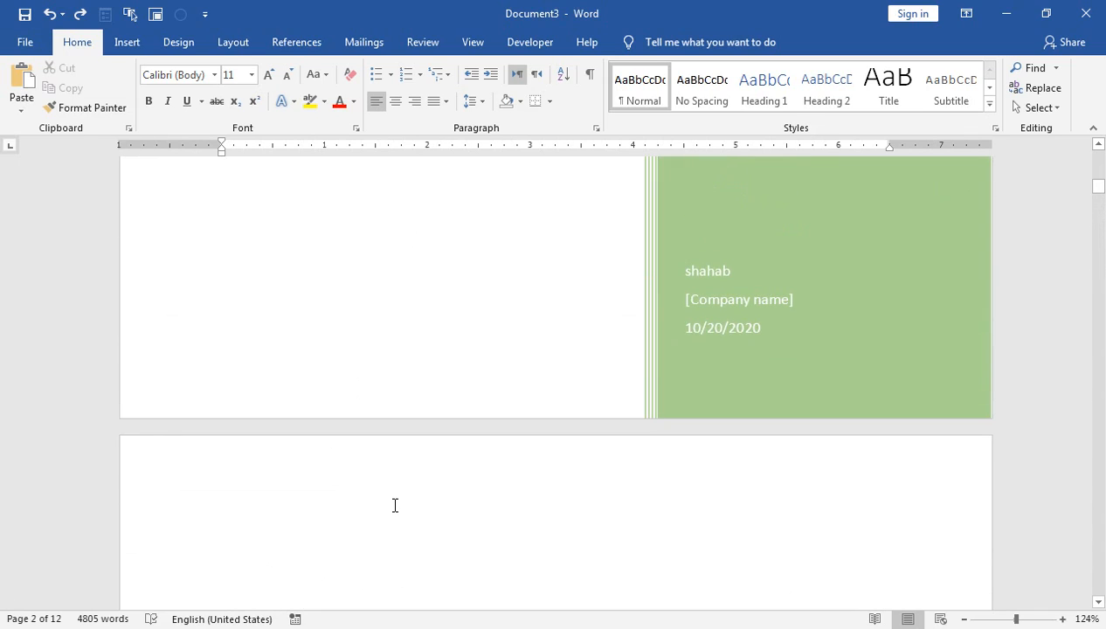
scroll(394, 504, "down", 5)
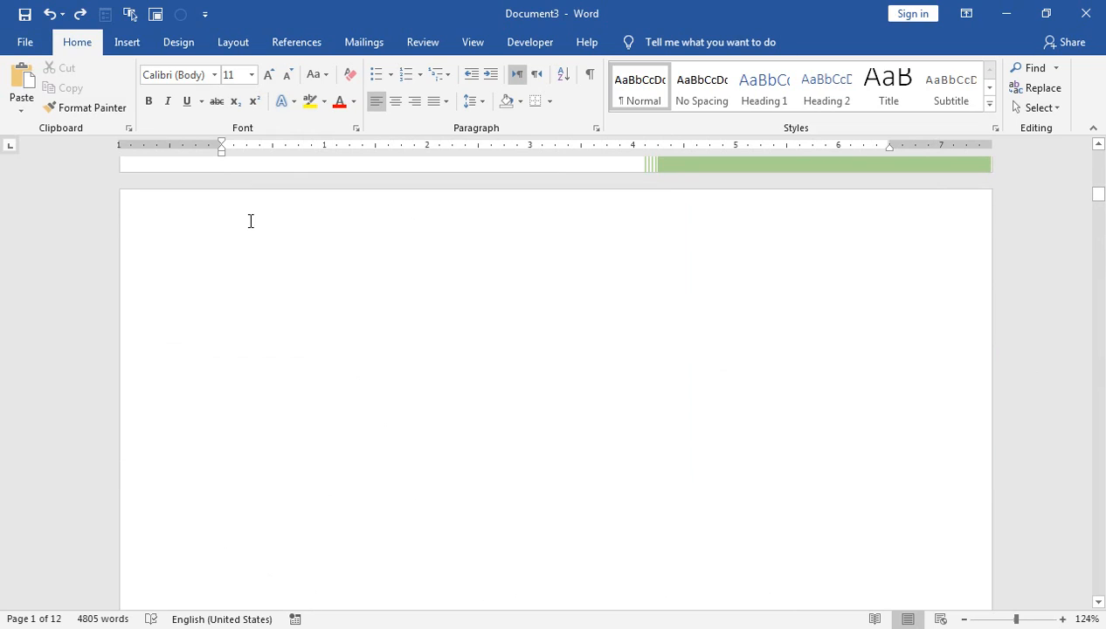
scroll(326, 225, "down", 20)
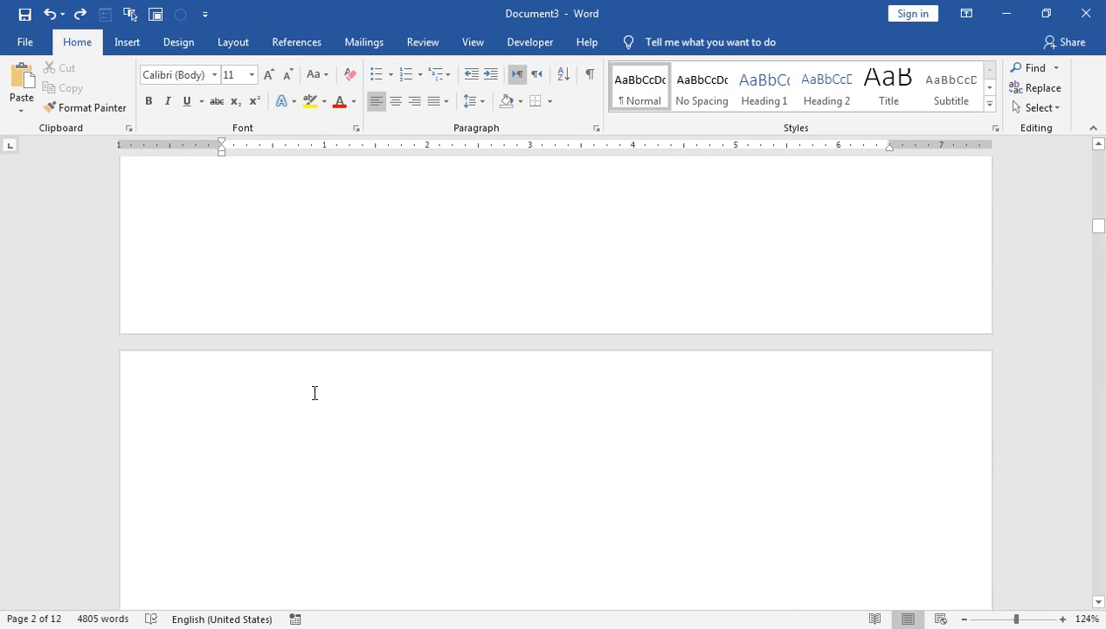
scroll(428, 327, "up", 6)
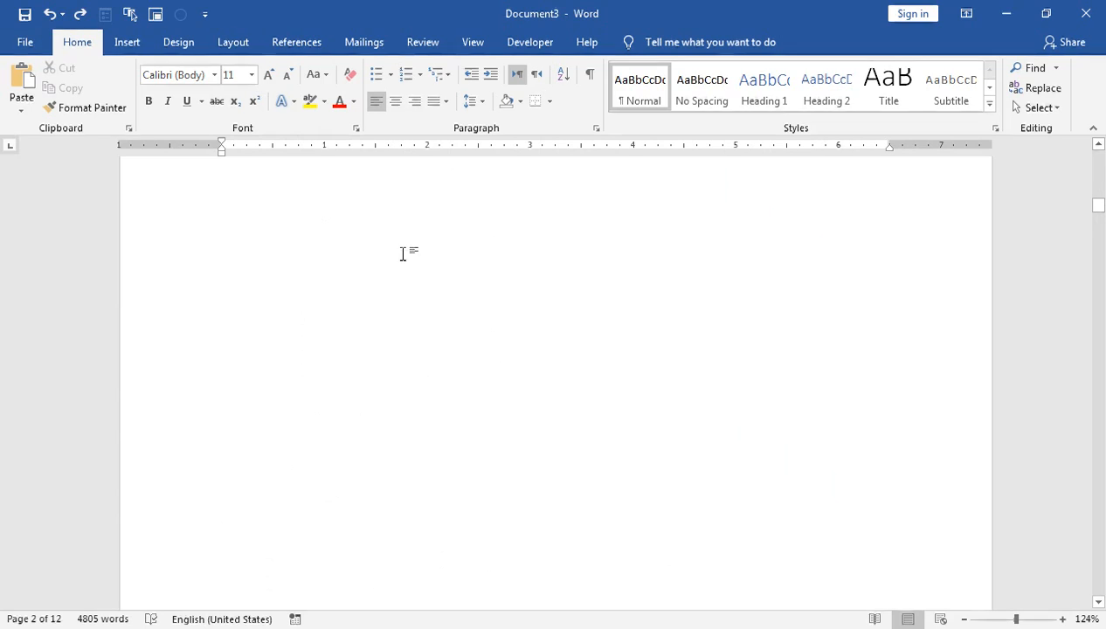
scroll(404, 262, "down", 10)
left_click(224, 314)
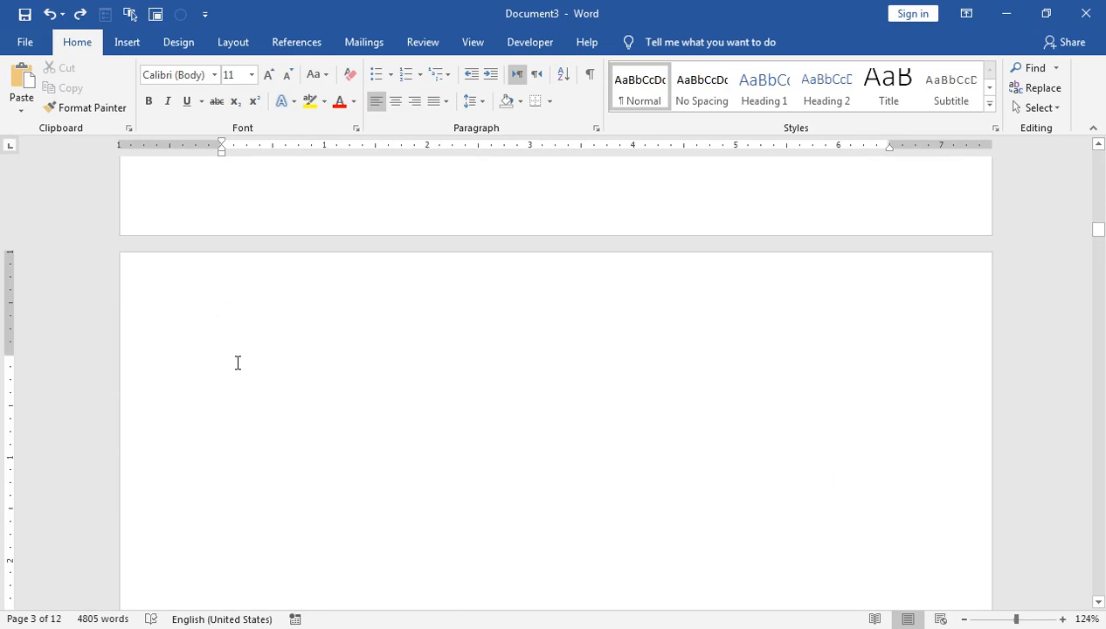
type("T")
key("BackSpace")
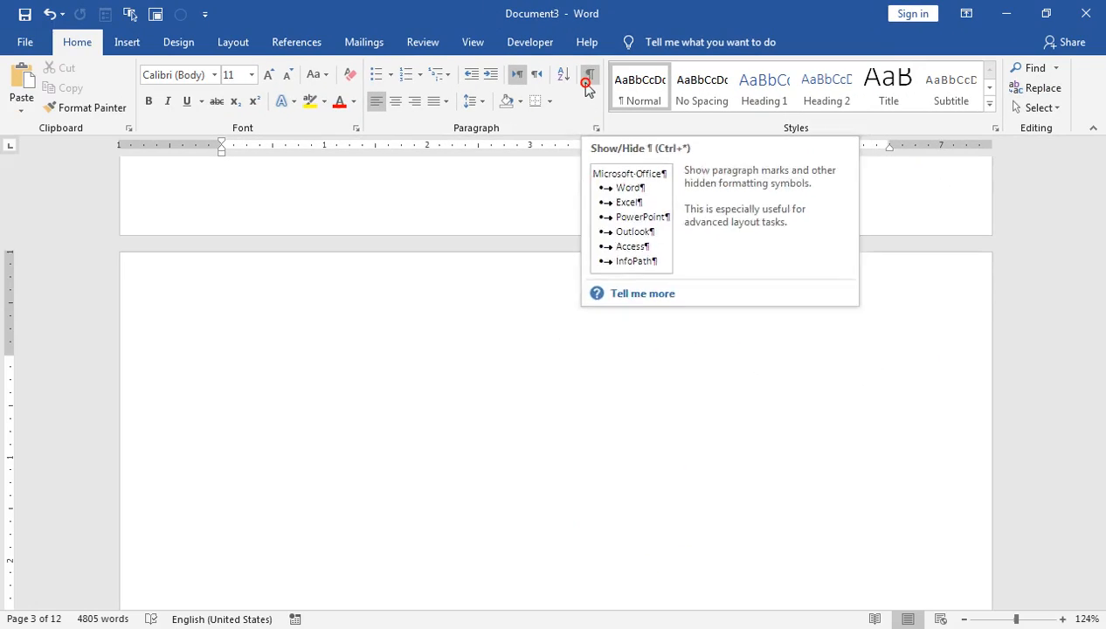
left_click(572, 164)
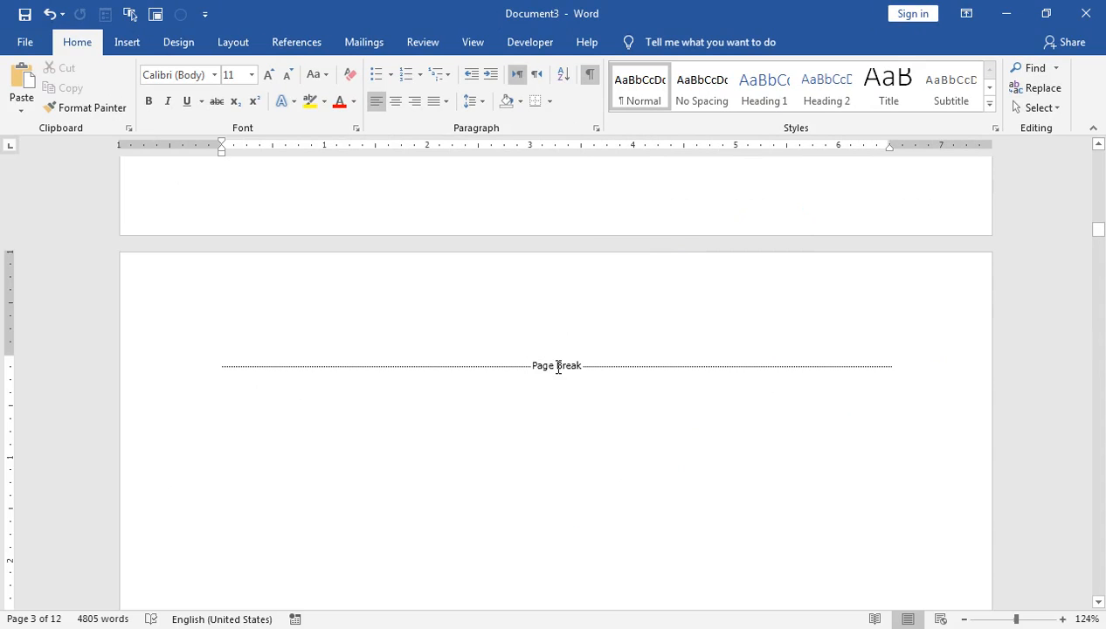
key("Delete")
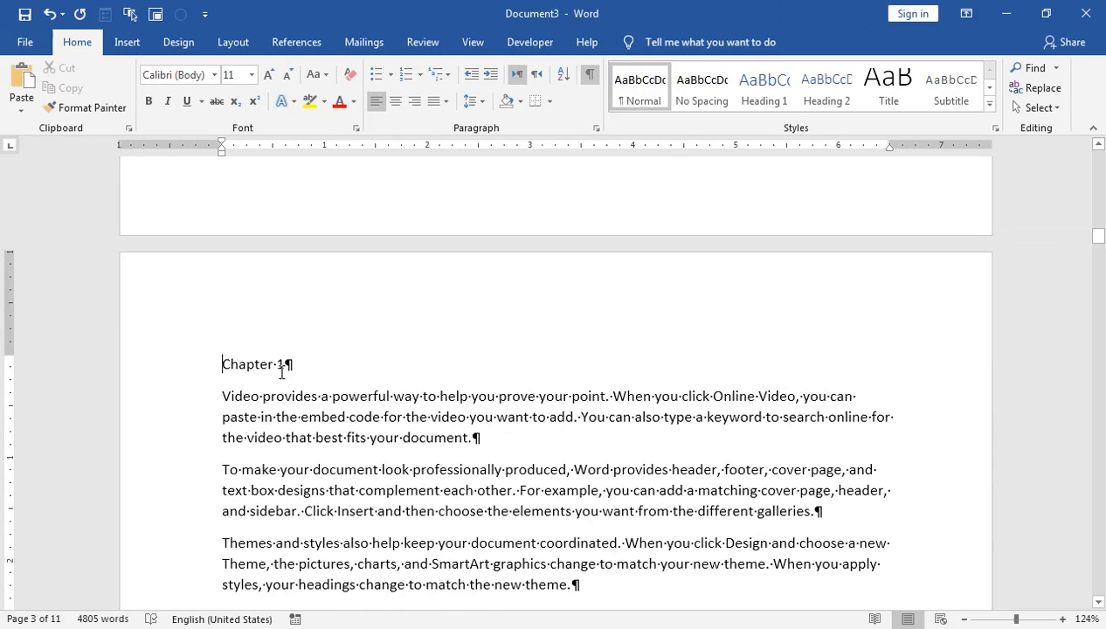
- Examine the cover page, the remaining blank page and the page where Chapter 1 begins
scroll(335, 403, "up", 6)
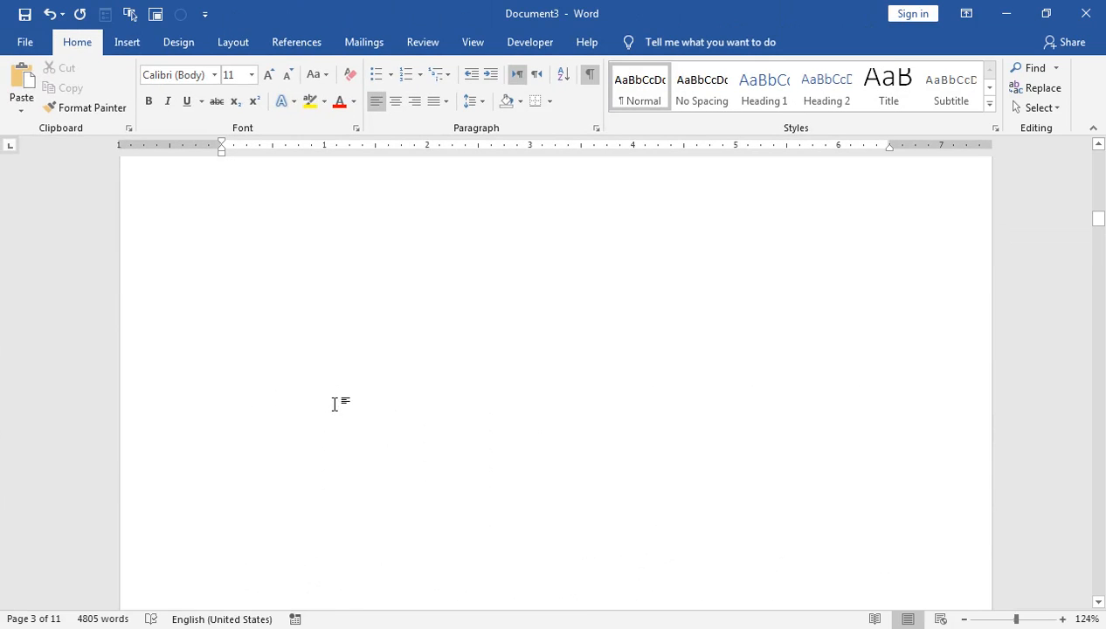
scroll(312, 383, "up", 8)
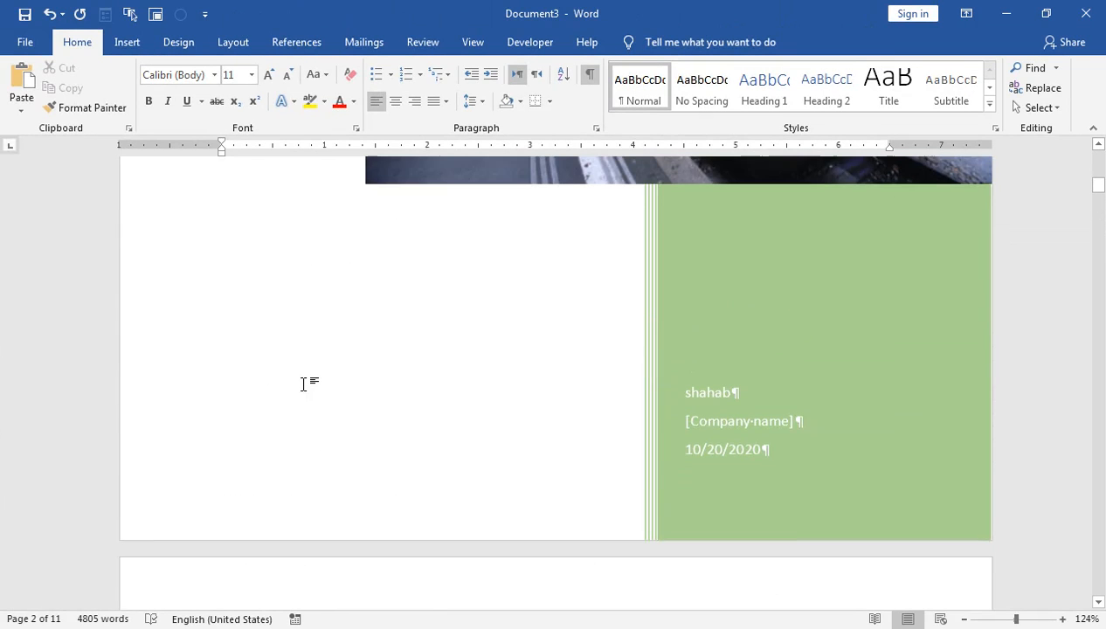
scroll(354, 362, "down", 7)
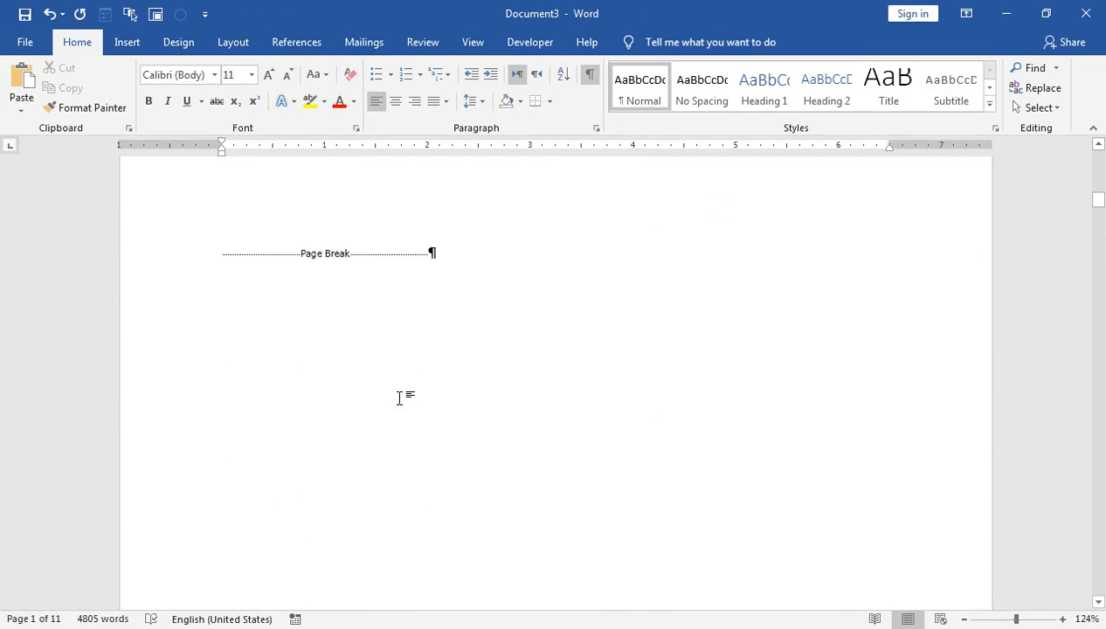
scroll(473, 410, "down", 5)
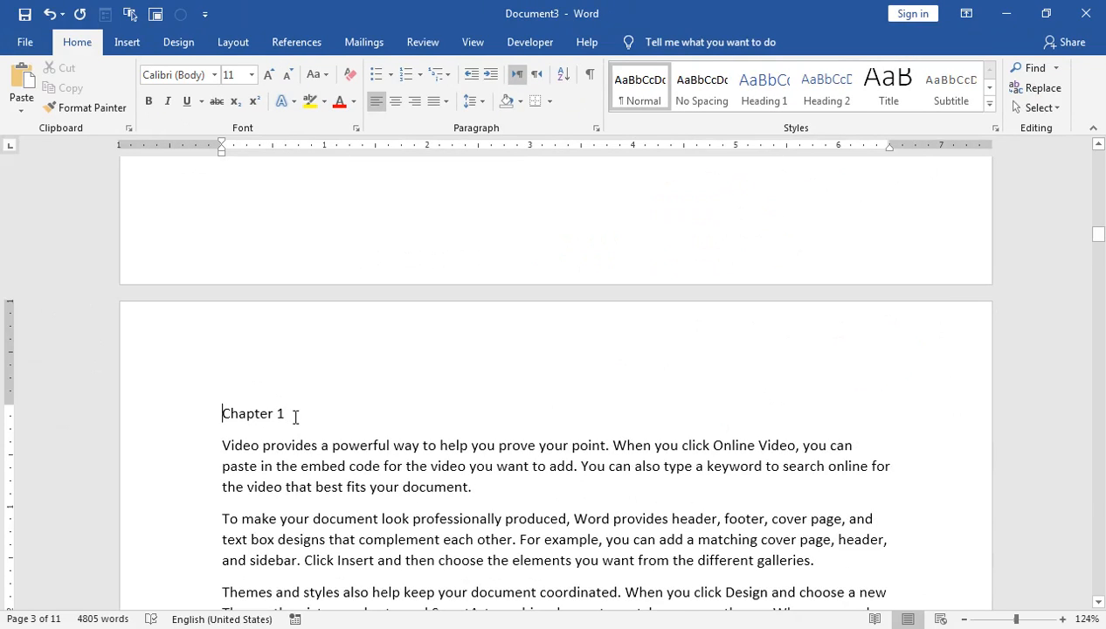
scroll(295, 417, "up", 5)
scroll(294, 417, "up", 6)
scroll(511, 269, "up", 4)
scroll(489, 437, "down", 4)
scroll(391, 425, "down", 3)
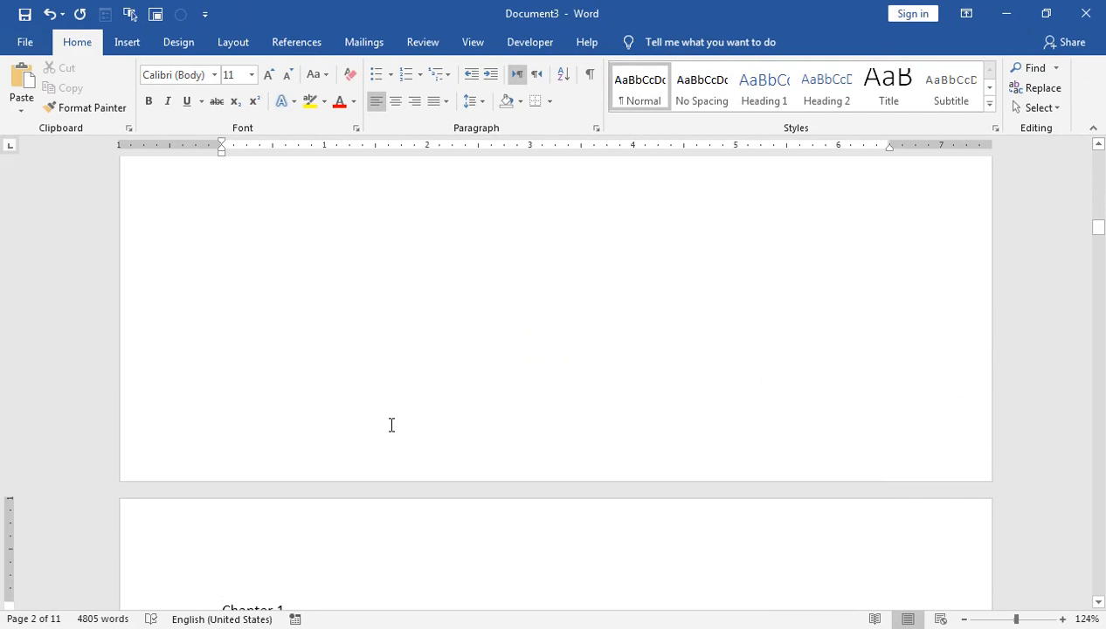
- Add the Chapter 1 heading to the table of contents text as Level 1
scroll(392, 425, "down", 3)
left_click_drag(290, 413, 228, 415)
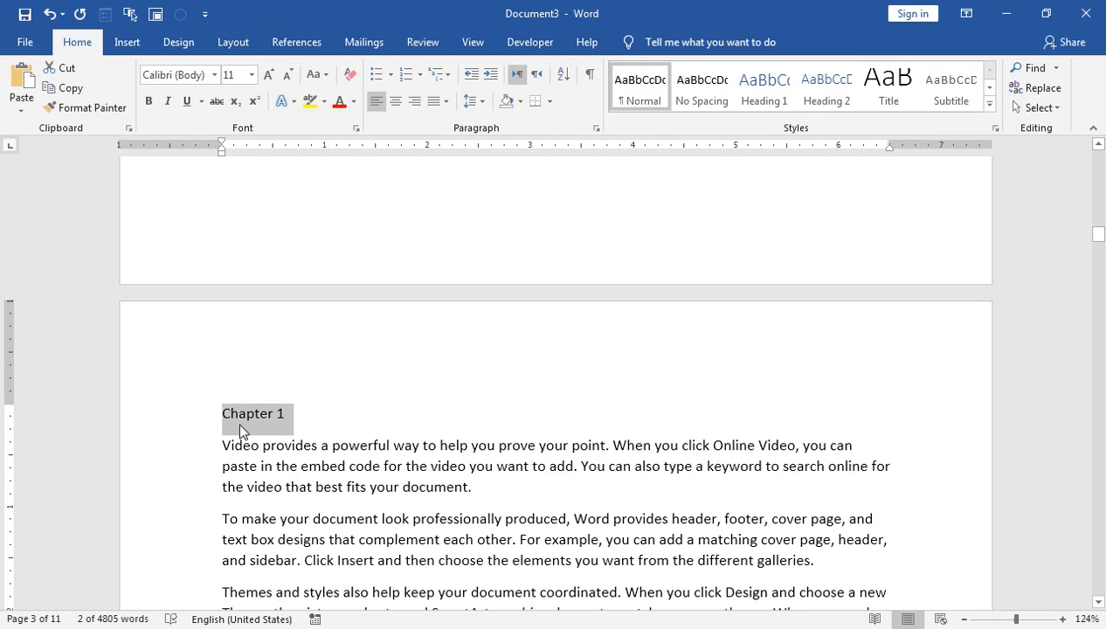
left_click(291, 43)
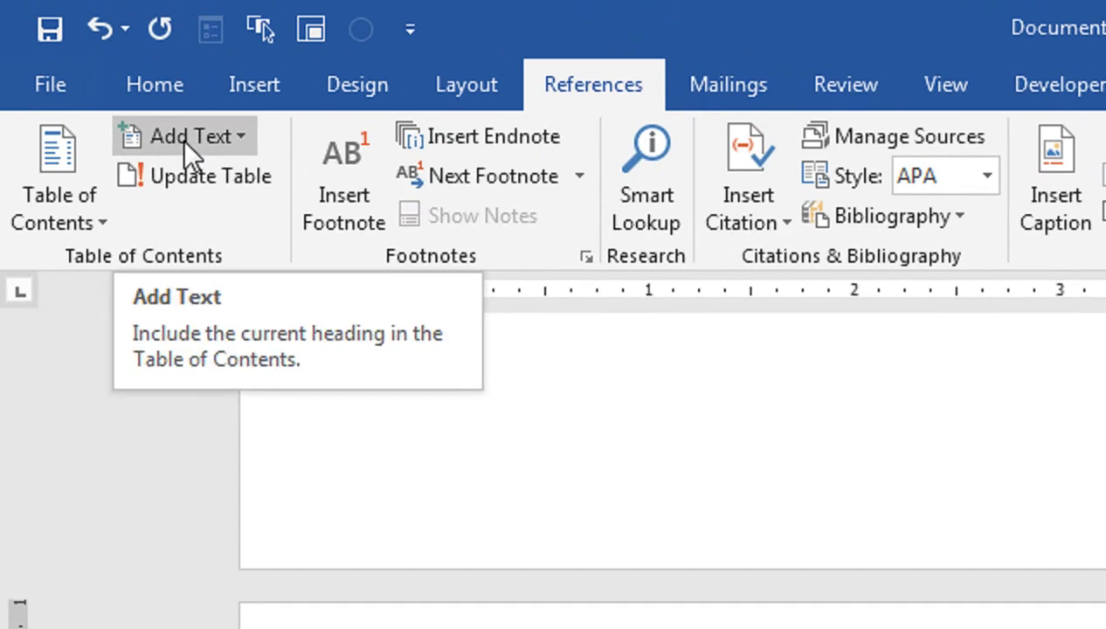
left_click(91, 69)
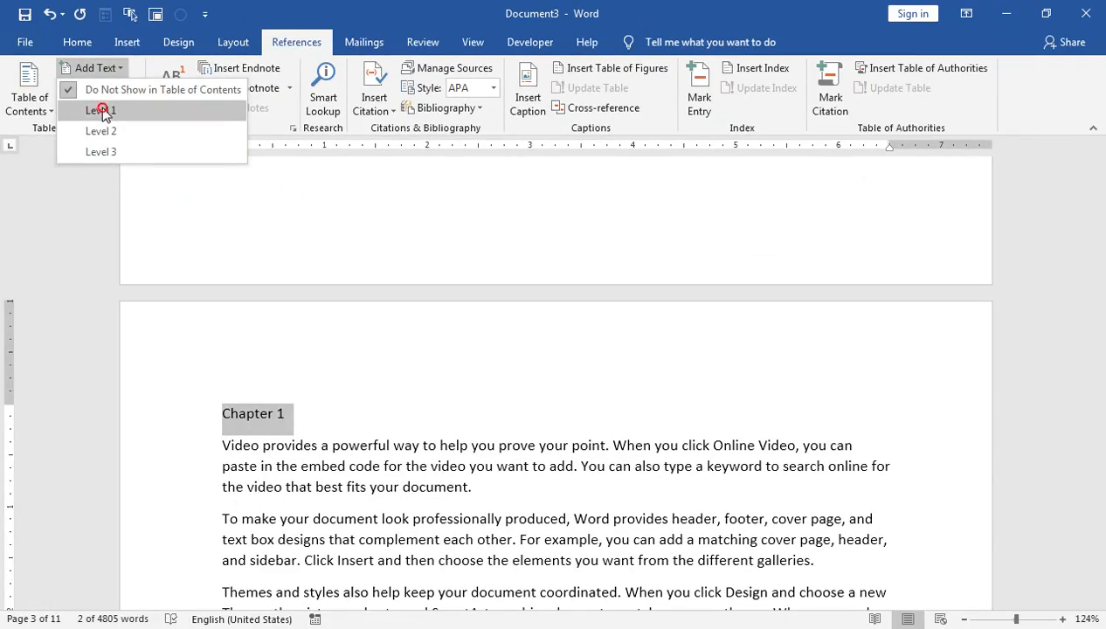
left_click(208, 224)
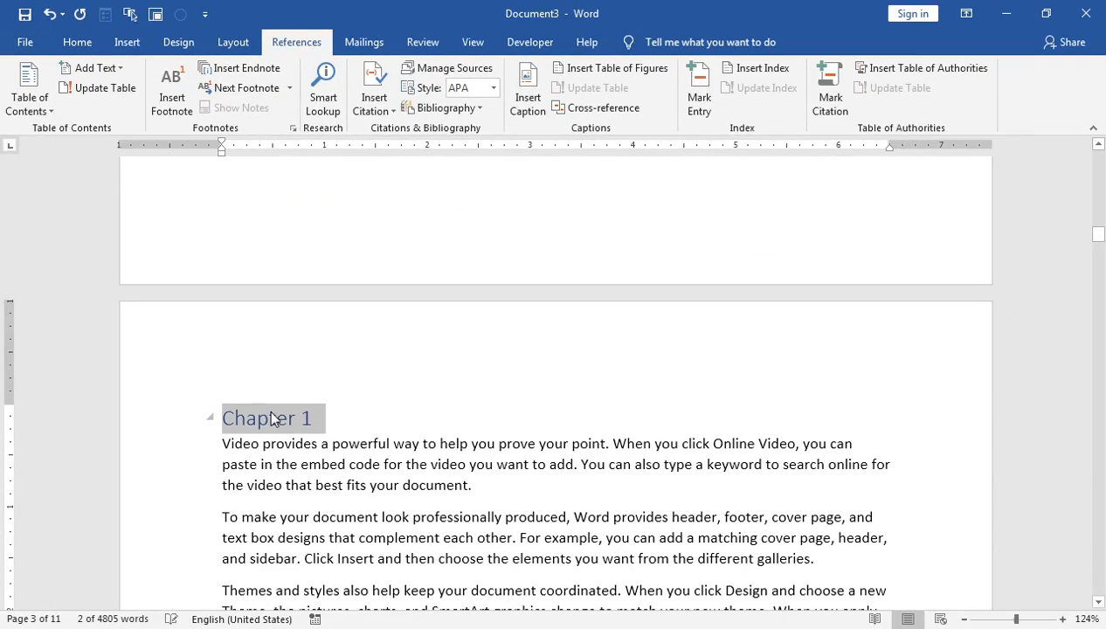
- Add the Chapter 2 heading to the table of contents text as Level 1
scroll(278, 426, "down", 5)
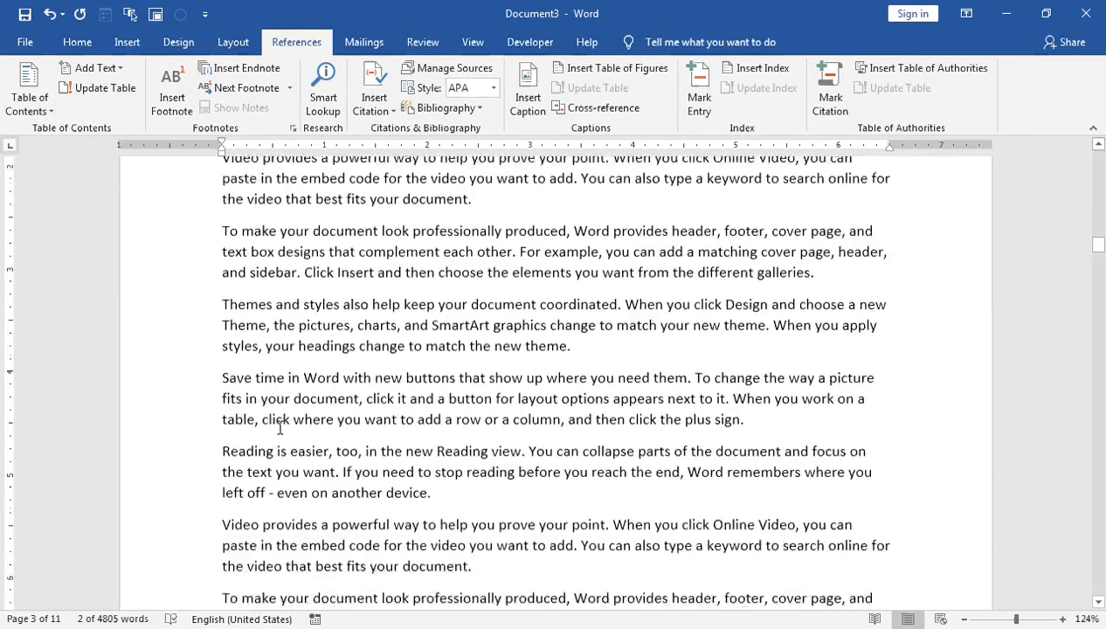
scroll(284, 432, "down", 4)
scroll(255, 476, "down", 4)
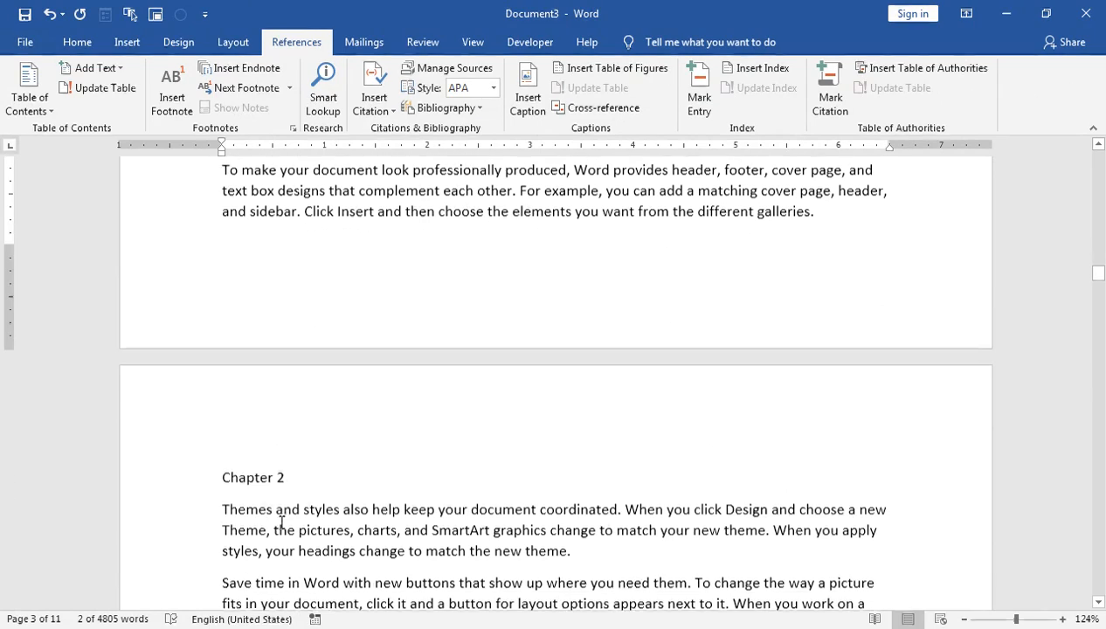
left_click(201, 477)
left_click(106, 70)
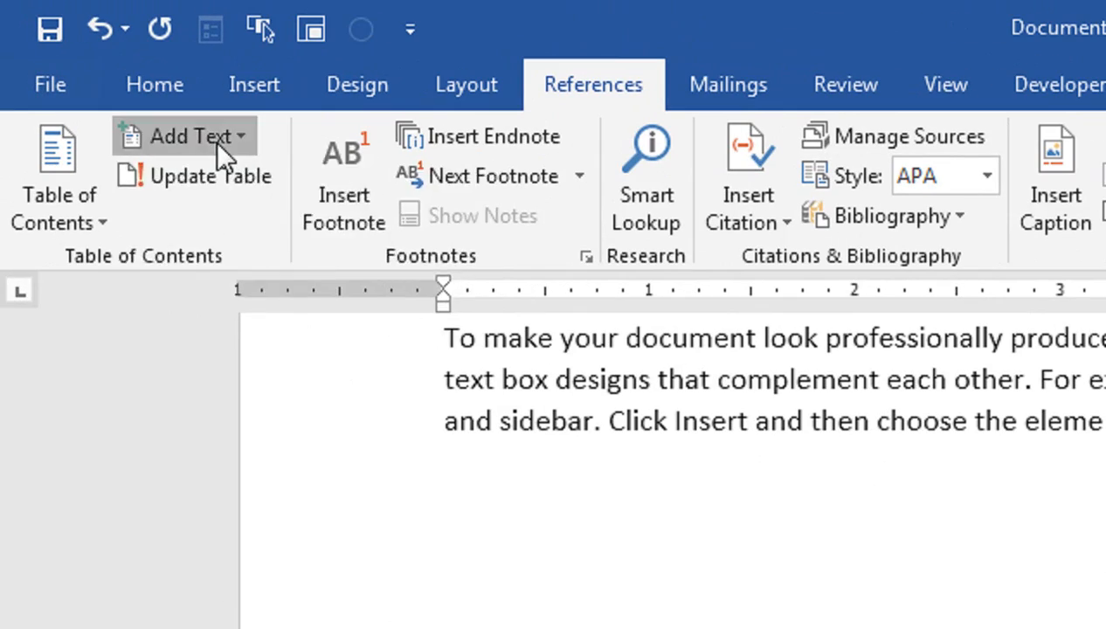
left_click(229, 221)
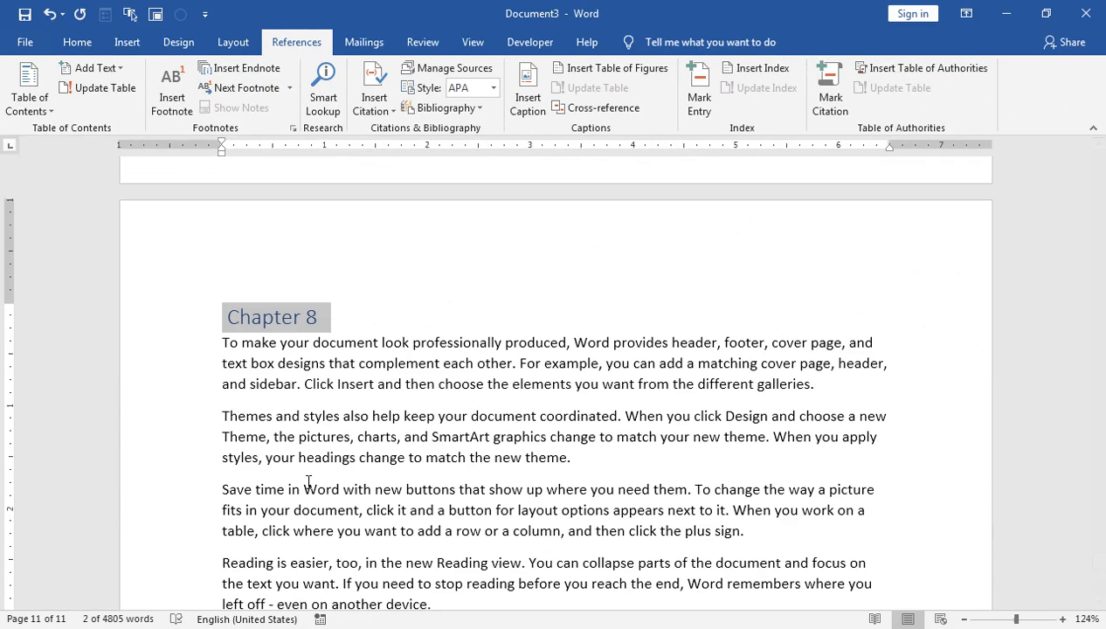
- Check the table of contents level assigned to the Chapter 8 heading and review the preceding chapters
left_click(108, 75)
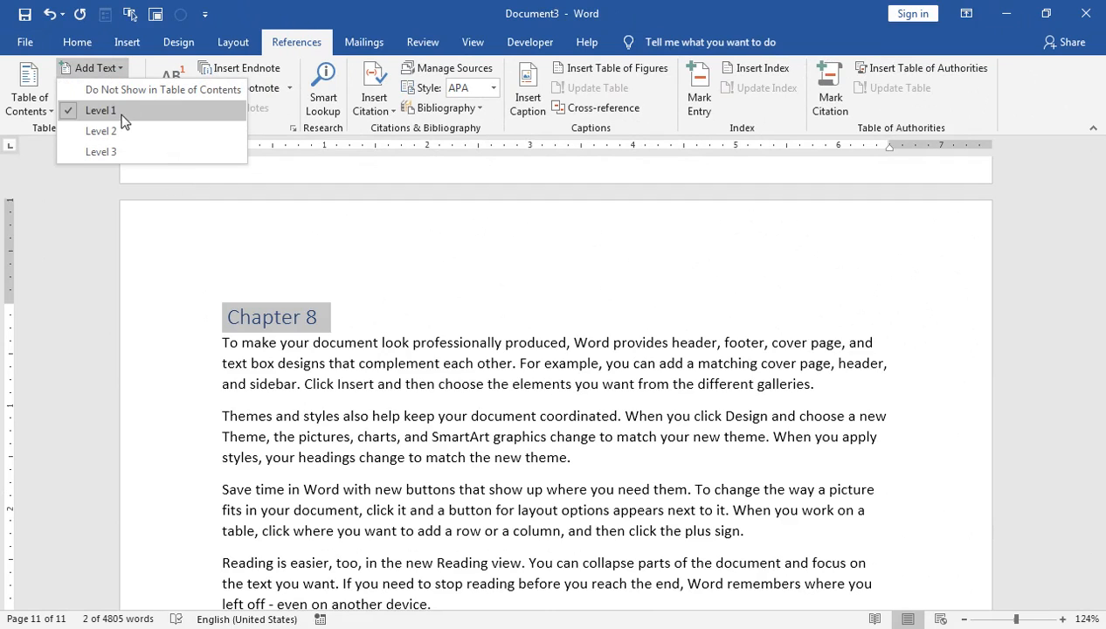
left_click(297, 310)
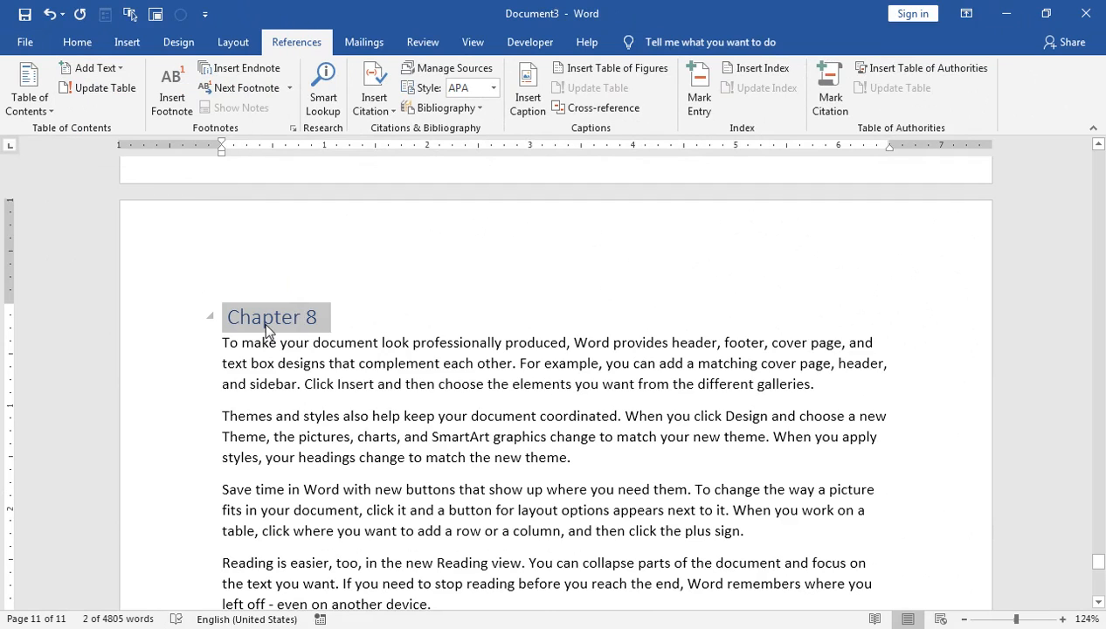
left_click(280, 317)
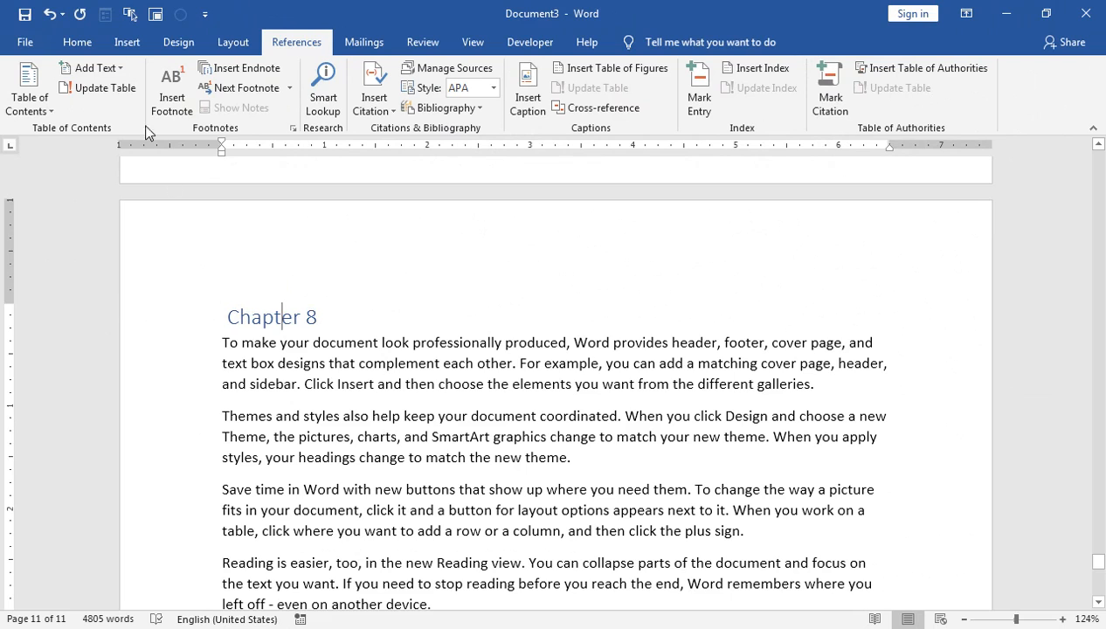
left_click(94, 68)
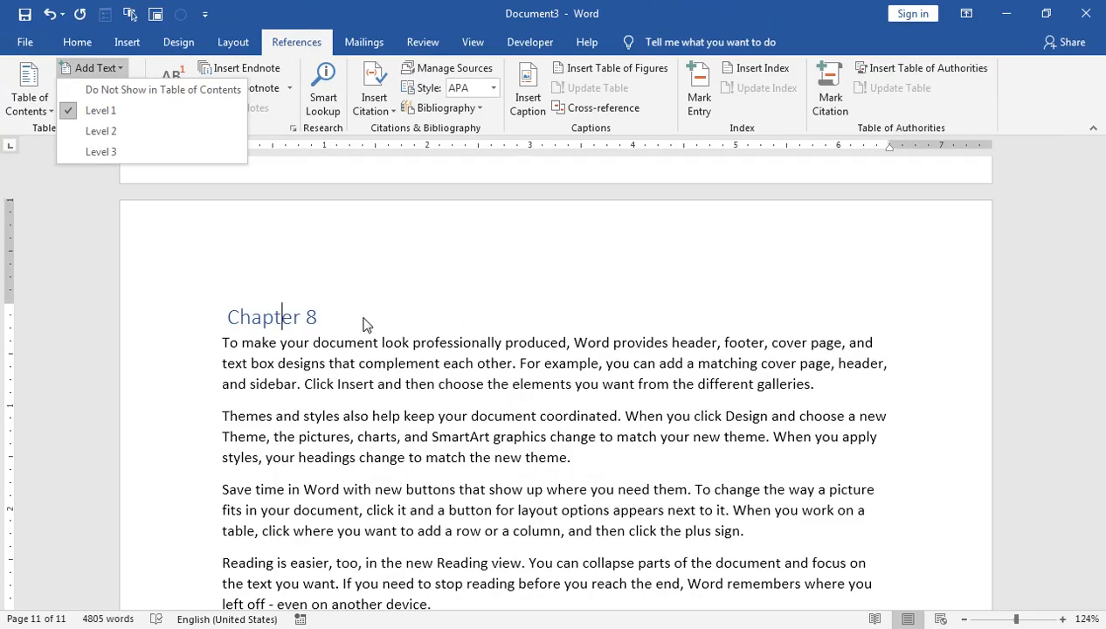
left_click(364, 330)
scroll(384, 428, "down", 4)
scroll(395, 456, "up", 20)
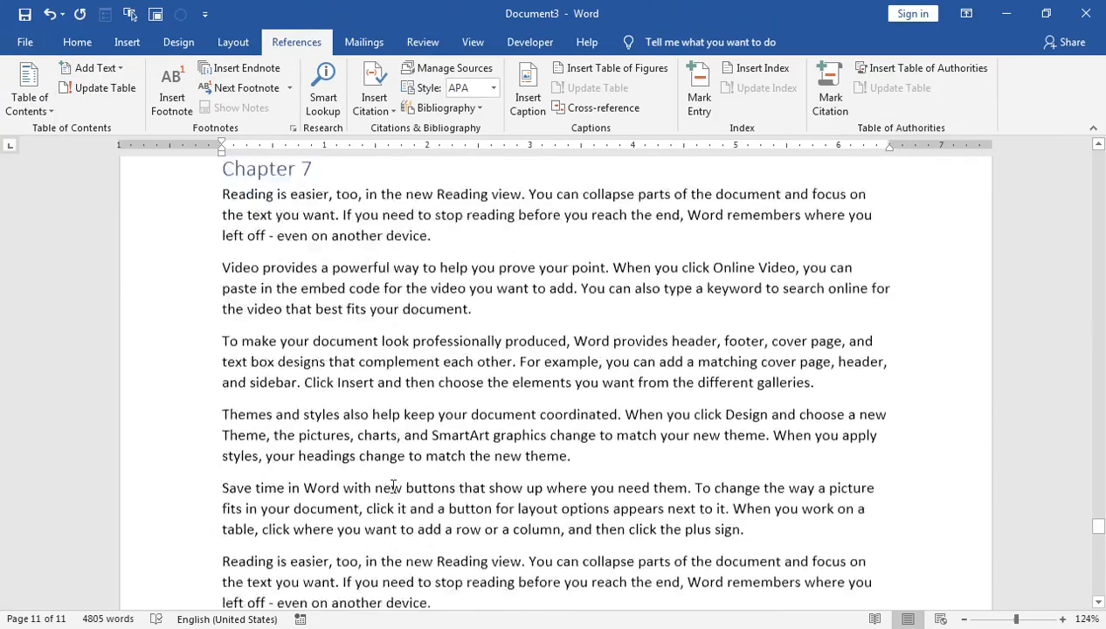
scroll(391, 449, "up", 20)
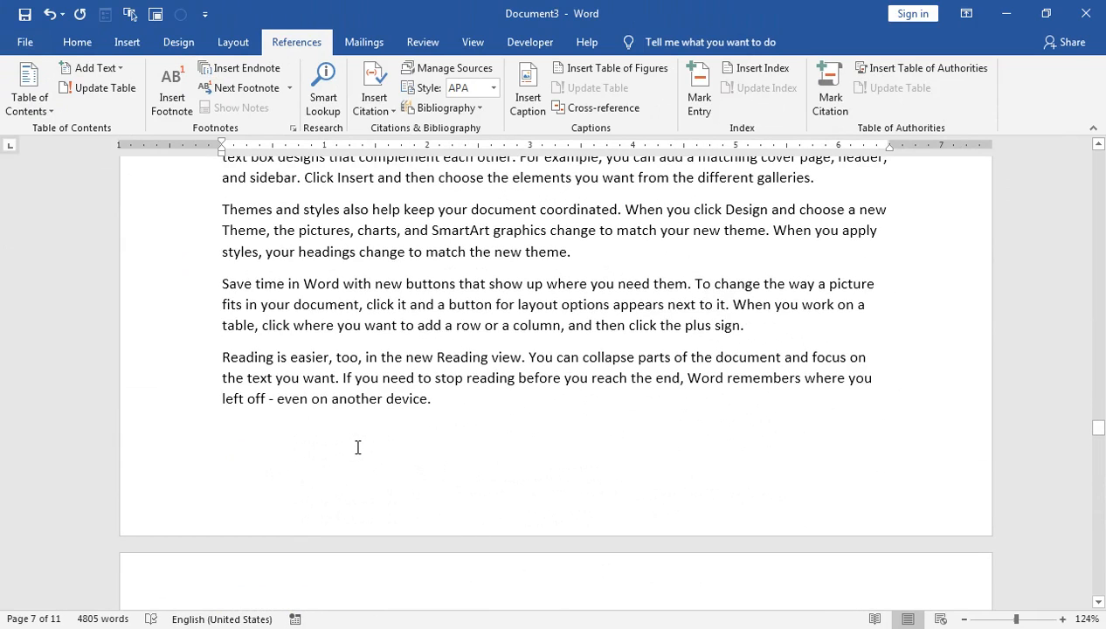
- Enter the title INDEX on the blank page after the cover page
key("ctrl+shift+Home")
scroll(355, 450, "down", 10)
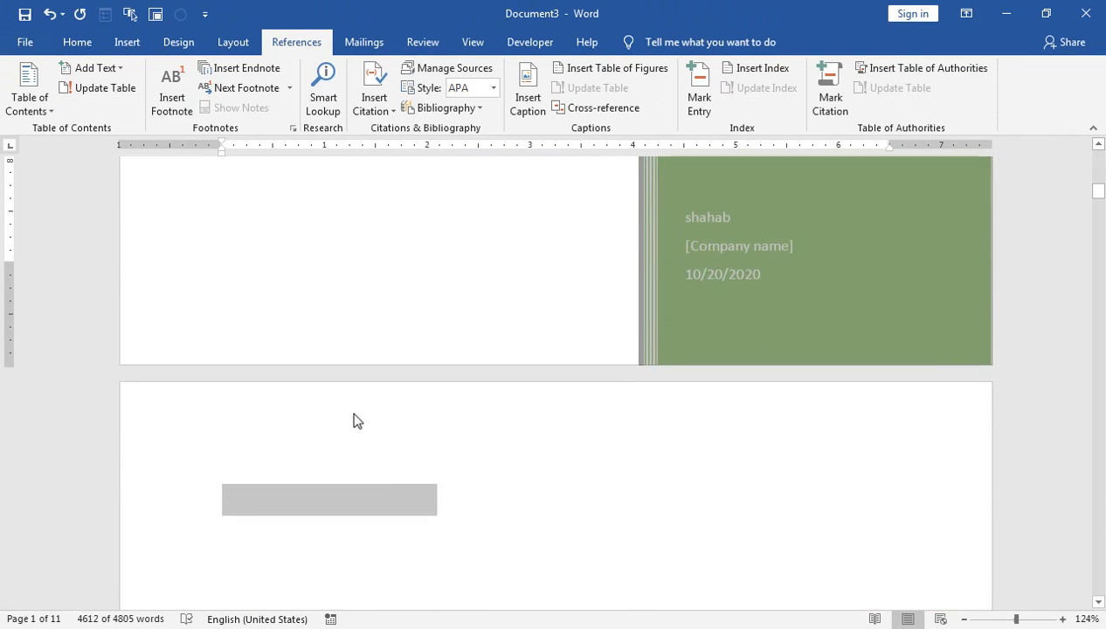
left_click(382, 472)
left_click(205, 483)
left_click(224, 490)
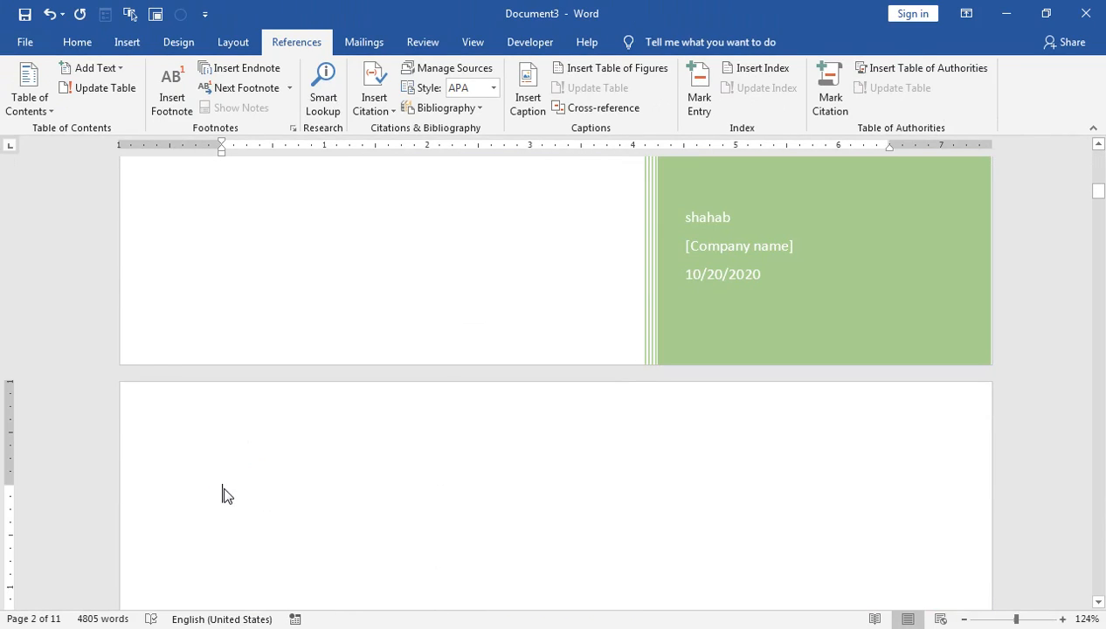
type("iND")
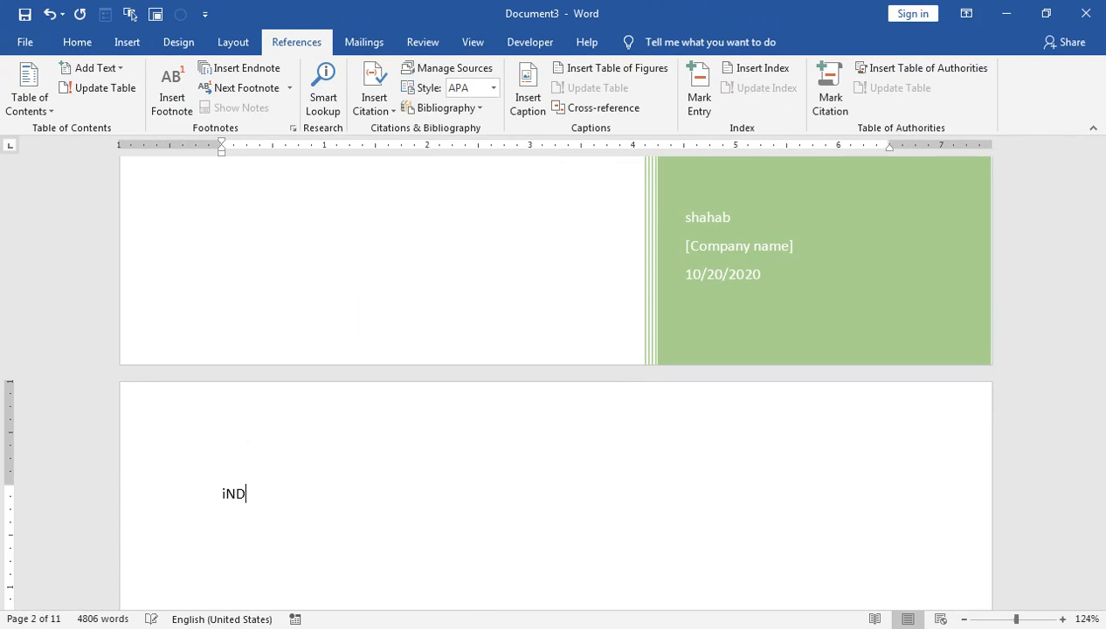
key("BackSpace")
key("BackSpace")
type("INDEX")
- Center the INDEX title and make it bold
double_click(232, 494)
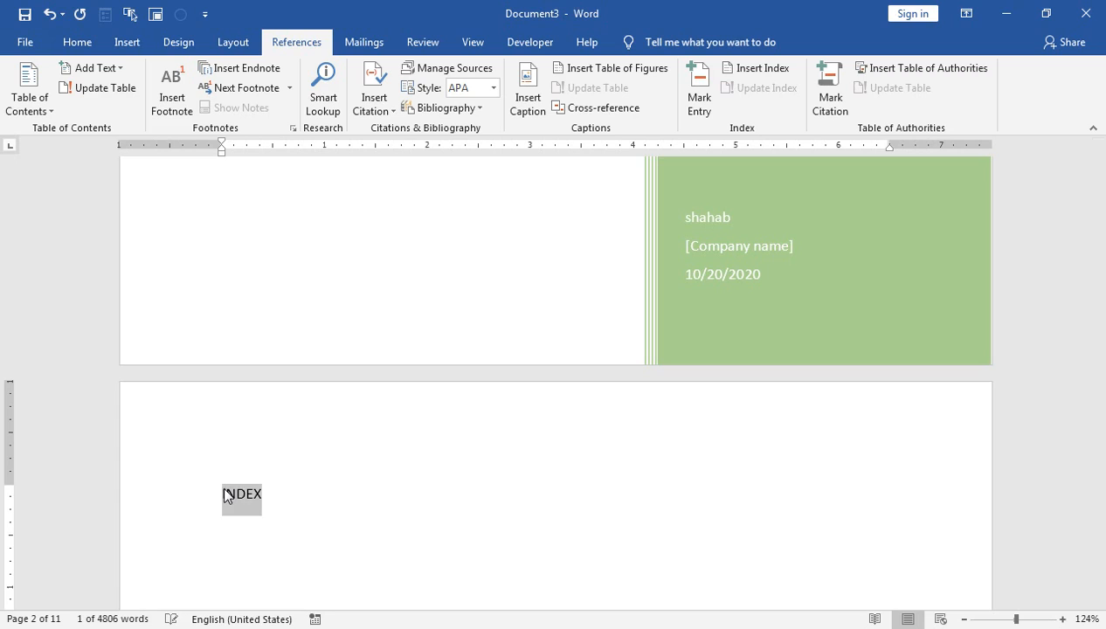
left_click(68, 45)
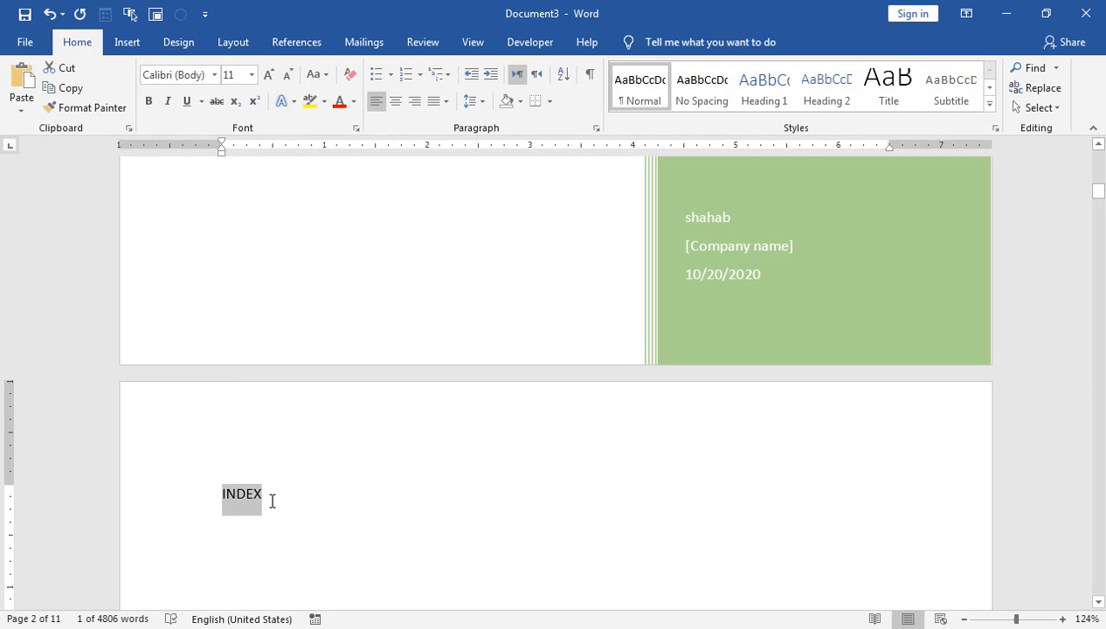
left_click(394, 101)
left_click(149, 102)
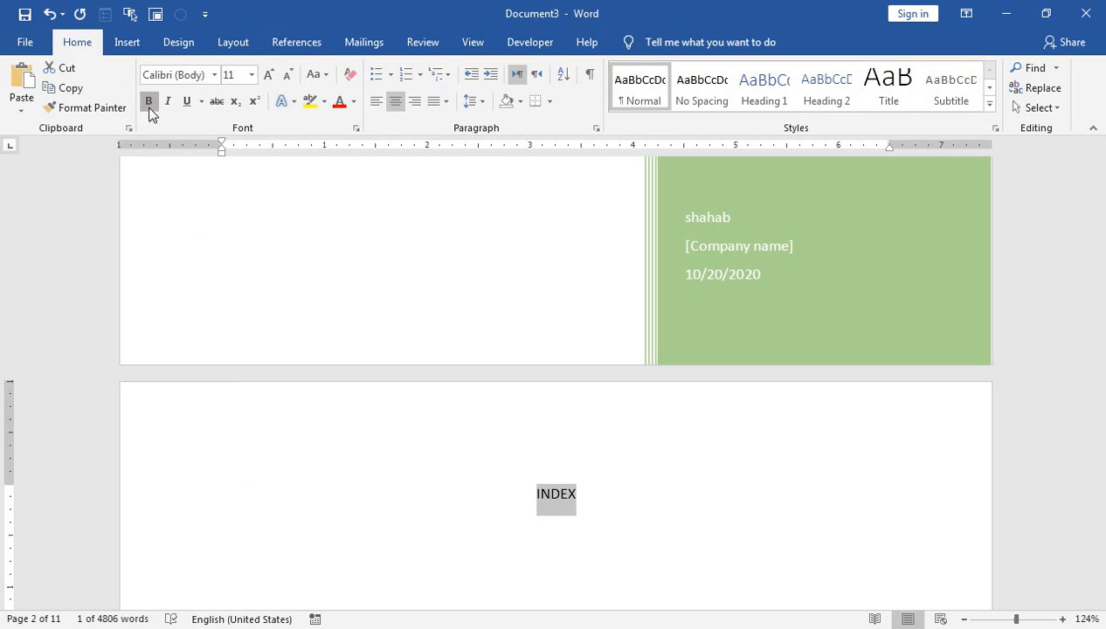
- Increase the font size of the INDEX title to 24
left_click(270, 75)
left_click(270, 75)
left_click(270, 75)
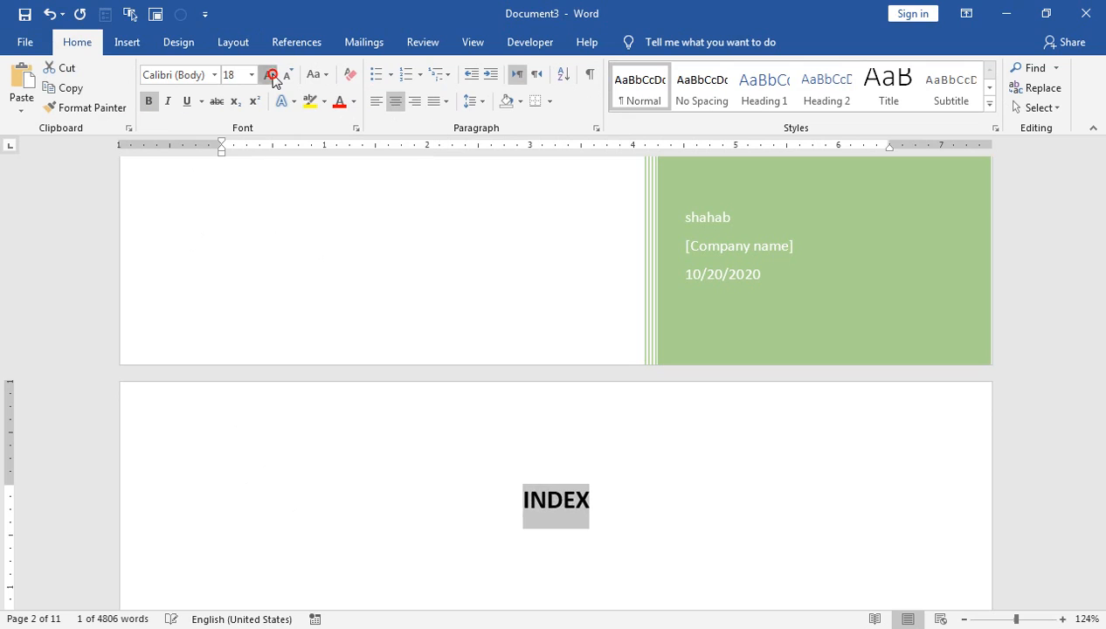
left_click(270, 76)
left_click(270, 75)
left_click(270, 75)
left_click(270, 75)
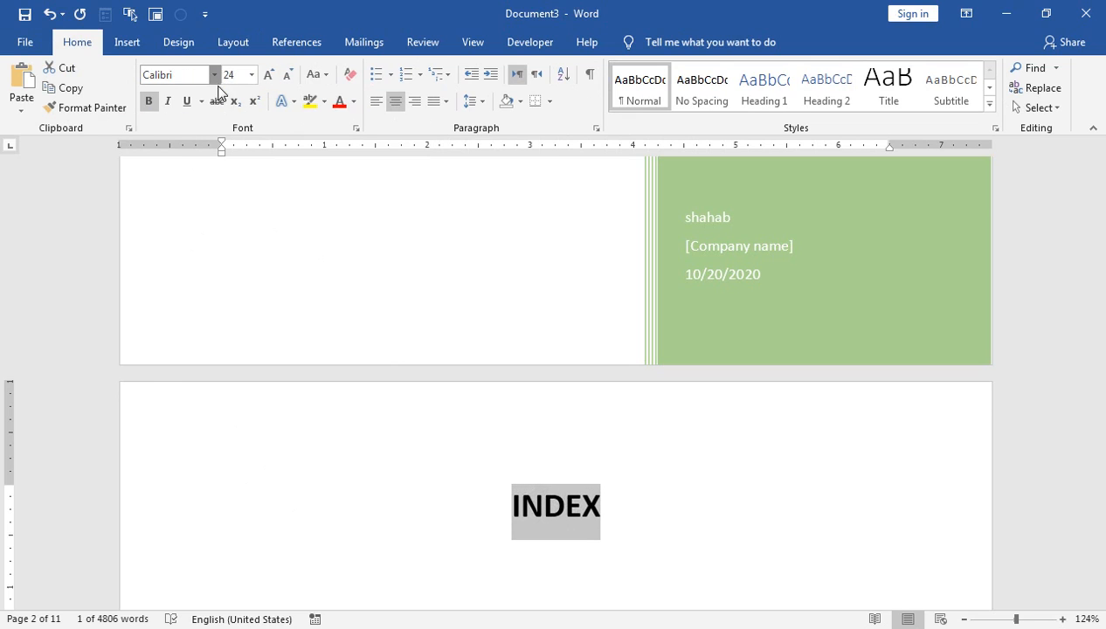
- Change the font of the INDEX title to Bodoni Bd BT
left_click(214, 75)
left_click(220, 219)
left_click(636, 519)
- Add a new line below the INDEX title and clear all of its formatting
key("Return")
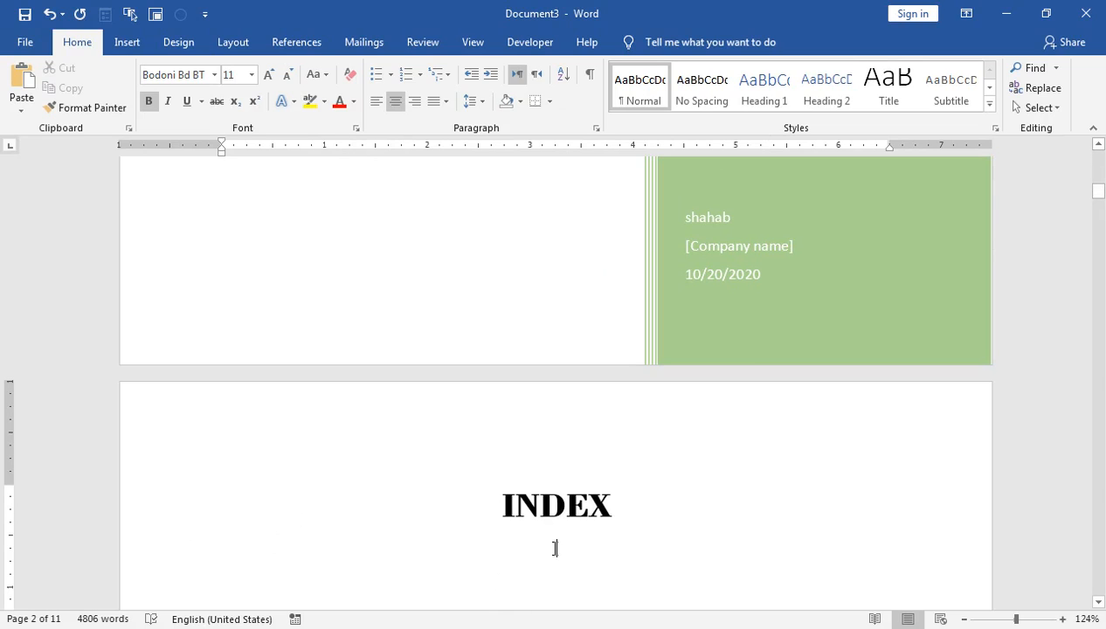
type("21")
key("BackSpace")
key("BackSpace")
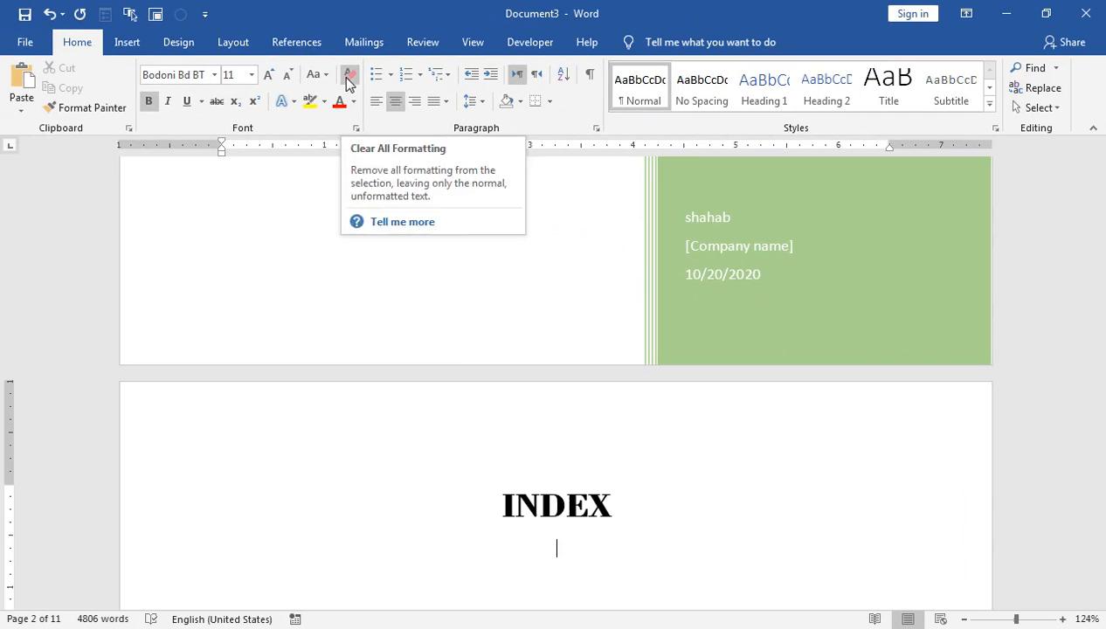
left_click(594, 157)
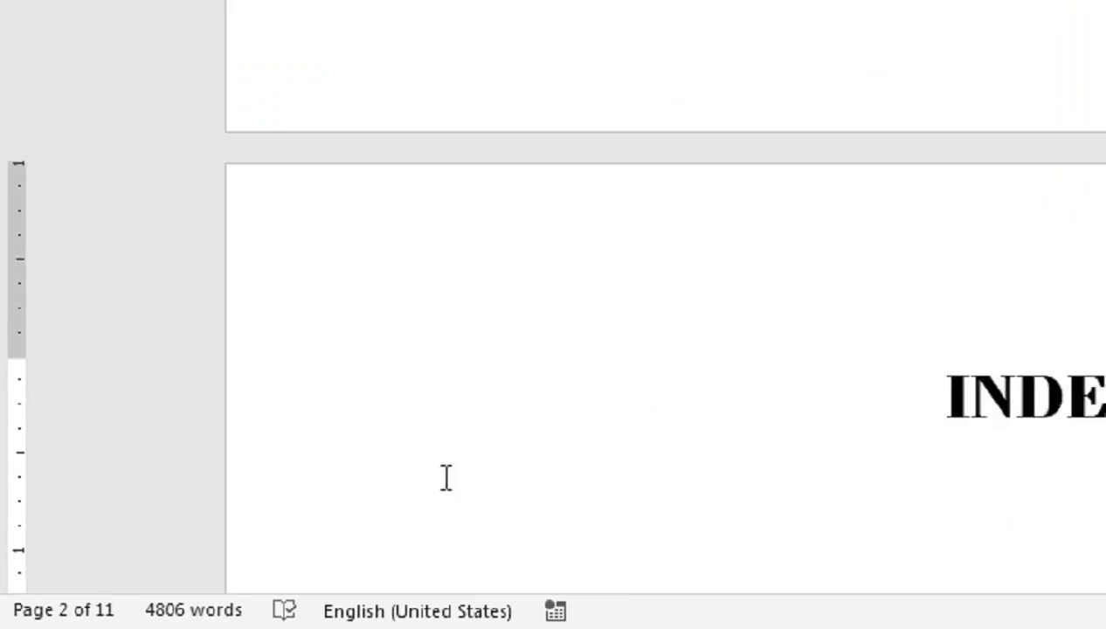
type("11")
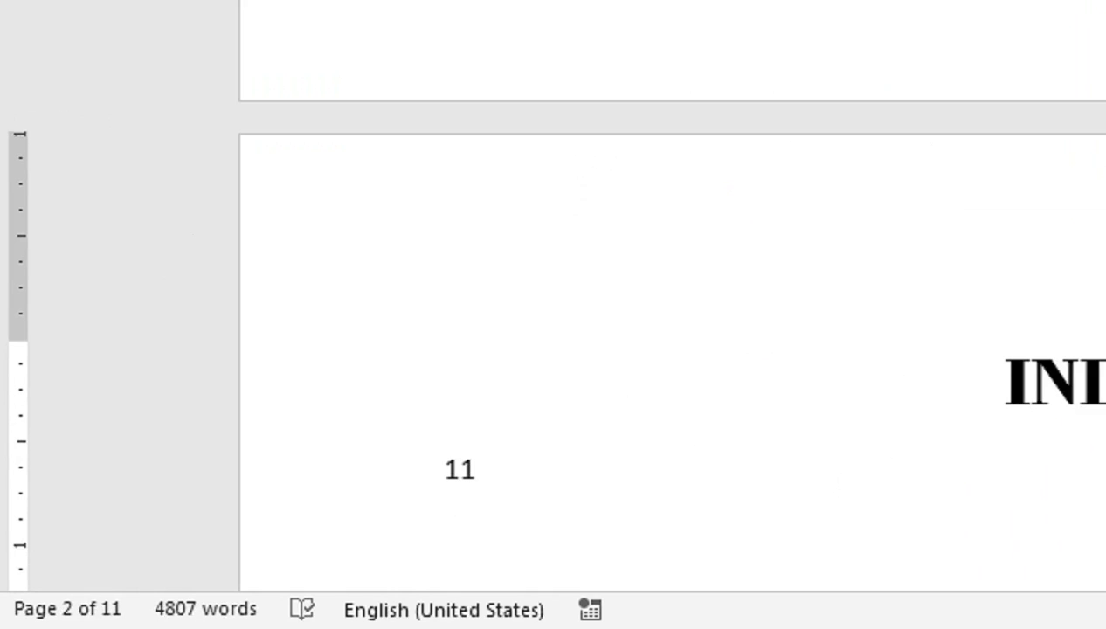
key("BackSpace")
key("BackSpace")
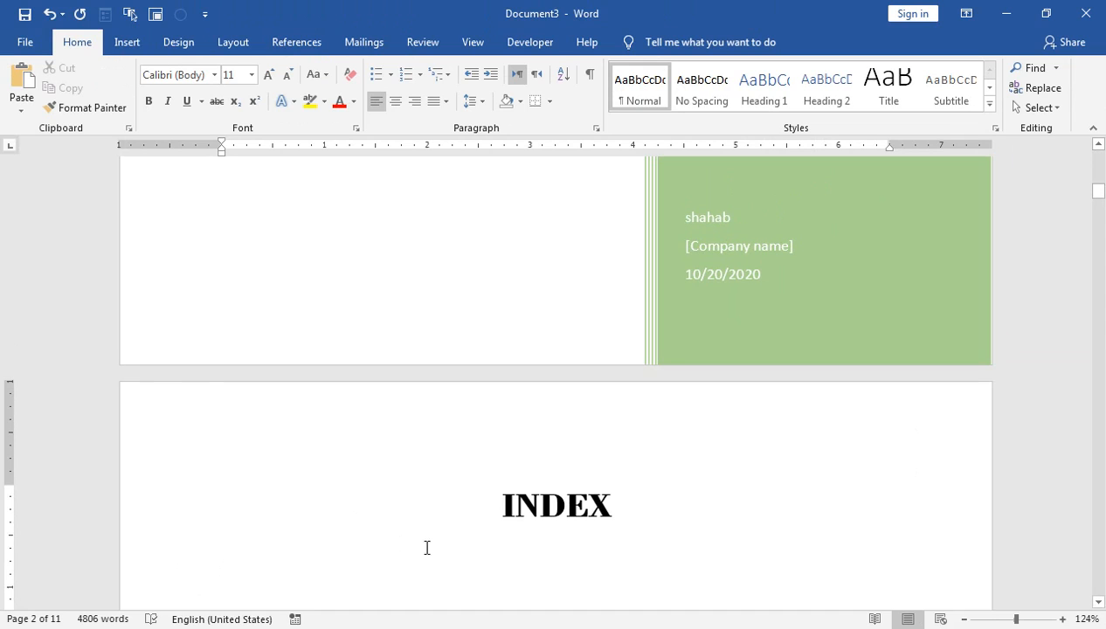
- Insert a table of contents in the Automatic Table 2 style below the INDEX title
scroll(445, 547, "down", 2)
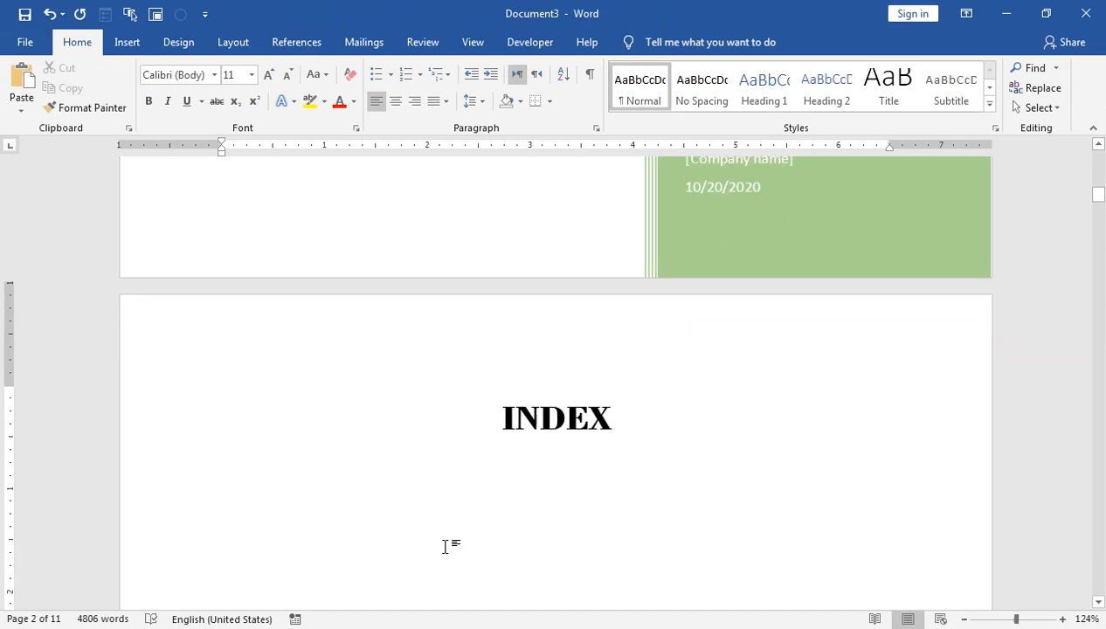
left_click(295, 42)
left_click(29, 98)
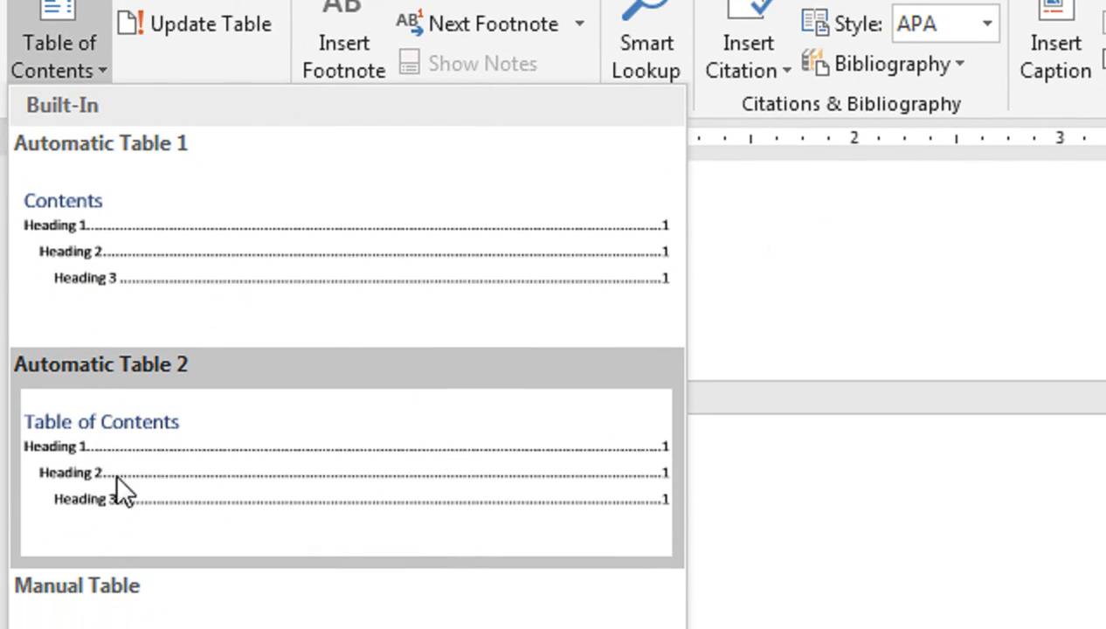
left_click(255, 507)
scroll(555, 533, "up", 5)
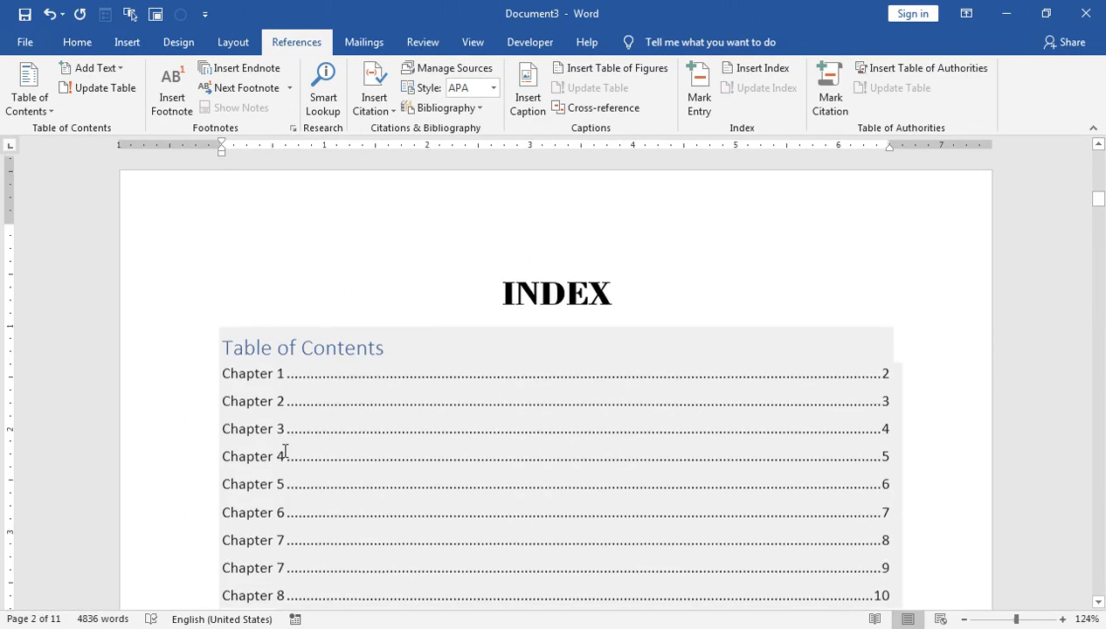
- Review the table of contents entries and follow the link of the second Chapter 7 entry to its page
scroll(285, 451, "down", 3)
left_click(319, 392)
left_click(289, 472)
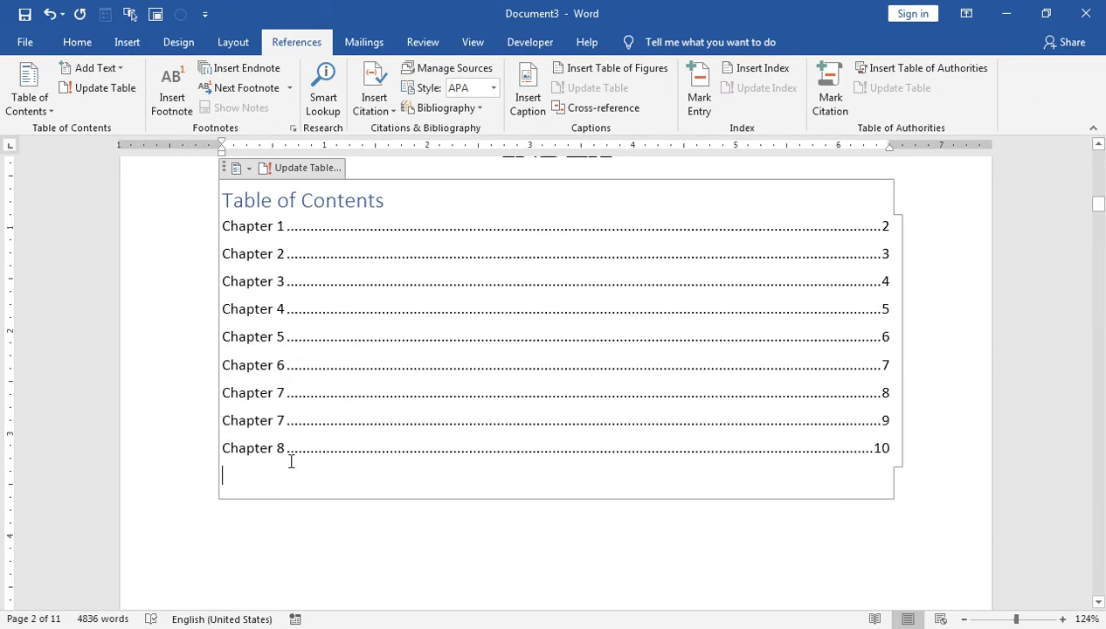
scroll(330, 388, "up", 2)
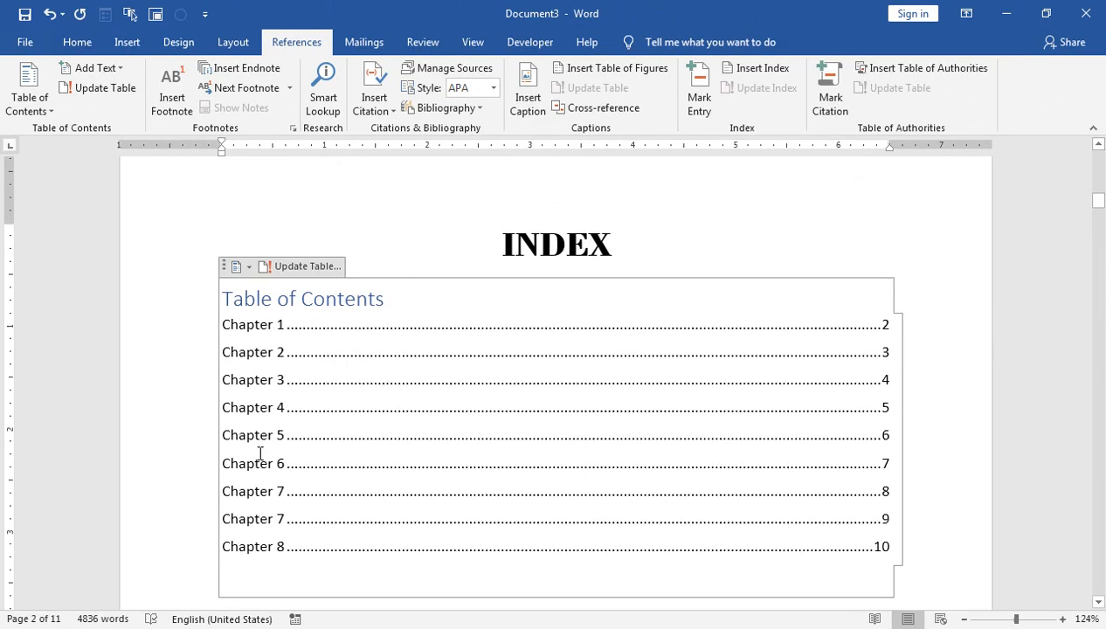
left_click(285, 518, "ctrl")
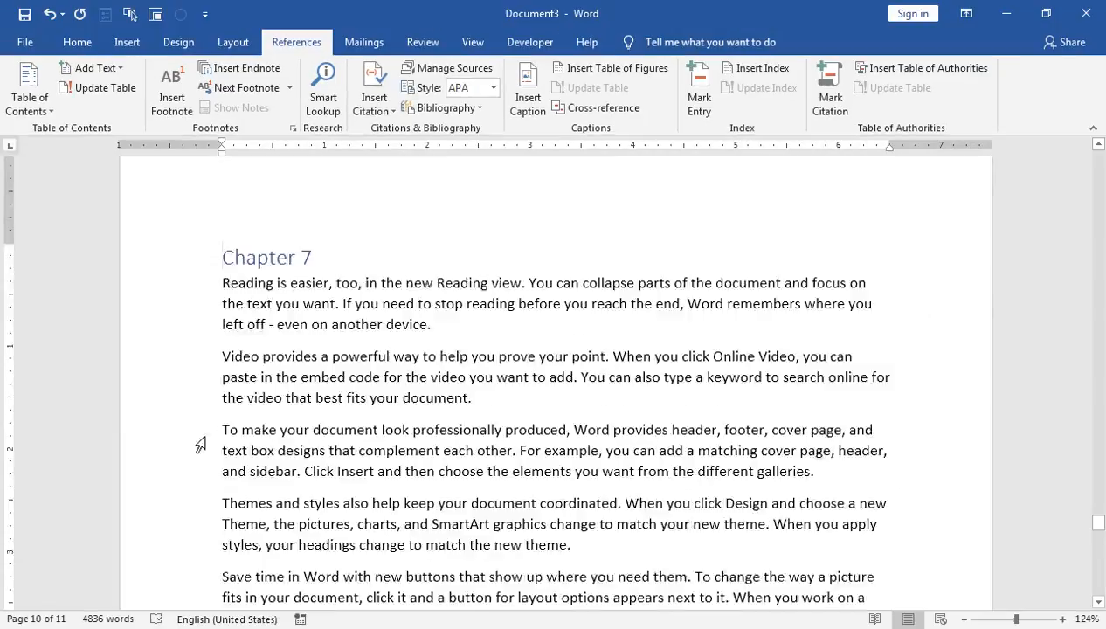
- Return from the chapter pages to the INDEX page and place the cursor in the Table of Contents heading
scroll(215, 485, "up", 10)
scroll(215, 487, "up", 10)
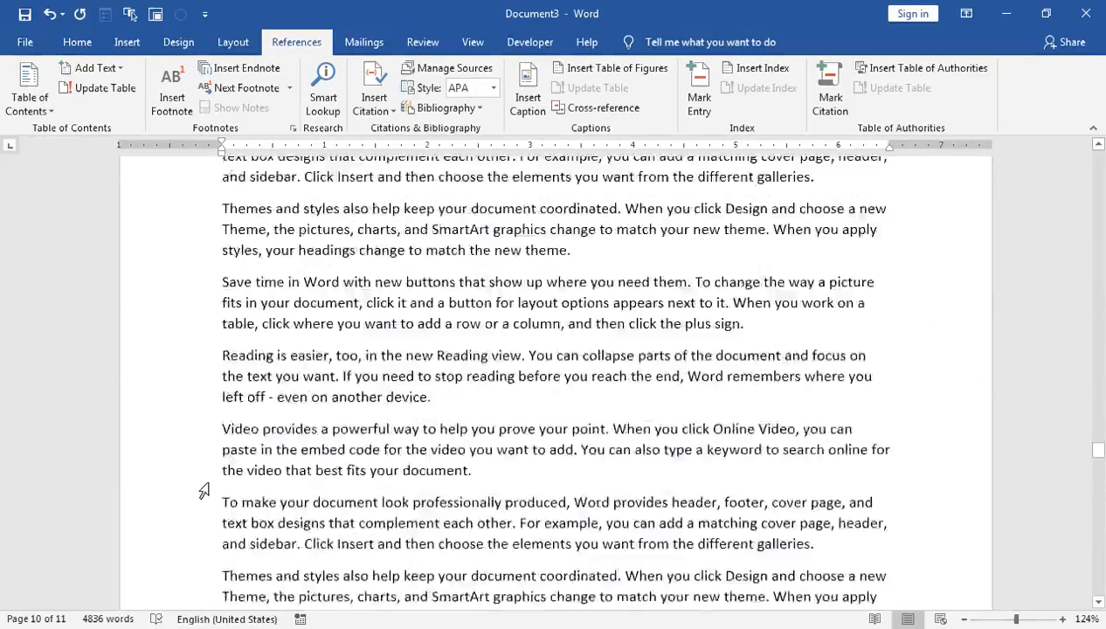
scroll(202, 490, "up", 10)
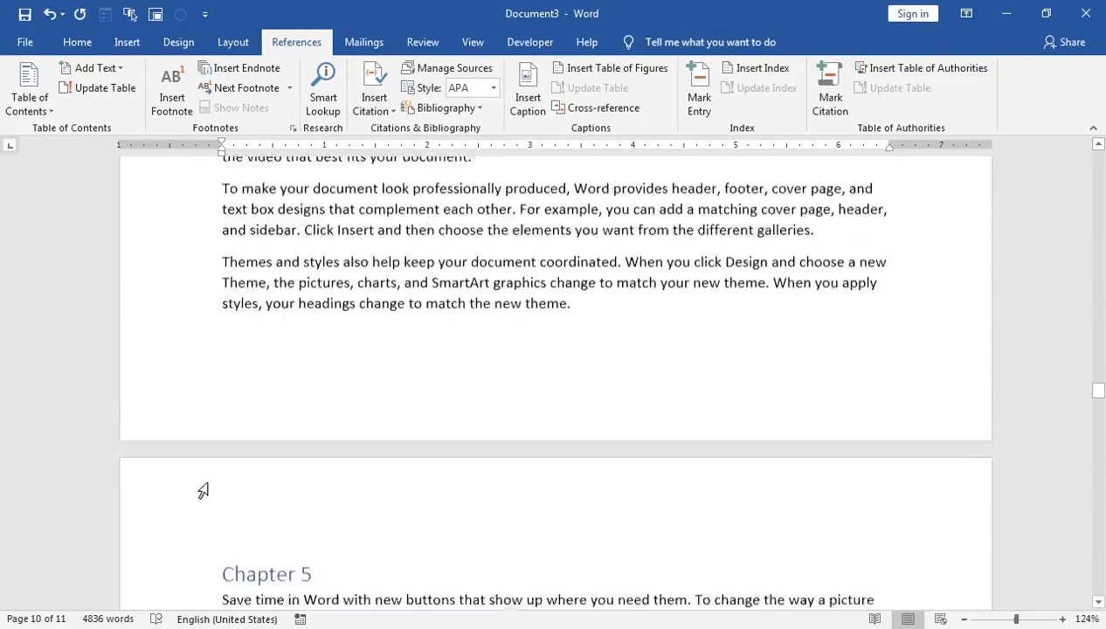
scroll(203, 491, "up", 5)
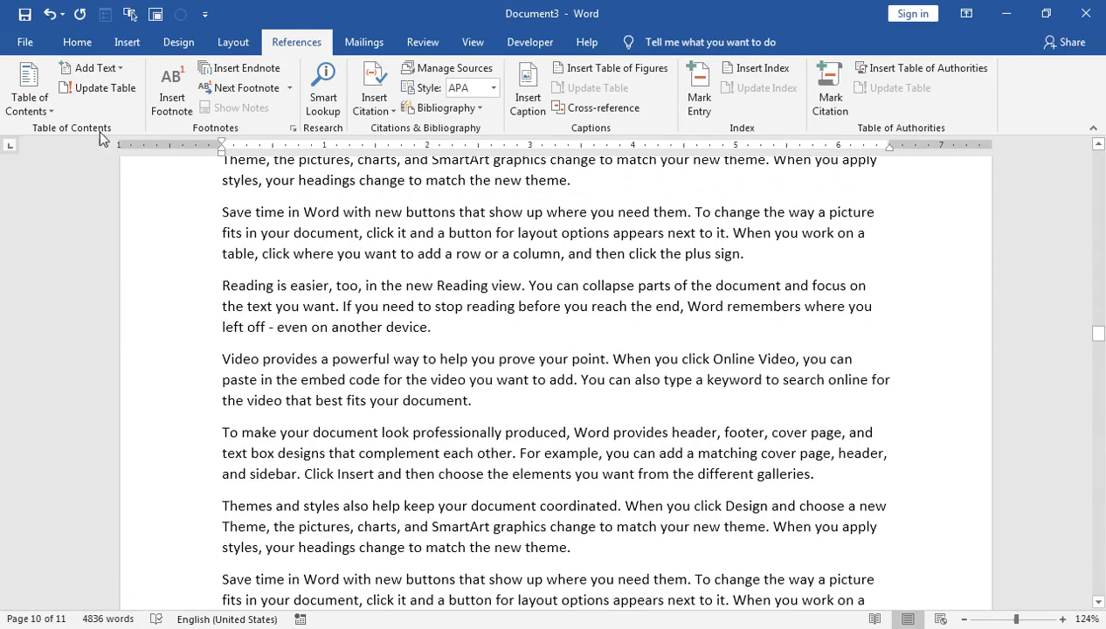
left_click(75, 45)
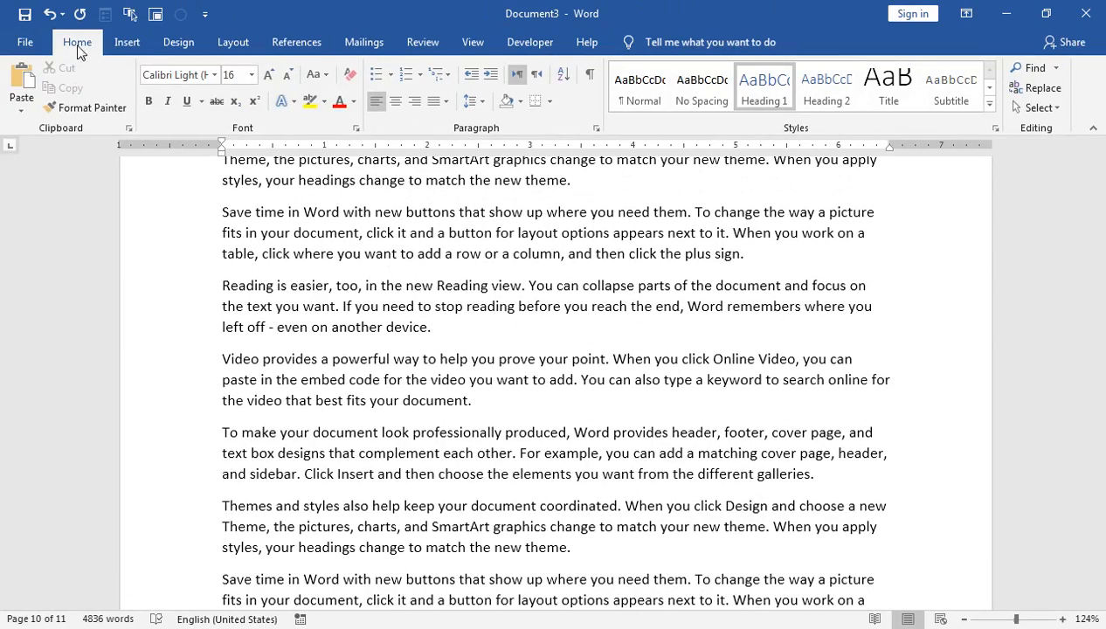
left_click(288, 236)
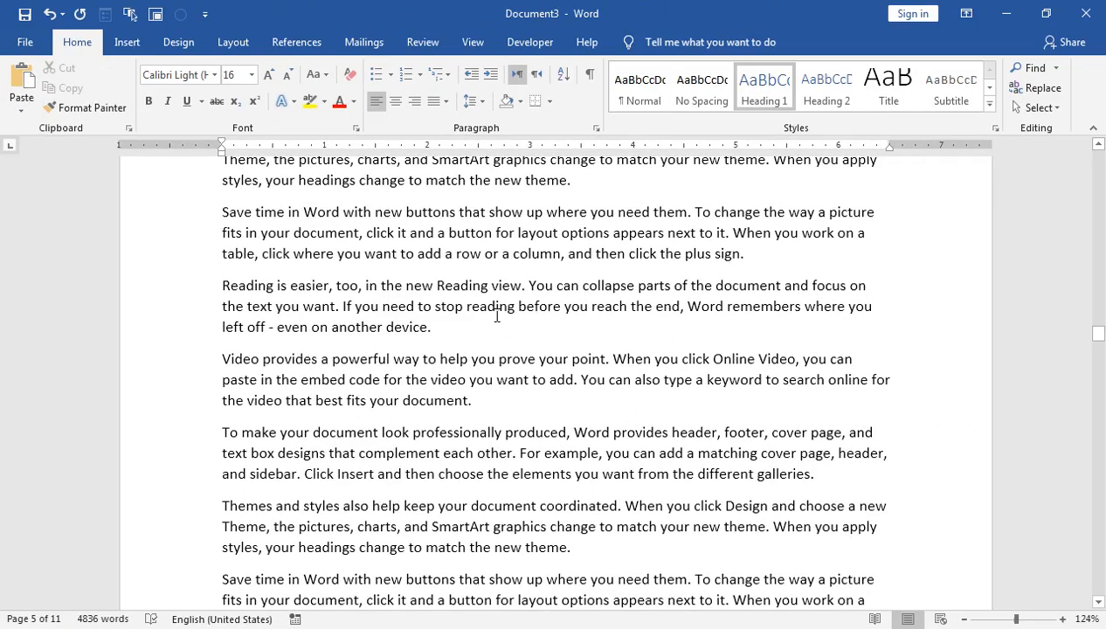
key("ctrl+Home")
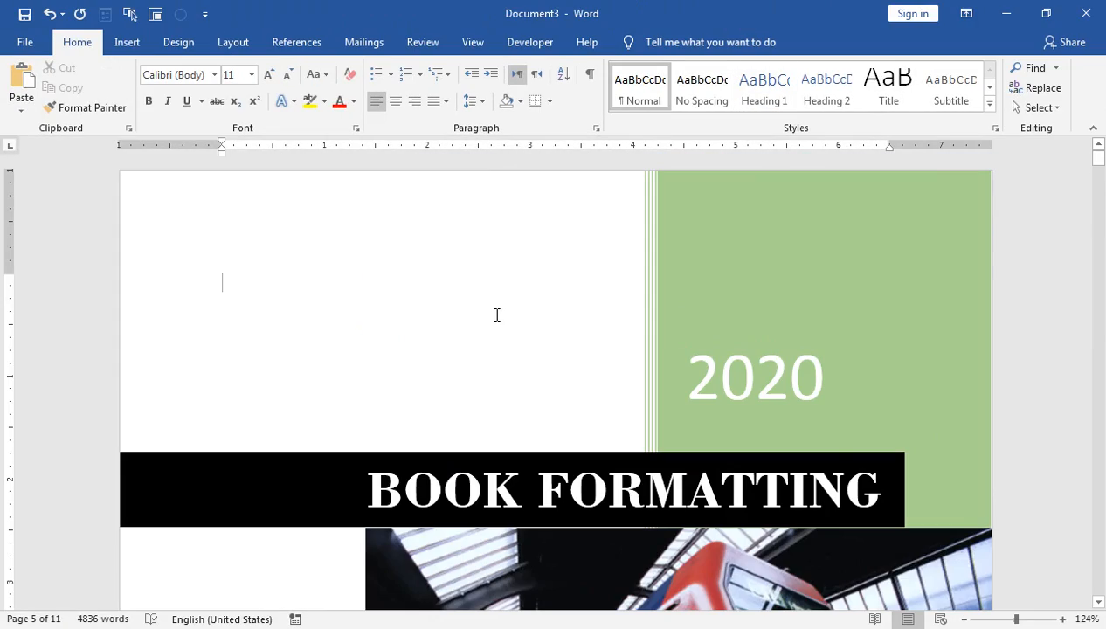
scroll(496, 315, "down", 10)
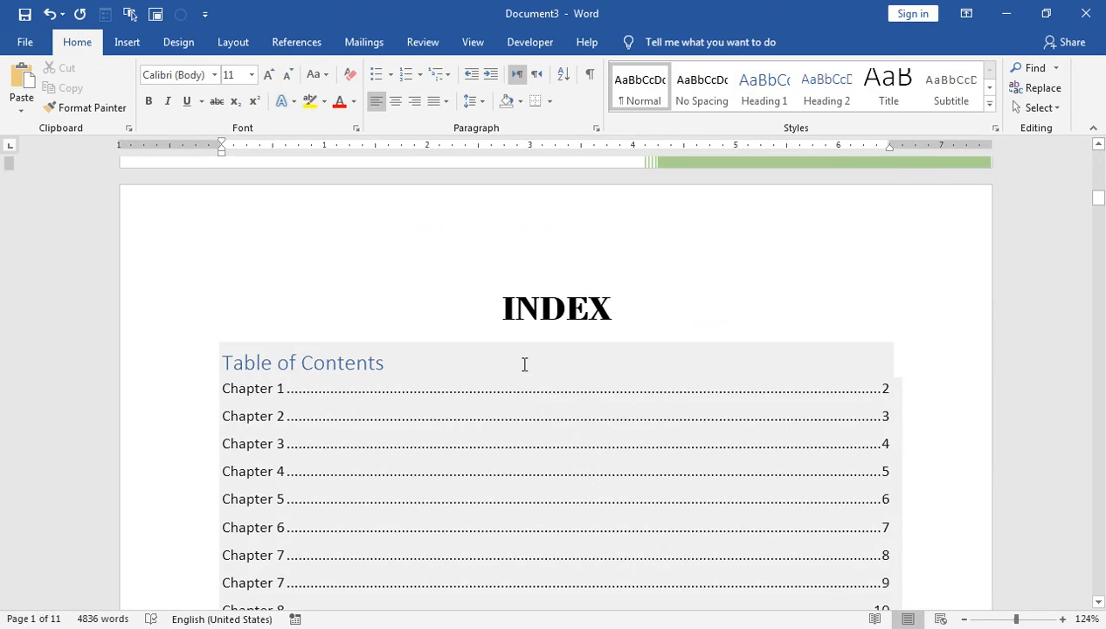
left_click(524, 364)
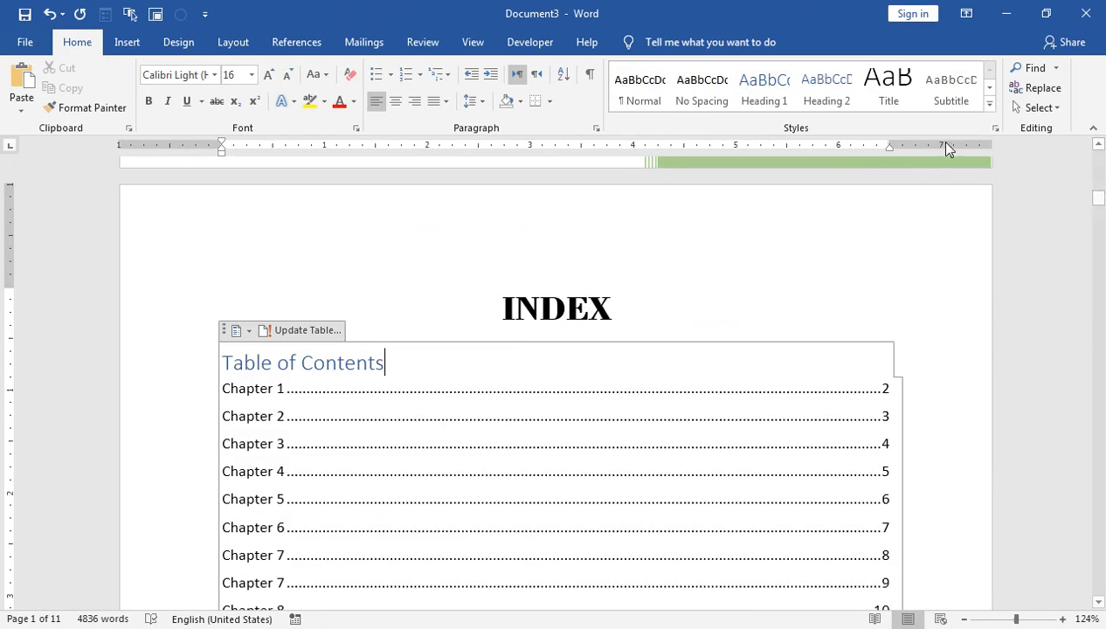
- Use Go To to jump to page 11 of the document and close the dialog
left_click(1052, 68)
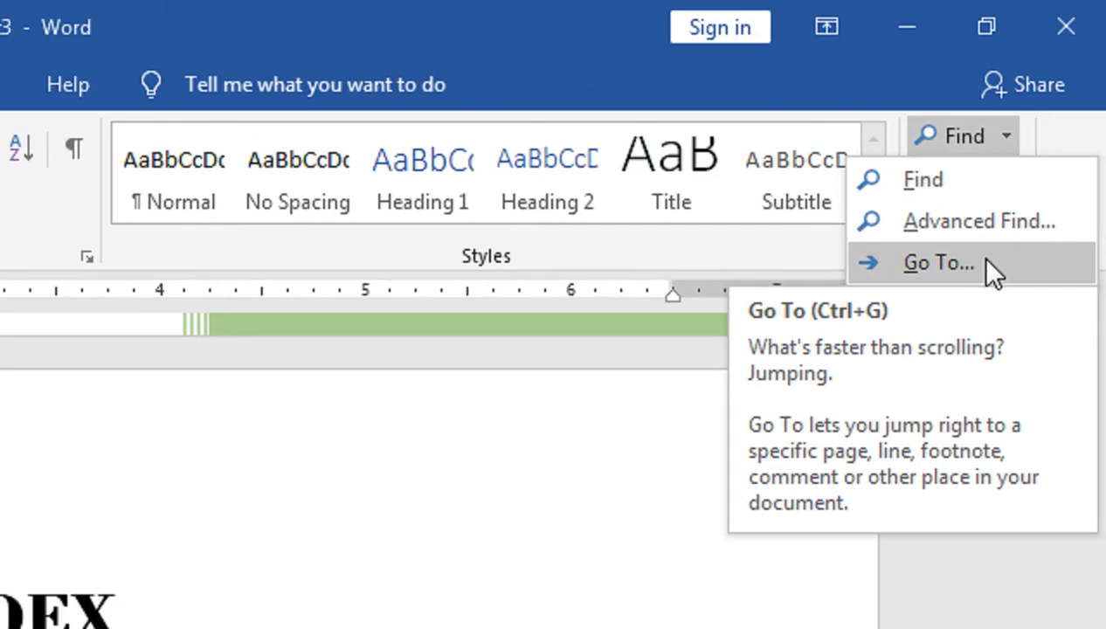
left_click(1047, 131)
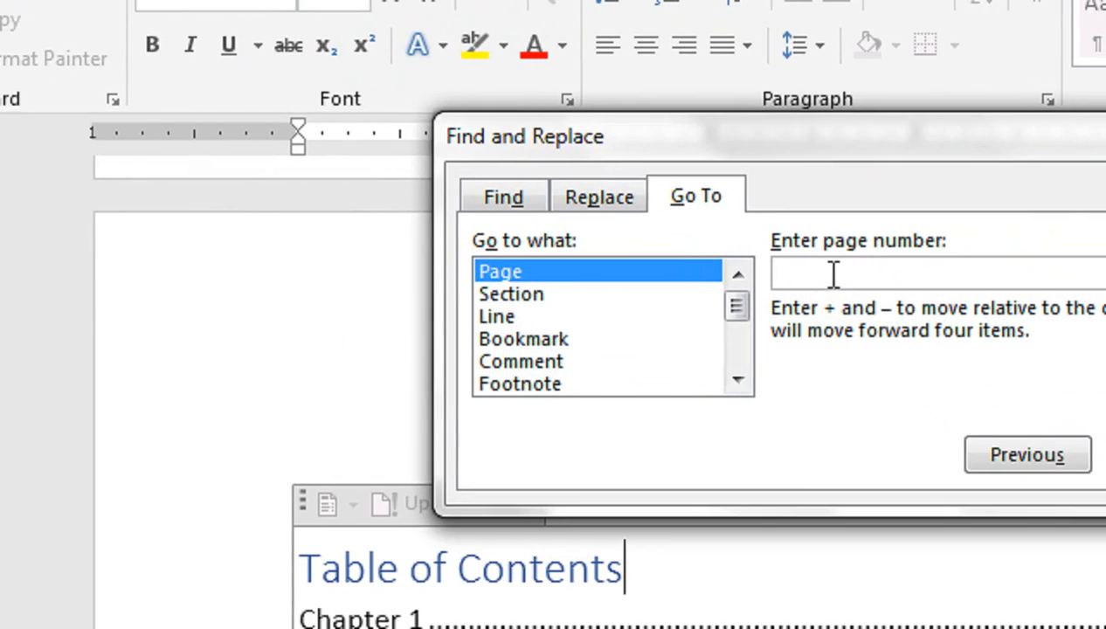
type("11")
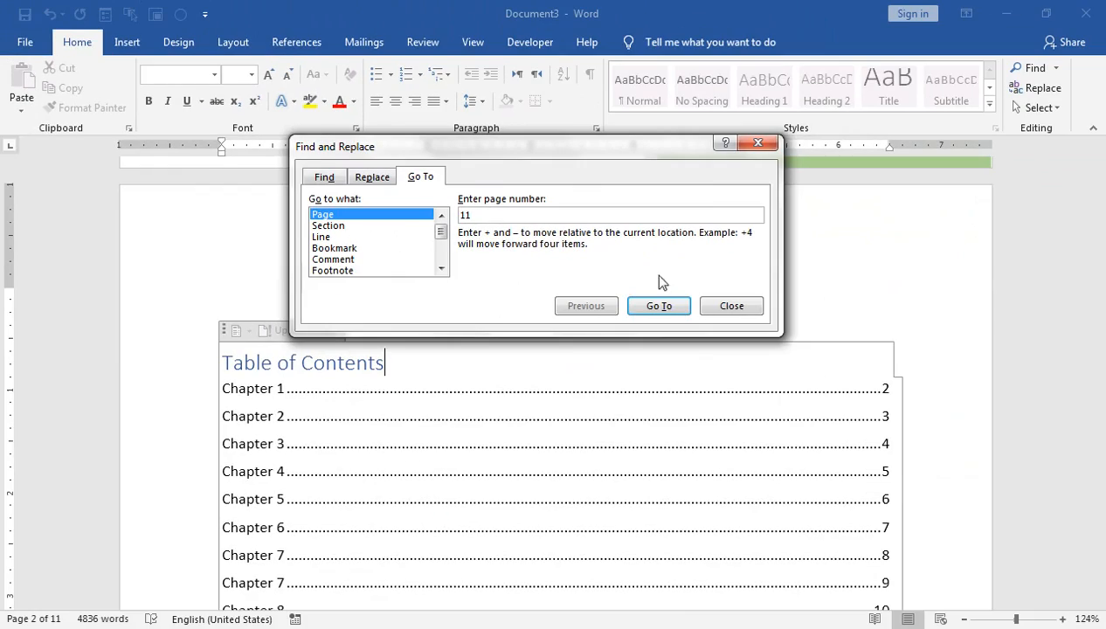
left_click(681, 306)
left_click(731, 306)
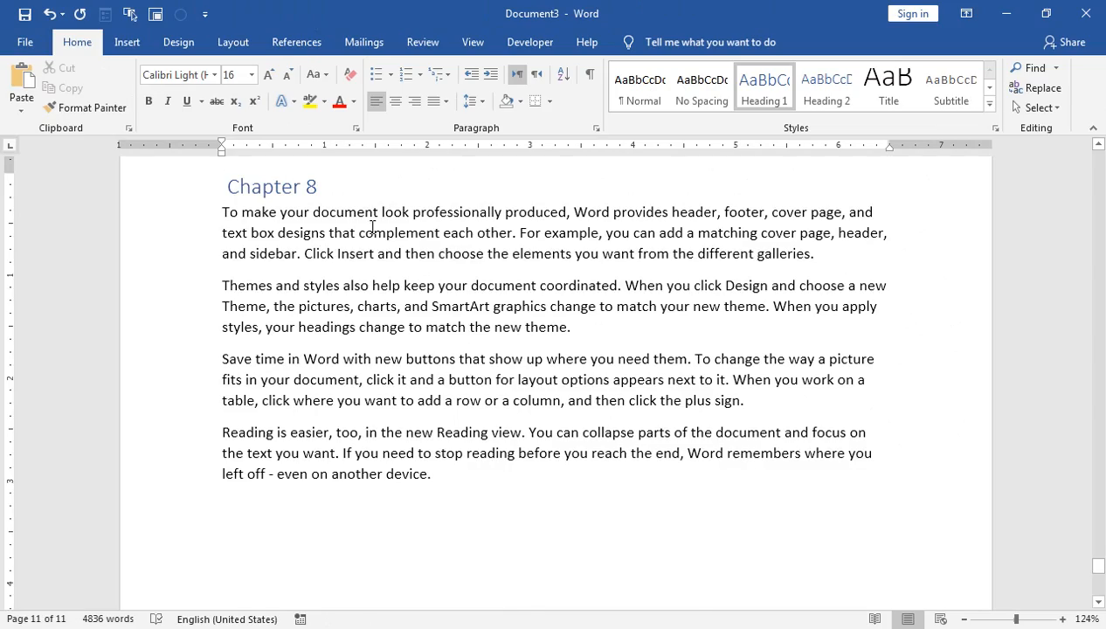
- Copy all of the body text below the Chapter 8 heading through the end of the document
scroll(376, 287, "up", 10)
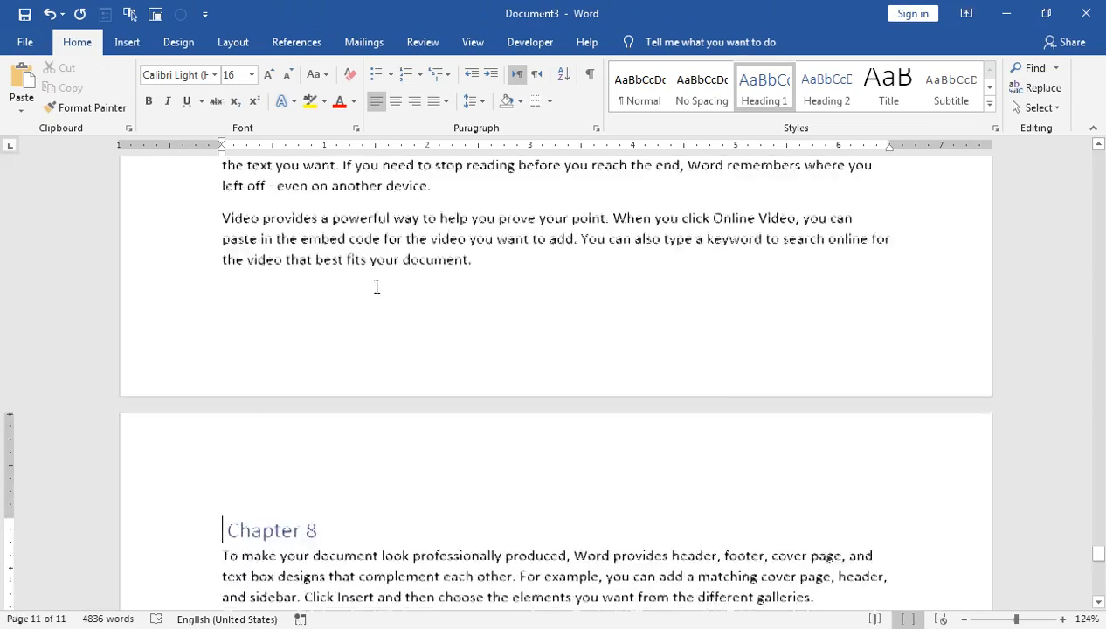
scroll(375, 287, "up", 10)
scroll(370, 328, "down", 4)
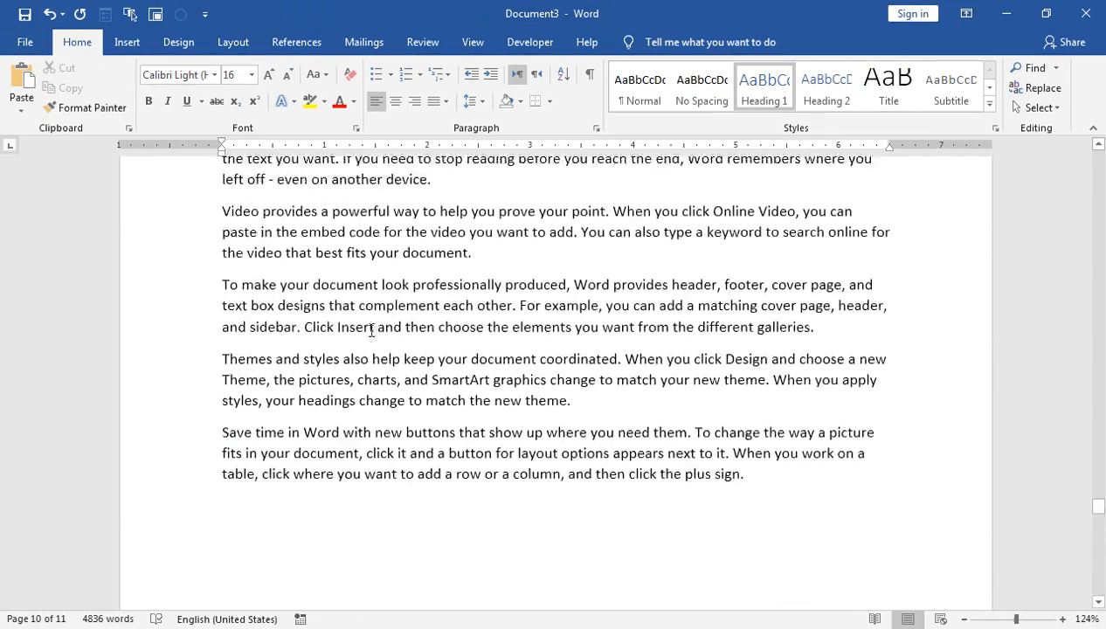
scroll(371, 330, "down", 12)
scroll(369, 330, "up", 2)
scroll(232, 247, "up", 4)
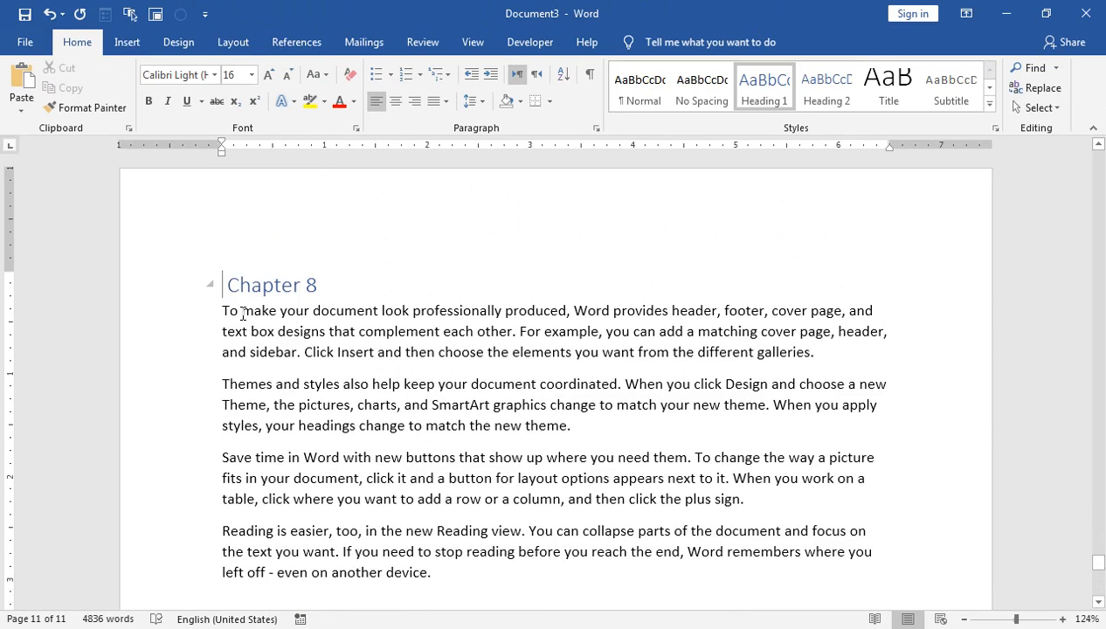
left_click(224, 313)
key("shift+Down")
key("shift+Down")
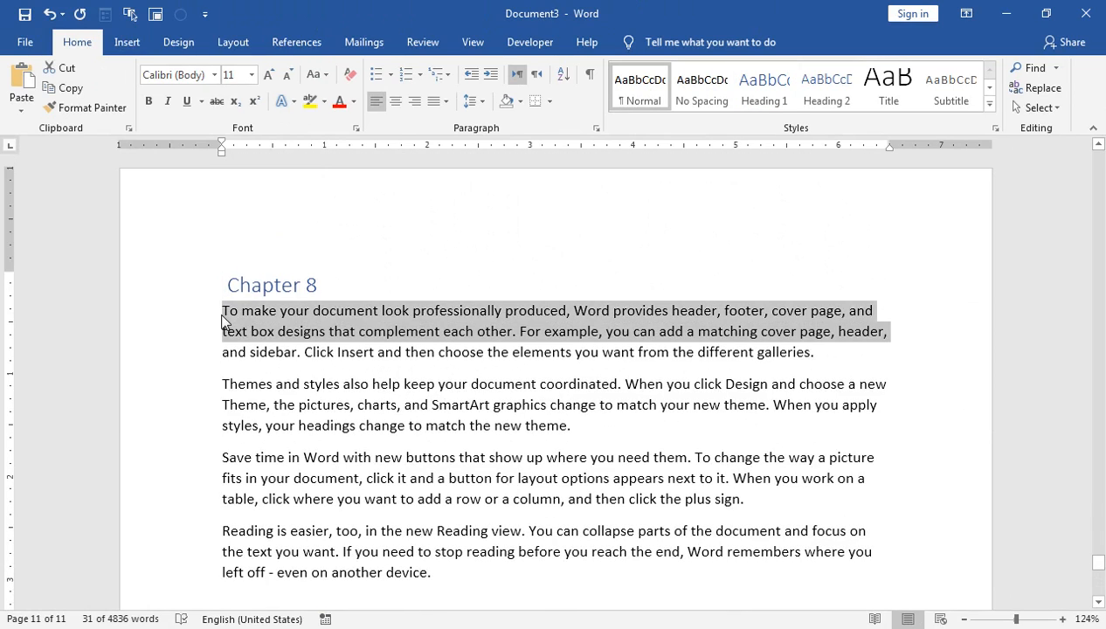
key("ctrl+shift+End")
key("ctrl+c")
- Insert a page break after the Chapter 8 text and paste the copied paragraphs on the new page
left_click(221, 315)
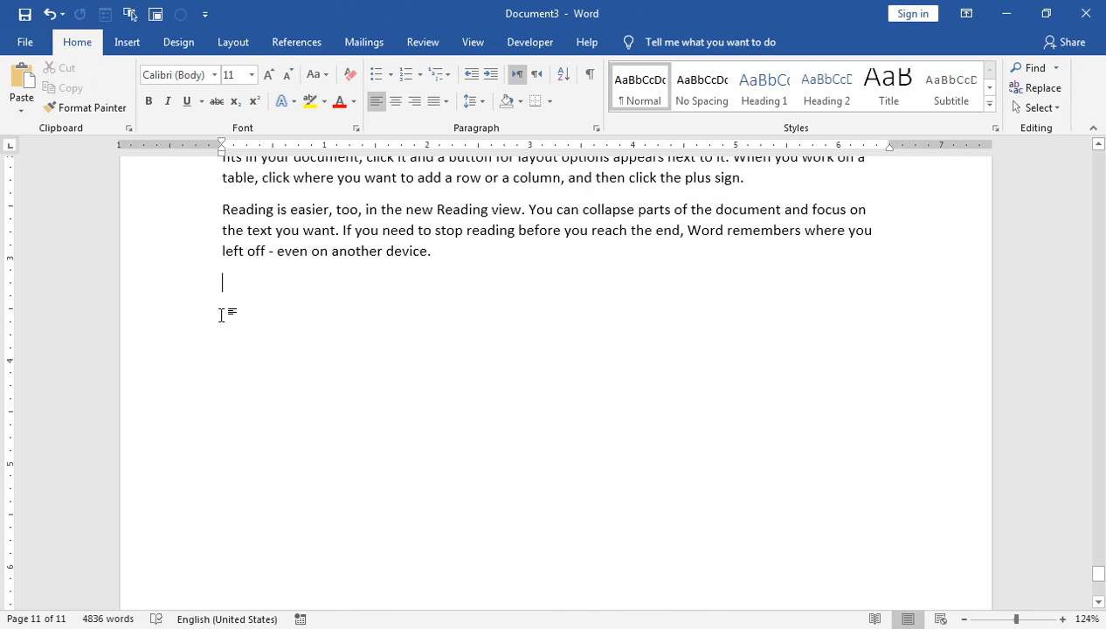
key("ctrl+Return")
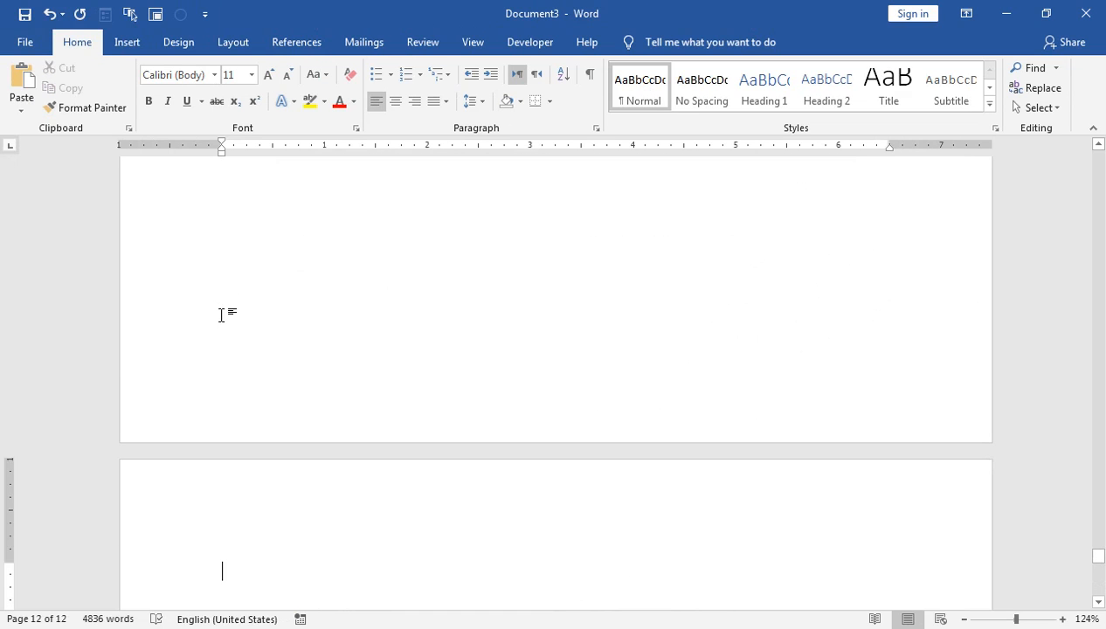
key("ctrl+v")
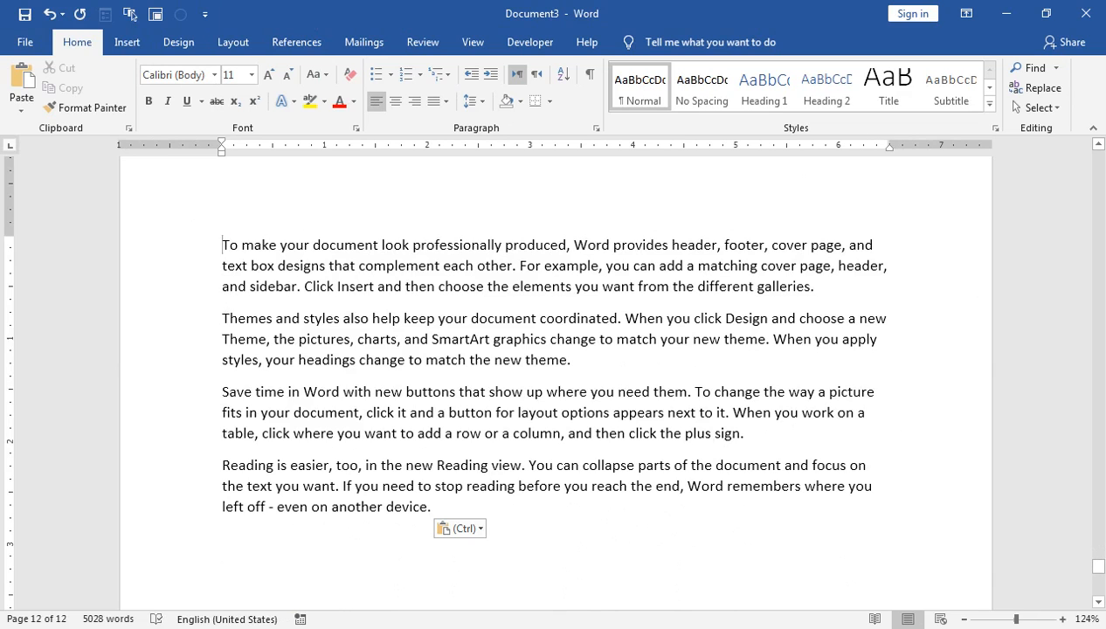
- Add the heading line CHAPTER 9 above the pasted paragraphs
key("Return")
key("Up")
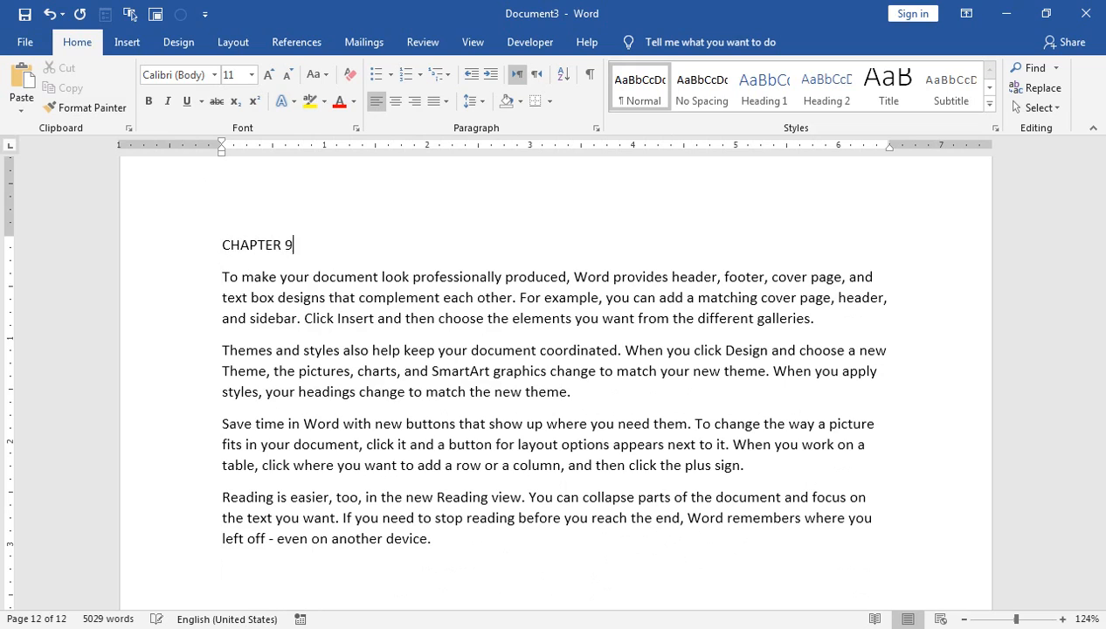
- Mark the CHAPTER 9 heading as a Level 1 entry for the table of contents
left_click_drag(295, 245, 225, 245)
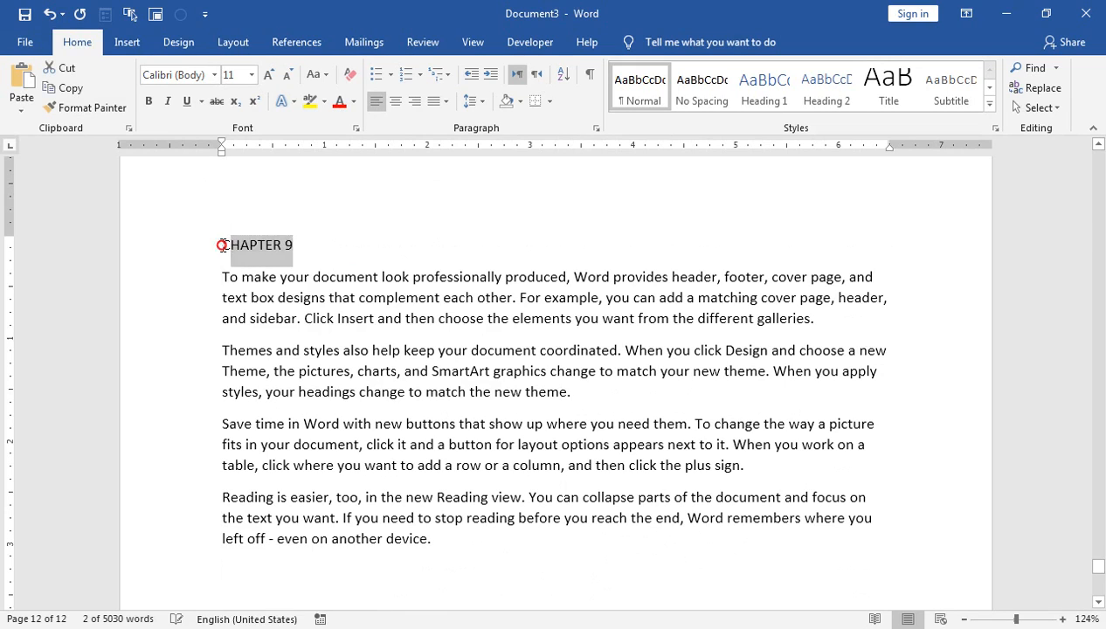
left_click(223, 245)
triple_click(226, 247)
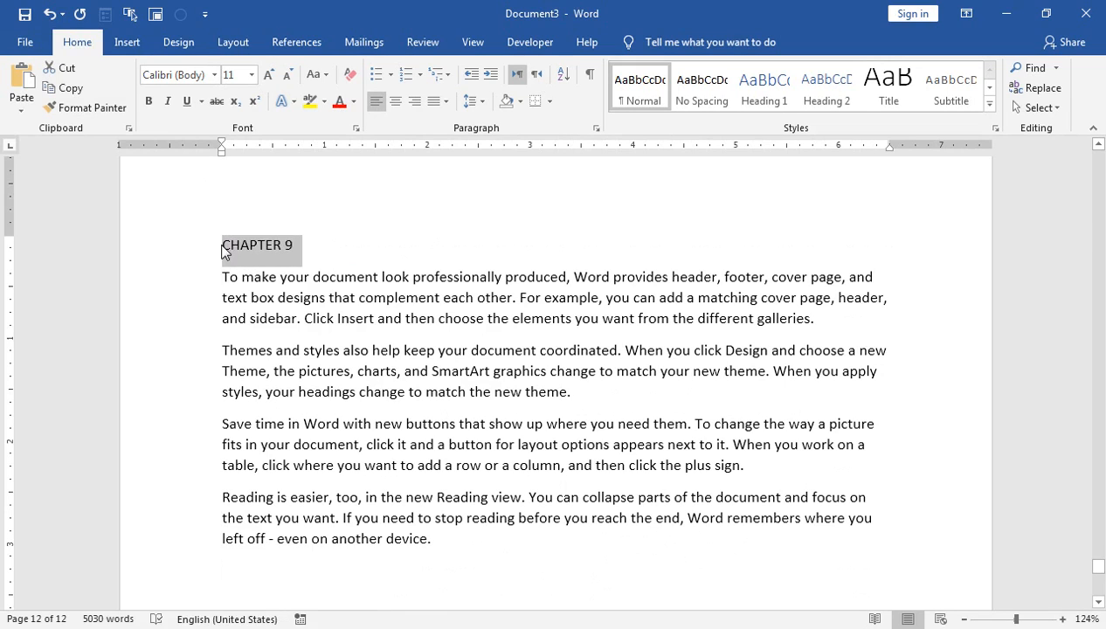
left_click(279, 43)
left_click(112, 70)
left_click(101, 110)
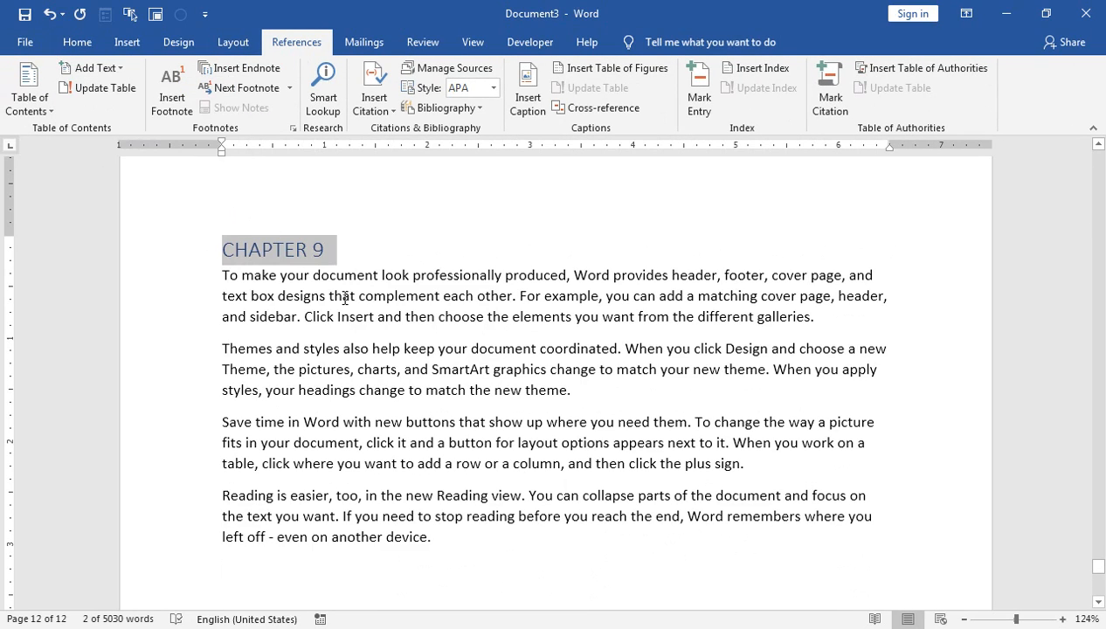
- Update the entire table of contents on the INDEX page and check its list of chapter entries
key("ctrl+shift+Home")
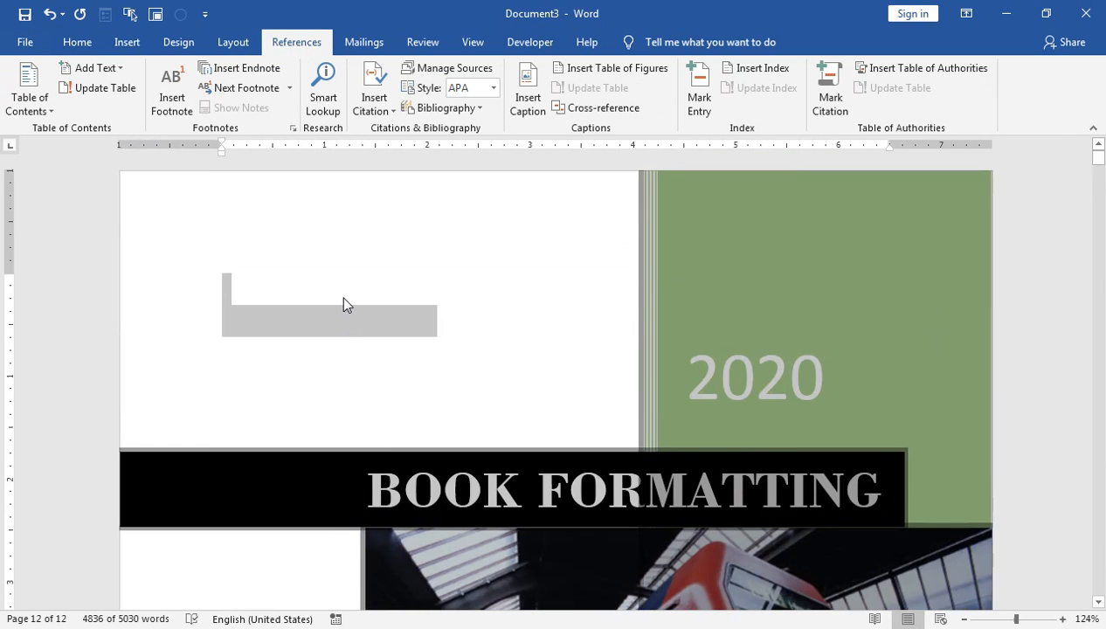
scroll(364, 317, "down", 6)
scroll(391, 338, "down", 5)
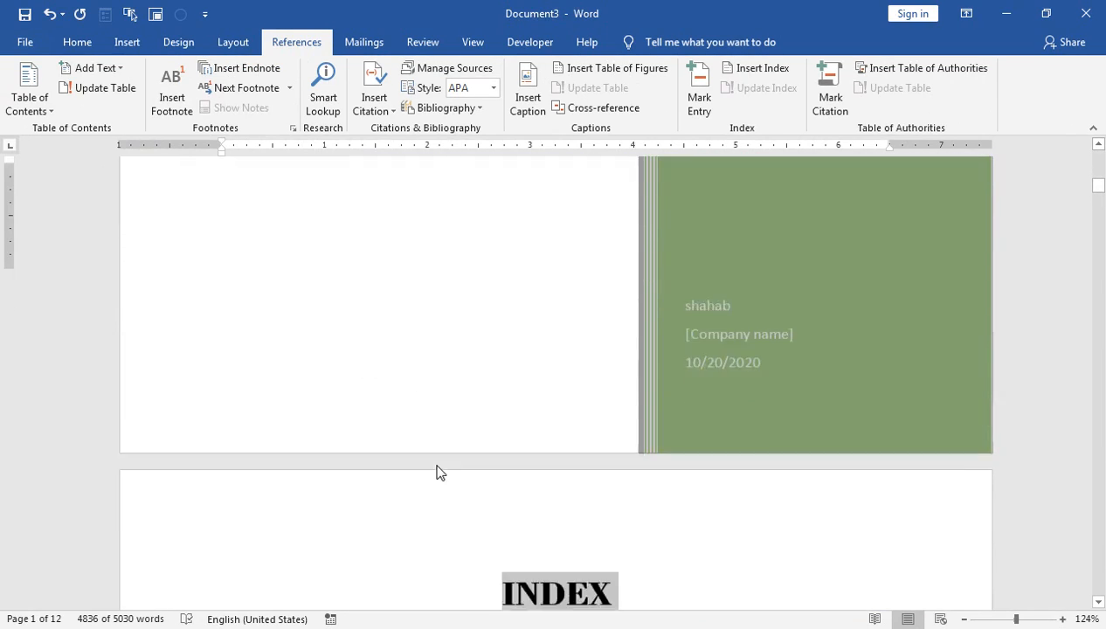
left_click(540, 407)
left_click(299, 515)
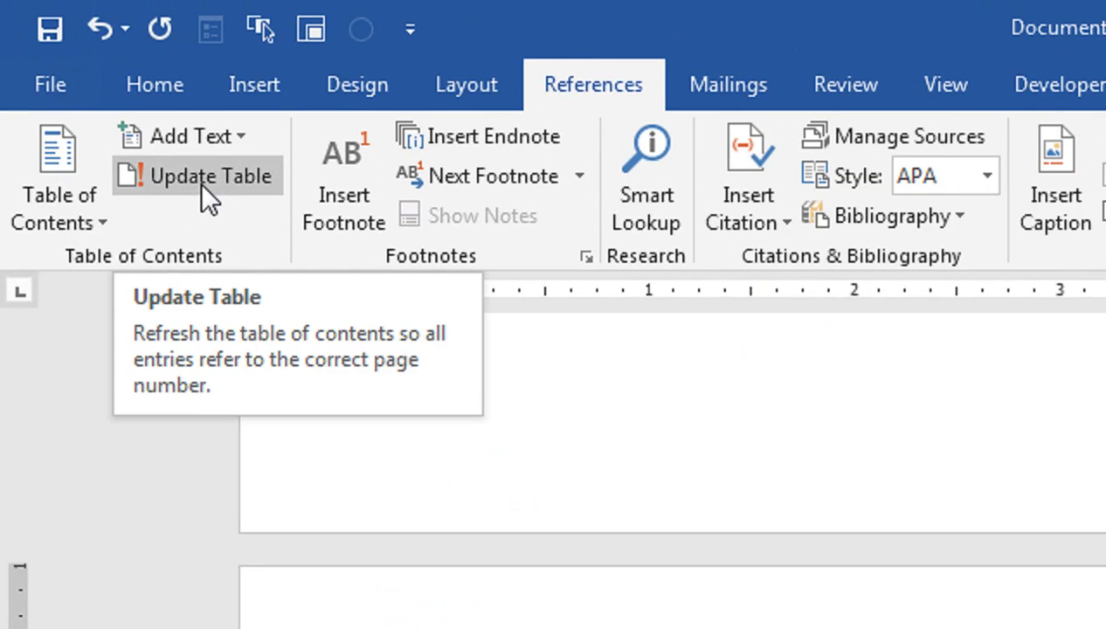
left_click(100, 90)
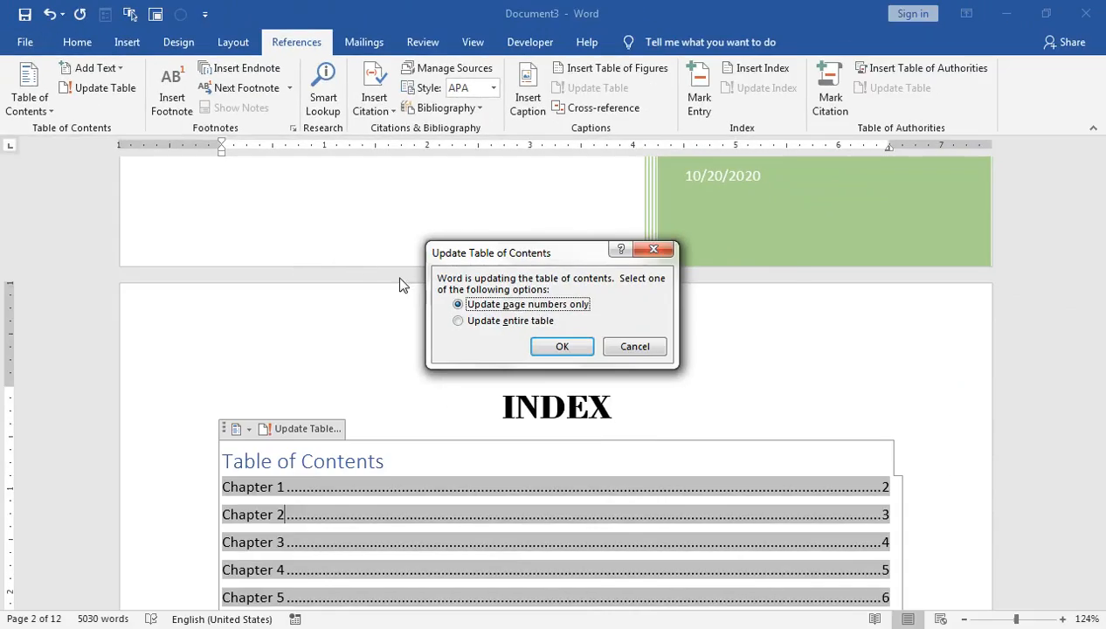
left_click(543, 297)
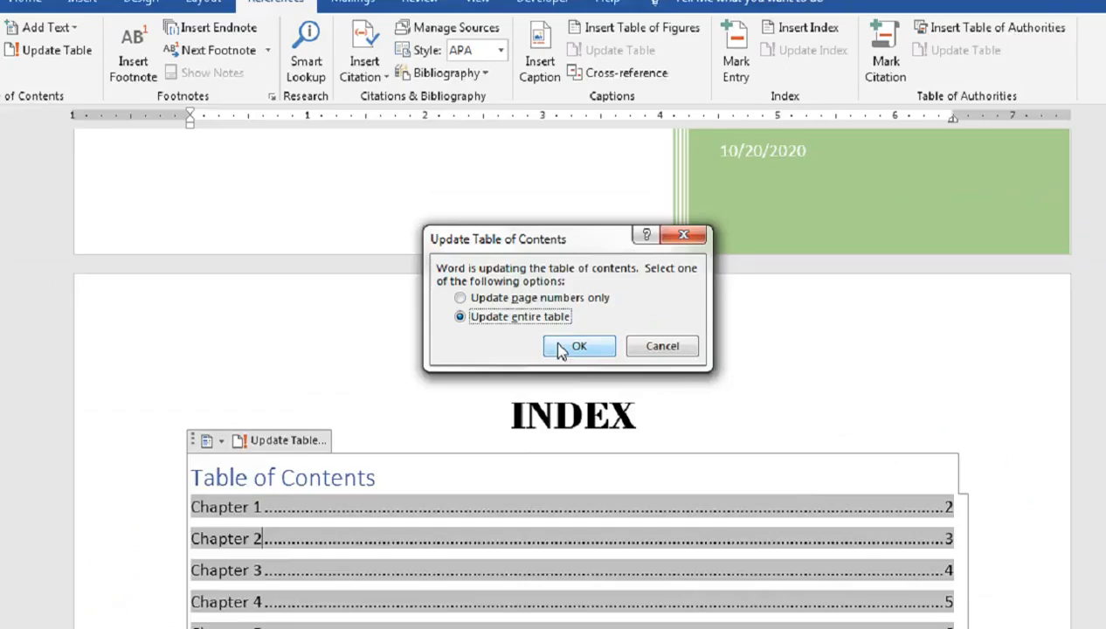
left_click(646, 348)
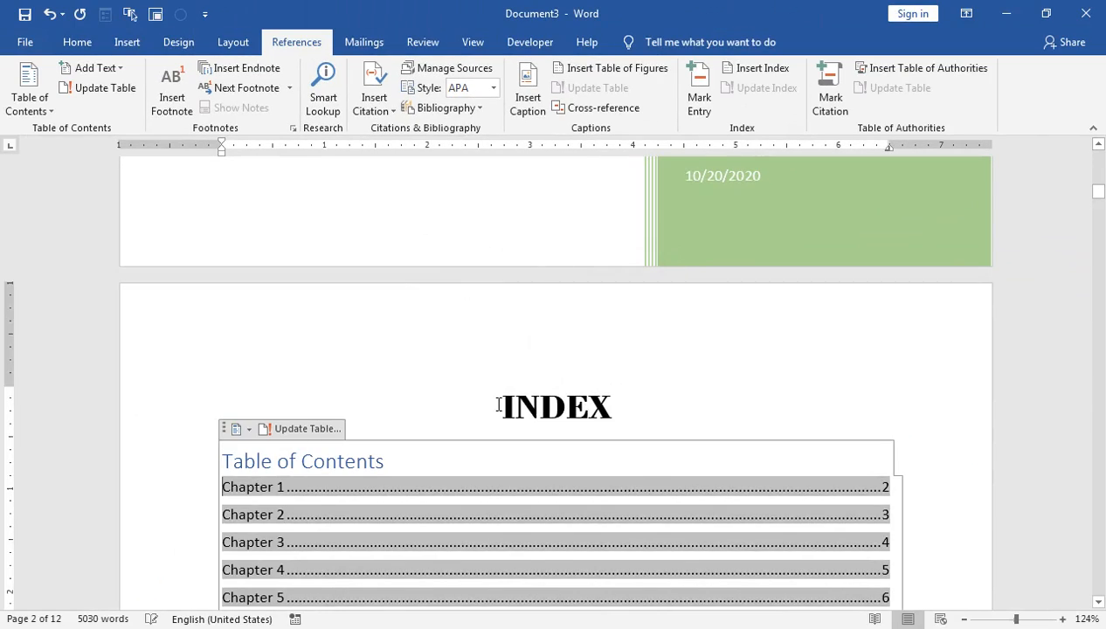
scroll(499, 407, "down", 5)
scroll(498, 406, "down", 3)
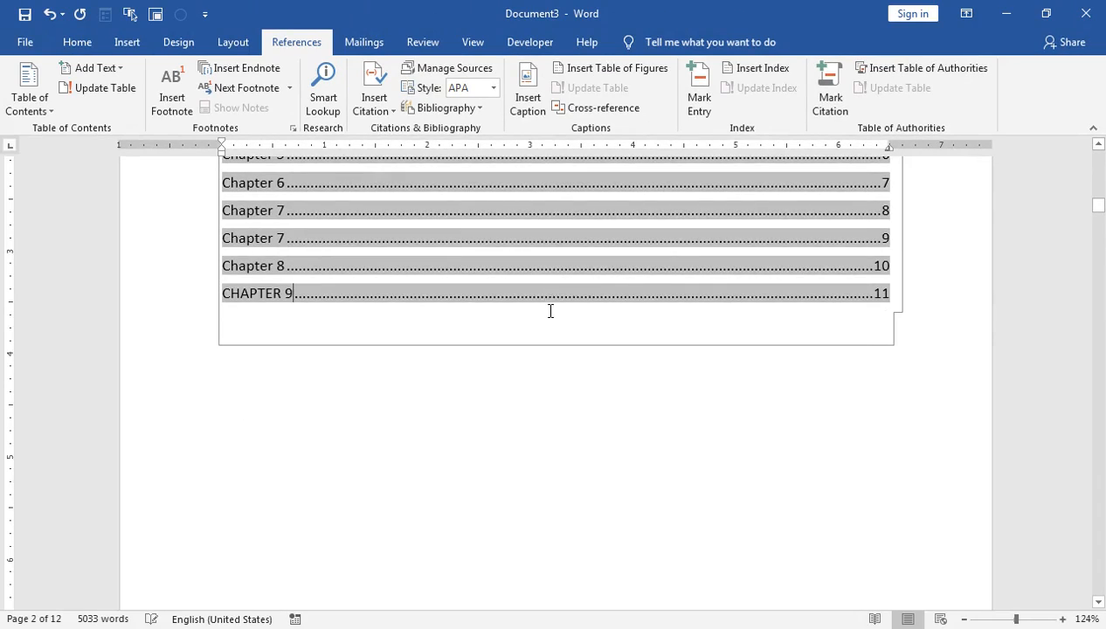
scroll(550, 310, "up", 5)
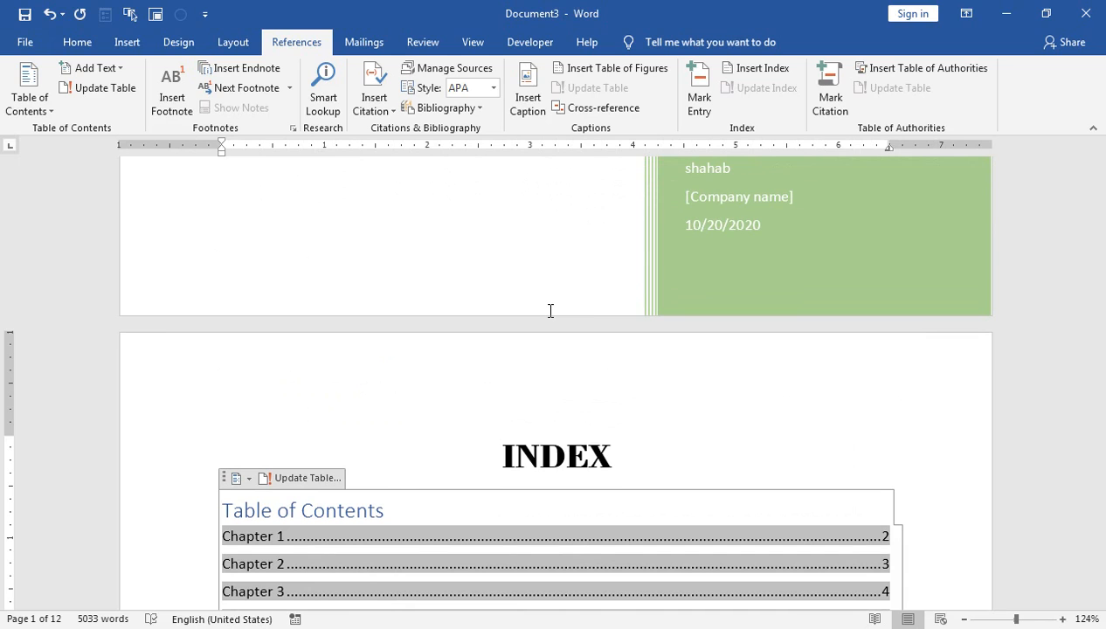
scroll(449, 407, "down", 6)
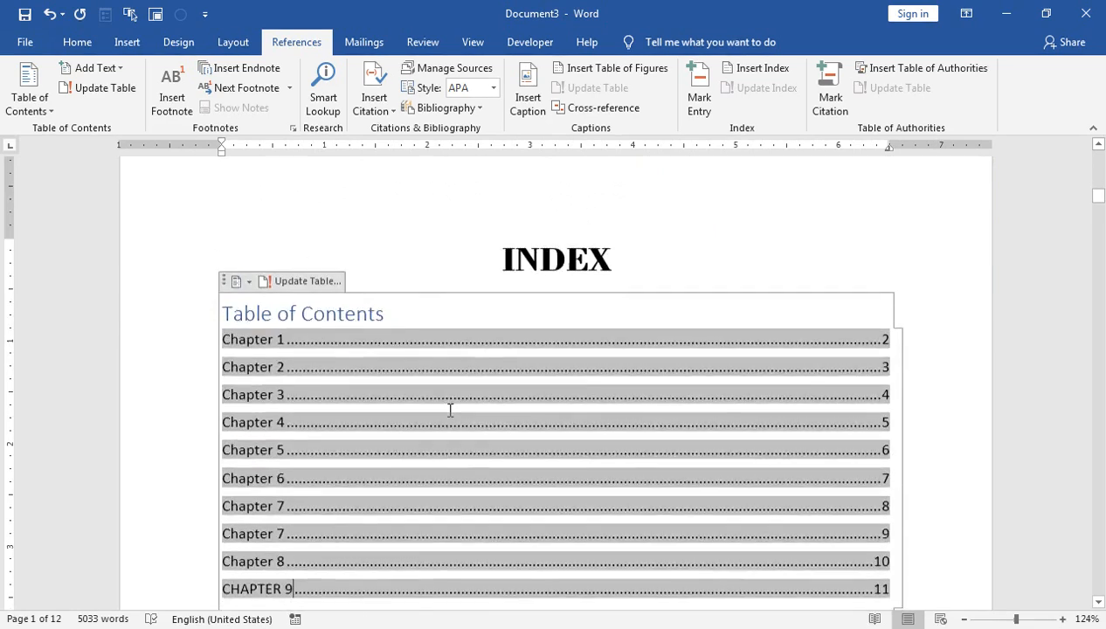
- Insert page numbers at the bottom of the pages in the Plain Number 2 style
scroll(456, 413, "up", 1)
scroll(462, 422, "up", 6)
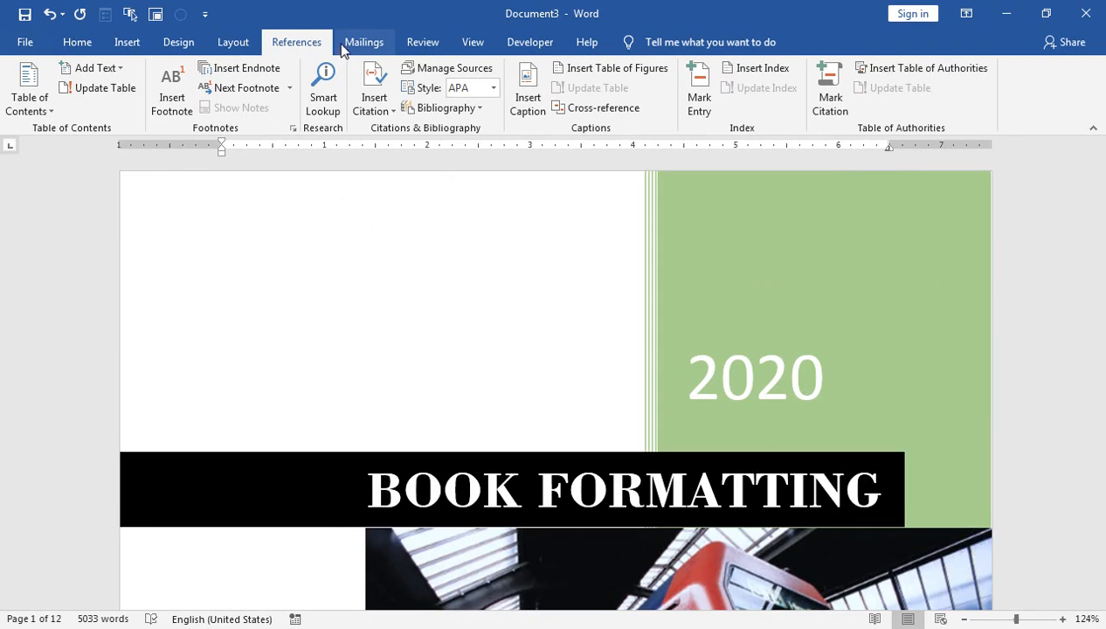
left_click(127, 42)
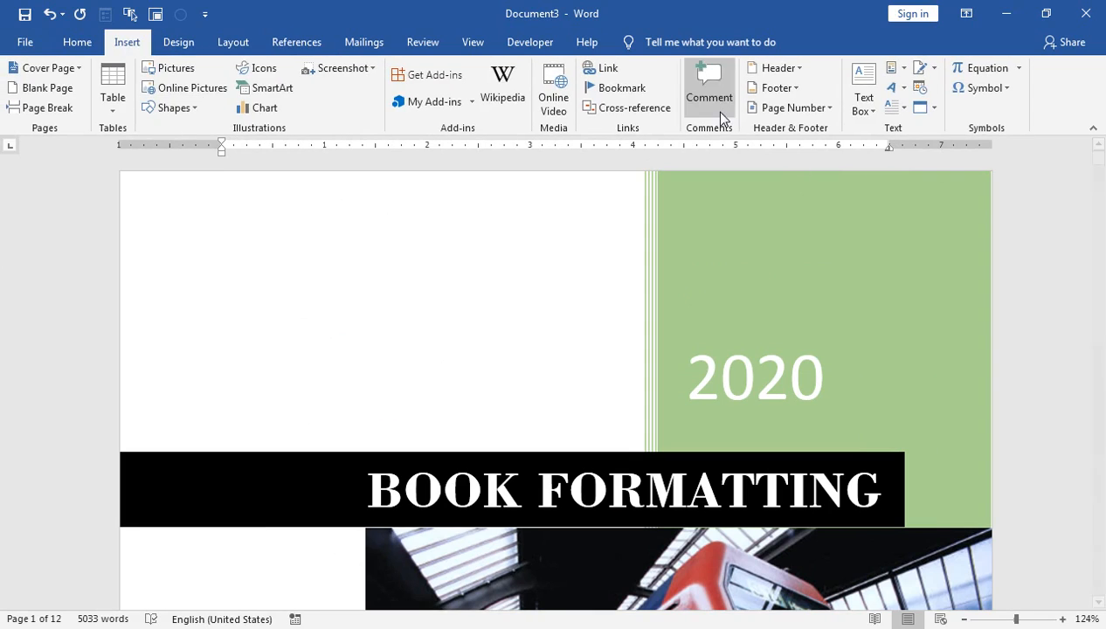
left_click(786, 108)
mouse_move(784, 143)
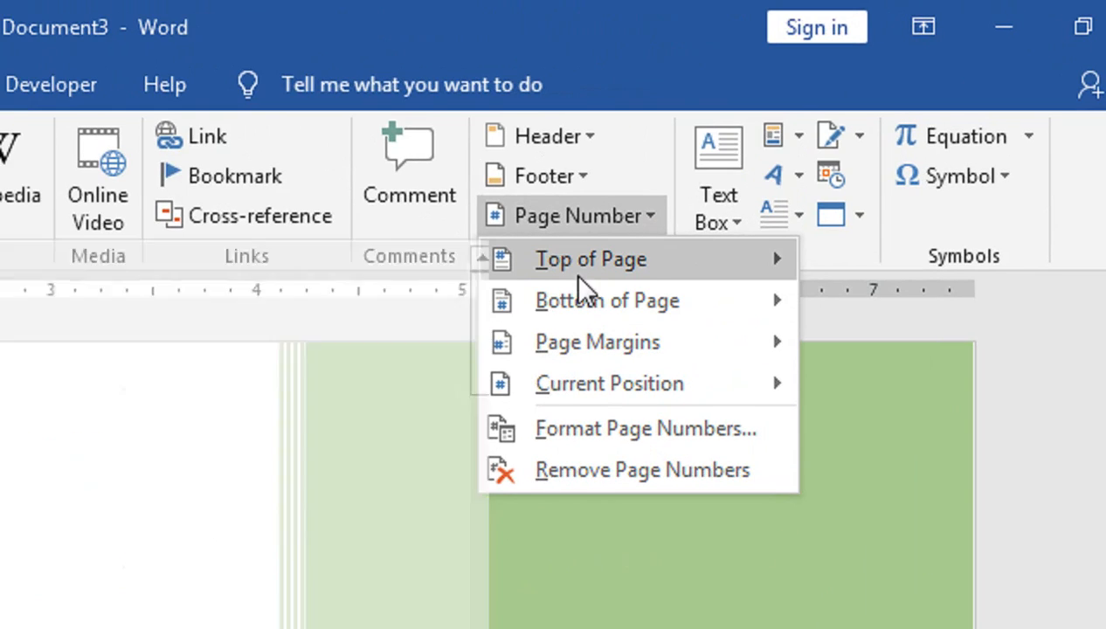
mouse_move(500, 300)
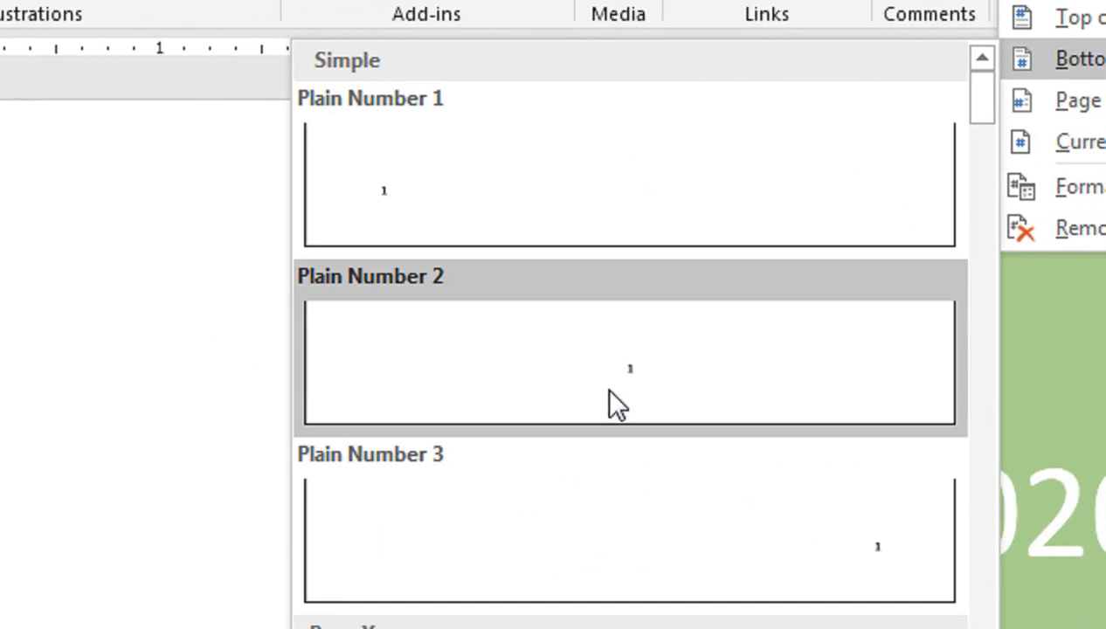
left_click(610, 390)
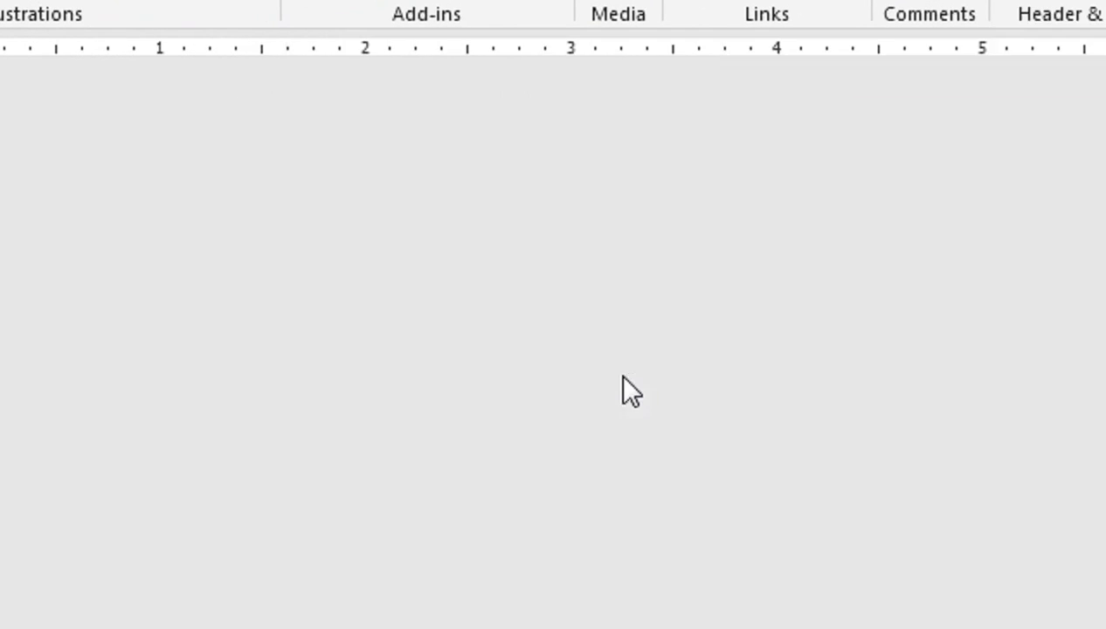
- Examine the page numbering in the footers from the cover through Chapter 1, and close header and footer editing
scroll(549, 413, "down", 8)
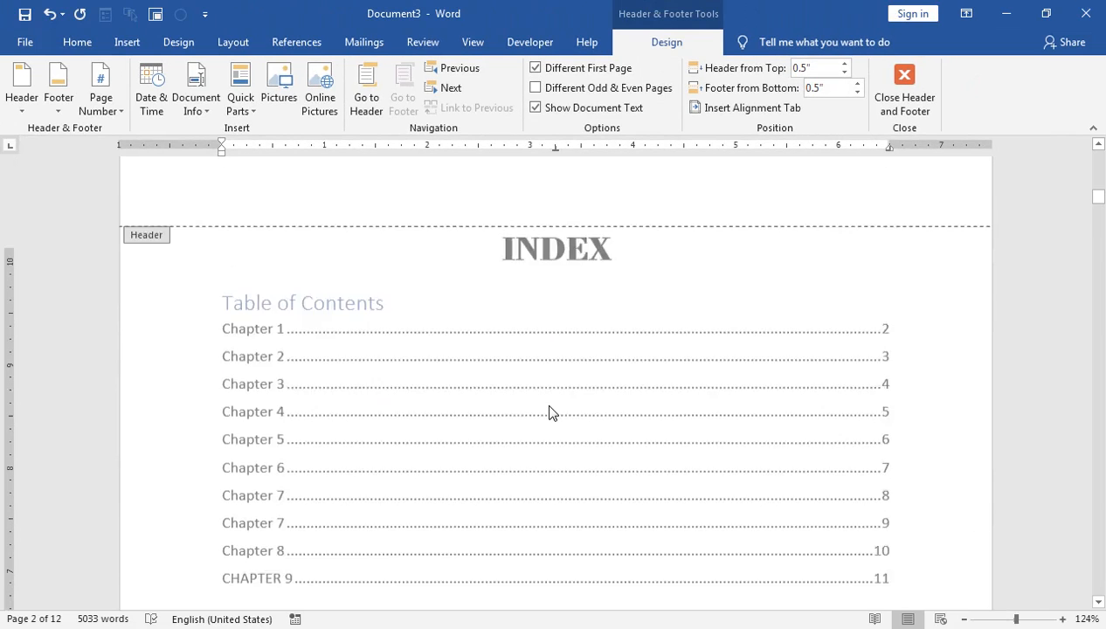
scroll(548, 410, "up", 12)
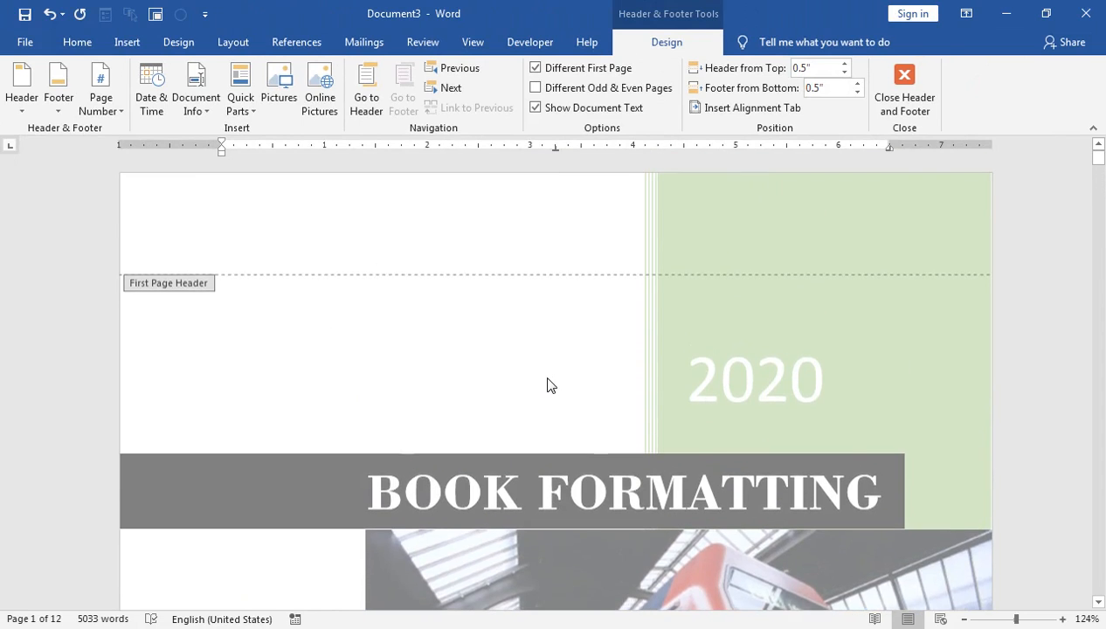
scroll(542, 389, "down", 15)
scroll(537, 401, "down", 6)
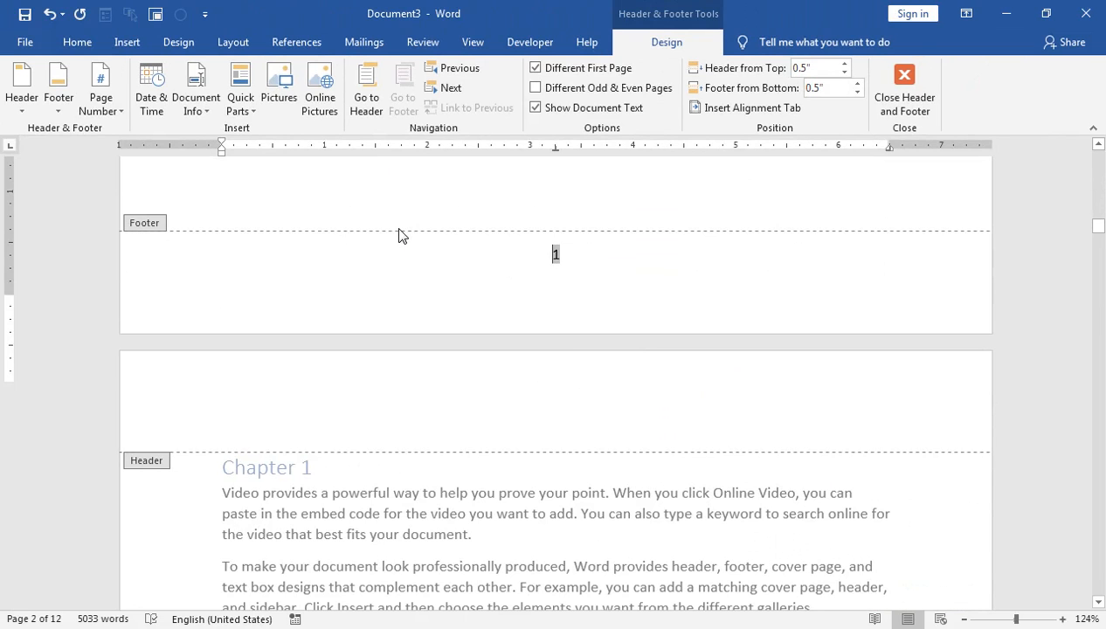
scroll(398, 235, "up", 4)
scroll(619, 427, "down", 6)
scroll(535, 414, "down", 15)
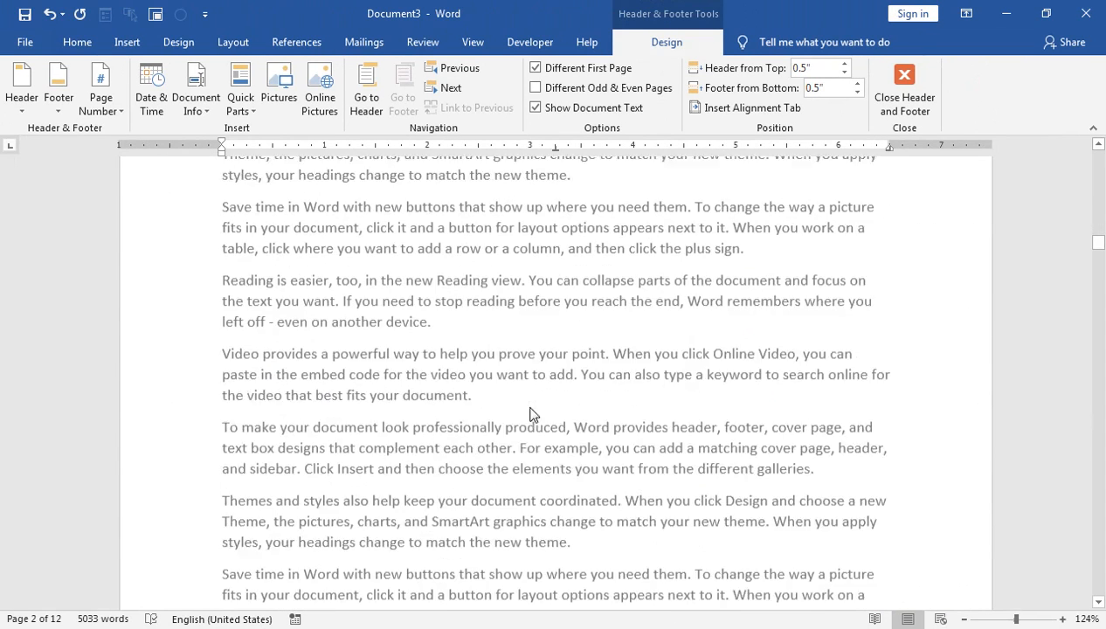
scroll(515, 519, "down", 5)
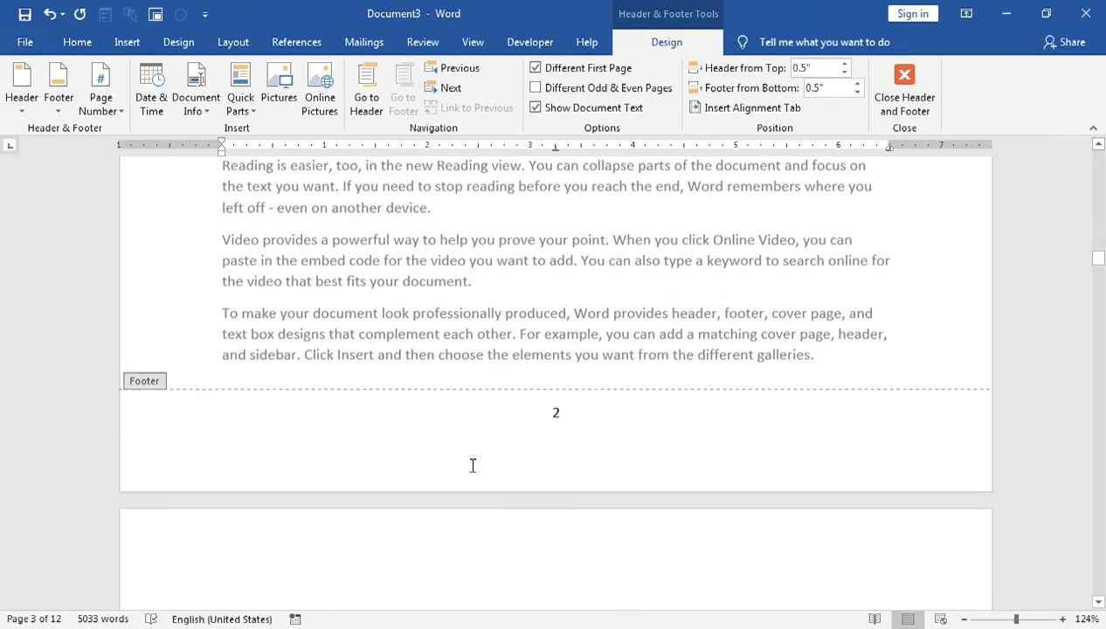
scroll(538, 425, "up", 20)
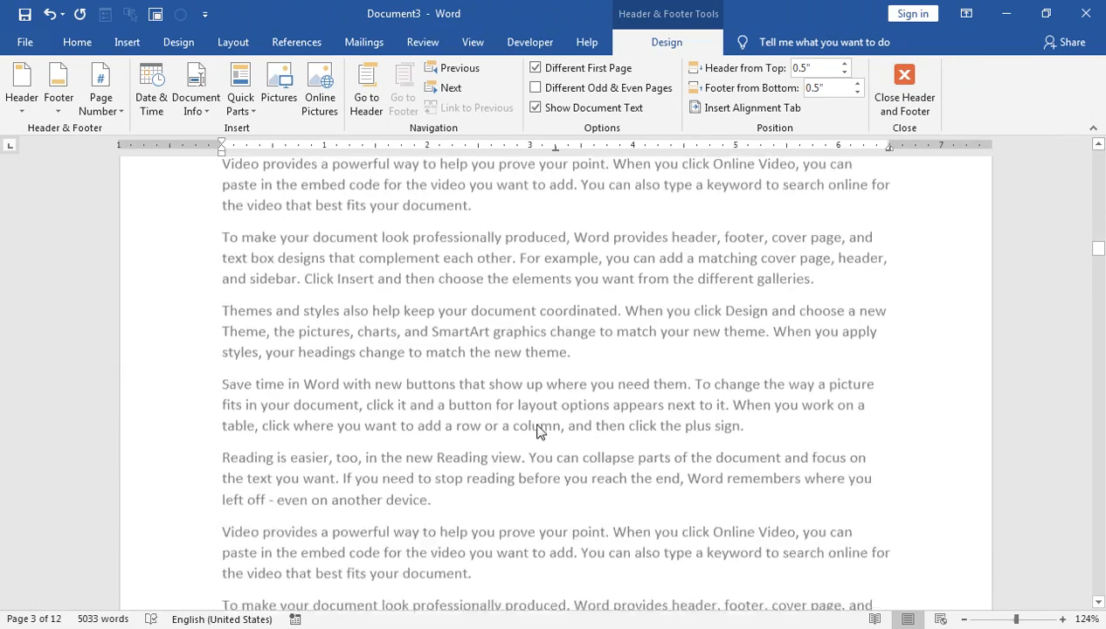
scroll(415, 333, "up", 10)
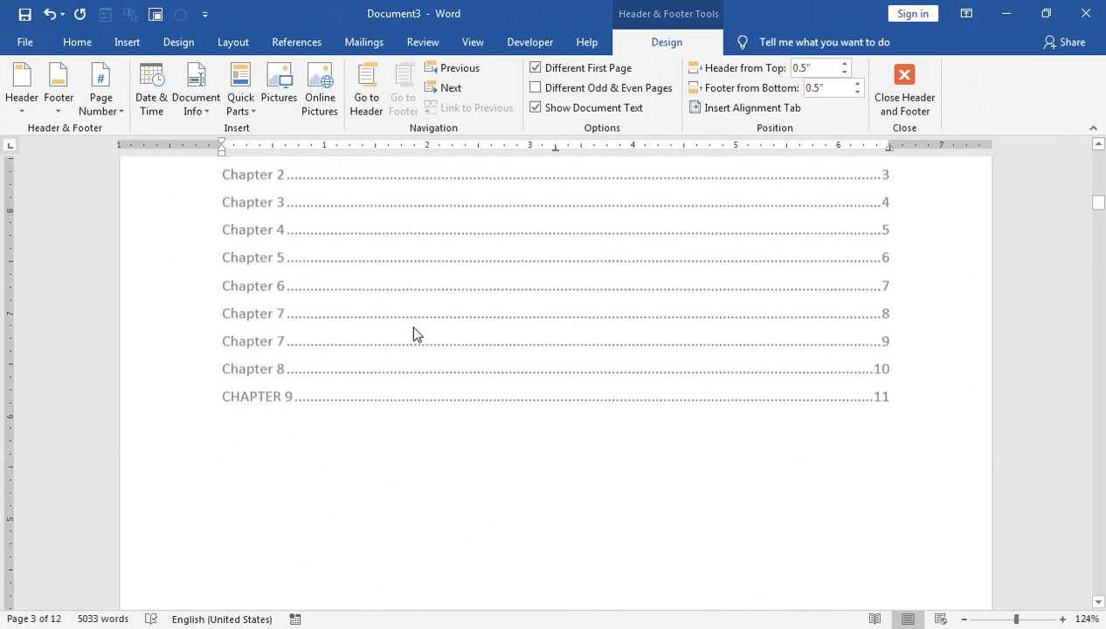
left_click(924, 107)
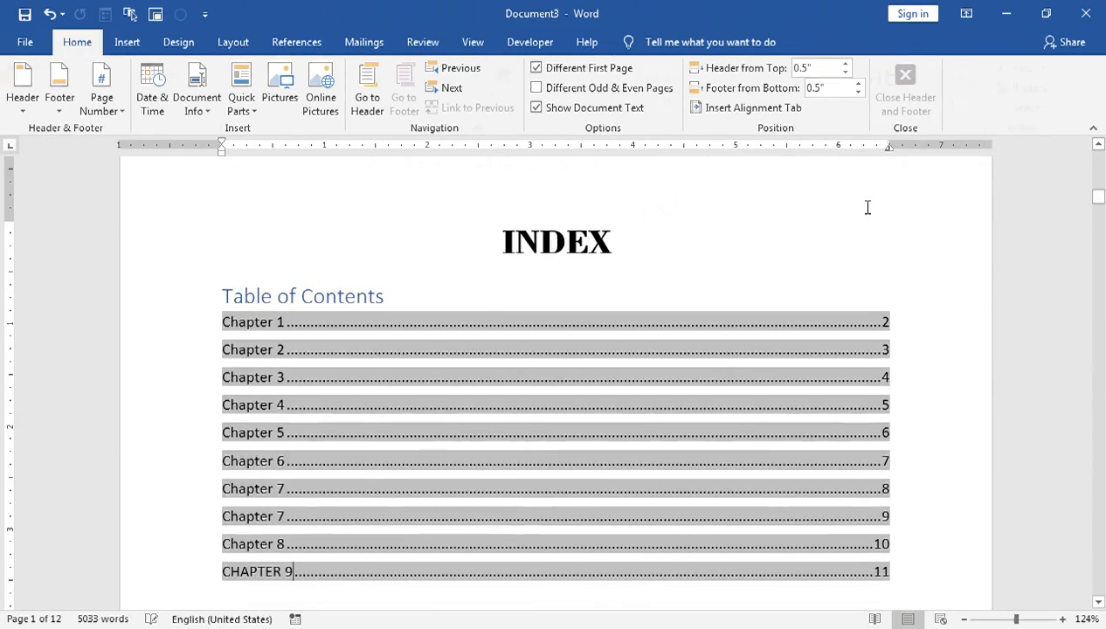
- Delete the page number from the index page's footer and close header and footer editing
scroll(446, 486, "down", 18)
double_click(562, 266)
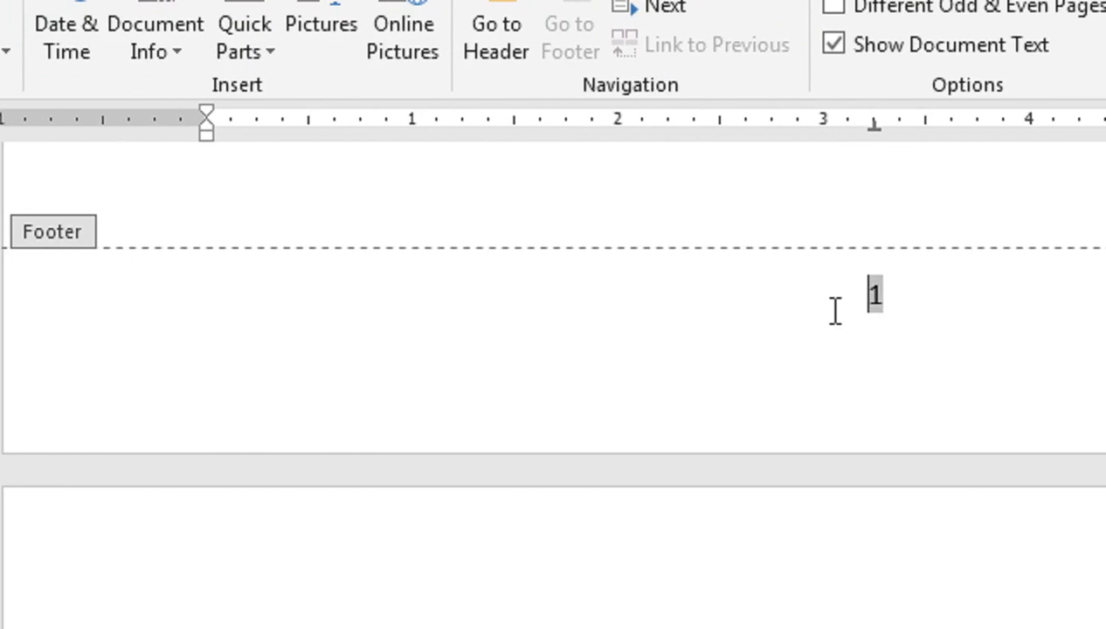
key("Delete")
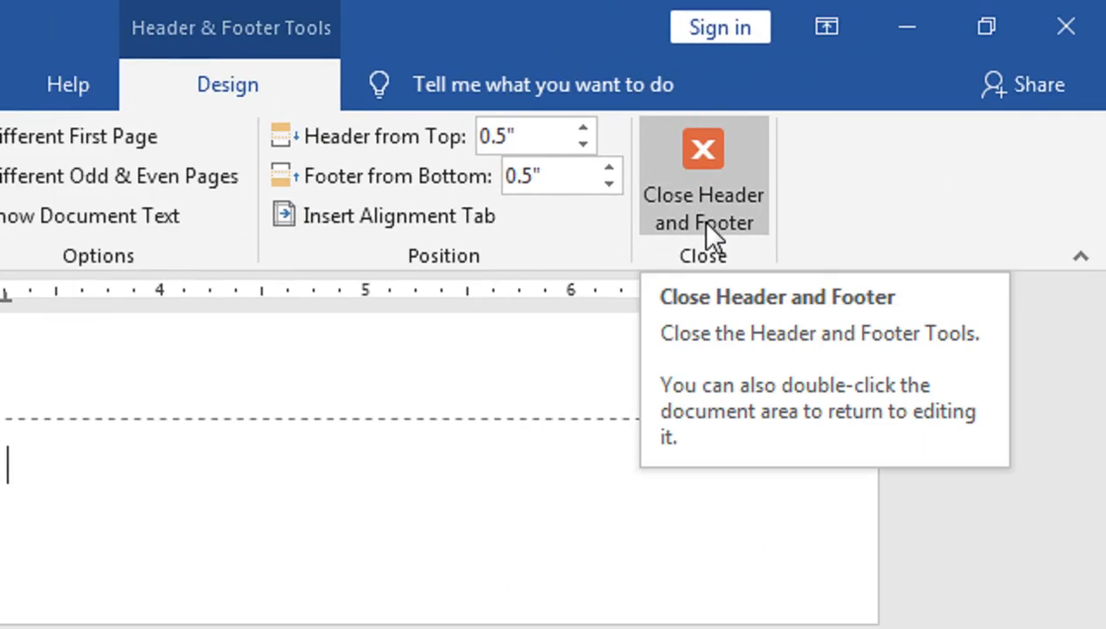
left_click(705, 222)
scroll(659, 304, "up", 13)
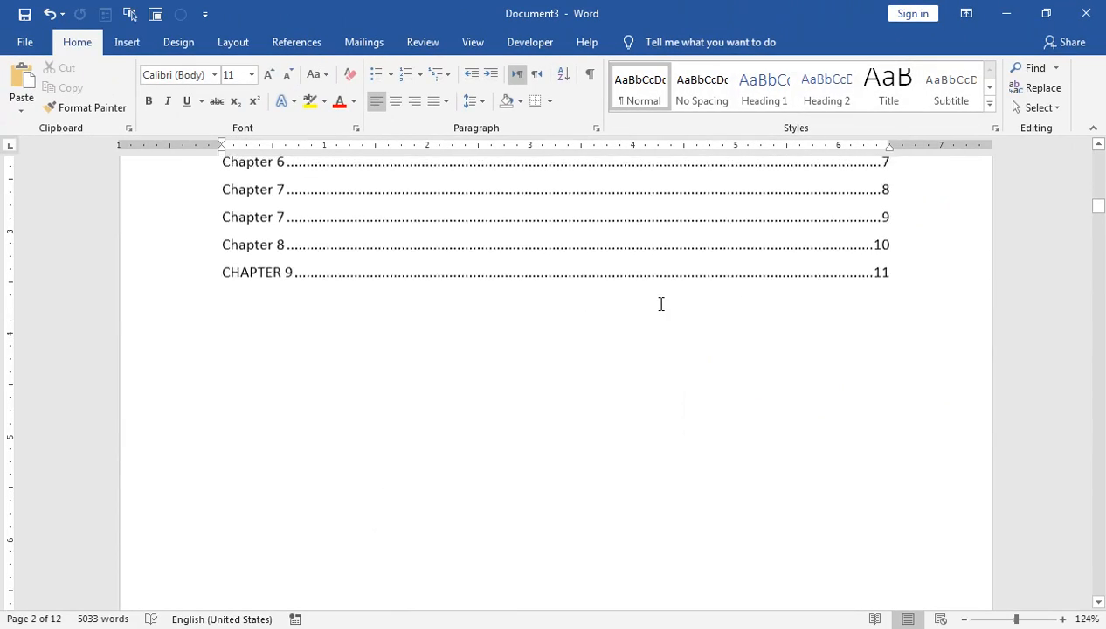
- Try to insert a Next Page section break before the first body paragraph of Chapter 1
scroll(661, 304, "down", 10)
scroll(661, 304, "down", 8)
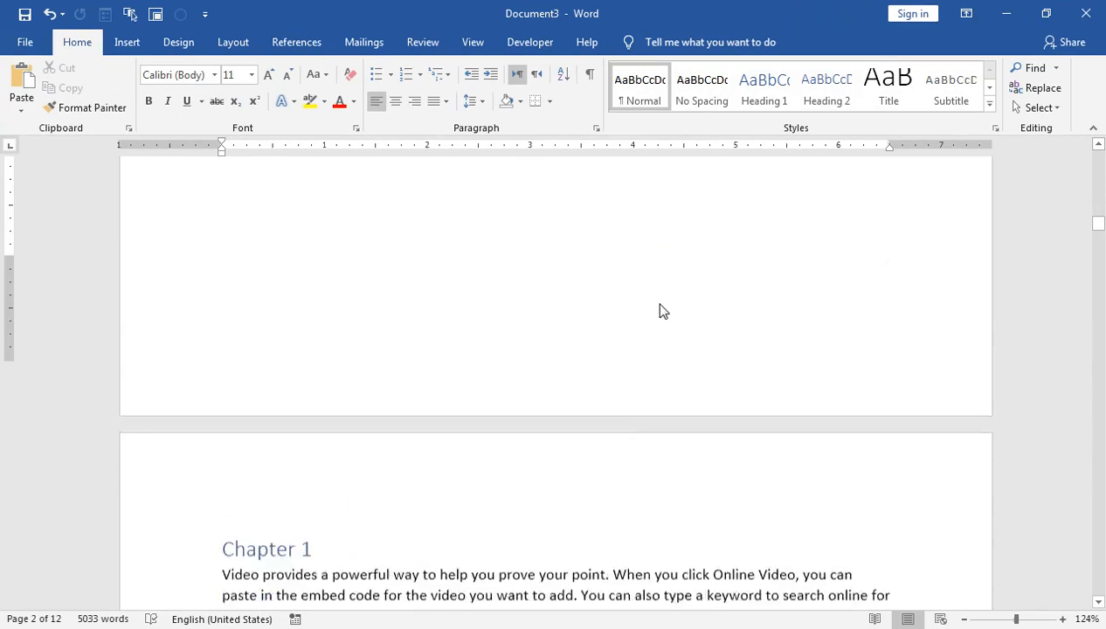
left_click(216, 371)
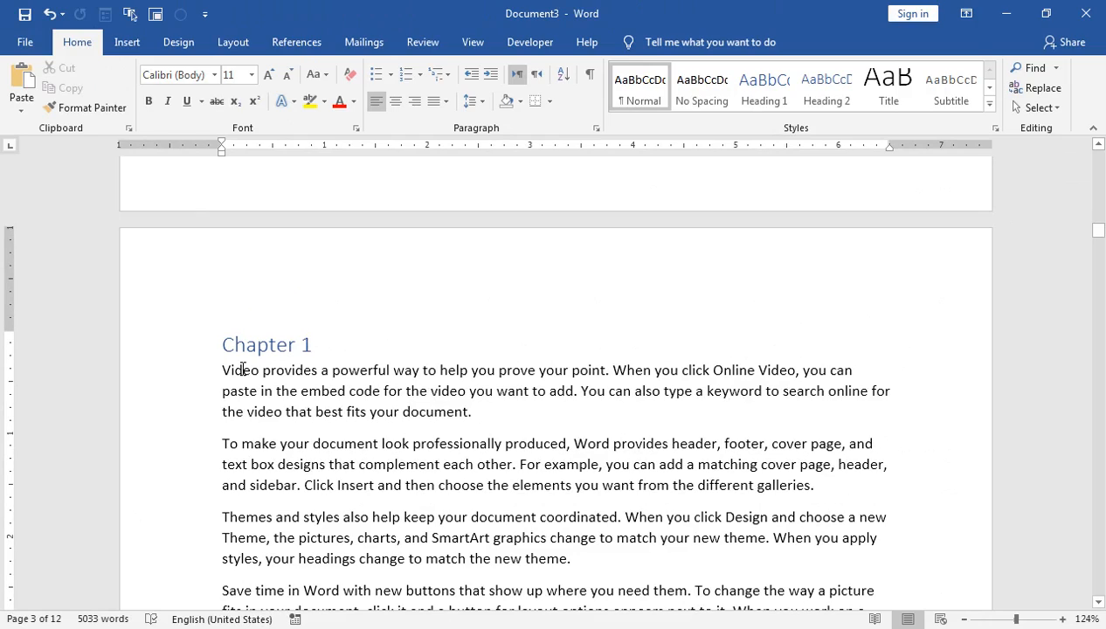
left_click(234, 41)
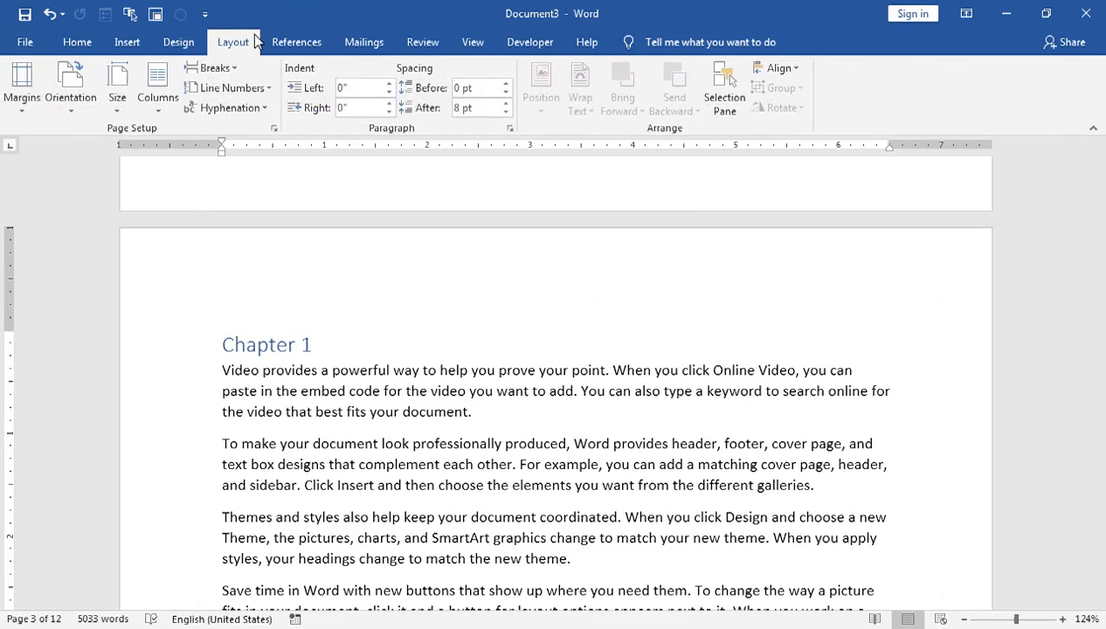
left_click(228, 70)
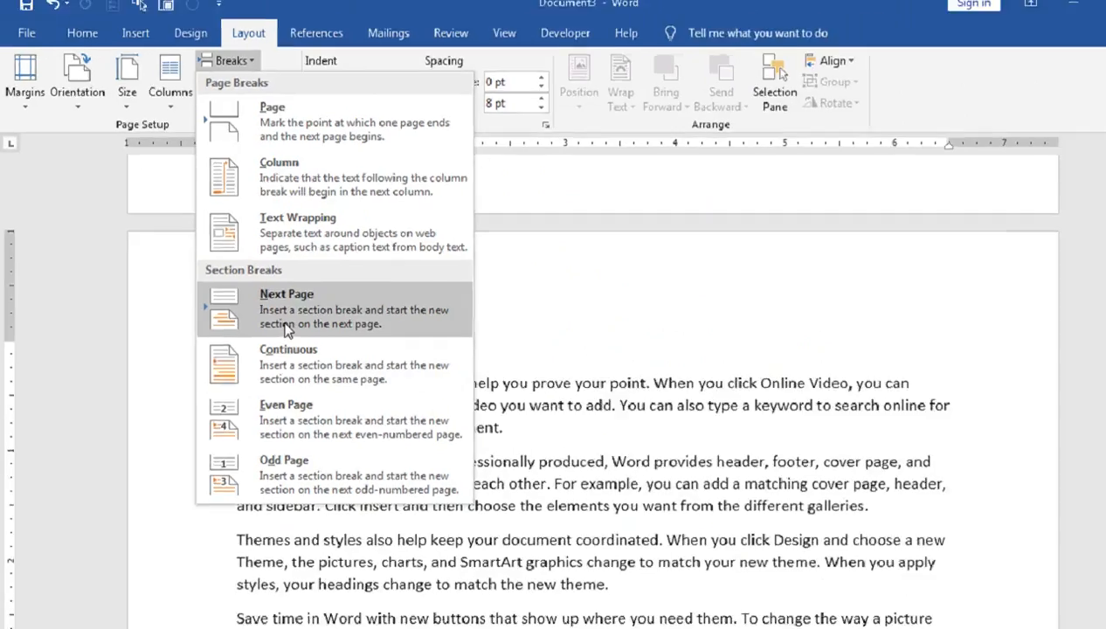
left_click(532, 450)
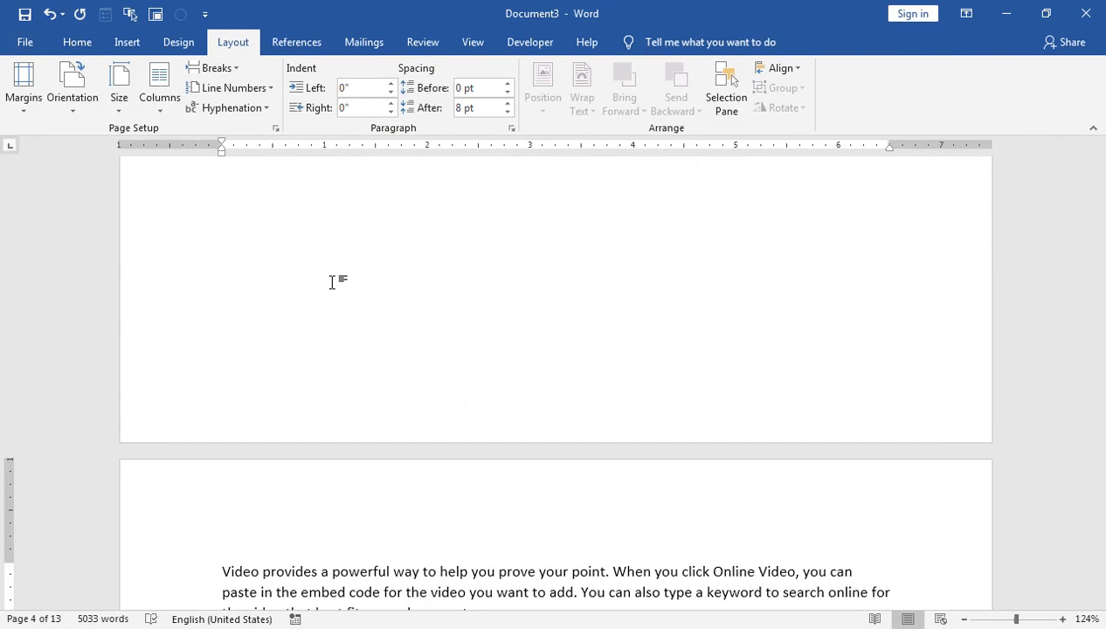
scroll(241, 559, "up", 5)
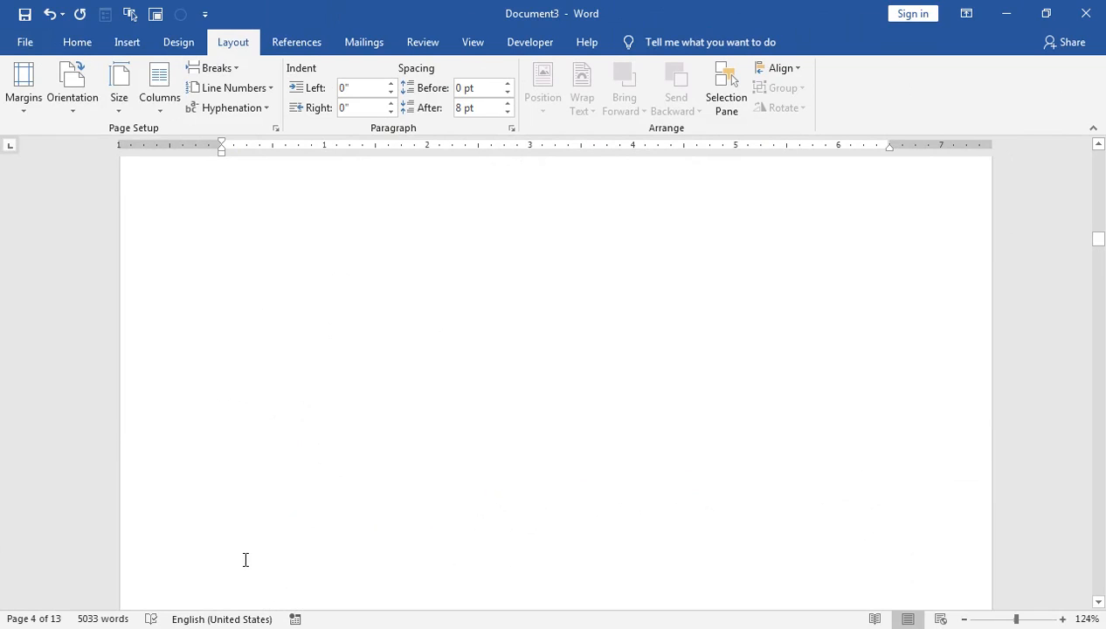
scroll(254, 365, "up", 3)
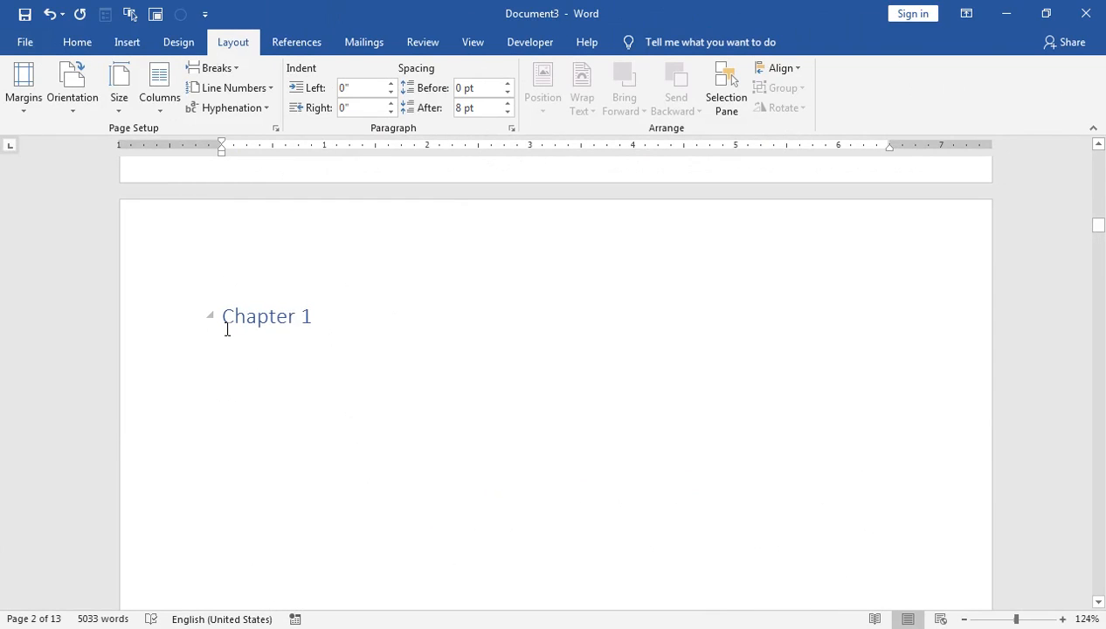
key("ctrl+z")
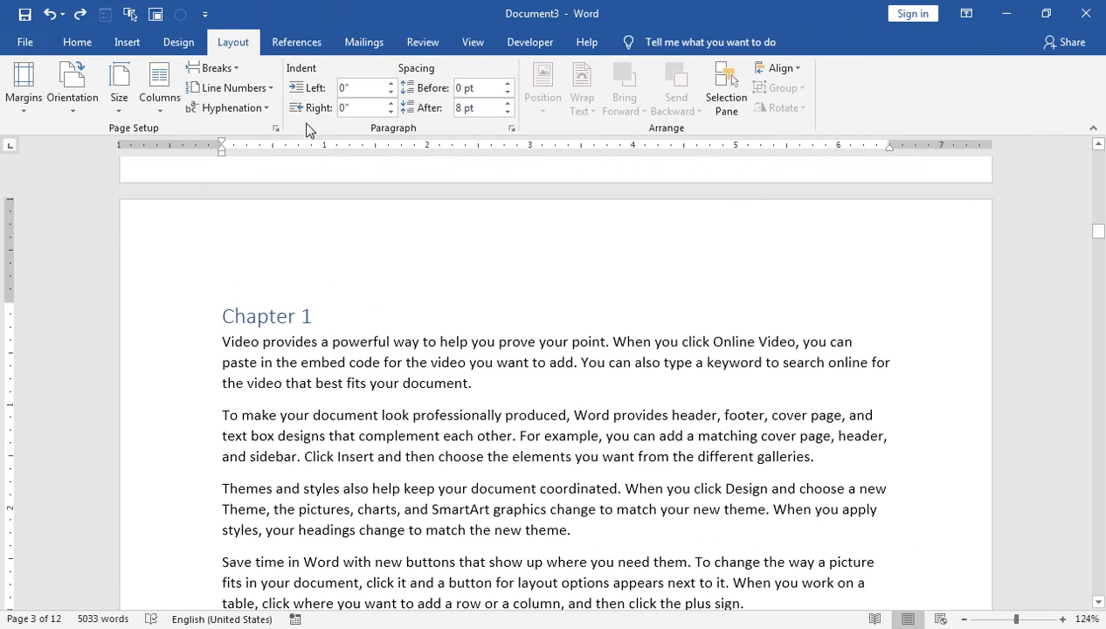
- Insert a Continuous section break between the Chapter 1 heading and its first body paragraph
left_click(215, 67)
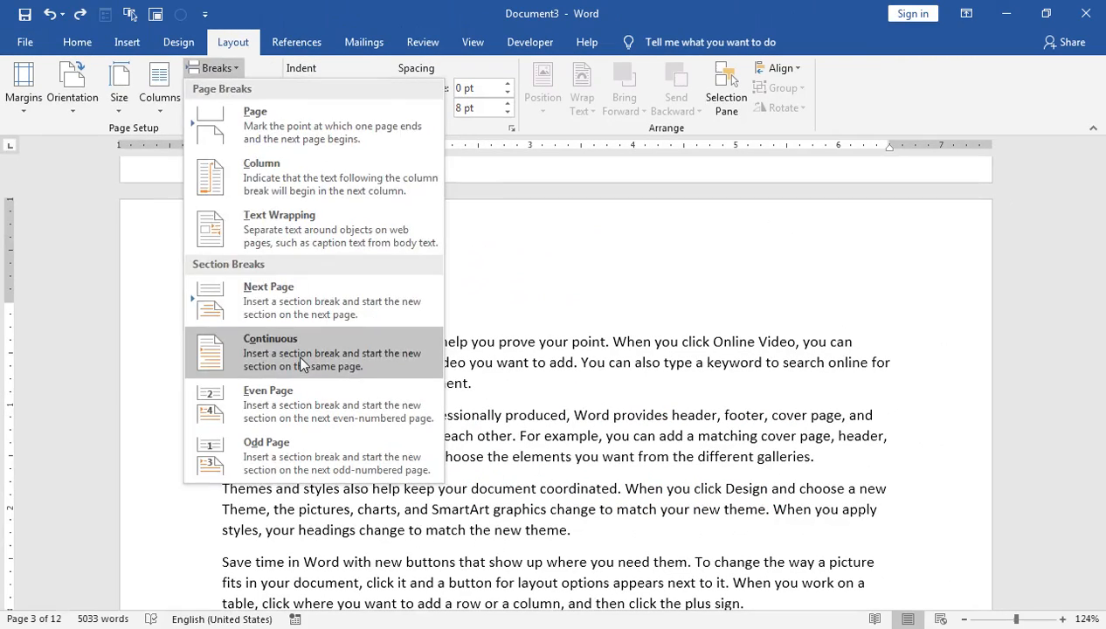
left_click(598, 320)
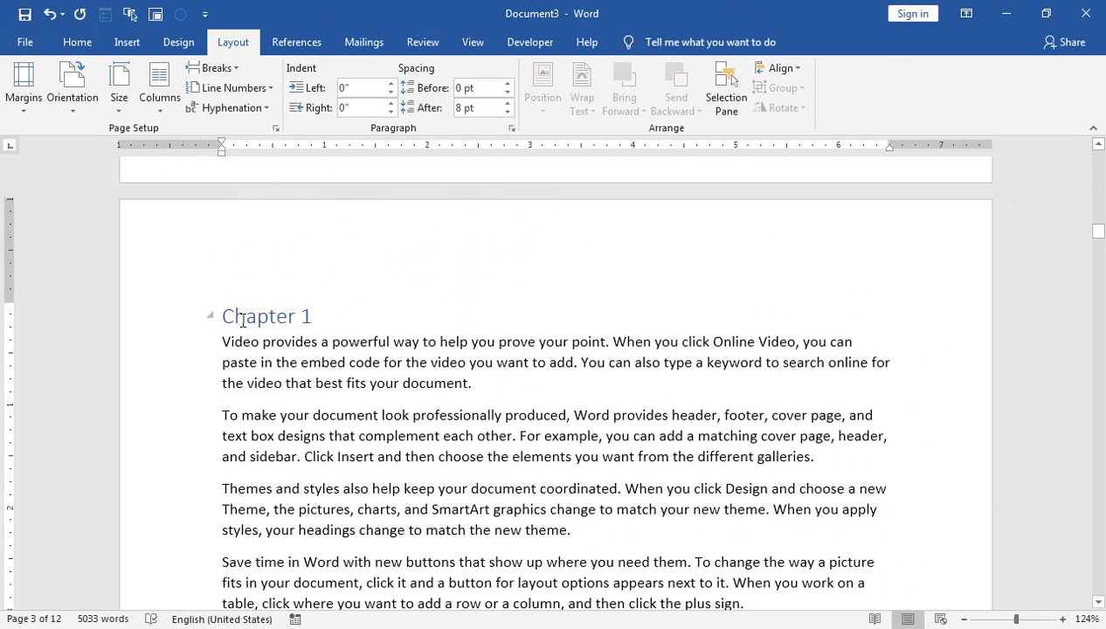
- Insert a centered plain page number at the bottom of the first Chapter 1 page
scroll(379, 301, "up", 3)
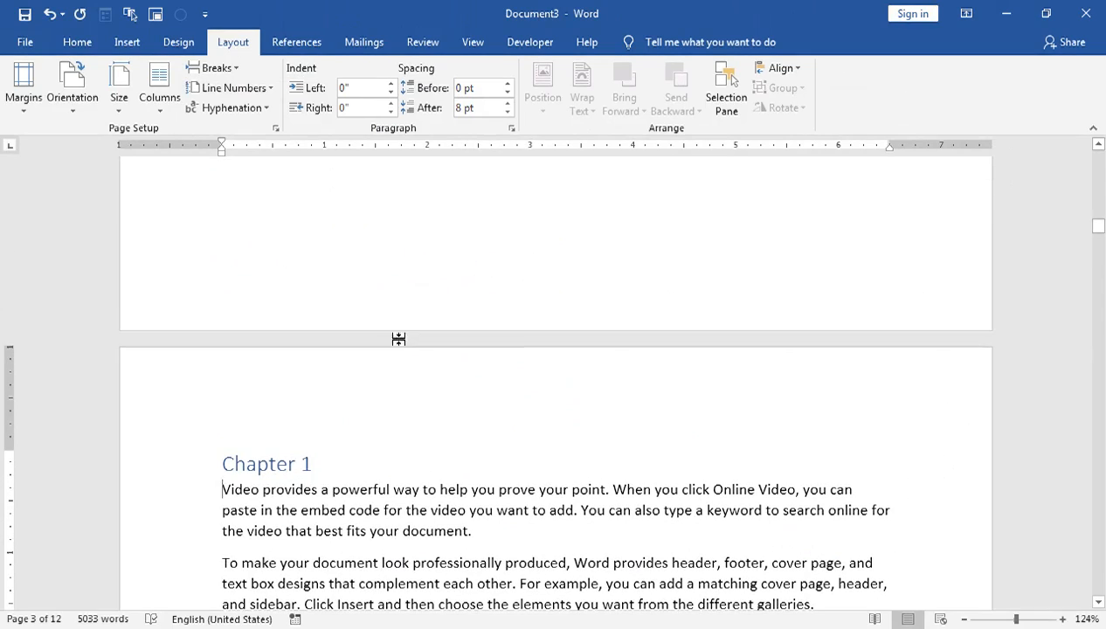
left_click(127, 42)
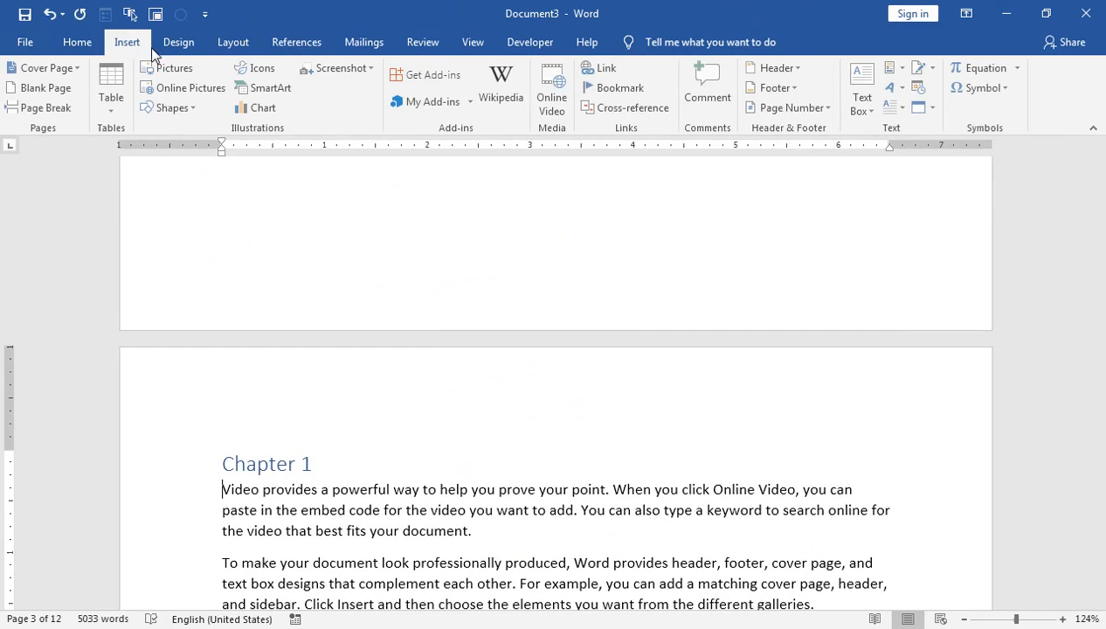
left_click(791, 107)
mouse_move(791, 150)
left_click(553, 292)
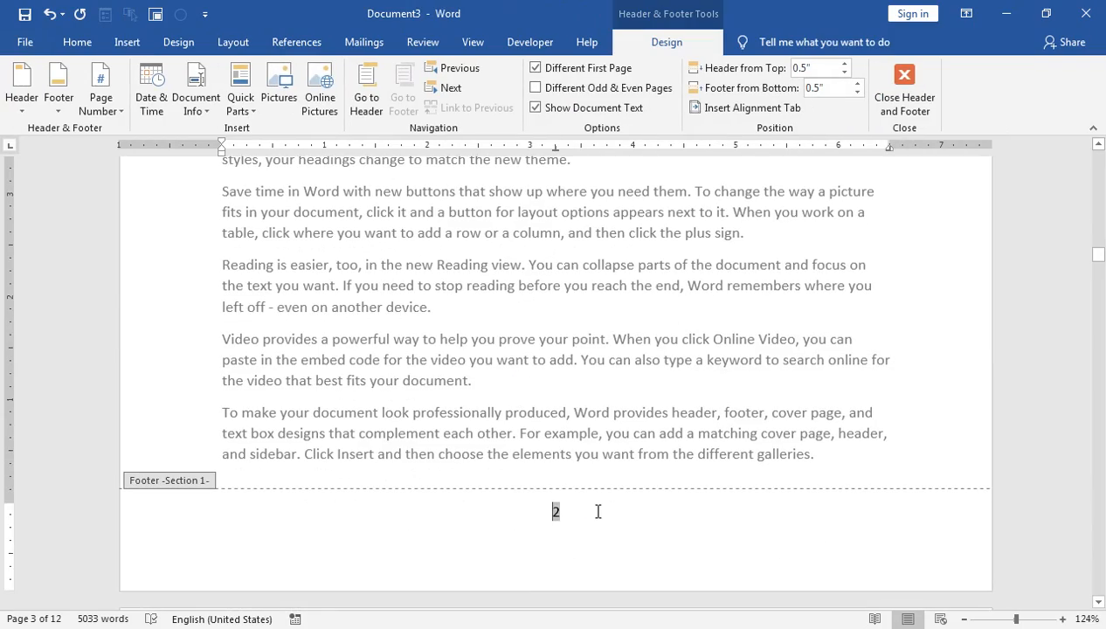
- Delete the page number from the footer of the first Chapter 1 page and close header and footer editing
scroll(444, 535, "up", 12)
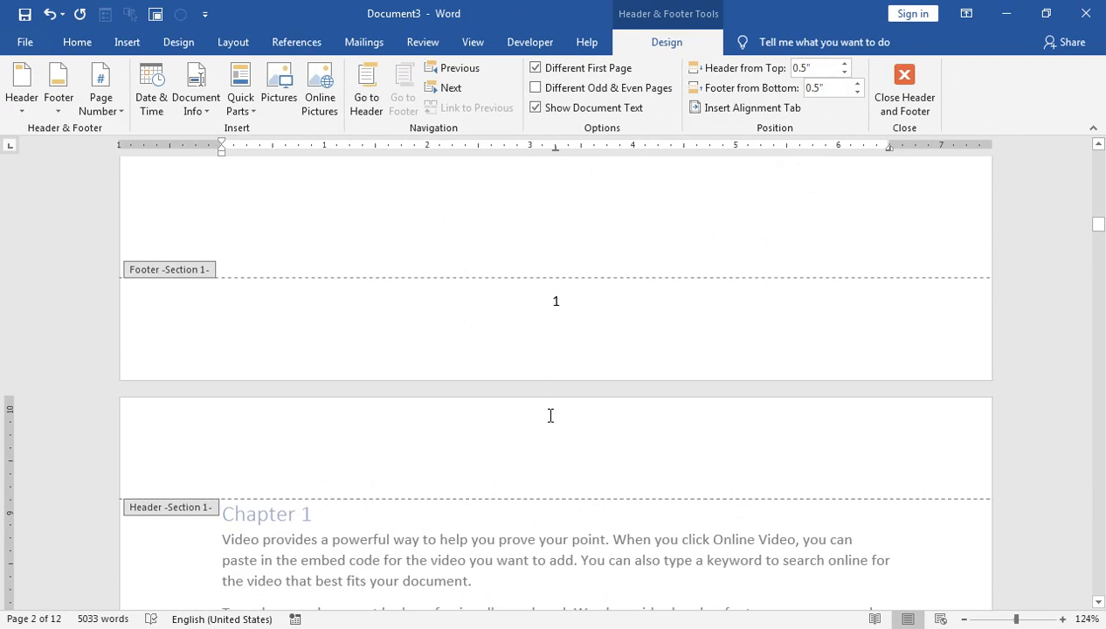
scroll(554, 403, "up", 6)
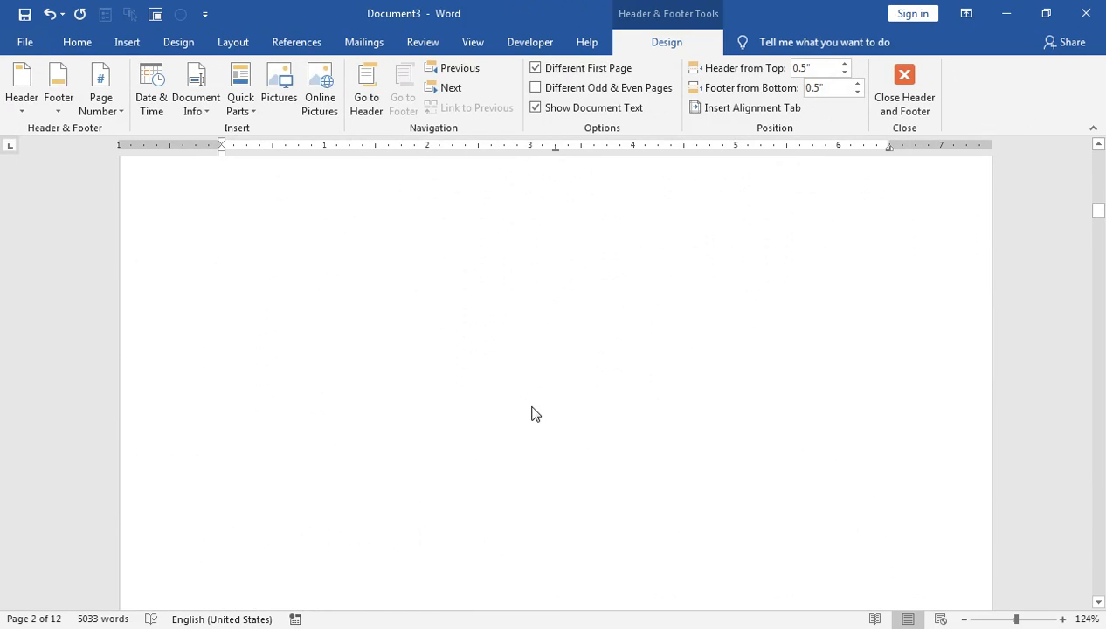
scroll(472, 391, "up", 3)
scroll(500, 365, "down", 20)
scroll(555, 370, "down", 10)
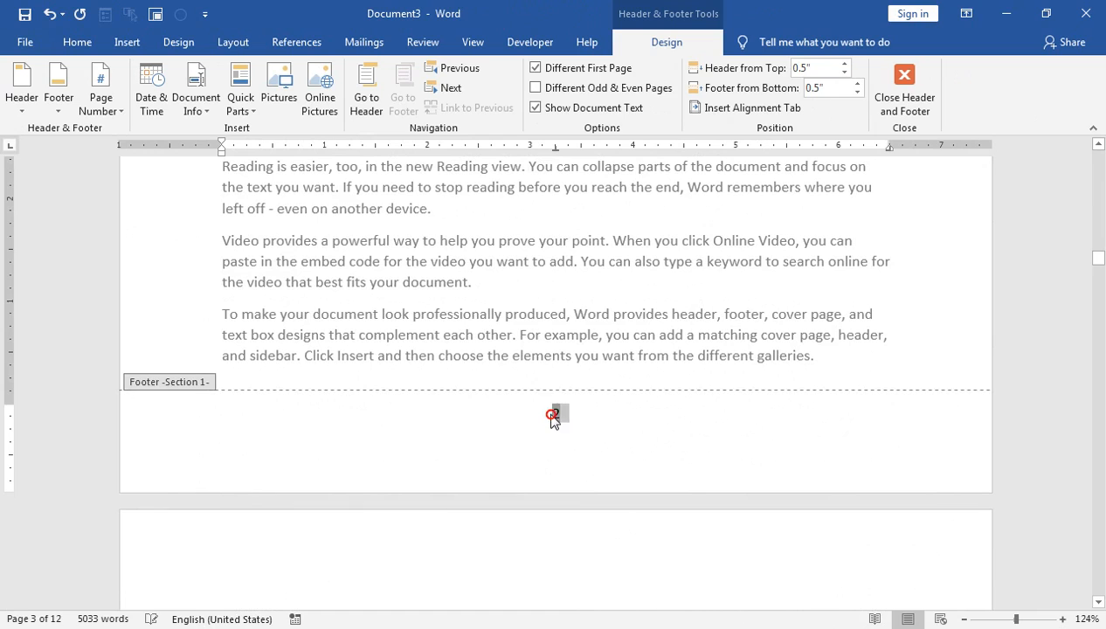
double_click(553, 417)
left_click(579, 428)
left_click(568, 412)
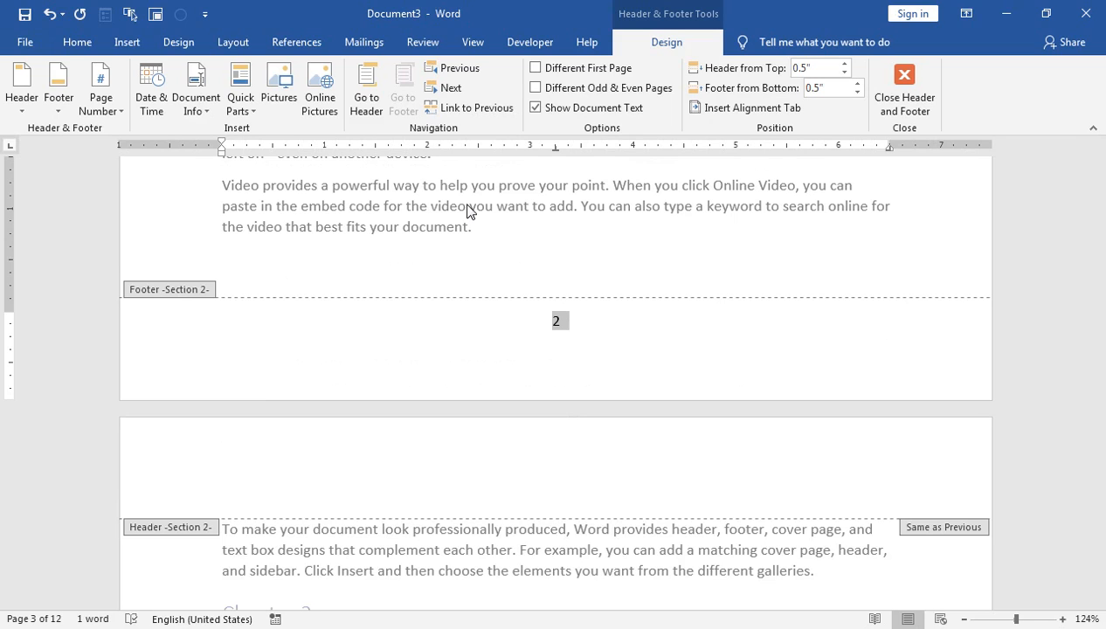
key("Delete")
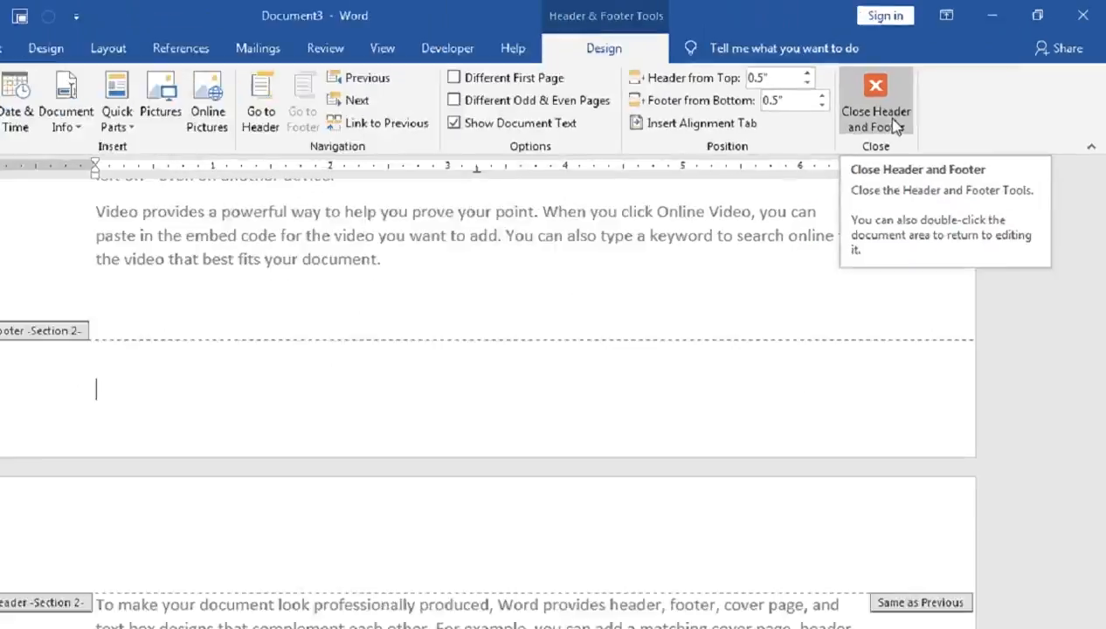
left_click(732, 210)
- Format the page numbers of the Chapter 1 section as 1, 2, 3, ... and start them at 1
scroll(511, 281, "up", 7)
scroll(452, 292, "up", 10)
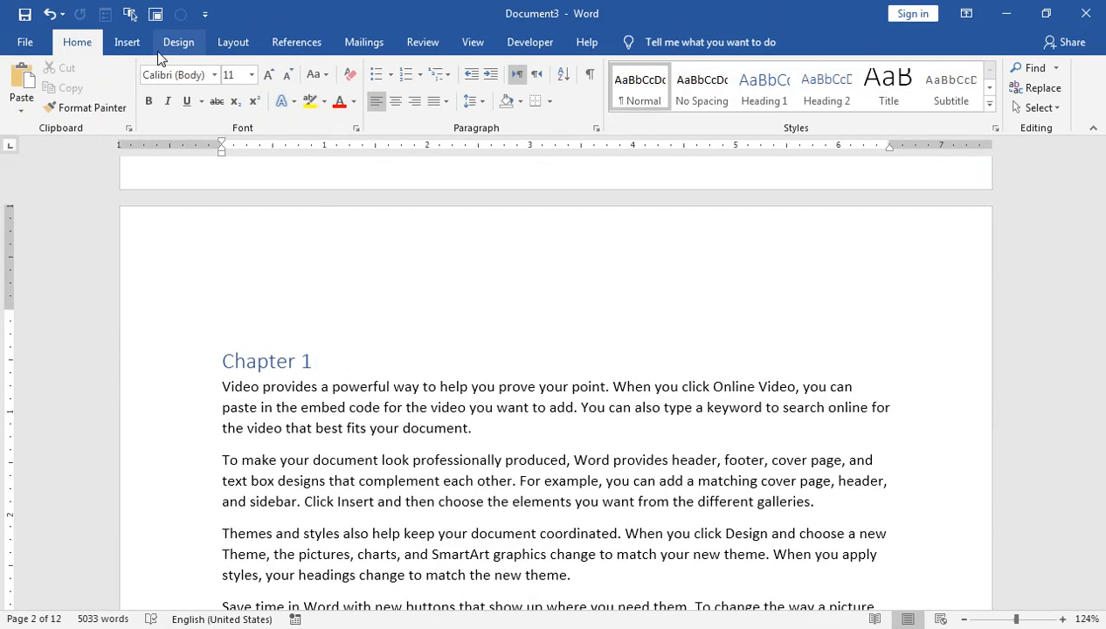
left_click(127, 42)
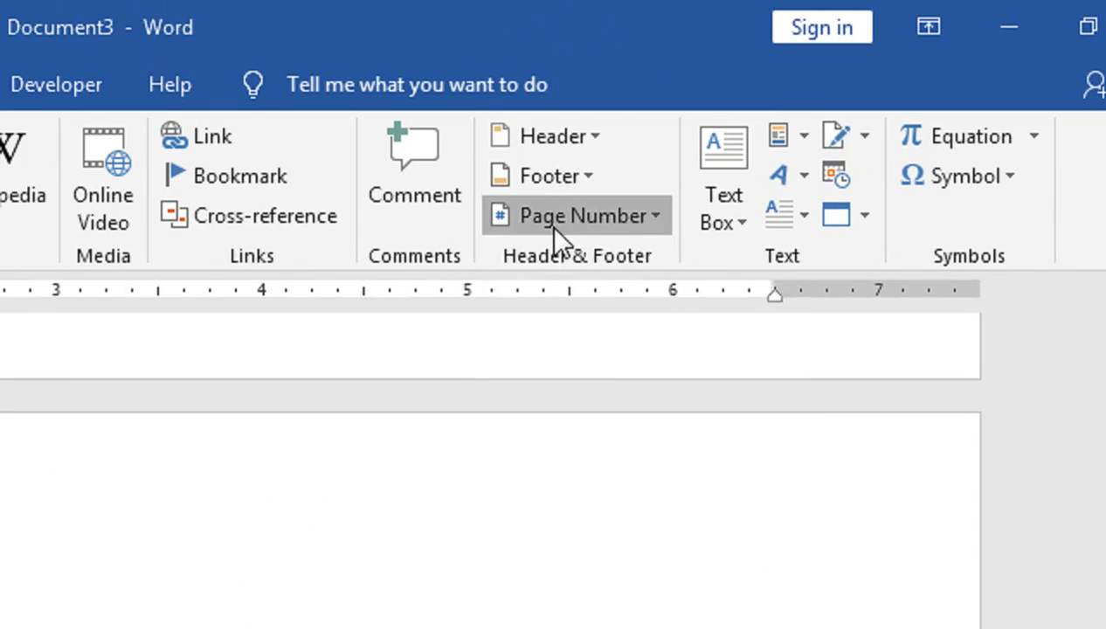
left_click(555, 229)
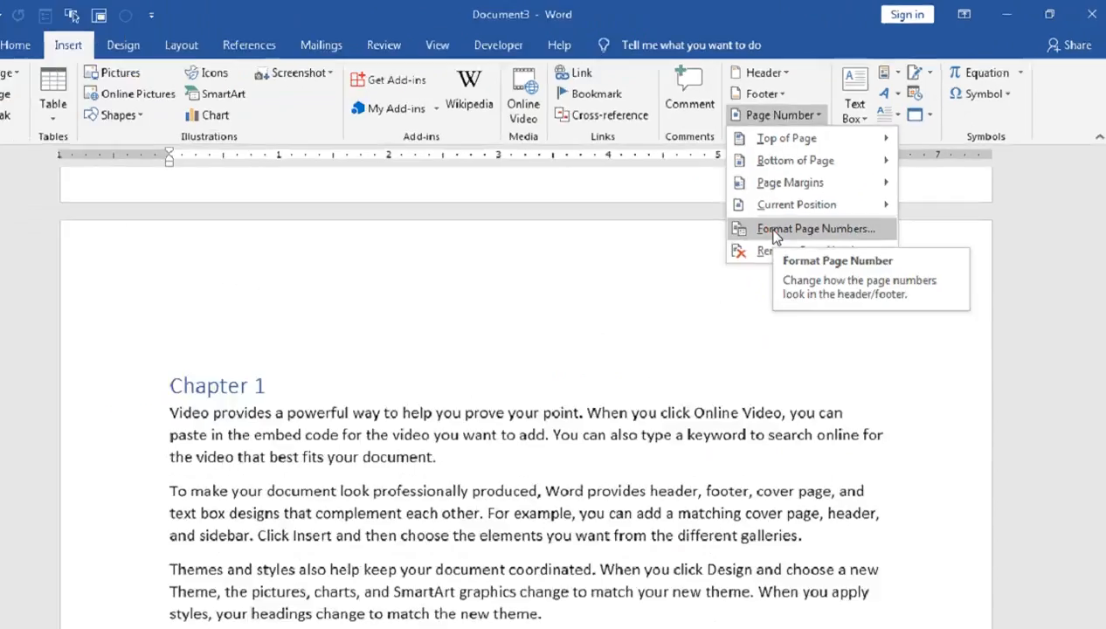
left_click(563, 426)
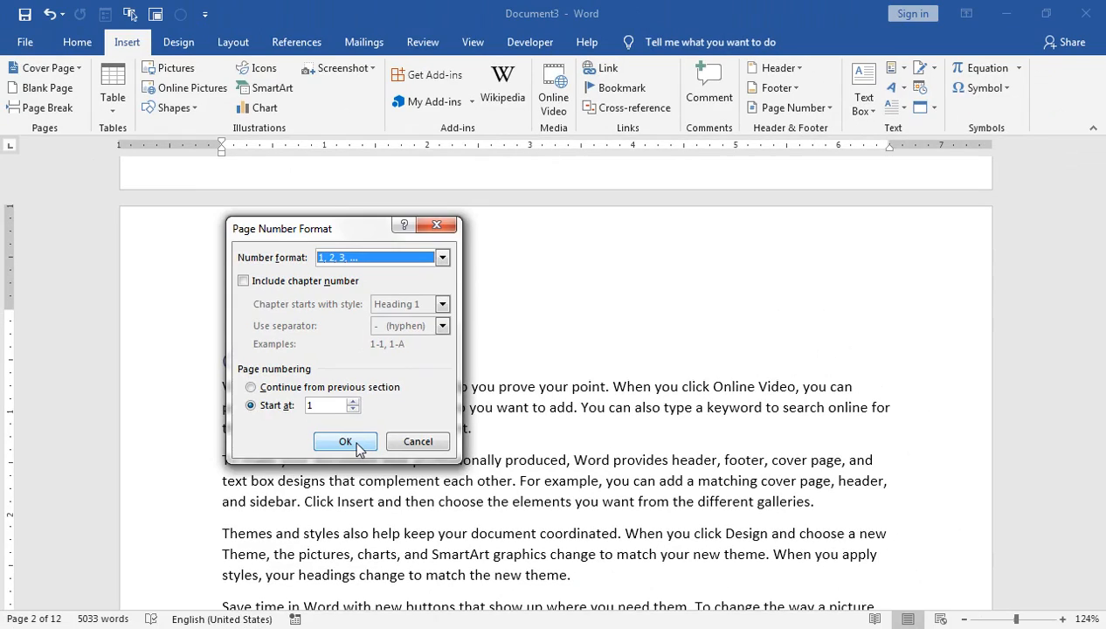
left_click(345, 442)
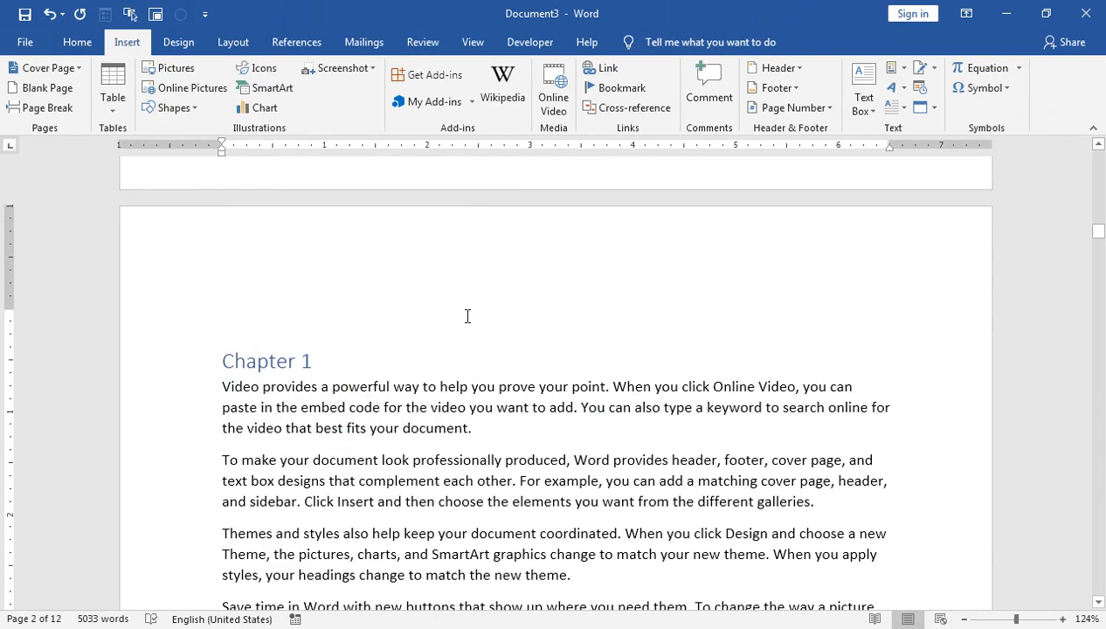
- Insert the Plain Number 2 page number at the bottom of the Chapter 1 section's pages and close header and footer editing
left_click(809, 105)
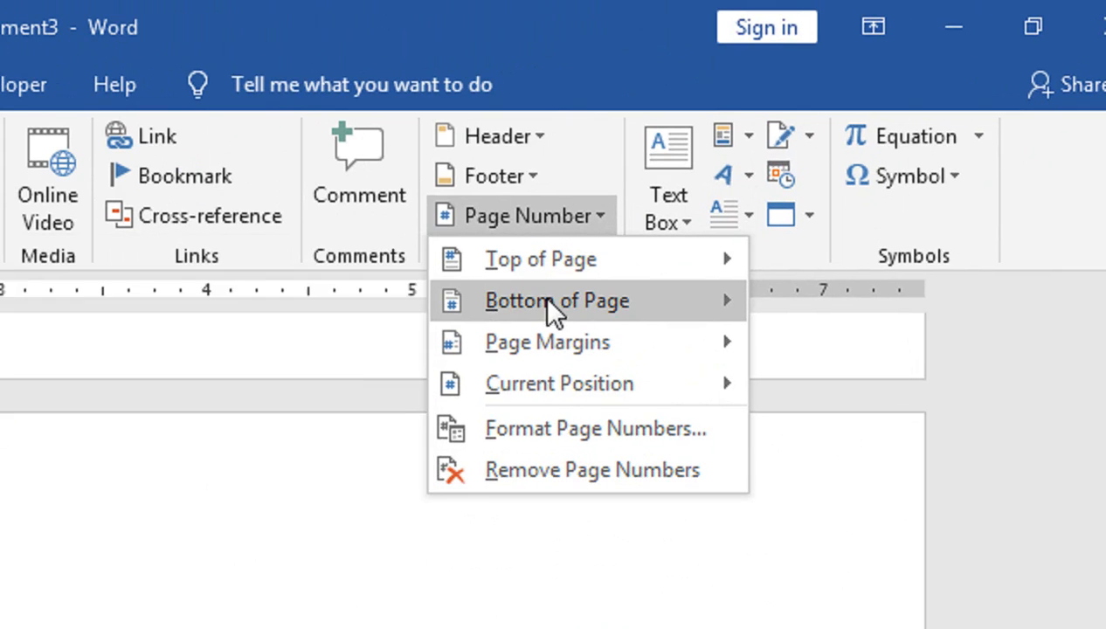
mouse_move(513, 302)
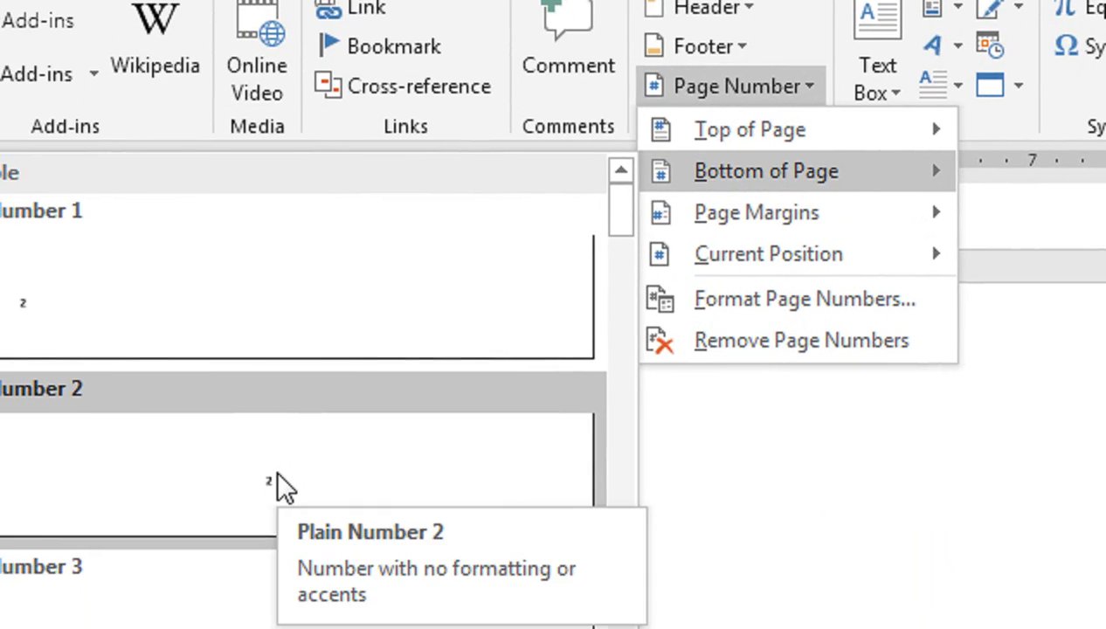
left_click(277, 476)
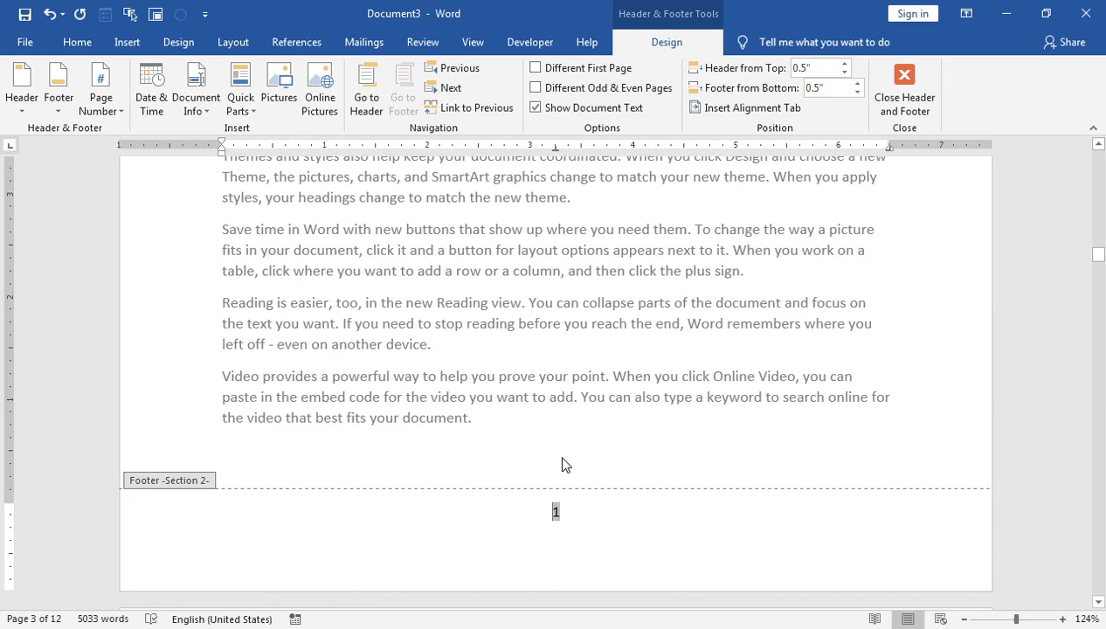
double_click(567, 427)
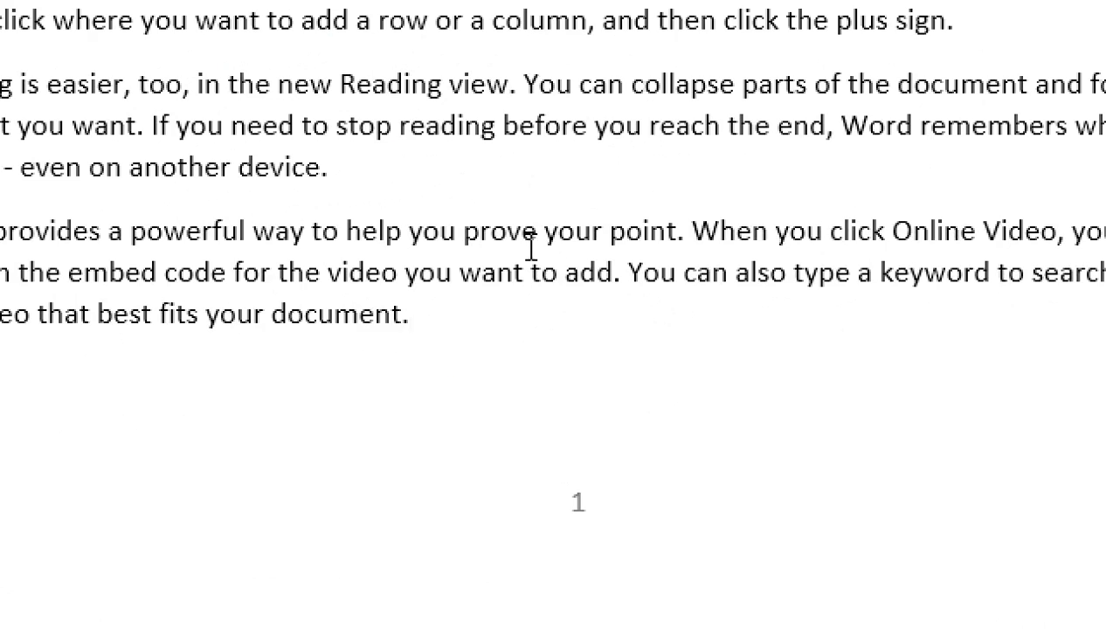
double_click(520, 205)
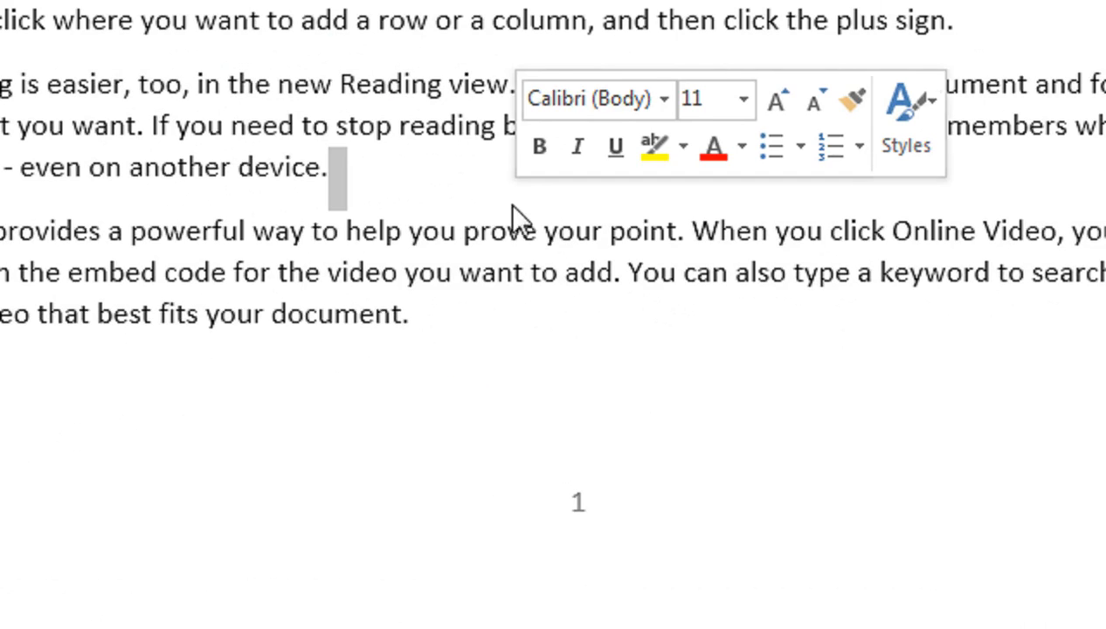
left_click(491, 536)
double_click(493, 467)
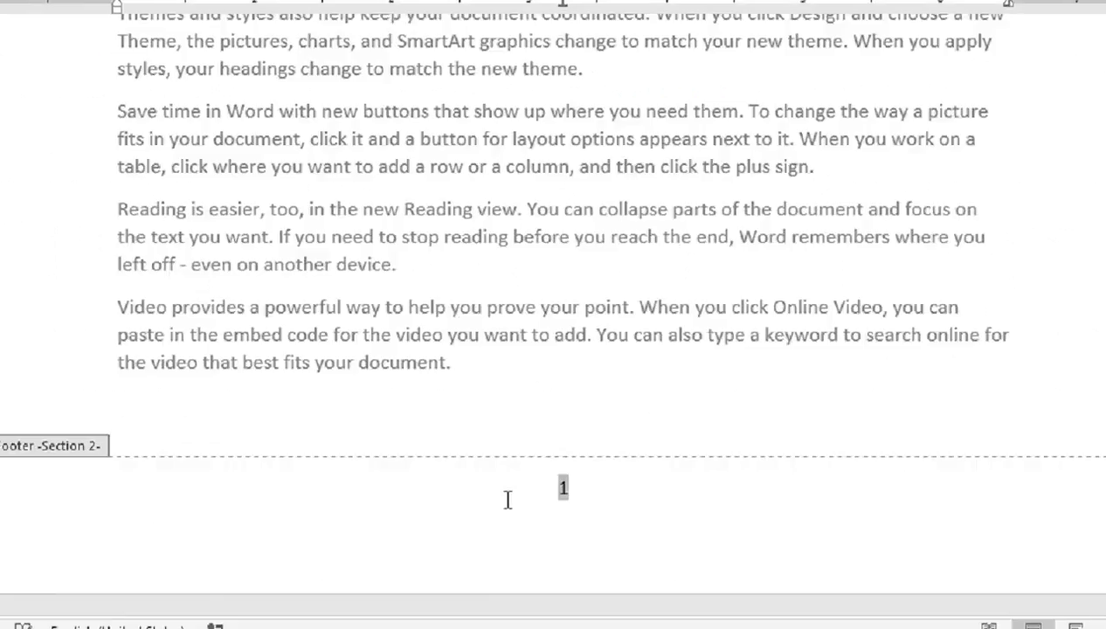
left_click(917, 95)
- Examine the page numbering in the footers from Chapter 1 to Chapter 3 and back on the cover and index pages
scroll(431, 420, "down", 20)
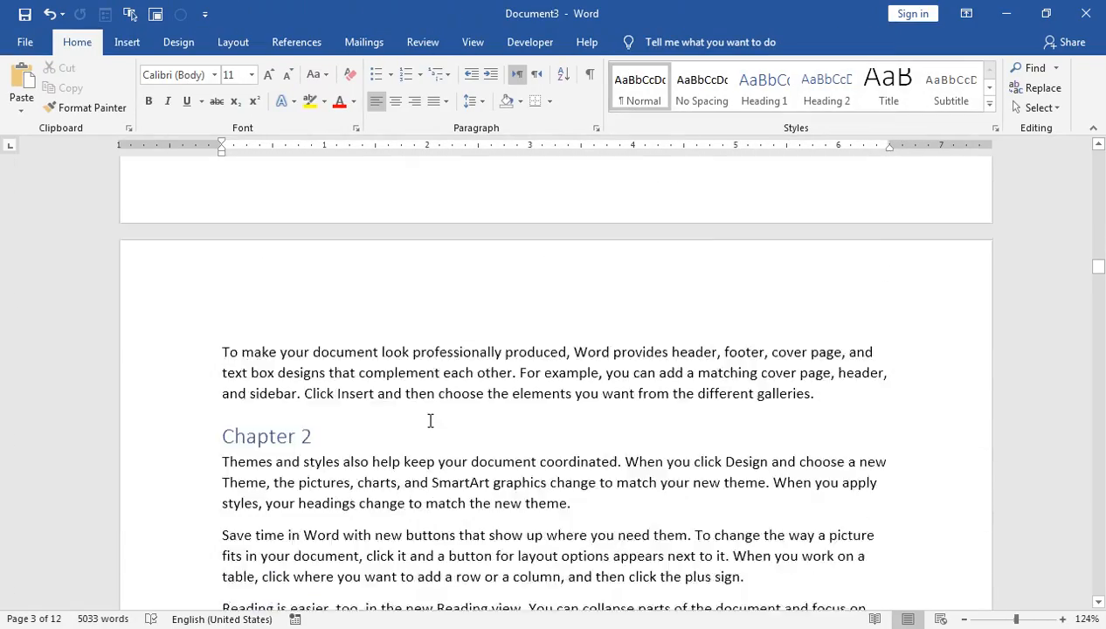
scroll(432, 421, "down", 15)
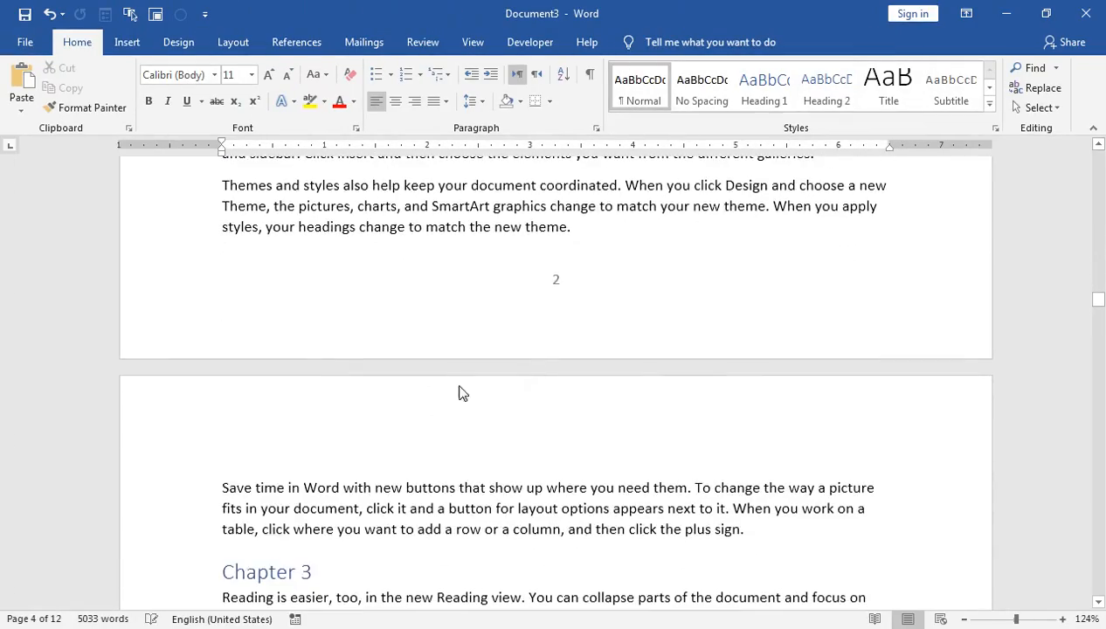
scroll(439, 408, "up", 15)
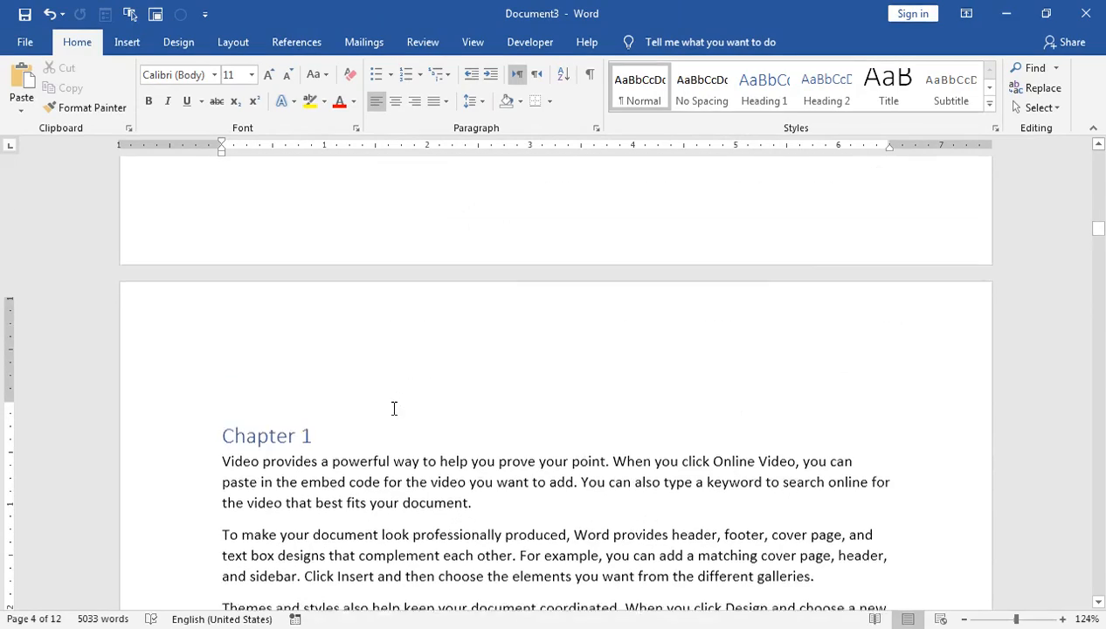
scroll(415, 441, "up", 15)
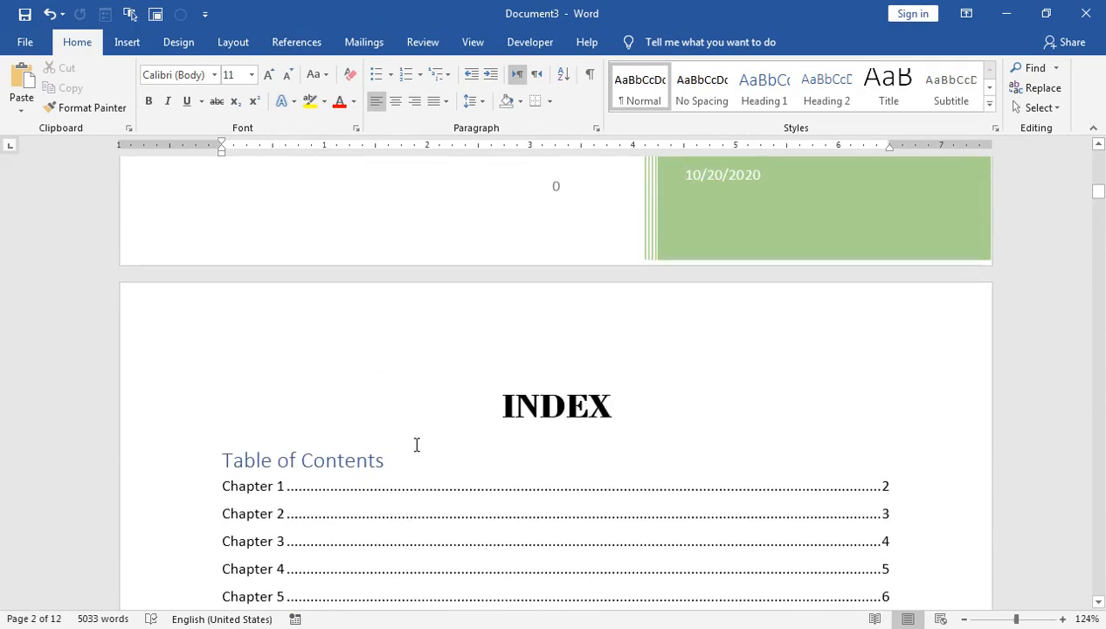
scroll(415, 444, "down", 5)
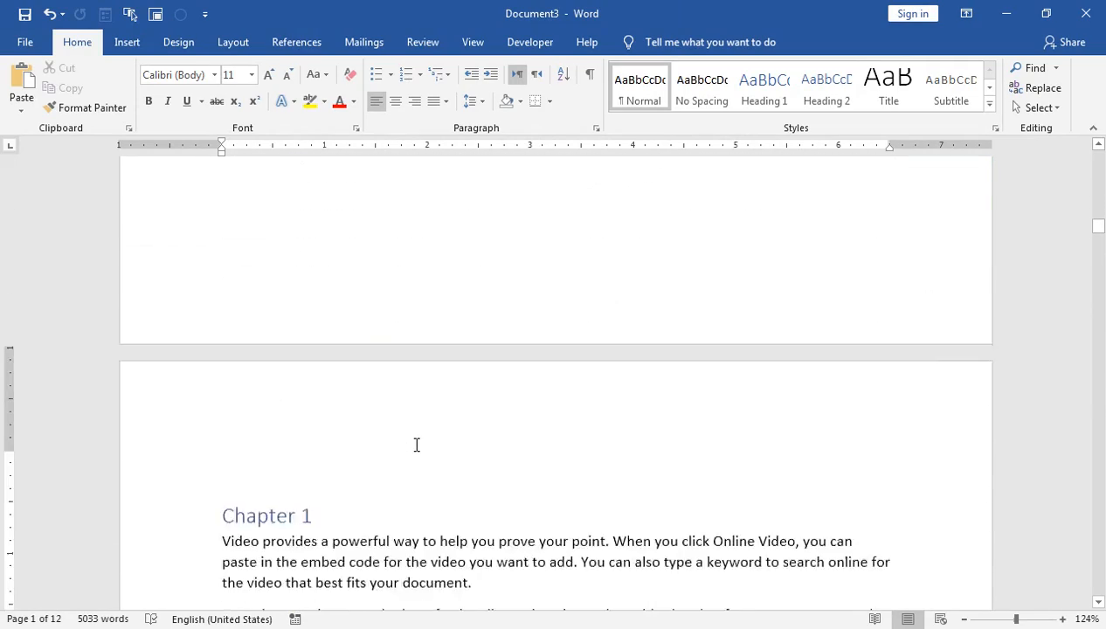
scroll(415, 445, "down", 5)
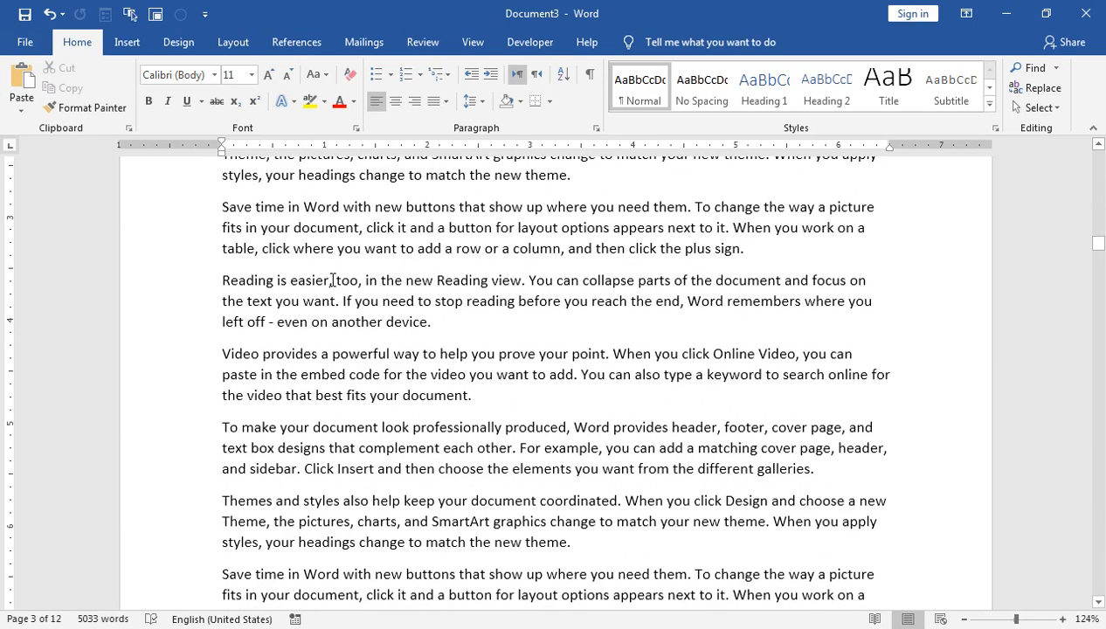
scroll(380, 363, "up", 10)
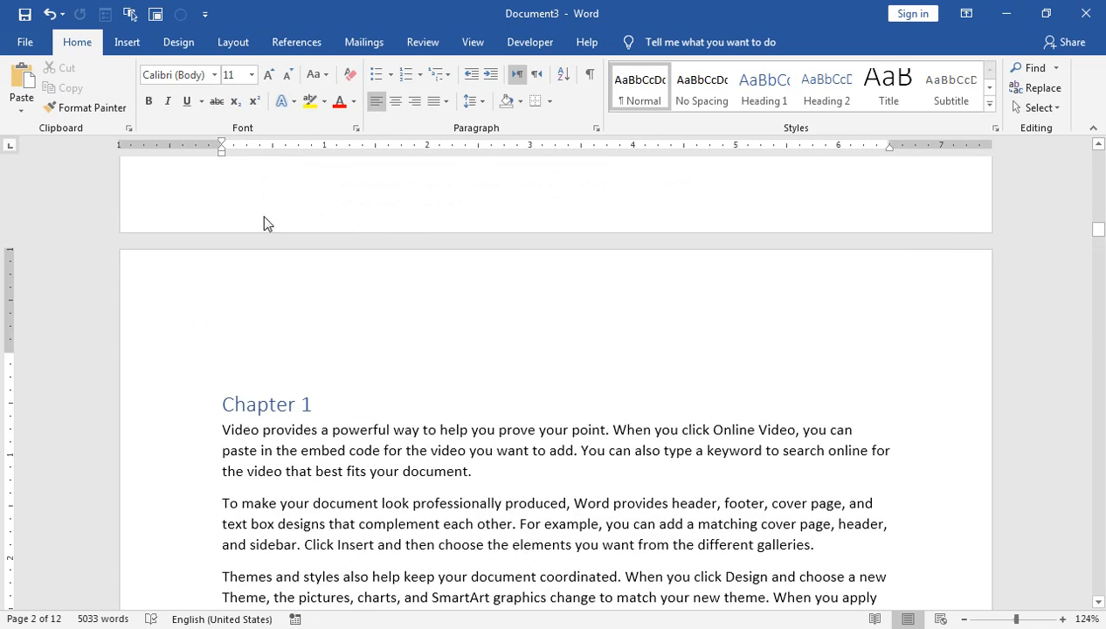
- Set up a Box page border with a solid 3 pt line for the whole document
left_click(179, 44)
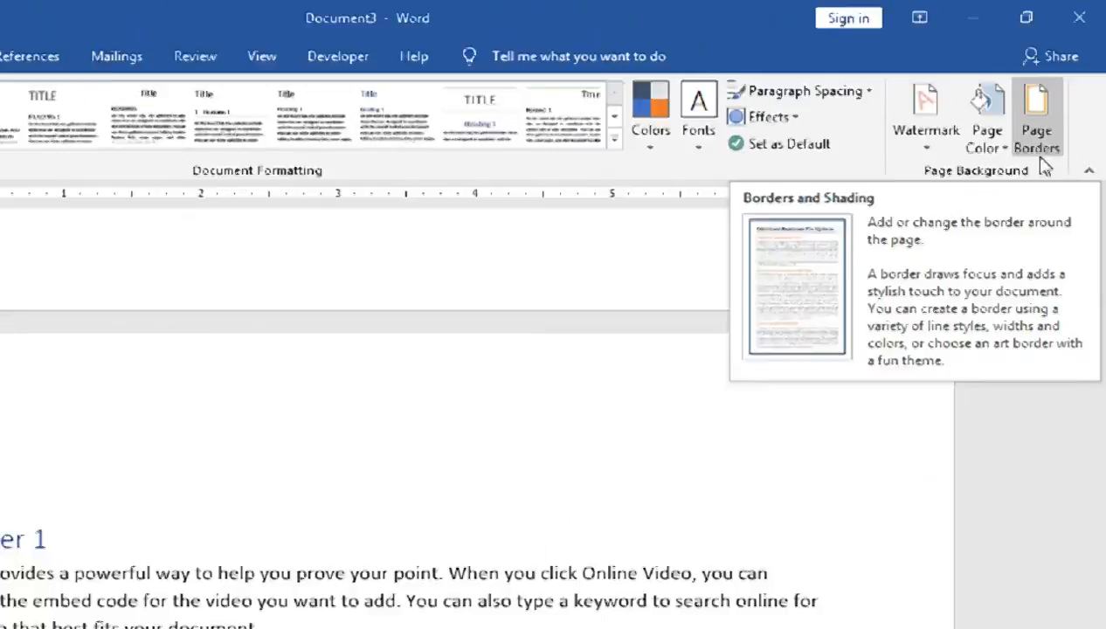
left_click(1006, 234)
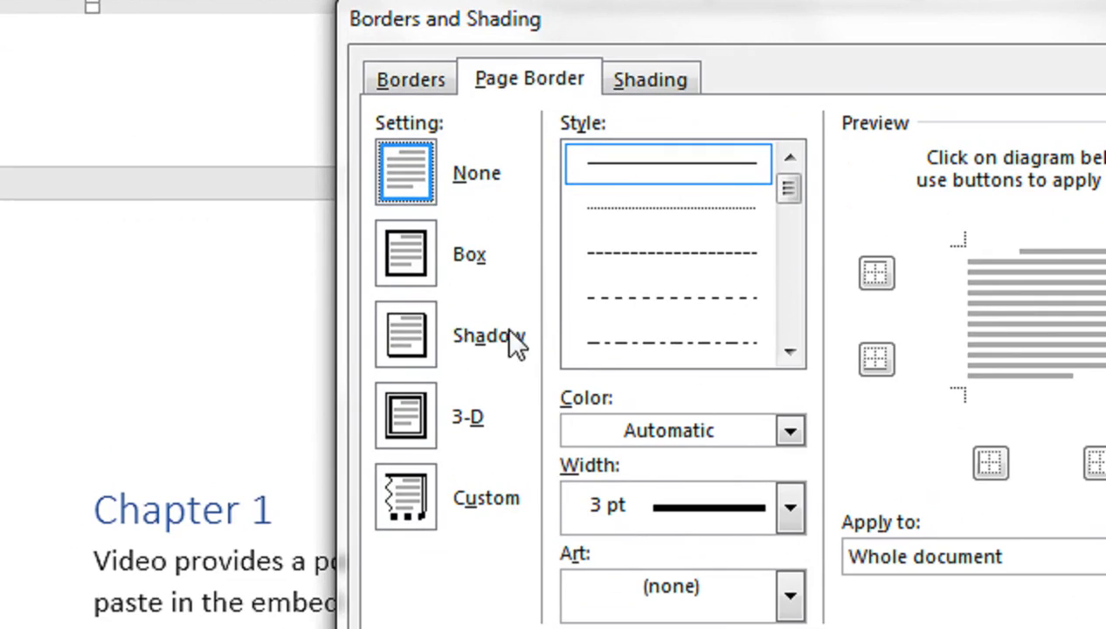
left_click(407, 253)
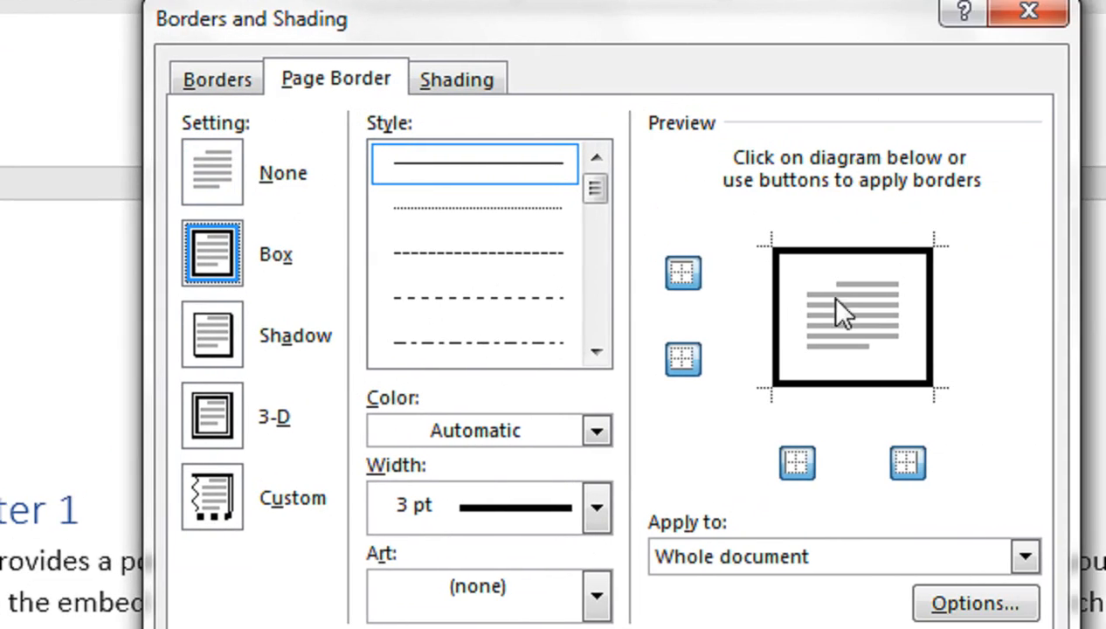
left_click(802, 511)
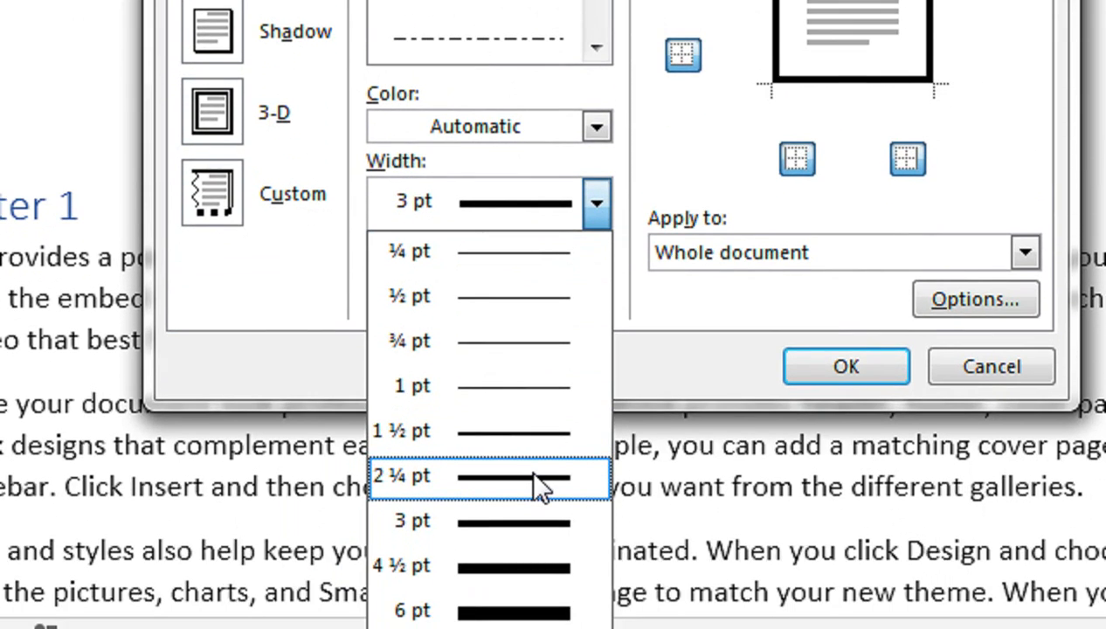
left_click(537, 485)
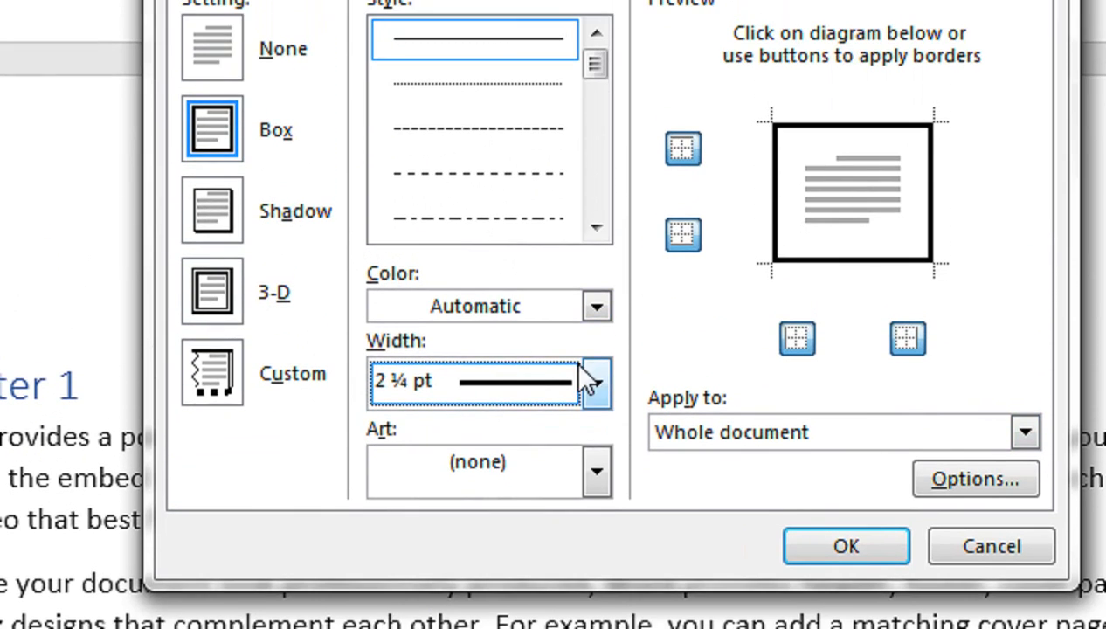
left_click(587, 380)
left_click(506, 538)
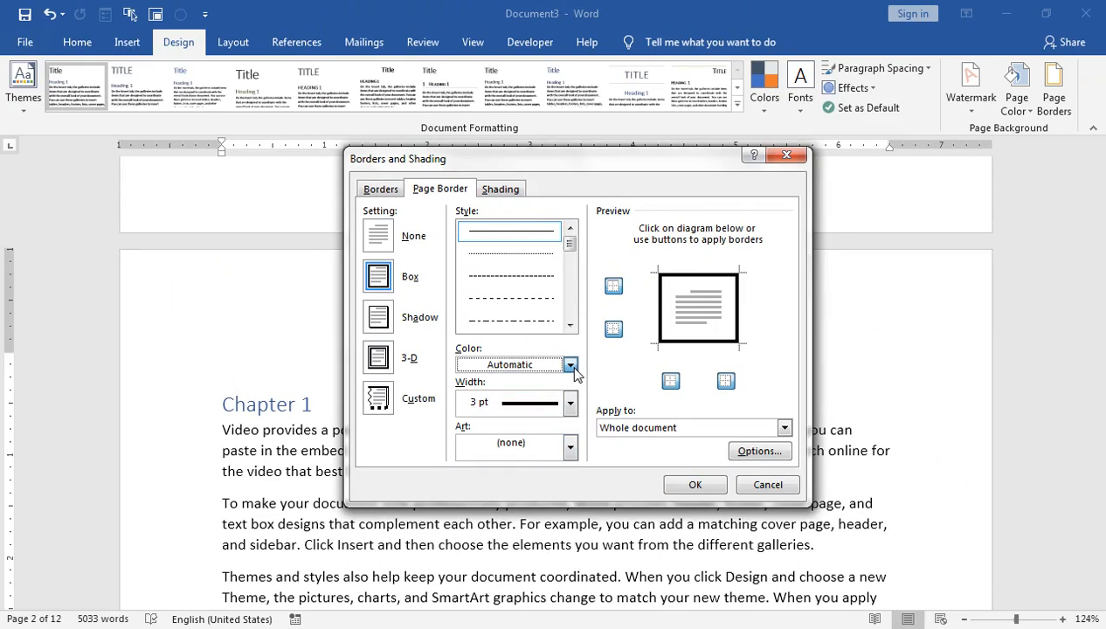
- Set the color of the page border to black from the theme colors
left_click(569, 364)
left_click(566, 476)
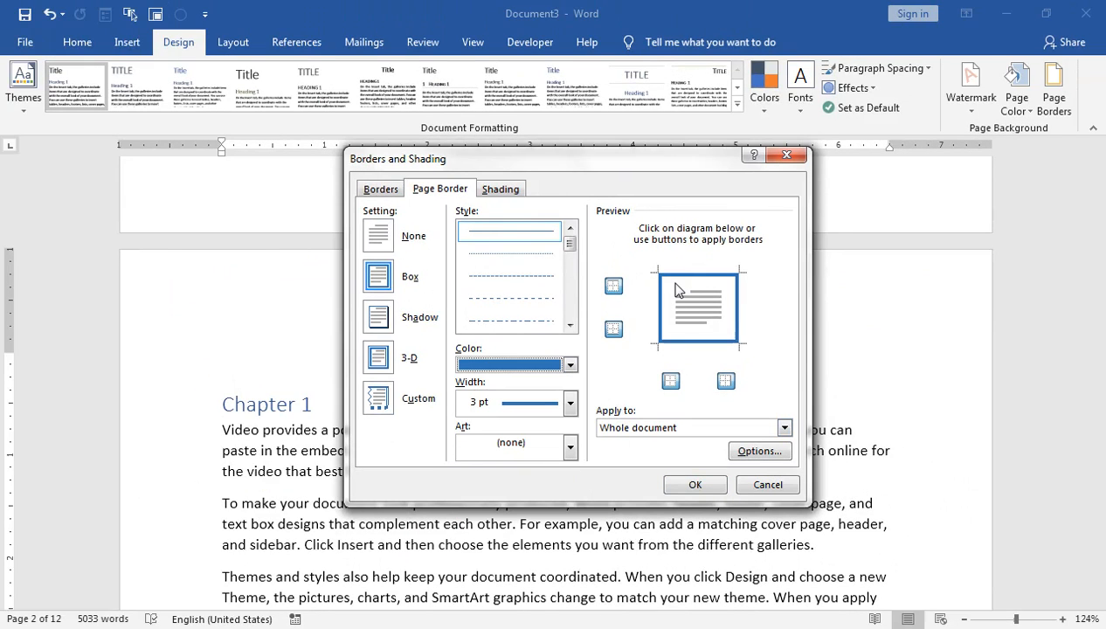
left_click(569, 364)
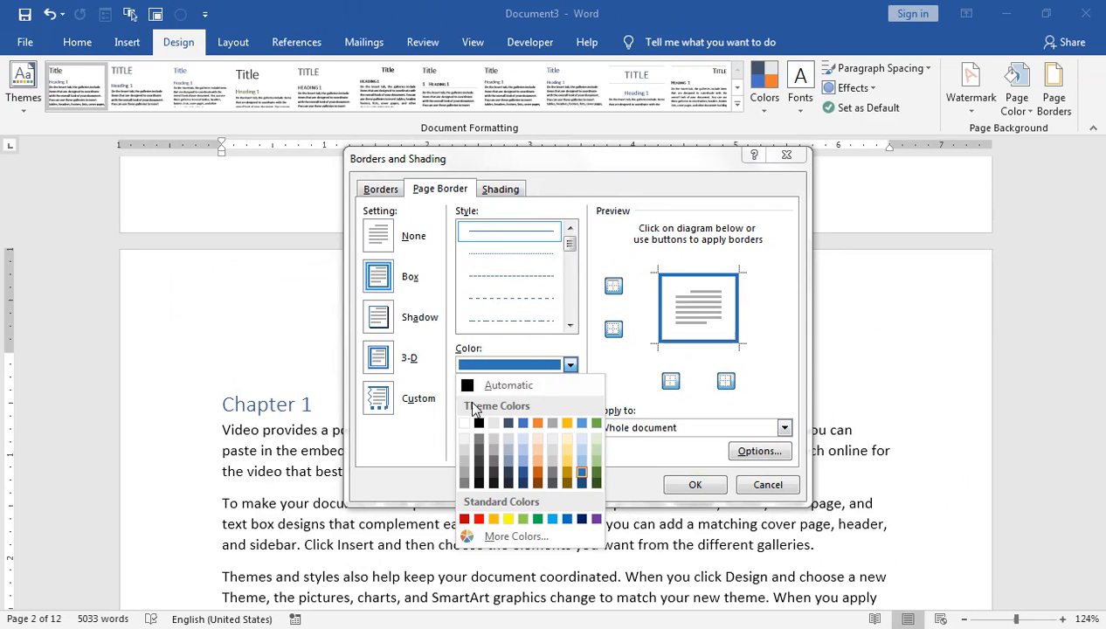
left_click(476, 419)
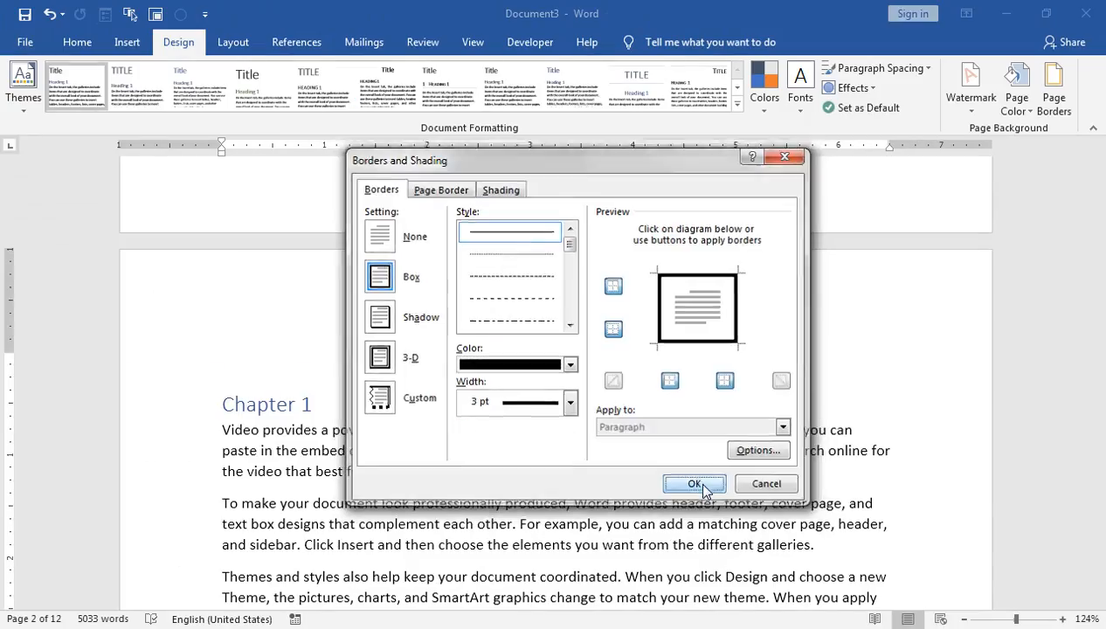
- Apply the black 3 pt box border to the whole document and check it on the cover page
left_click(694, 484)
scroll(666, 407, "up", 10)
scroll(662, 438, "up", 12)
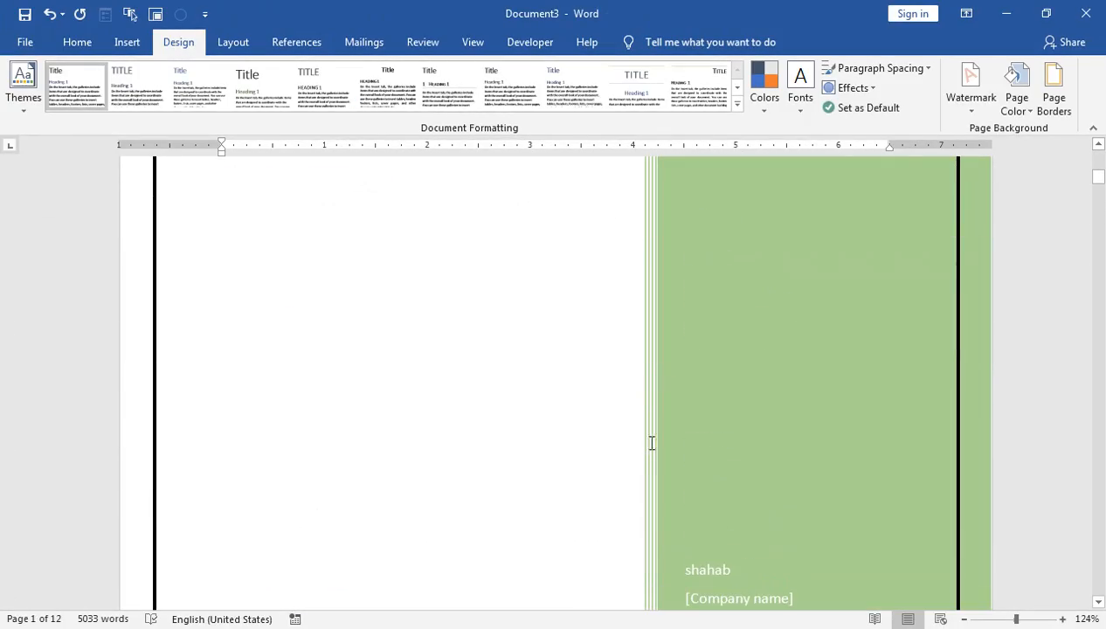
scroll(515, 342, "down", 3)
scroll(494, 344, "down", 5)
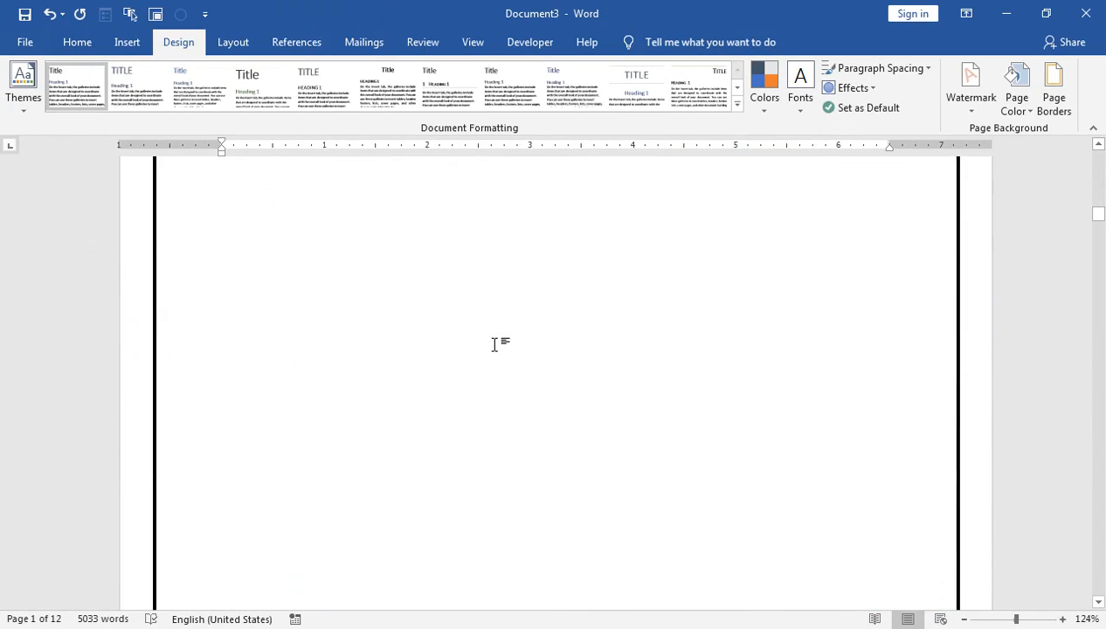
scroll(495, 345, "down", 5)
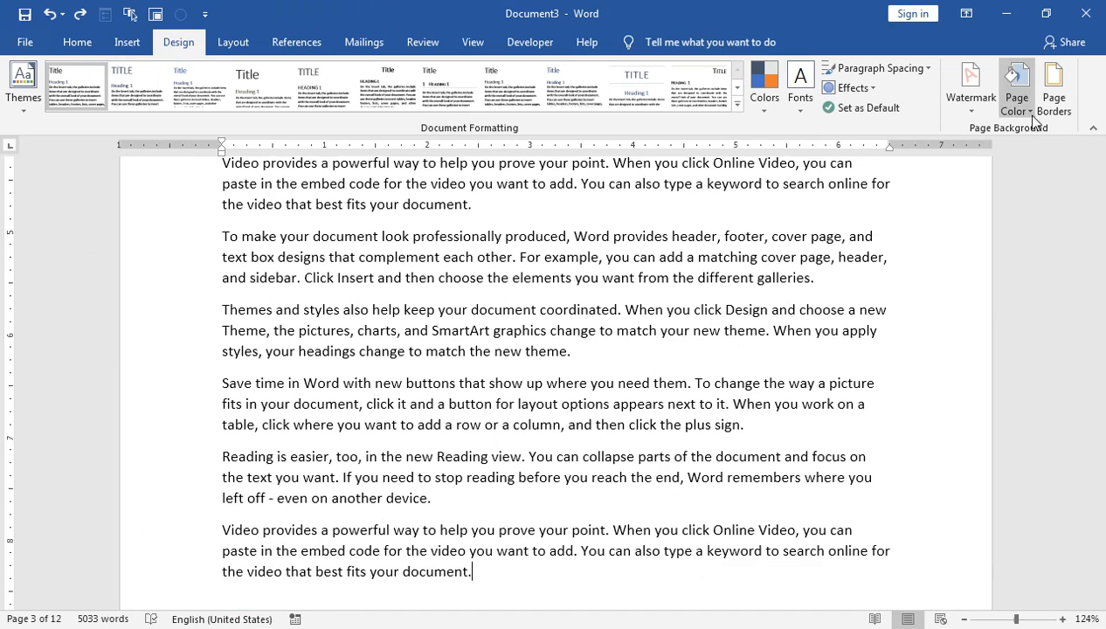
- Add a 3 pt Box page border applied to this section only and check it on the chapter pages
left_click(1054, 92)
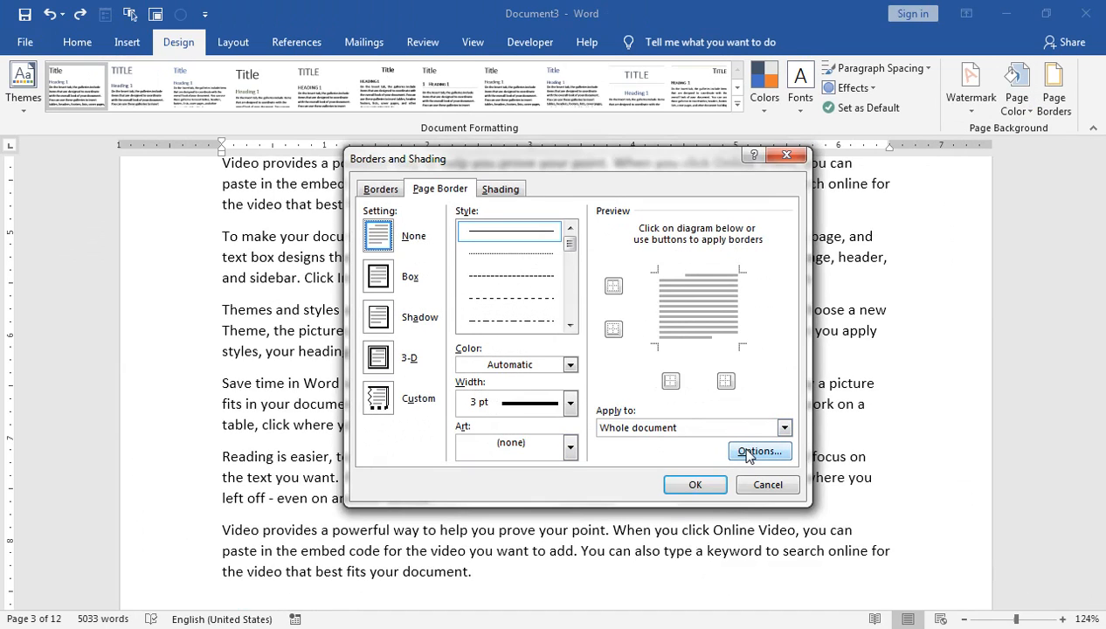
left_click(379, 277)
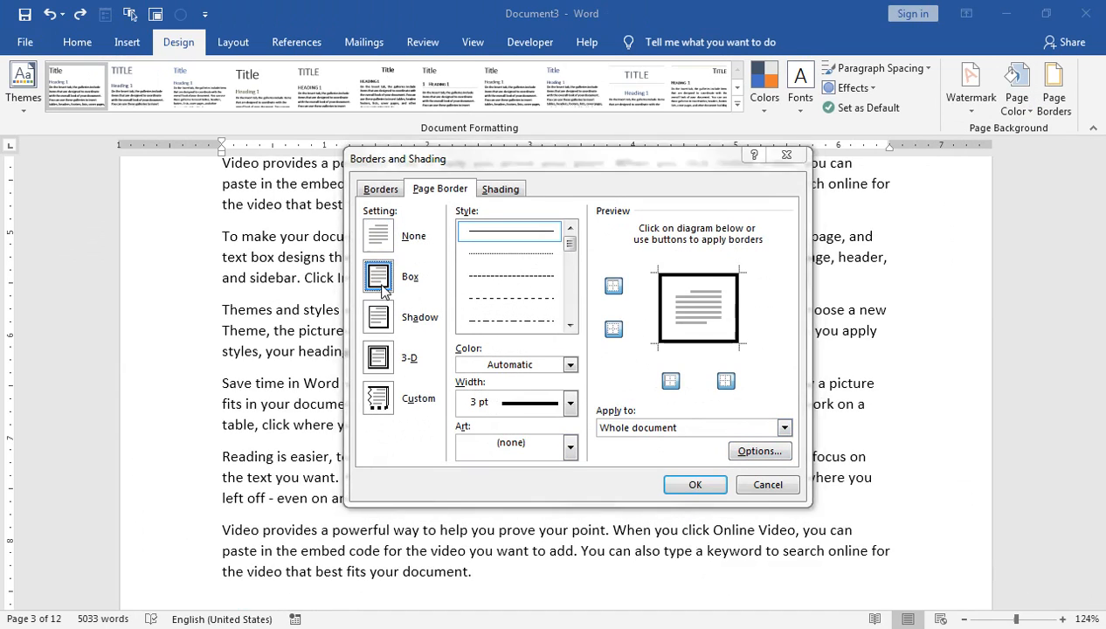
left_click(784, 427)
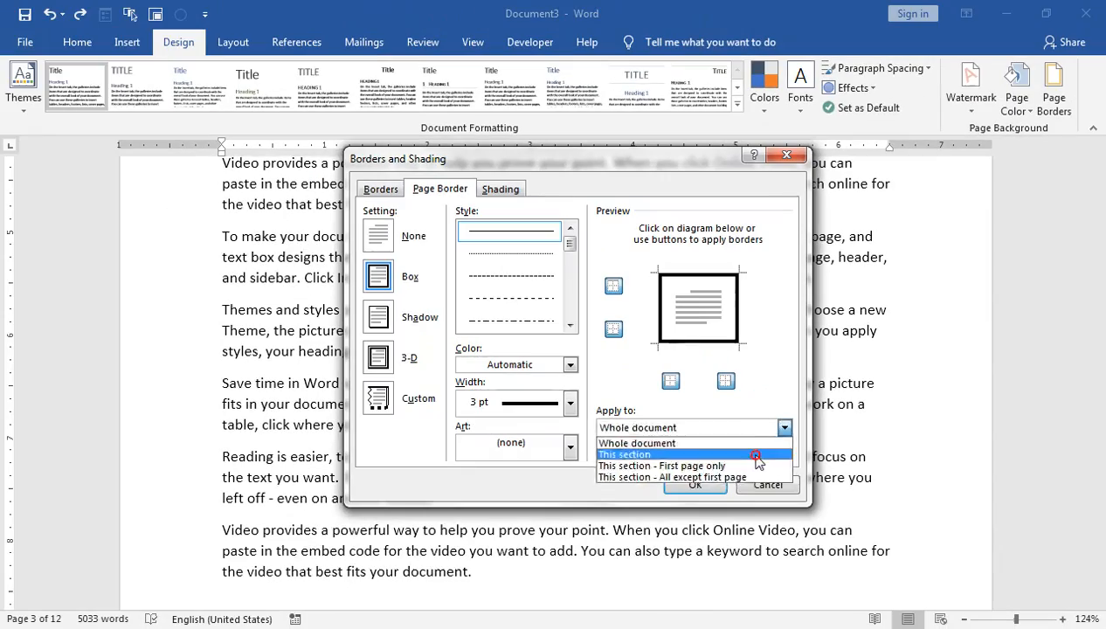
left_click(554, 316)
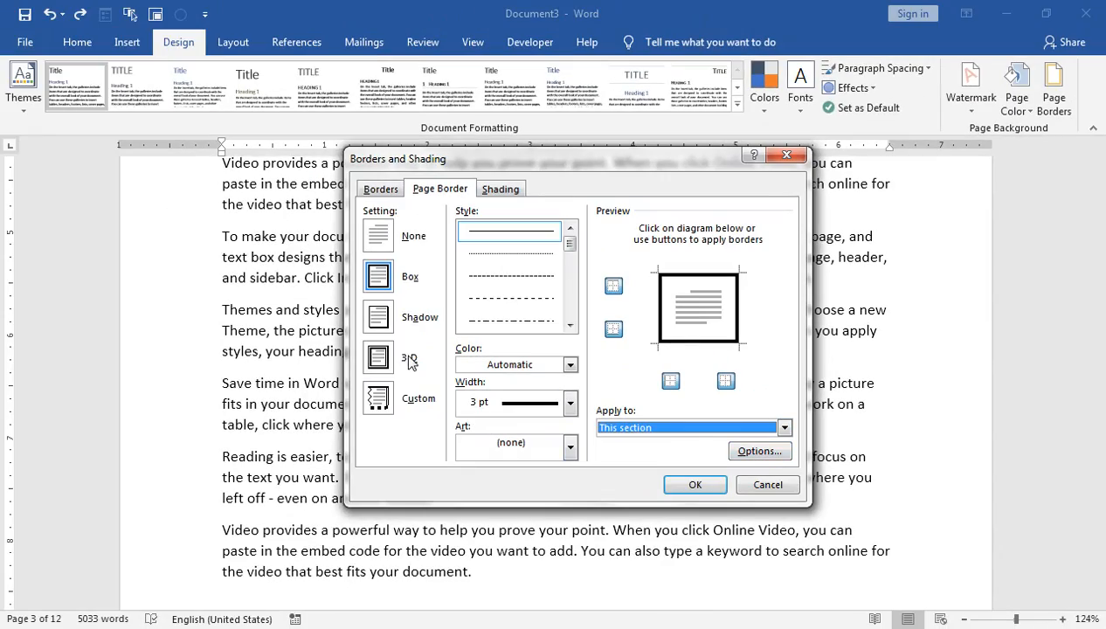
left_click(696, 485)
scroll(566, 428, "down", 2)
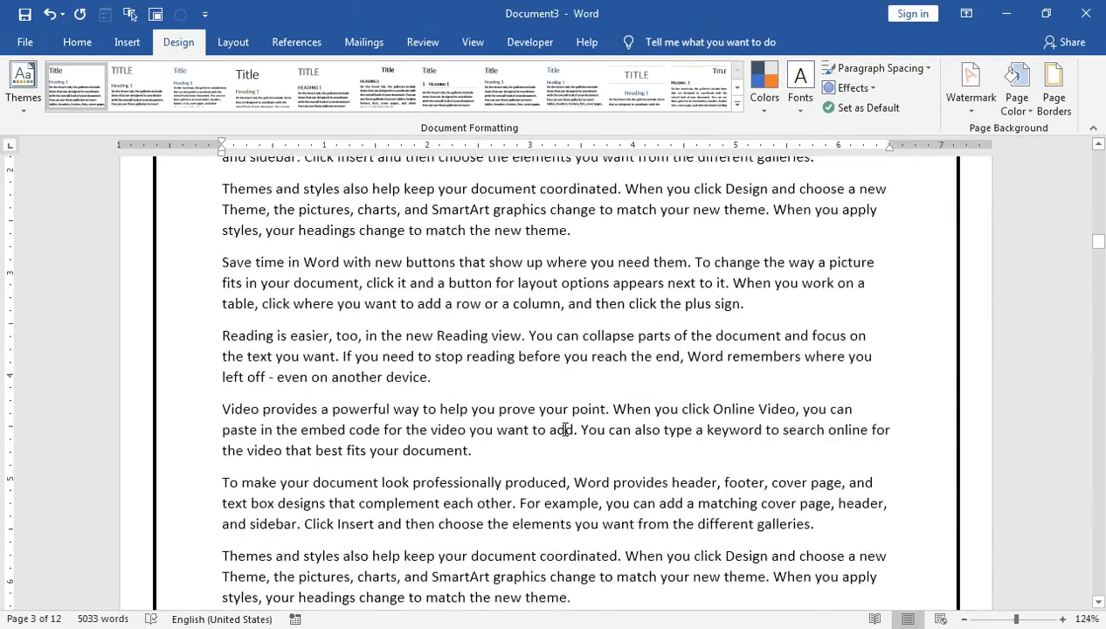
scroll(565, 430, "up", 9)
scroll(566, 431, "down", 18)
scroll(564, 419, "down", 18)
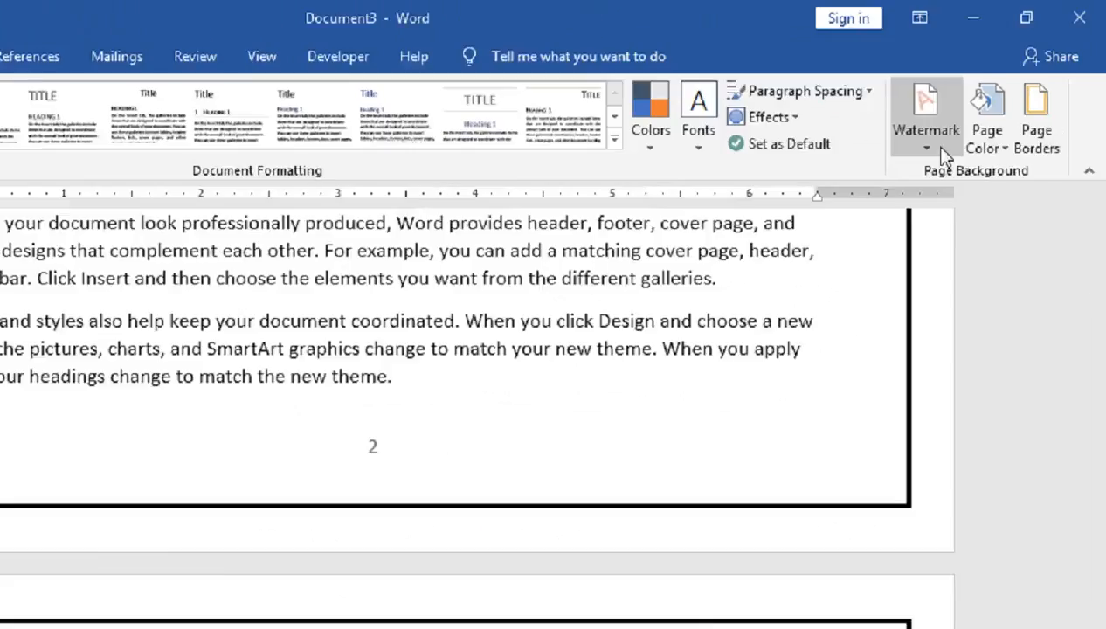
- Open the custom watermark settings and choose a text watermark
left_click(971, 95)
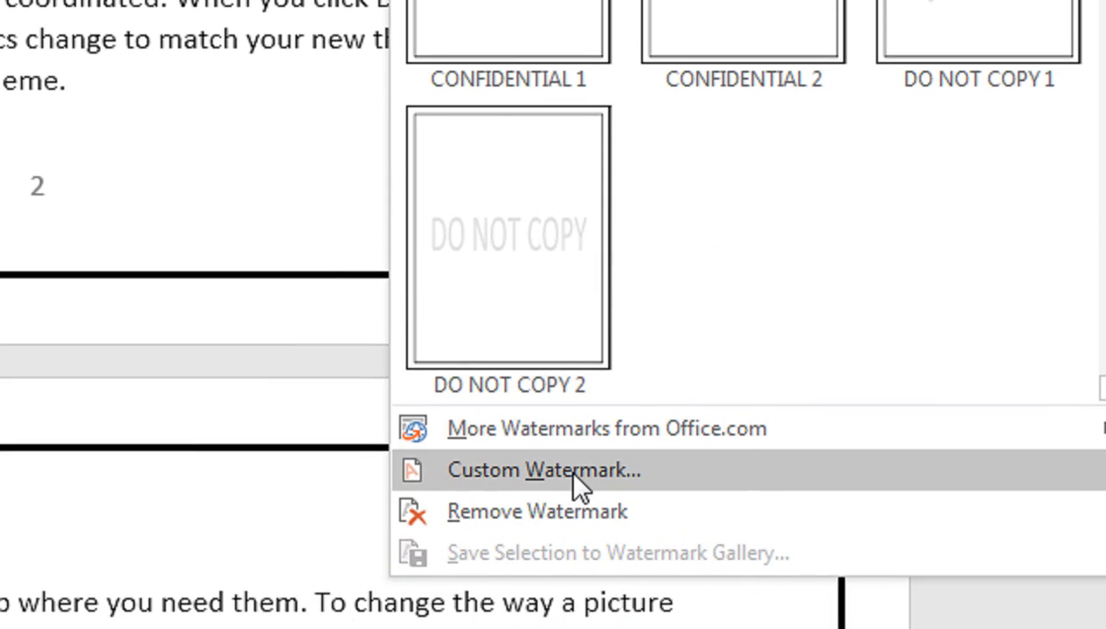
left_click(574, 476)
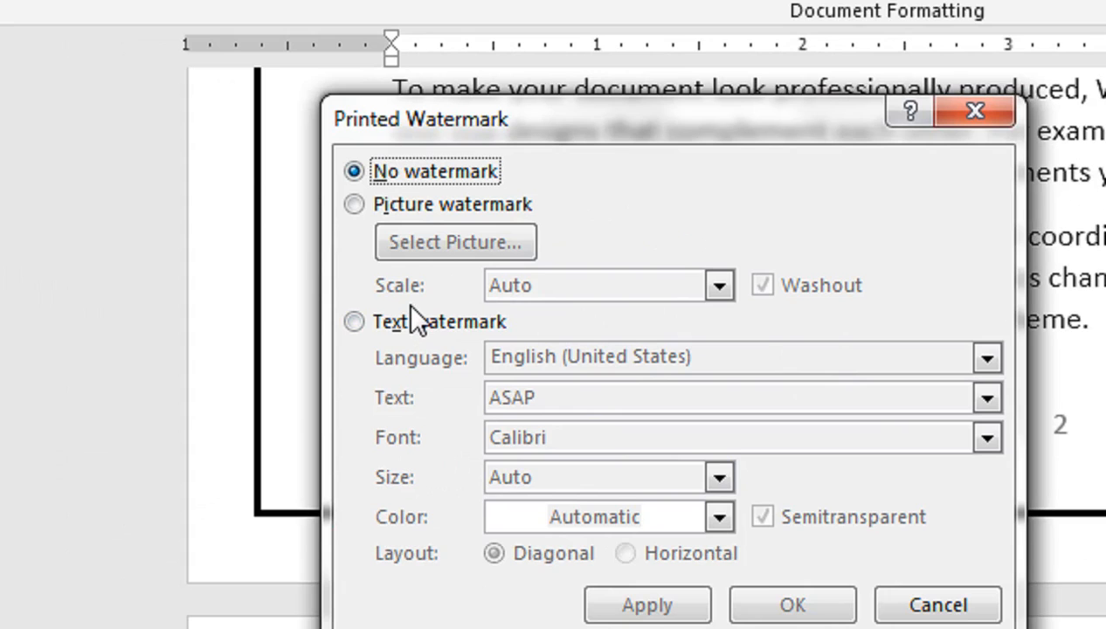
left_click(377, 323)
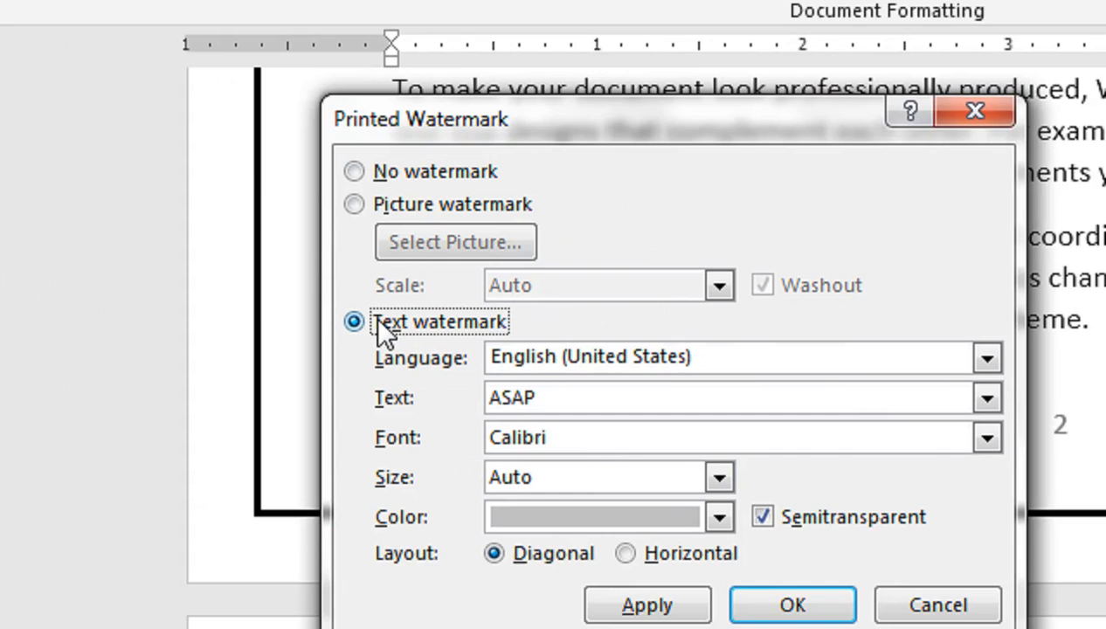
left_click(356, 205)
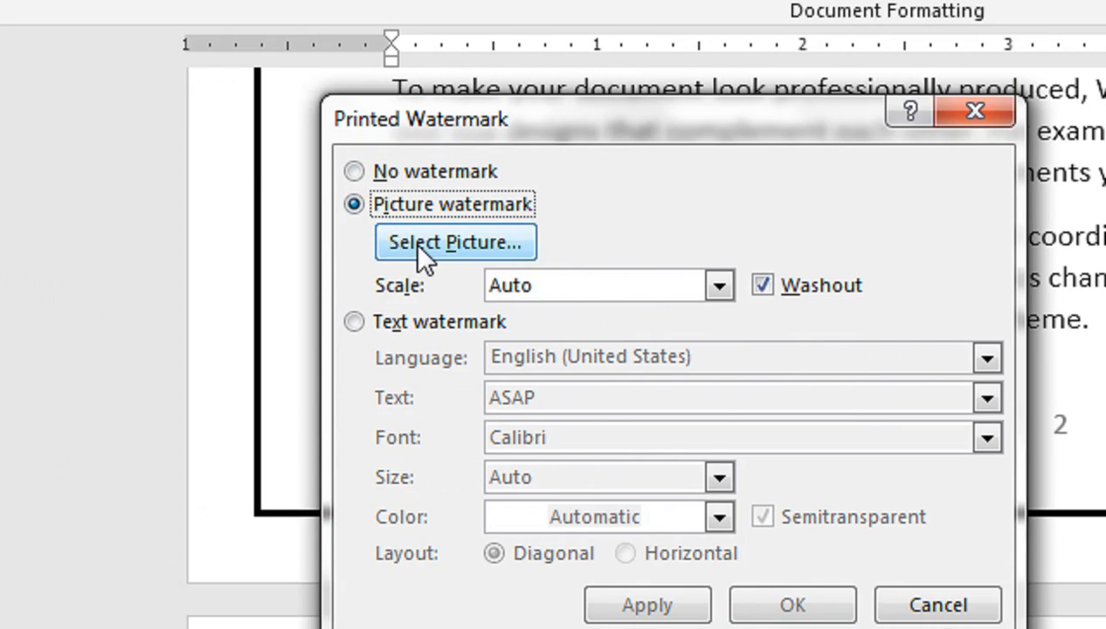
left_click(415, 241)
left_click(876, 511)
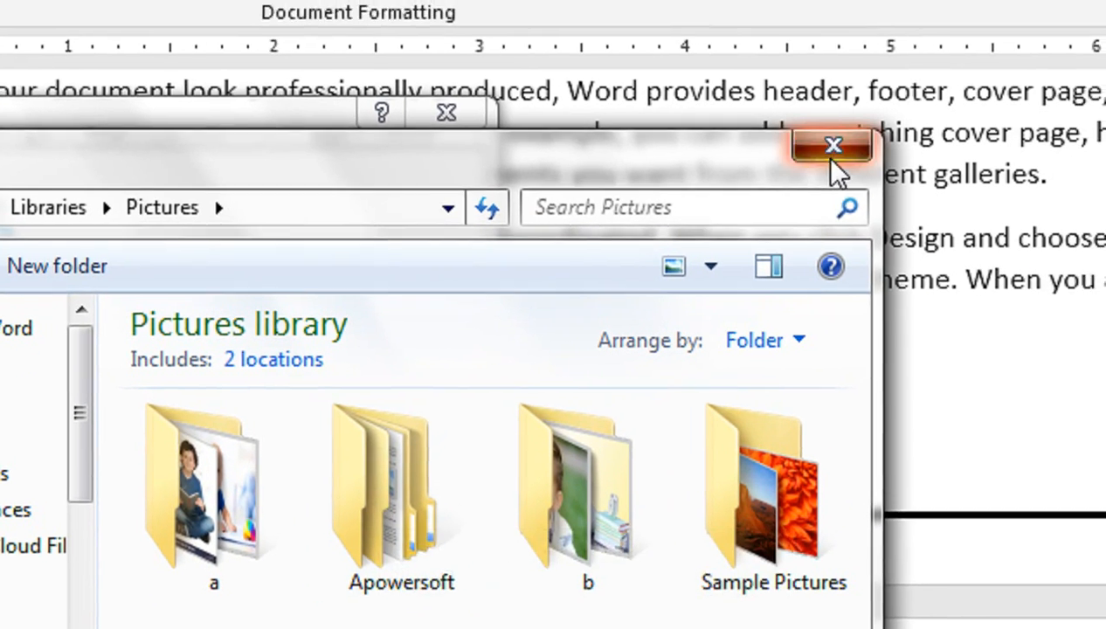
left_click(862, 114)
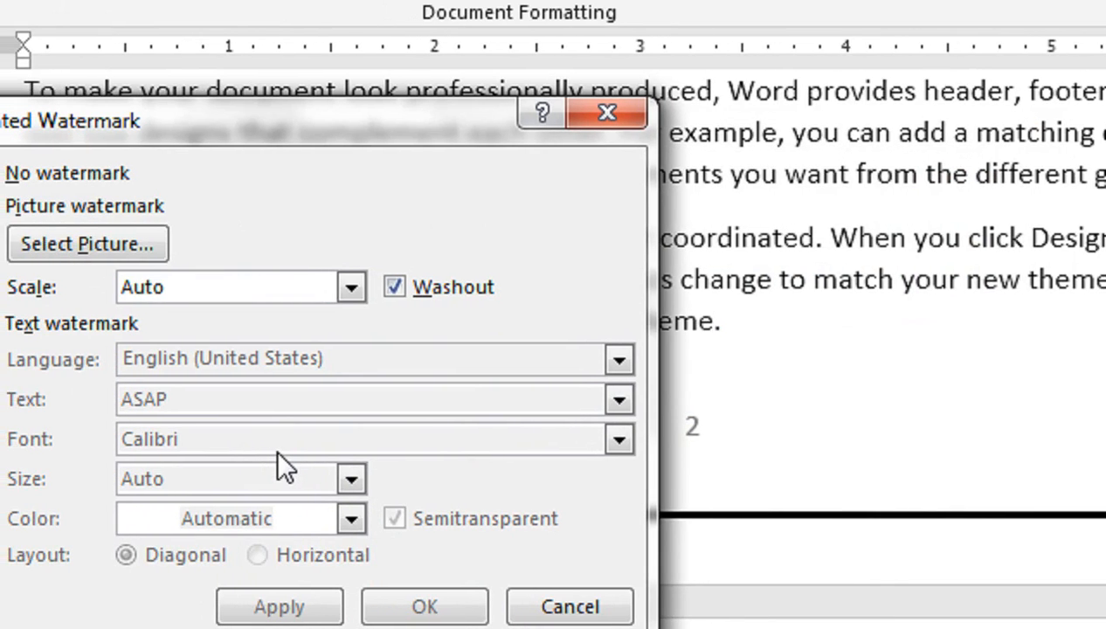
- Select the text watermark option and replace its text with the author's full name
left_click(52, 325)
left_click(221, 400)
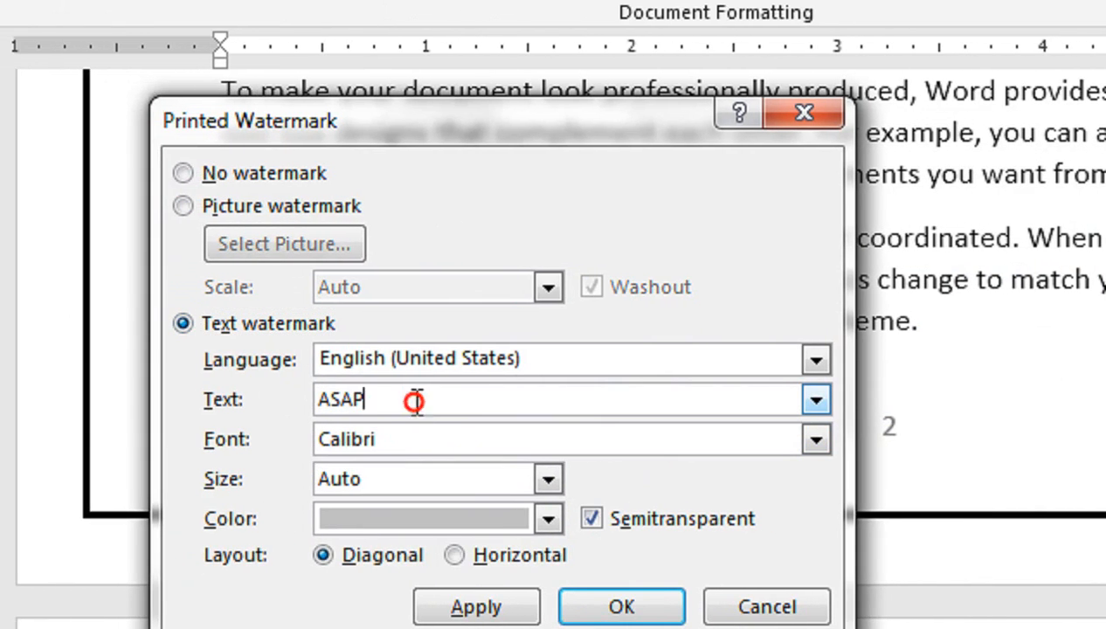
left_click_drag(418, 401, 279, 394)
type("shAH")
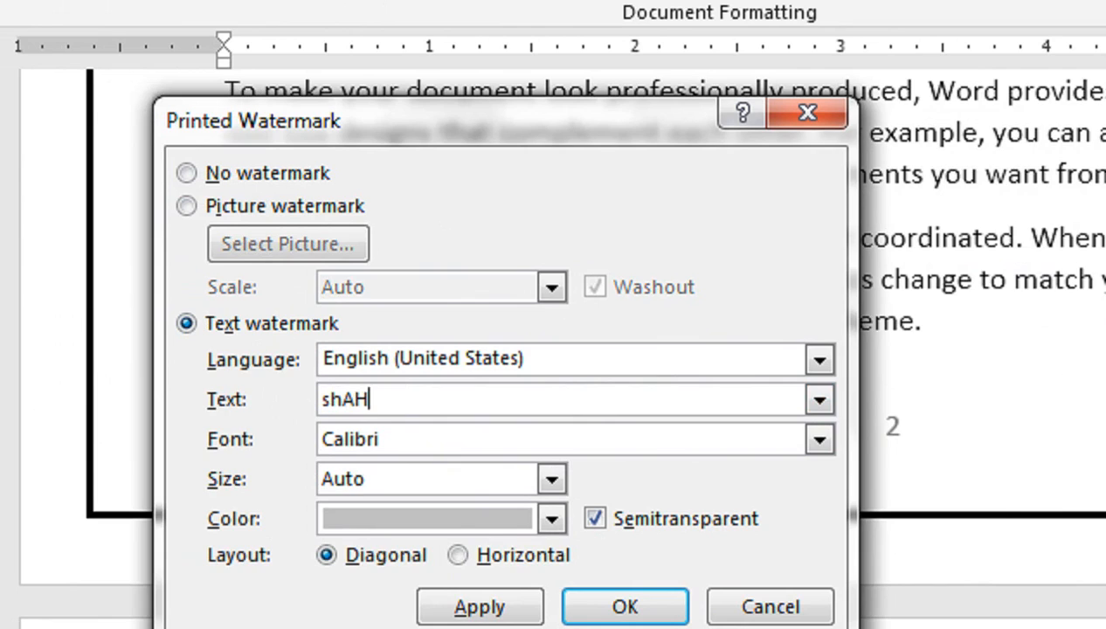
key("BackSpace")
key("BackSpace")
key("BackSpace")
key("BackSpace")
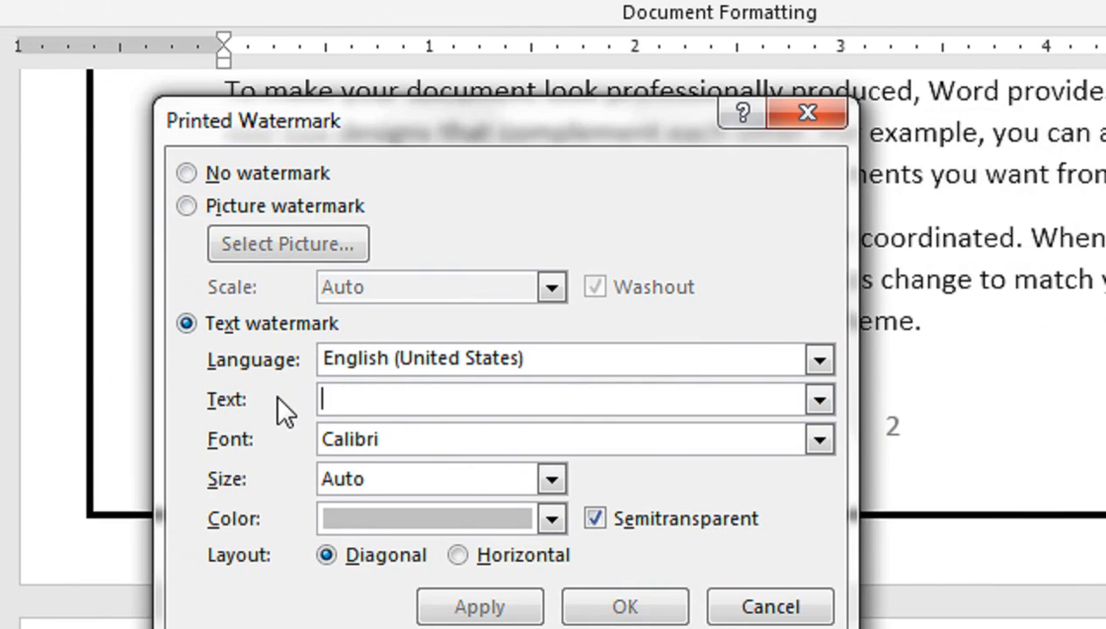
type("Shahab Islam")
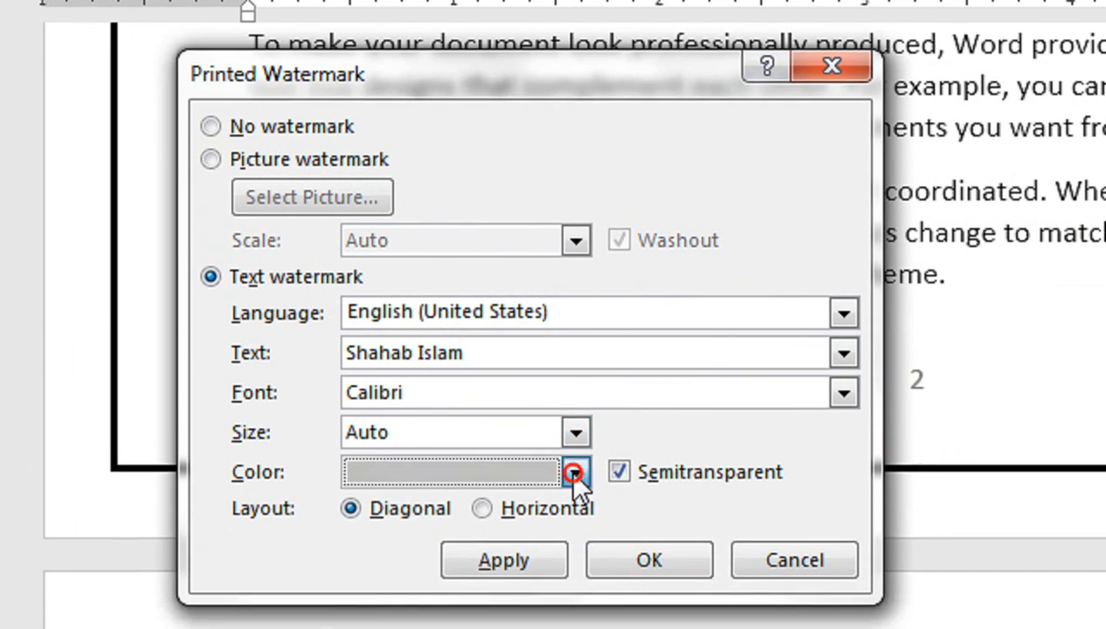
- Set the watermark's color to the standard dark blue and its font to Arial Black
left_click(551, 519)
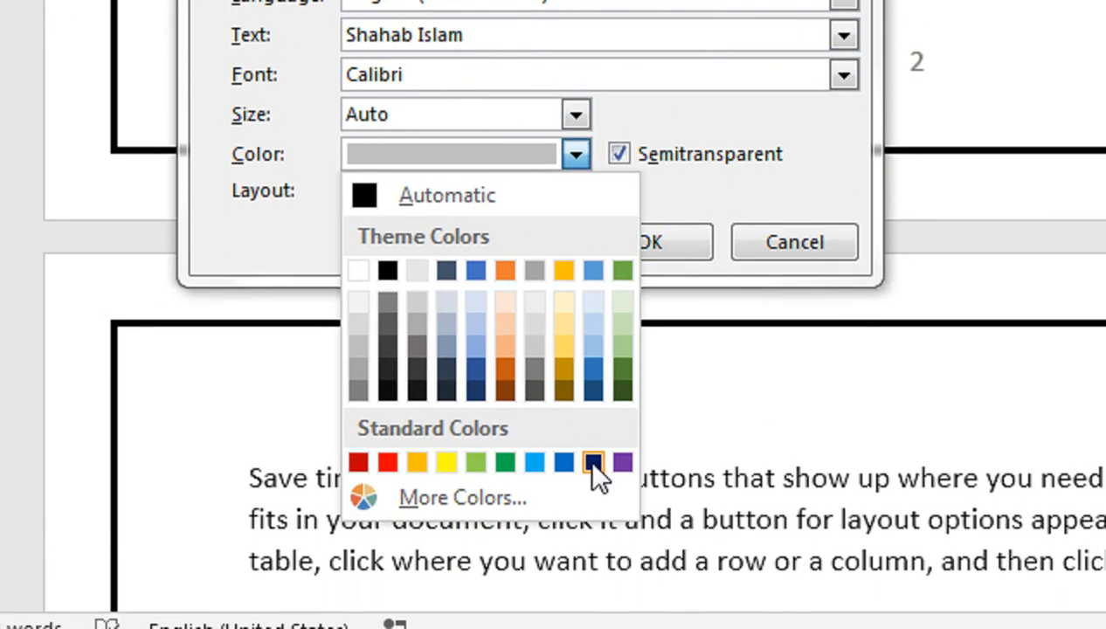
left_click(592, 595)
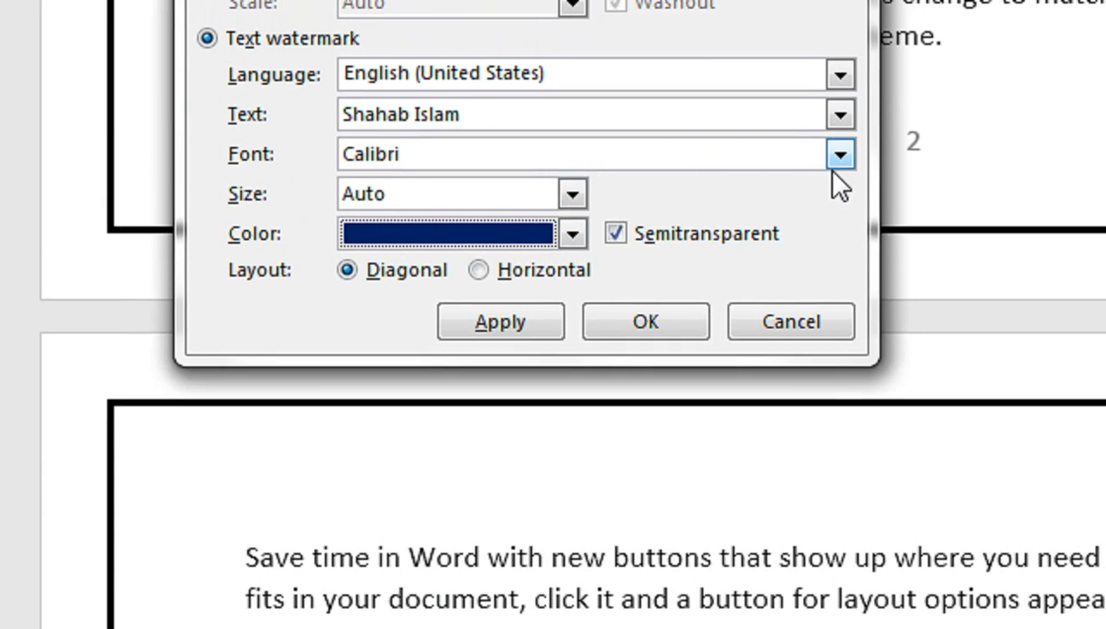
left_click(843, 74)
mouse_move(831, 222)
left_mouse_down()
mouse_move(830, 247)
mouse_move(830, 203)
left_mouse_up()
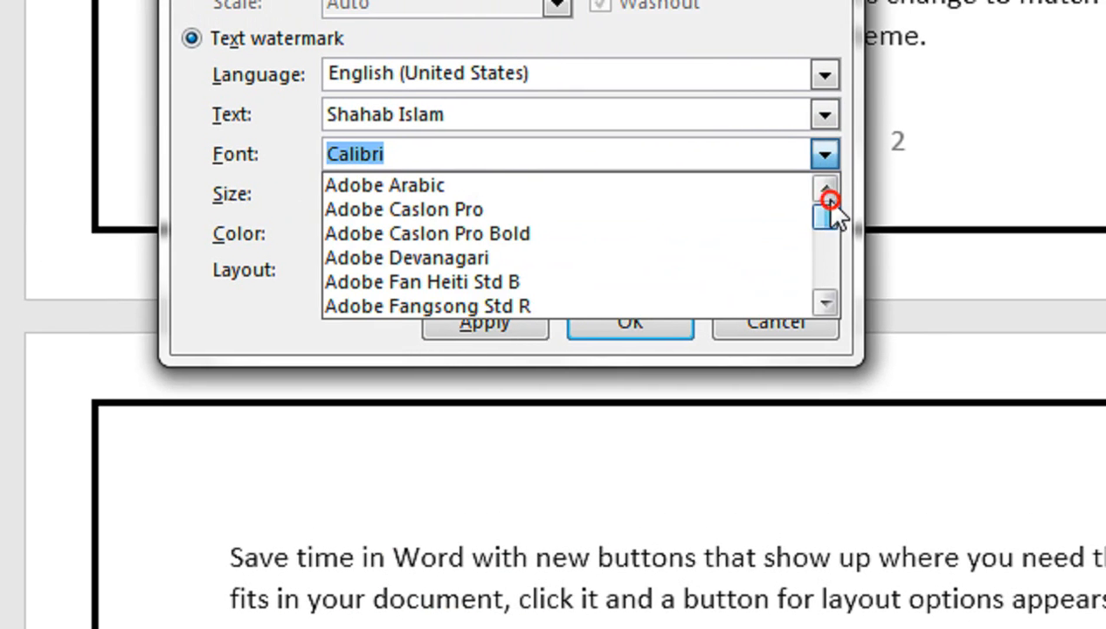
left_click(828, 301)
left_click_drag(828, 301, 828, 301)
left_click(500, 299)
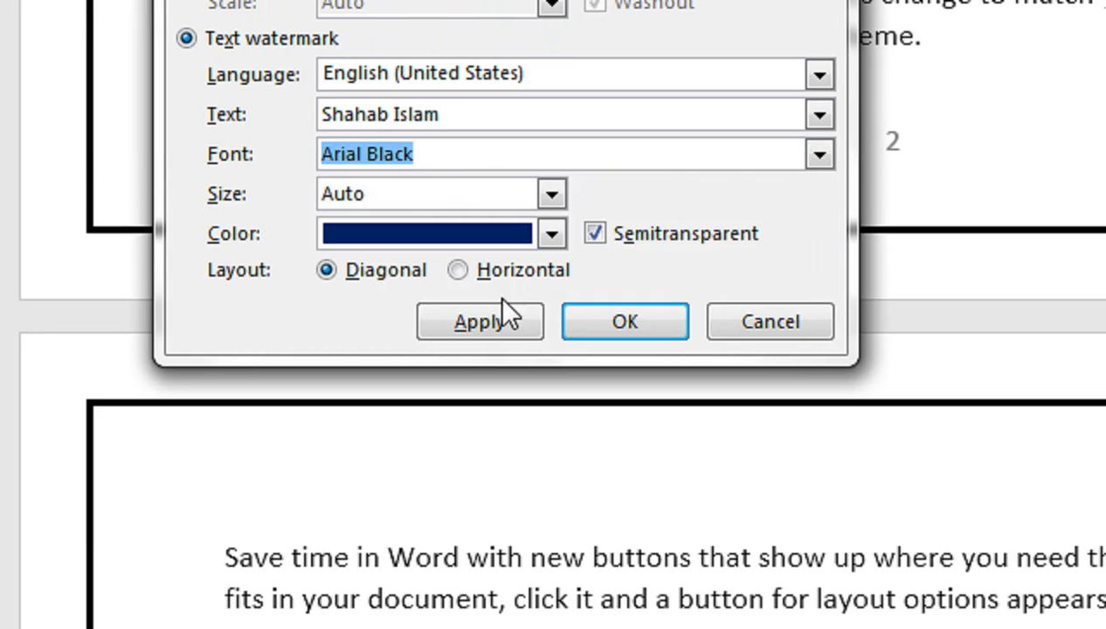
key("alt+Down")
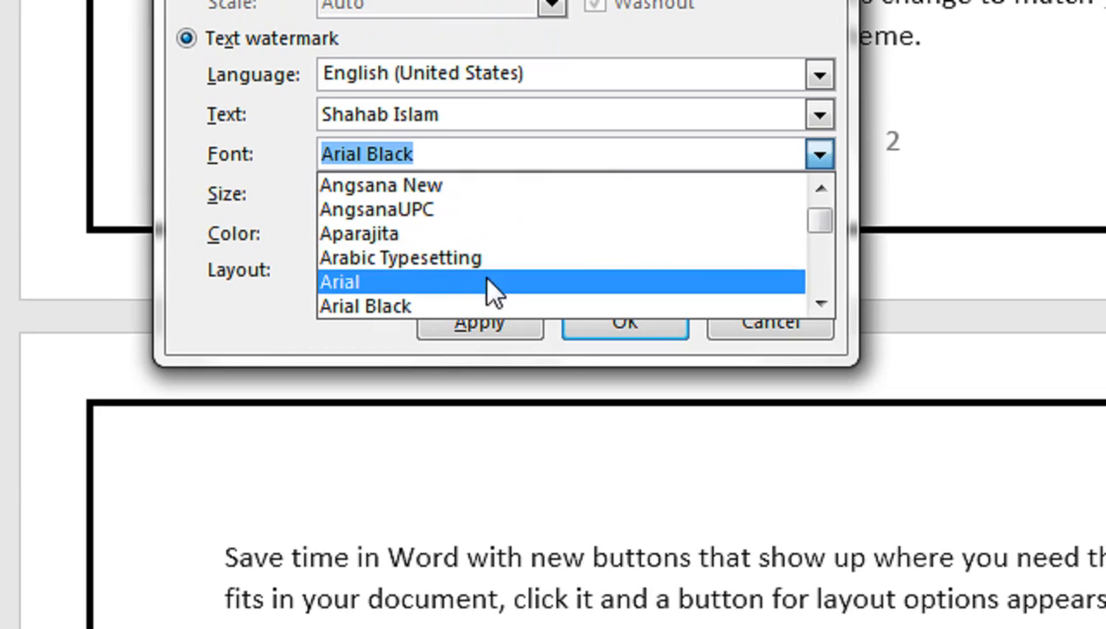
left_click(476, 303)
left_click(635, 309)
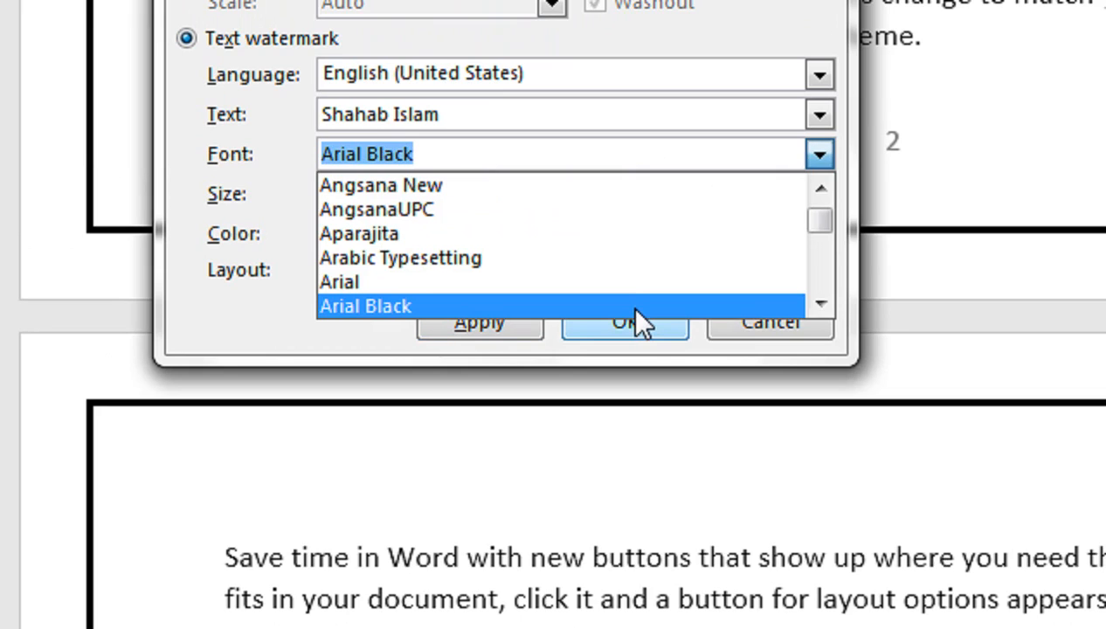
left_click(635, 309)
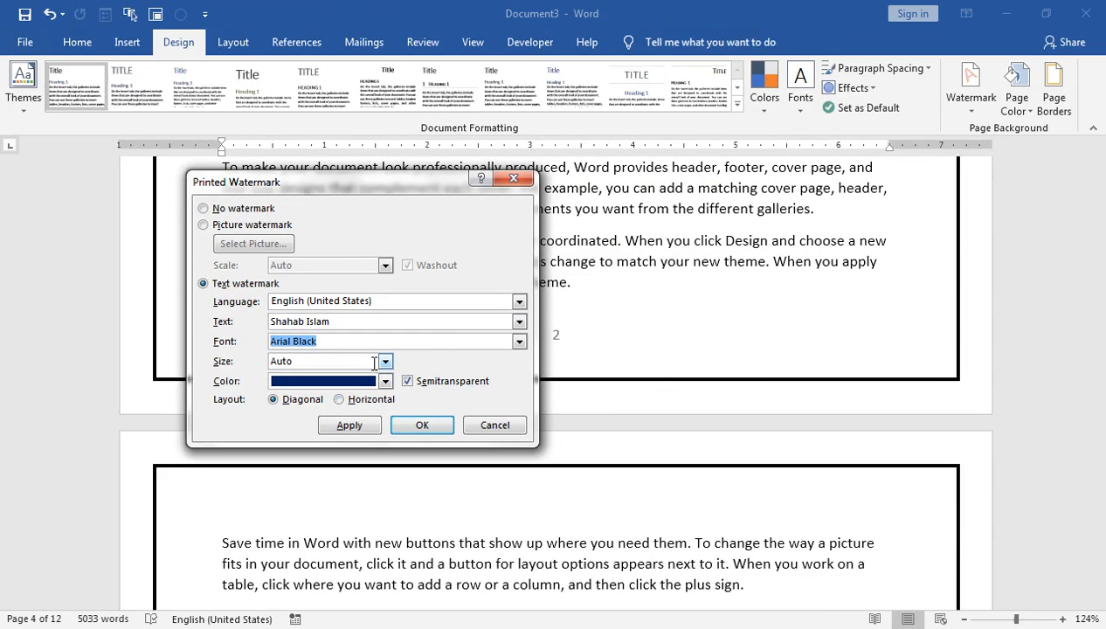
- Apply the semitransparent diagonal watermark with the size kept at Auto and check it on the chapter page
left_click(385, 363)
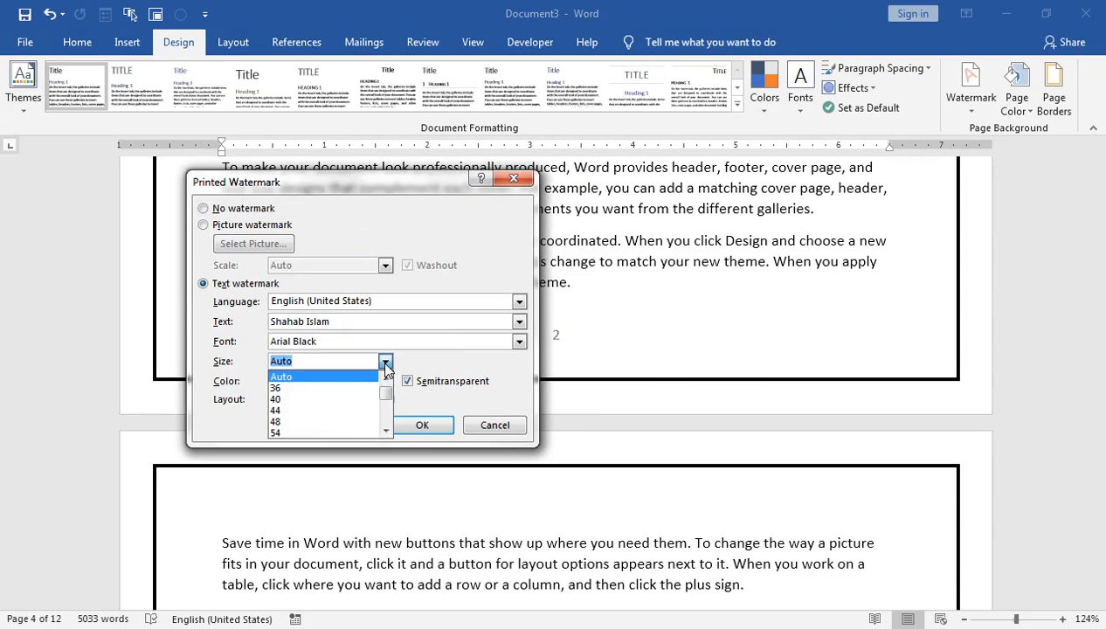
left_click(406, 365)
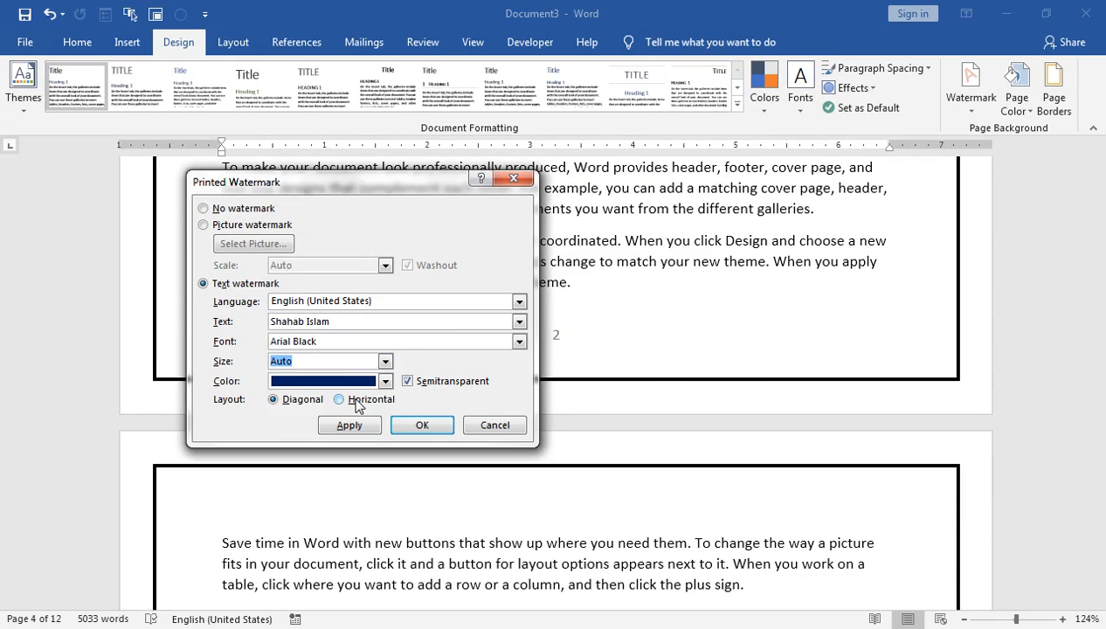
left_click(373, 428)
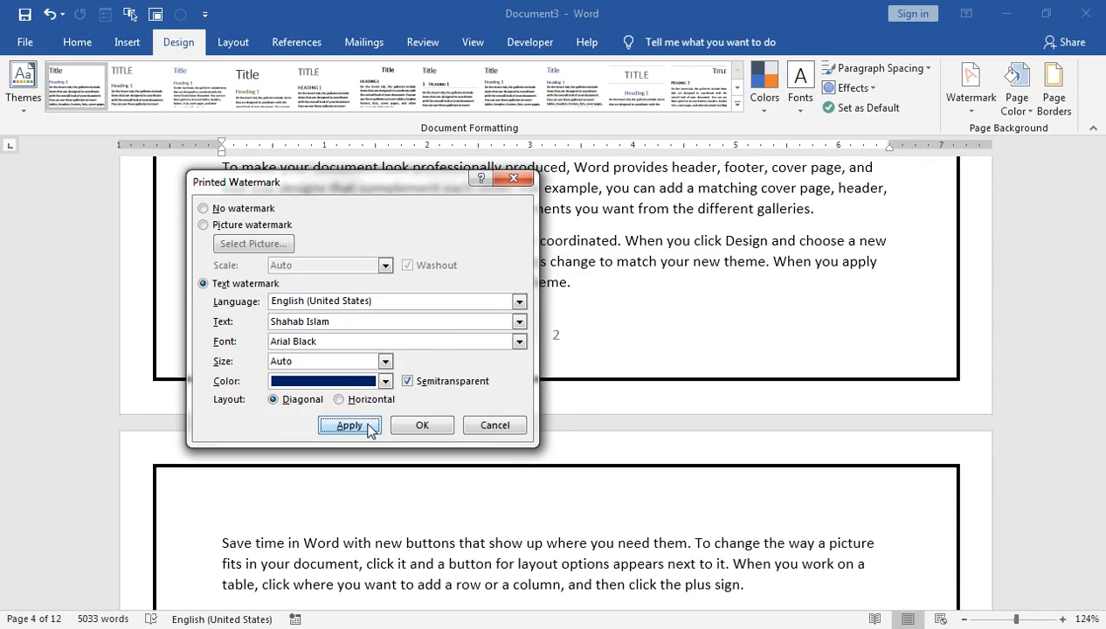
left_click(494, 424)
scroll(497, 434, "up", 5)
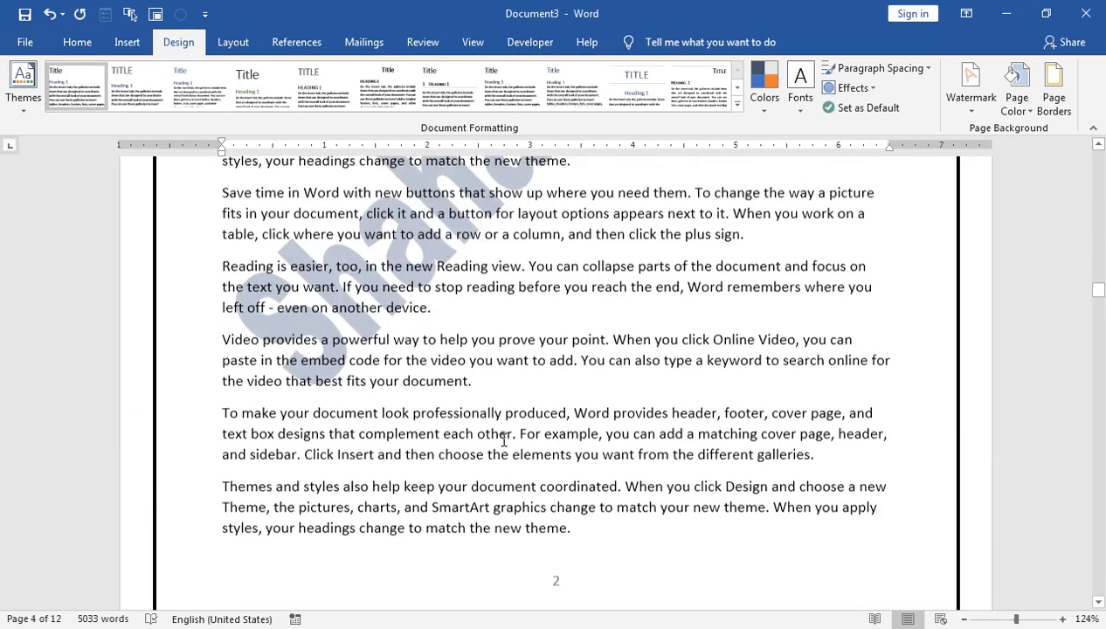
scroll(503, 441, "up", 5)
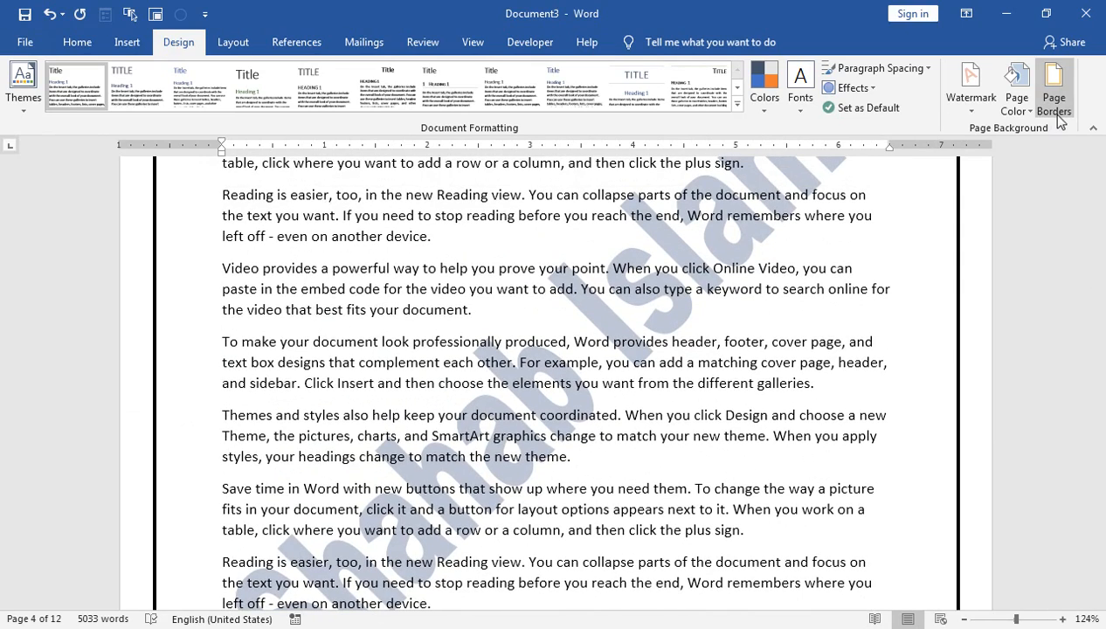
- Reopen the custom watermark settings and apply a size of 48 to the text watermark
left_click(965, 105)
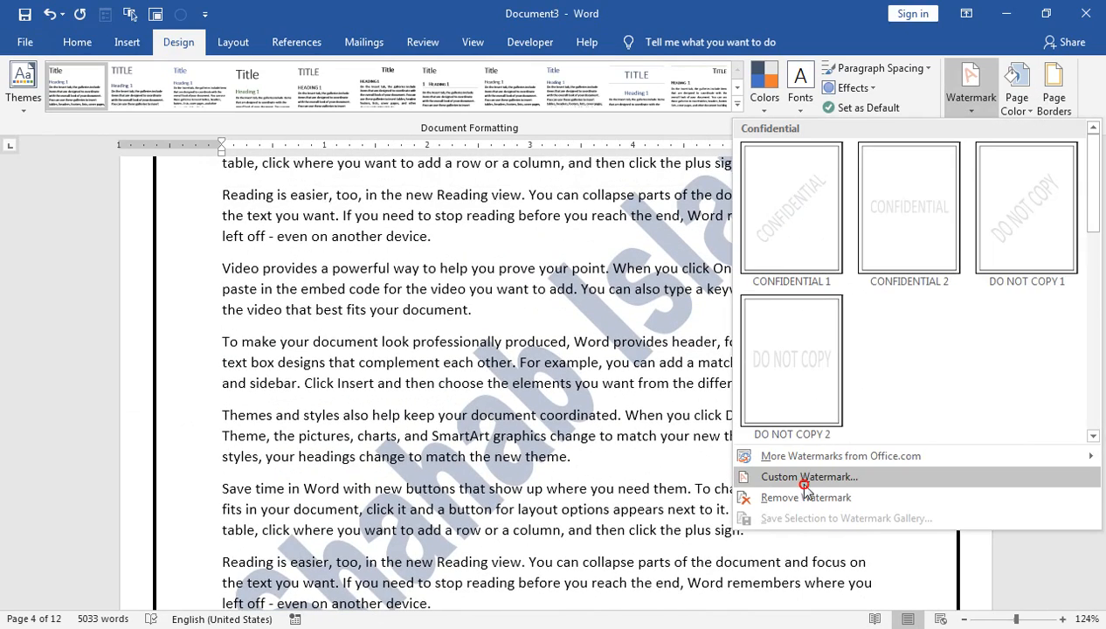
left_click(786, 542)
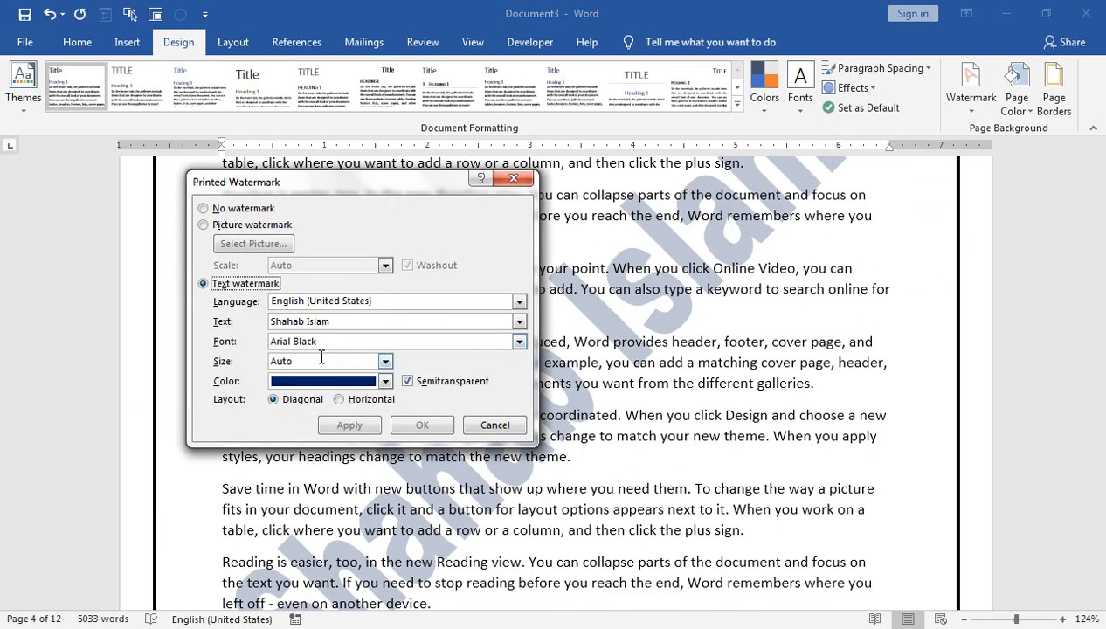
left_click(385, 363)
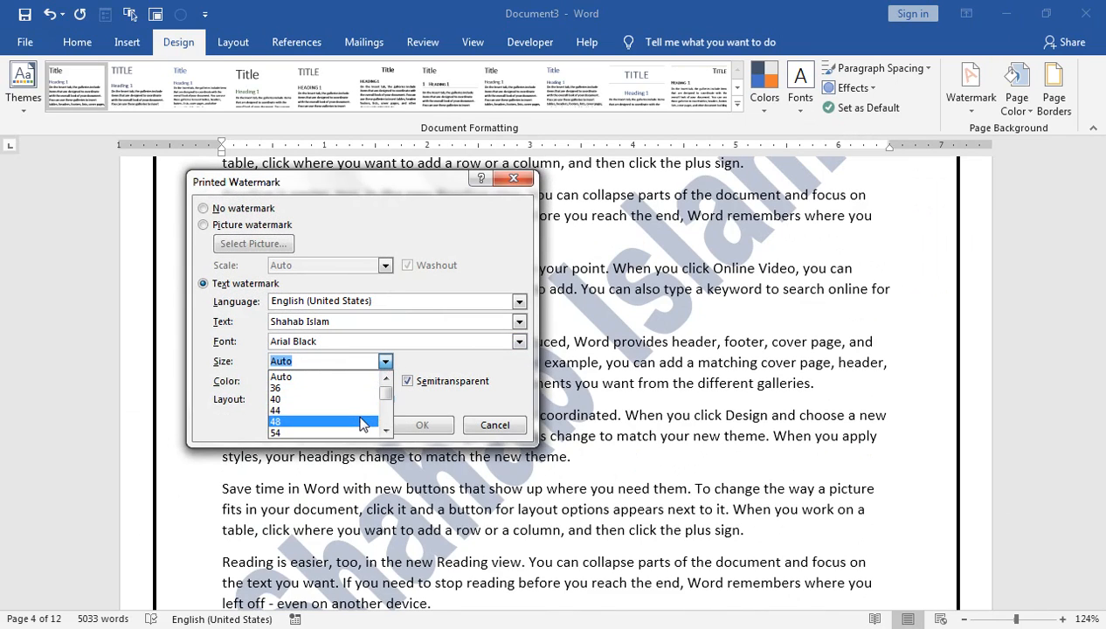
left_click(361, 425)
left_click(363, 424)
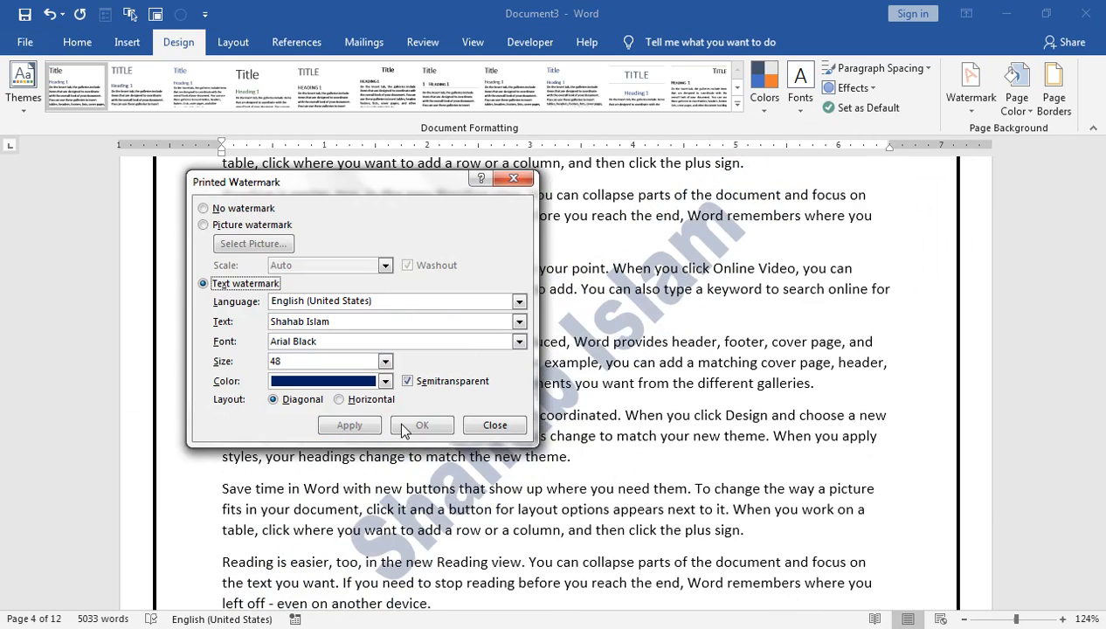
- Close the watermark settings and draw a rectangle about 3.65" high by 4.37" wide over the cover page's watermark
left_click(491, 426)
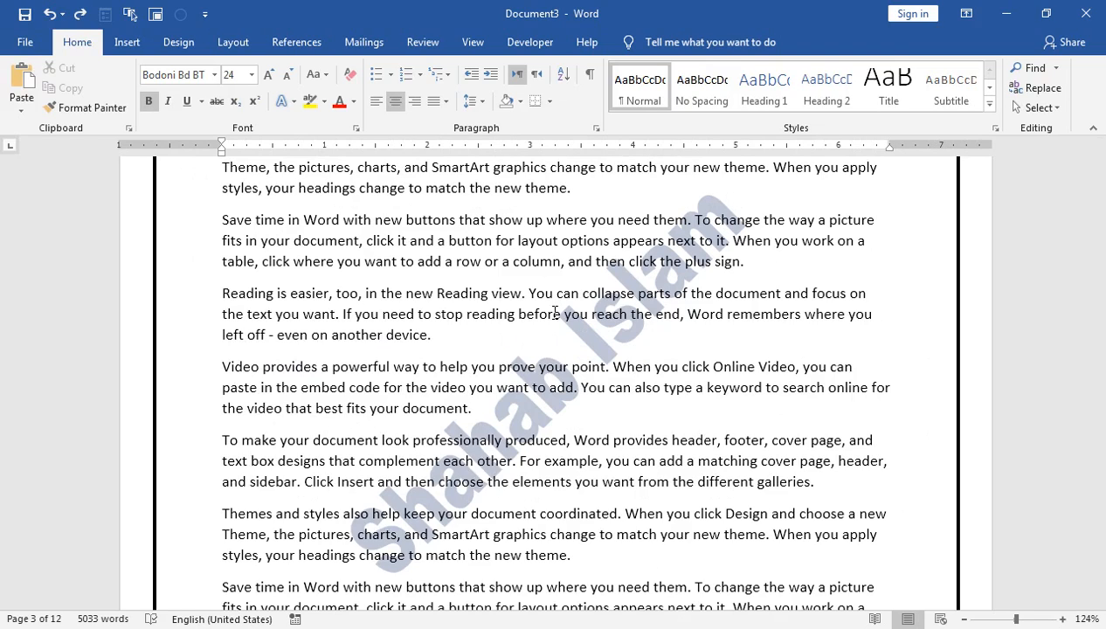
scroll(690, 279, "up", 15)
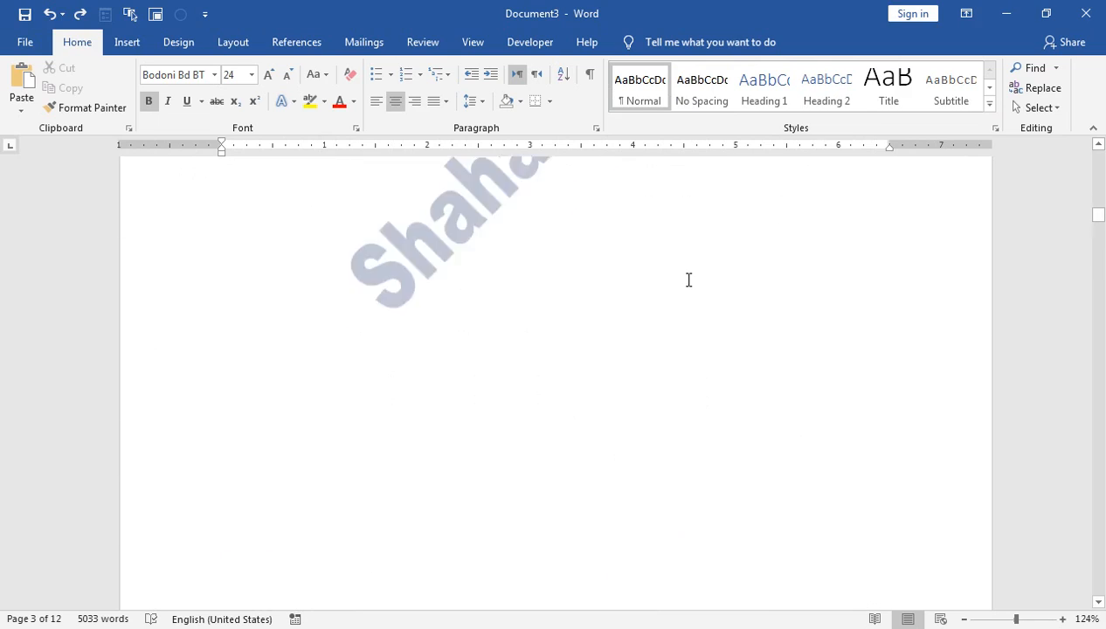
scroll(685, 278, "up", 15)
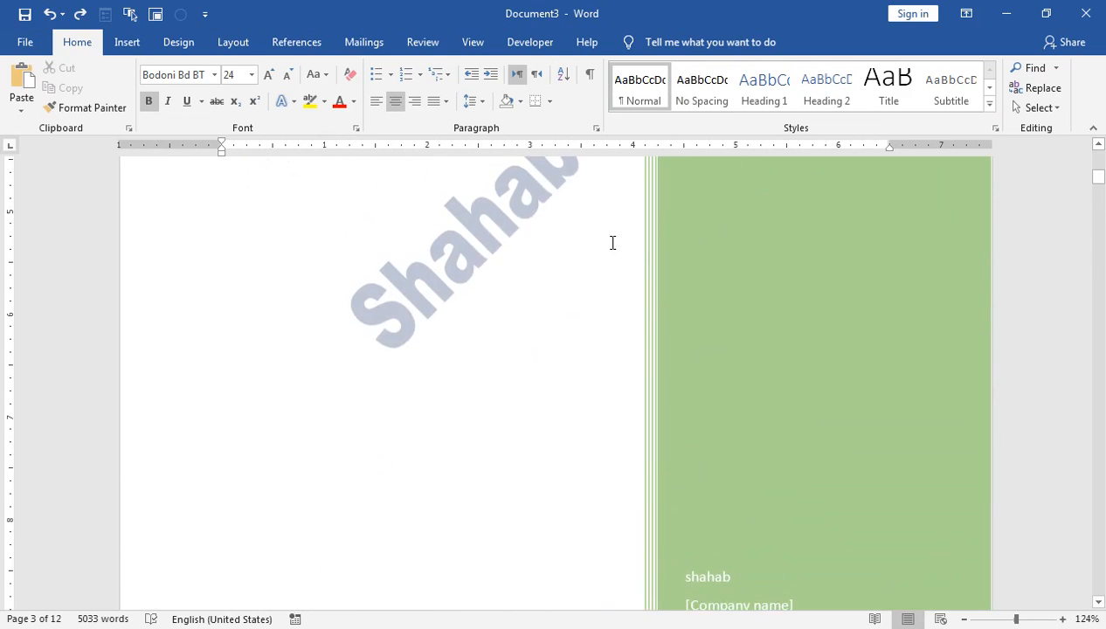
scroll(605, 247, "up", 3)
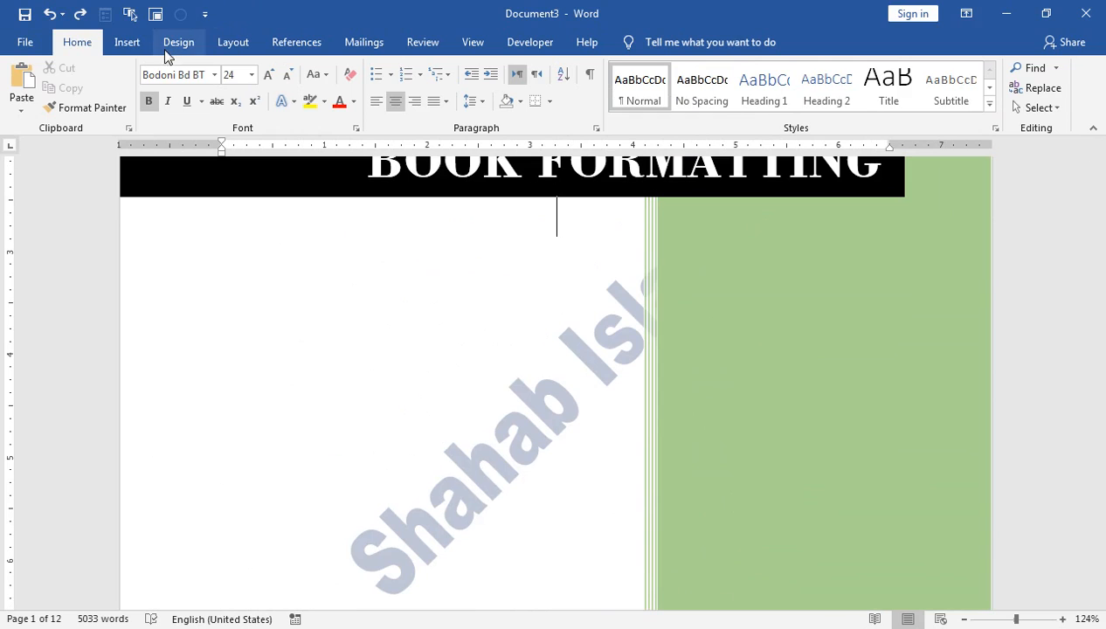
left_click(128, 42)
left_click(164, 108)
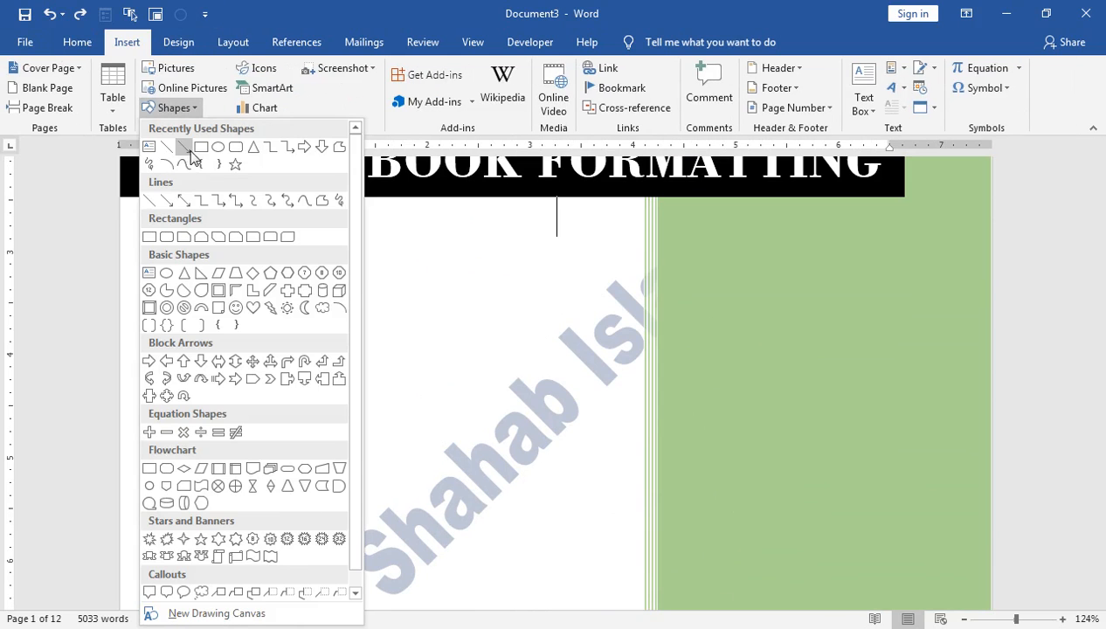
left_click(183, 144)
mouse_move(257, 224)
left_mouse_down()
mouse_move(484, 375)
mouse_move(596, 520)
mouse_move(707, 600)
left_mouse_up()
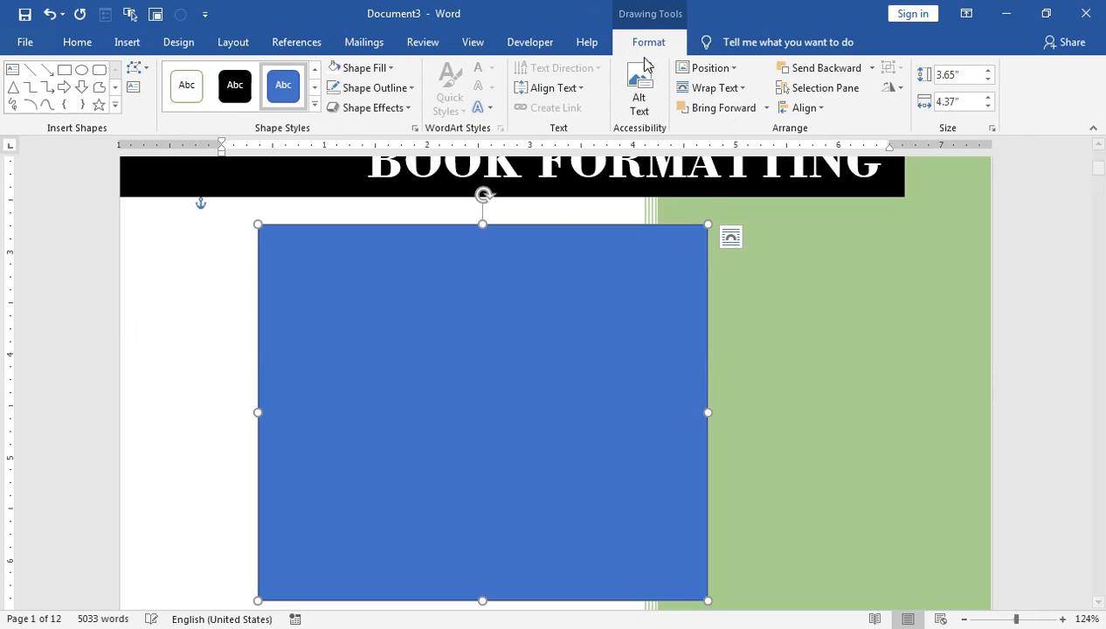
- Fill the cover page rectangle with white and remove its outline
left_click(384, 68)
left_click(338, 104)
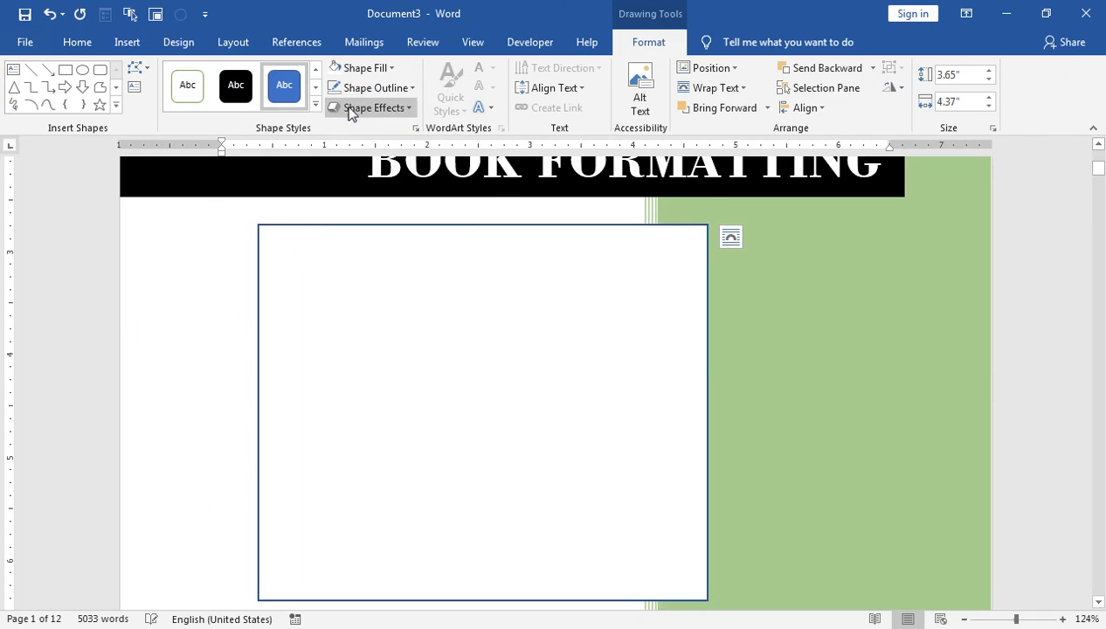
left_click(408, 87)
left_click(383, 247)
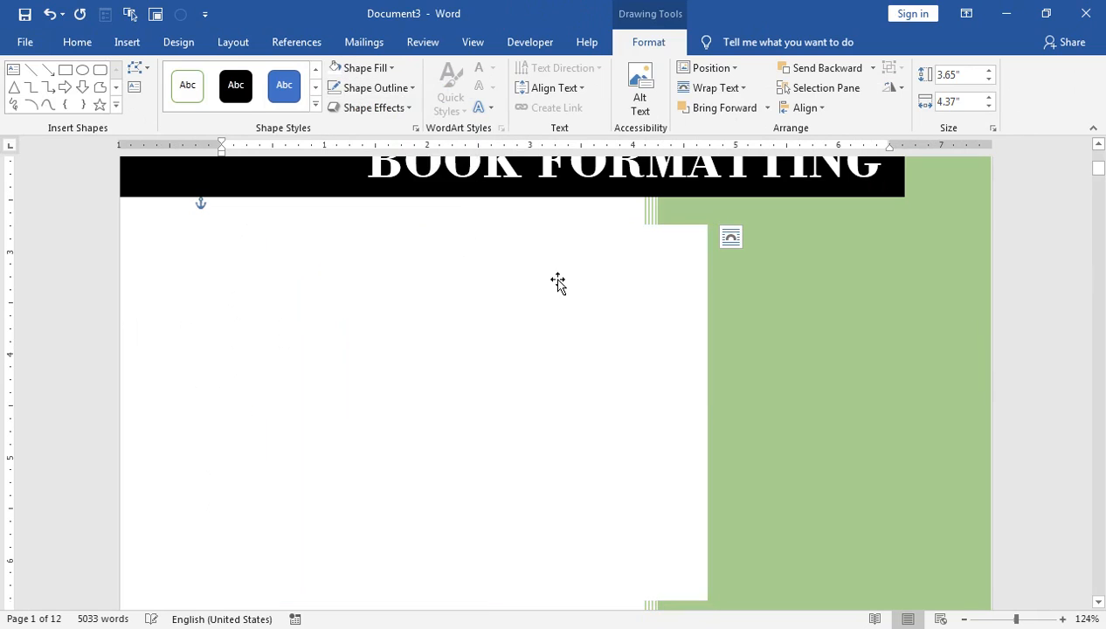
- Send the white rectangle to the back, behind the cover page's other objects, and deselect it
scroll(559, 283, "down", 3)
scroll(559, 283, "down", 2)
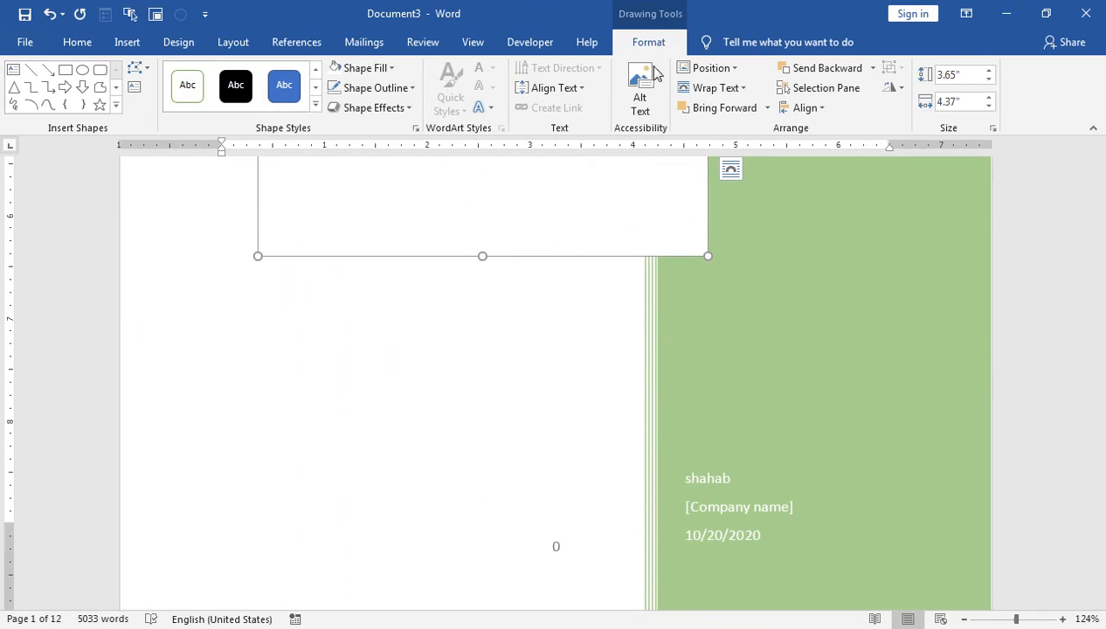
left_click(872, 69)
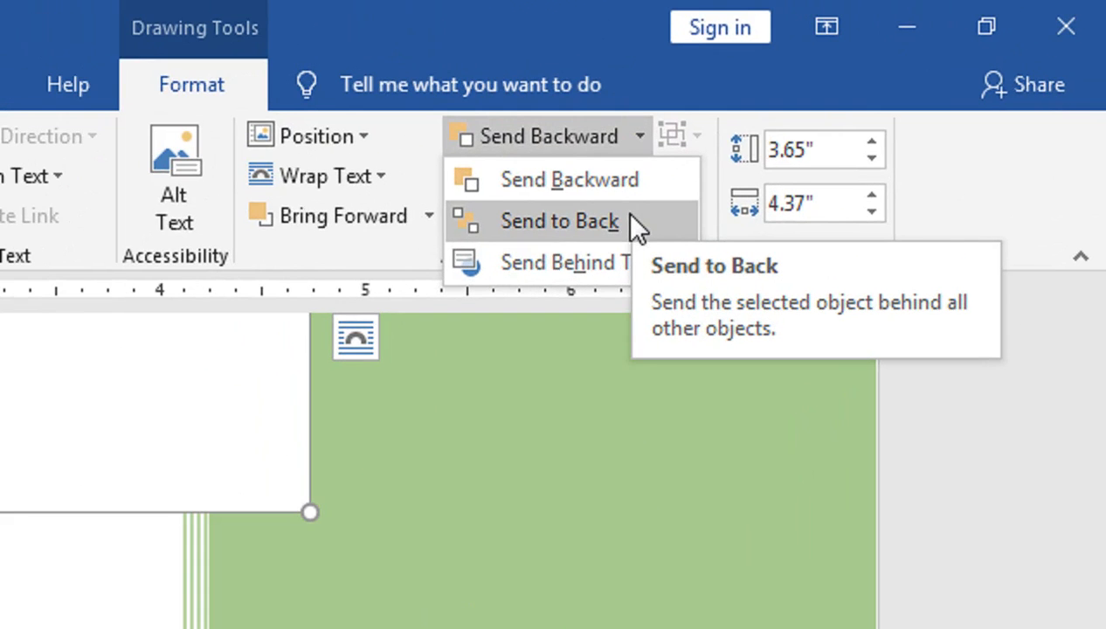
left_click(631, 216)
scroll(528, 325, "up", 3)
left_click(242, 315)
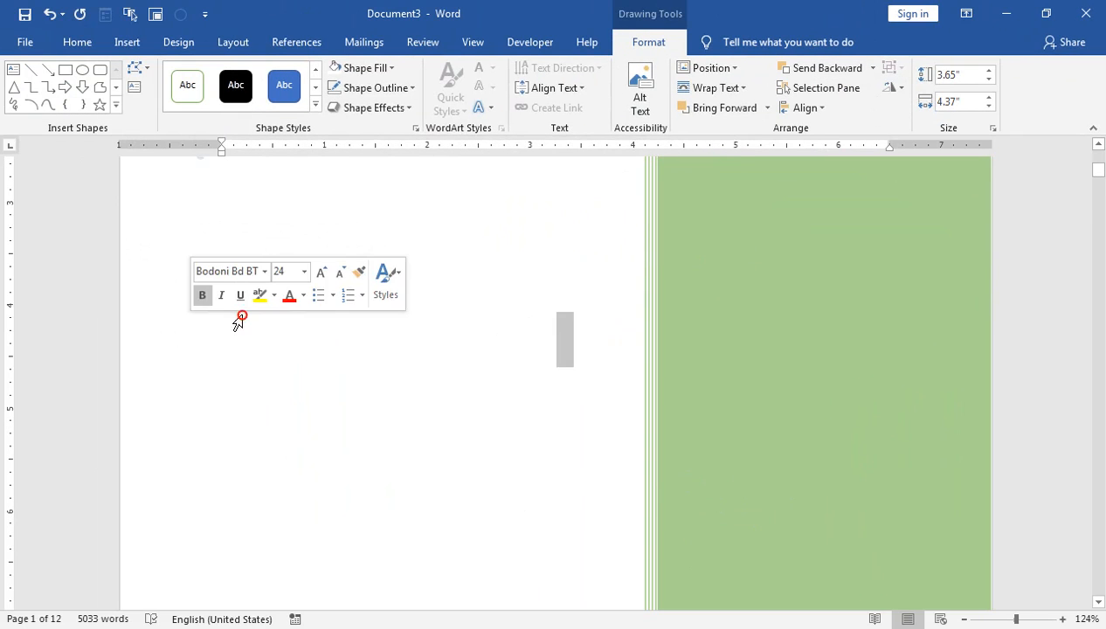
- Check the watermark and page border from the table of contents through the Chapter 3 page
scroll(353, 422, "down", 15)
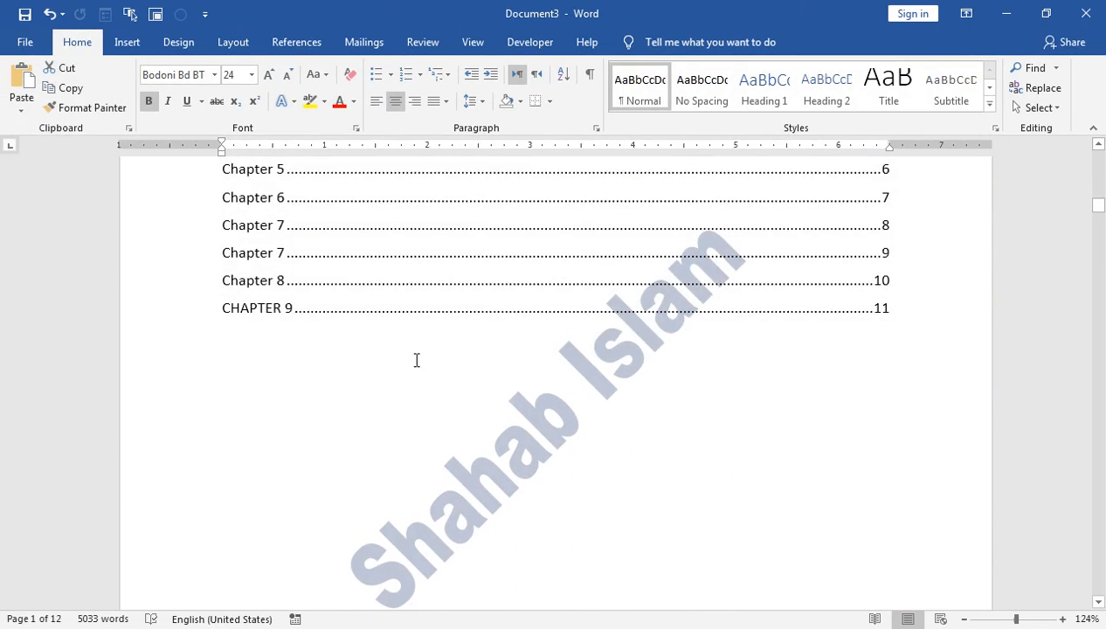
scroll(417, 360, "down", 15)
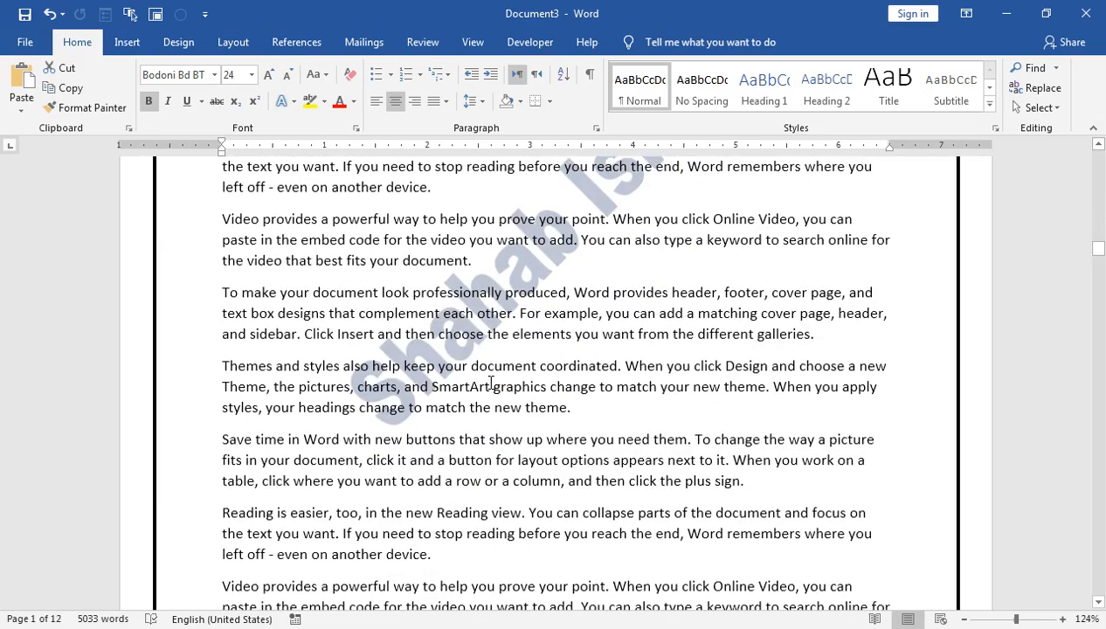
scroll(468, 301, "down", 20)
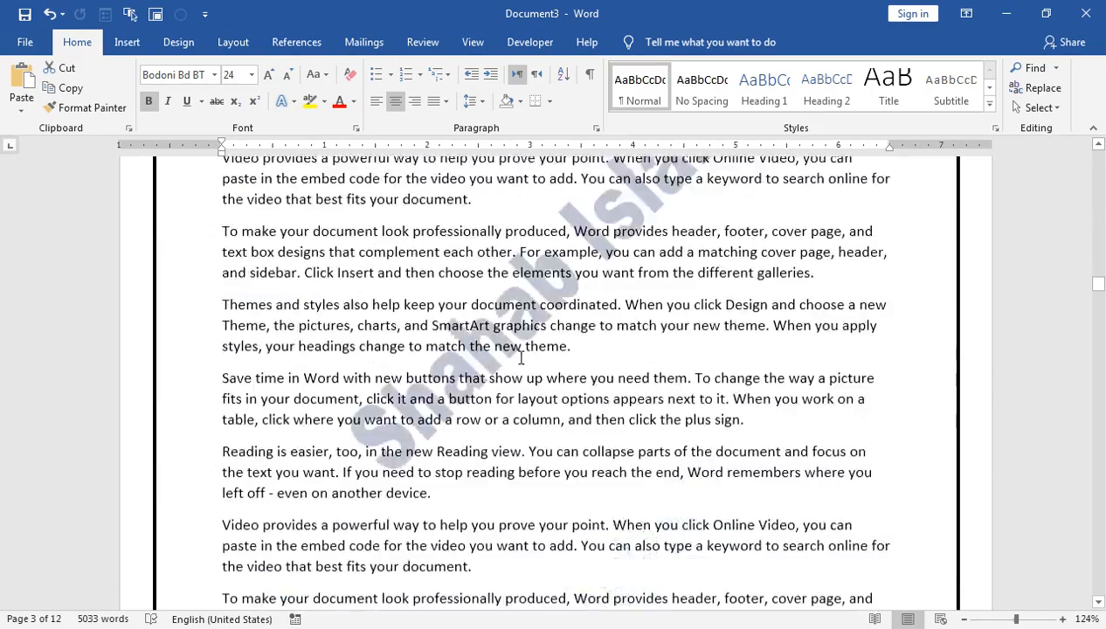
scroll(482, 371, "down", 12)
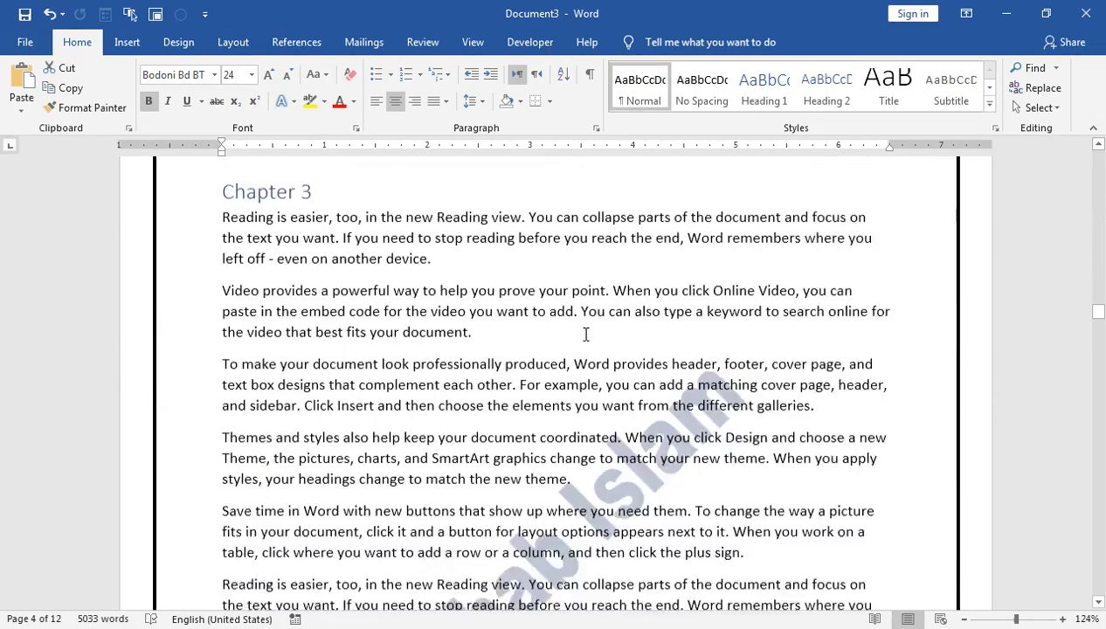
scroll(585, 335, "down", 8)
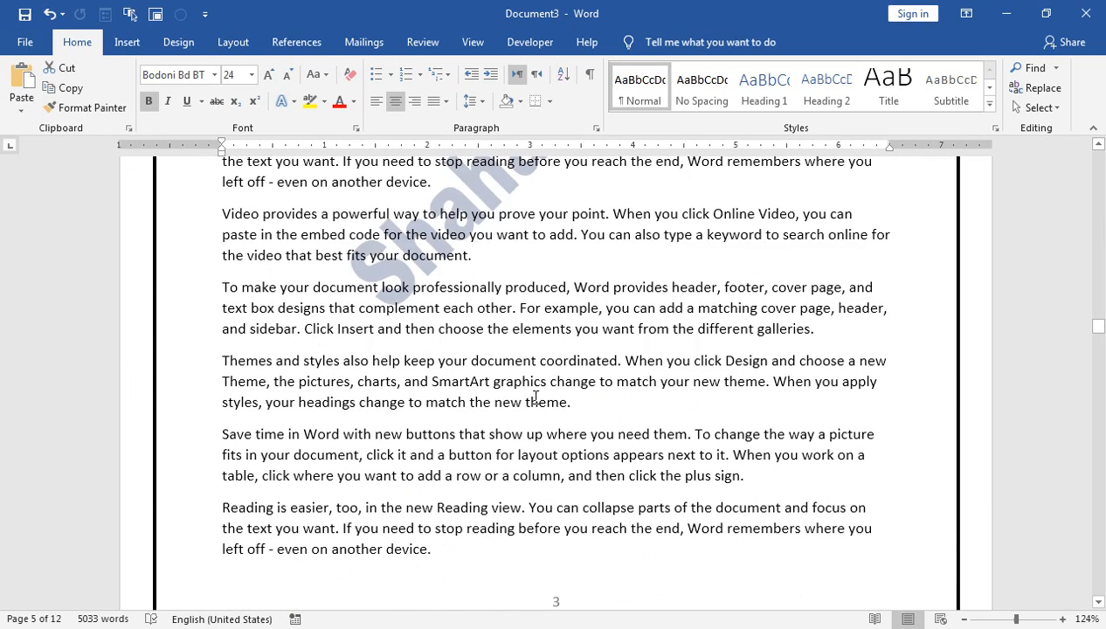
- Open the print preview and examine the pages from the cover page through the Chapter 3 page
left_click(25, 42)
left_click(69, 283)
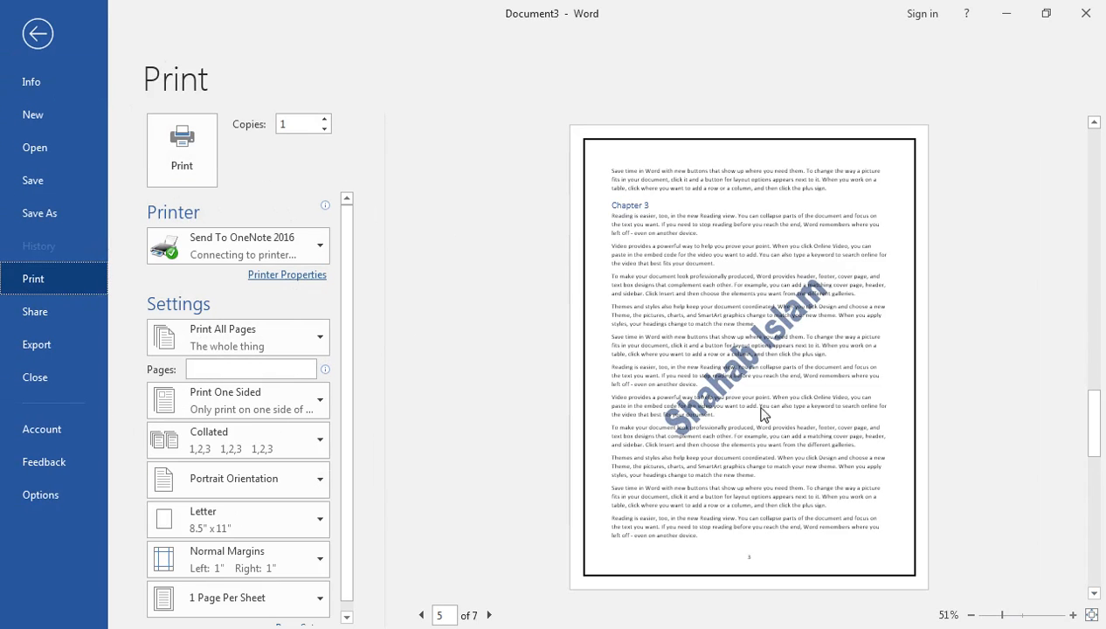
left_click(419, 615)
left_click(419, 615)
left_click(419, 615)
left_click(419, 615)
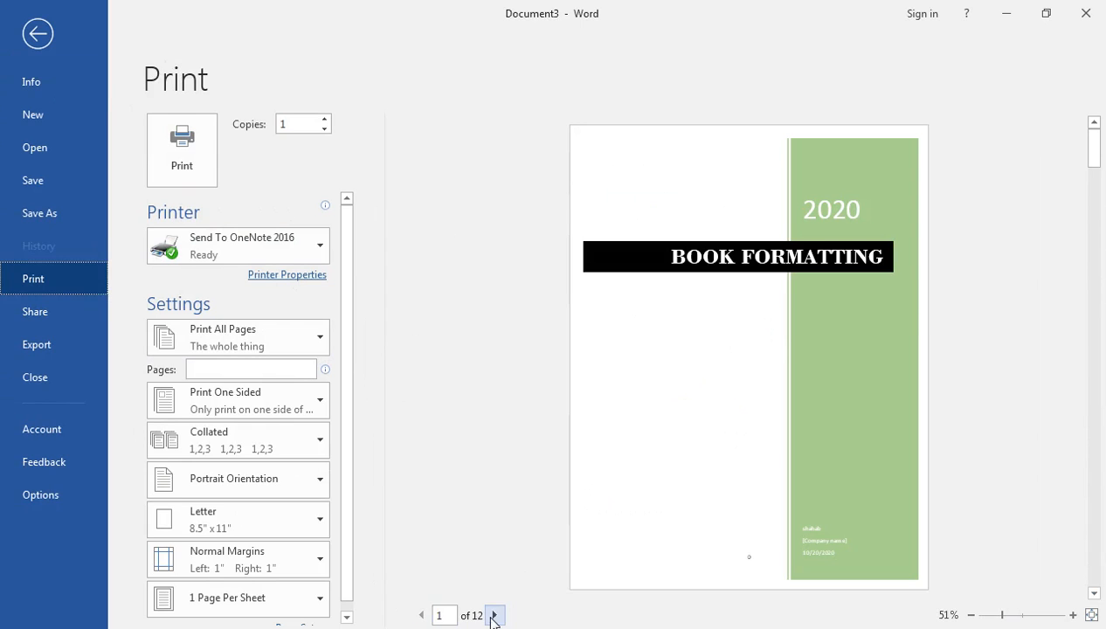
left_click(494, 615)
left_click(493, 615)
left_click(493, 615)
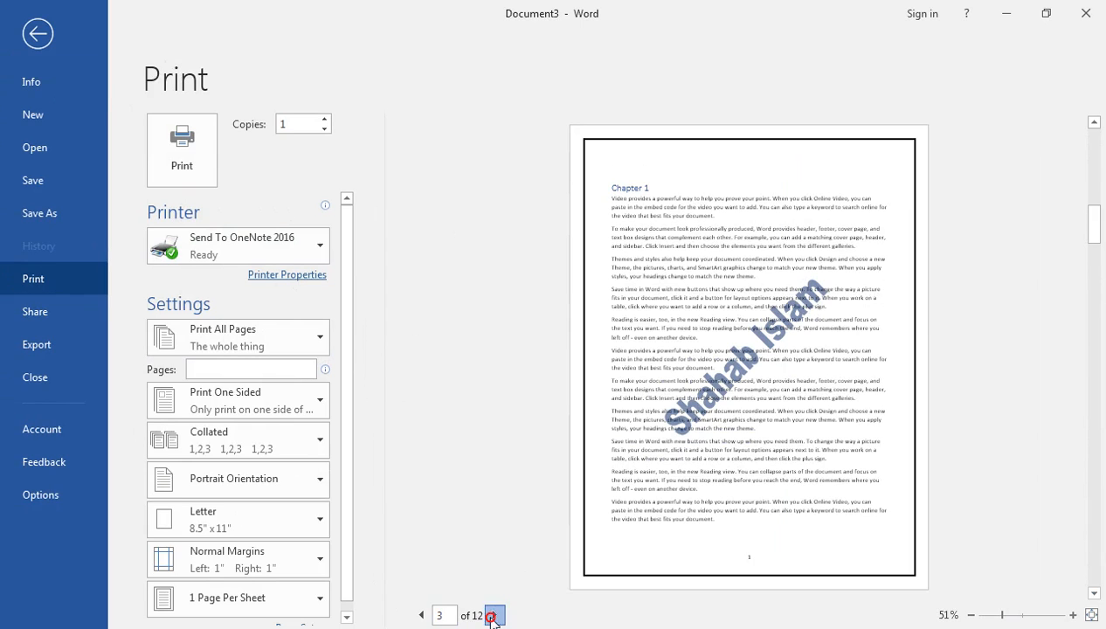
left_click(494, 615)
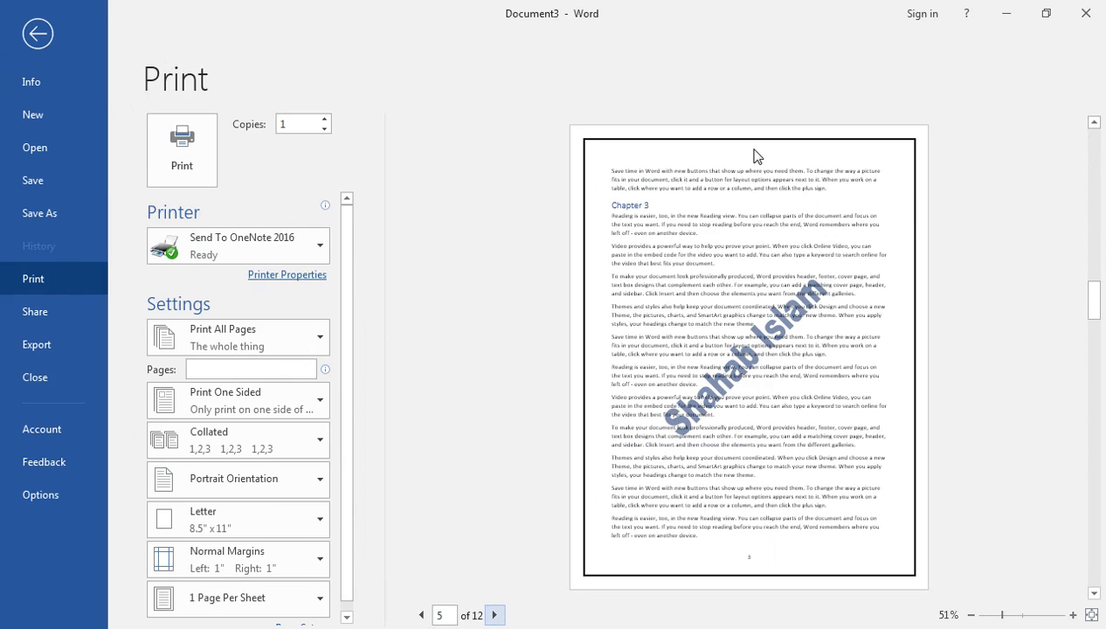
- View the print range options, try the custom page range 1-5 and clear it
left_click(305, 328)
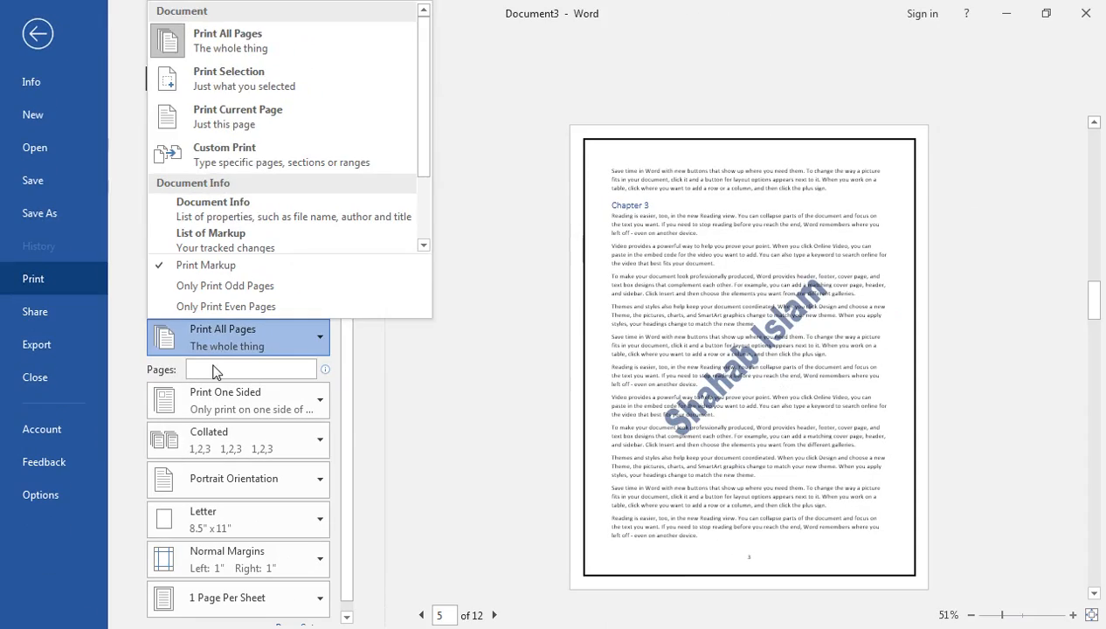
left_click(347, 591)
left_click(429, 302)
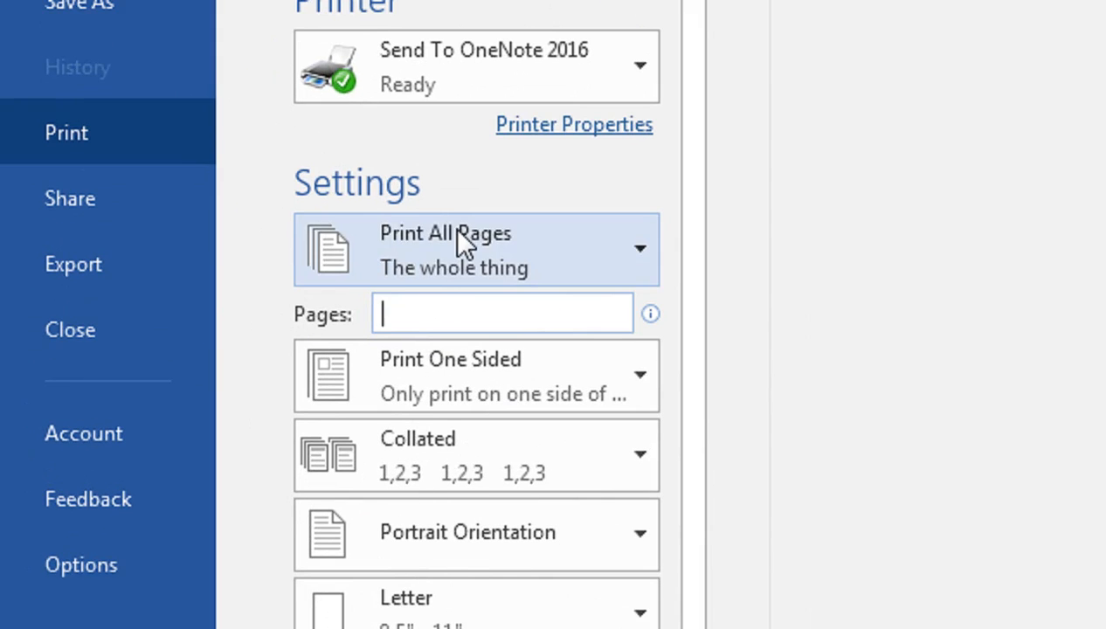
type("1-5")
key("BackSpace")
key("BackSpace")
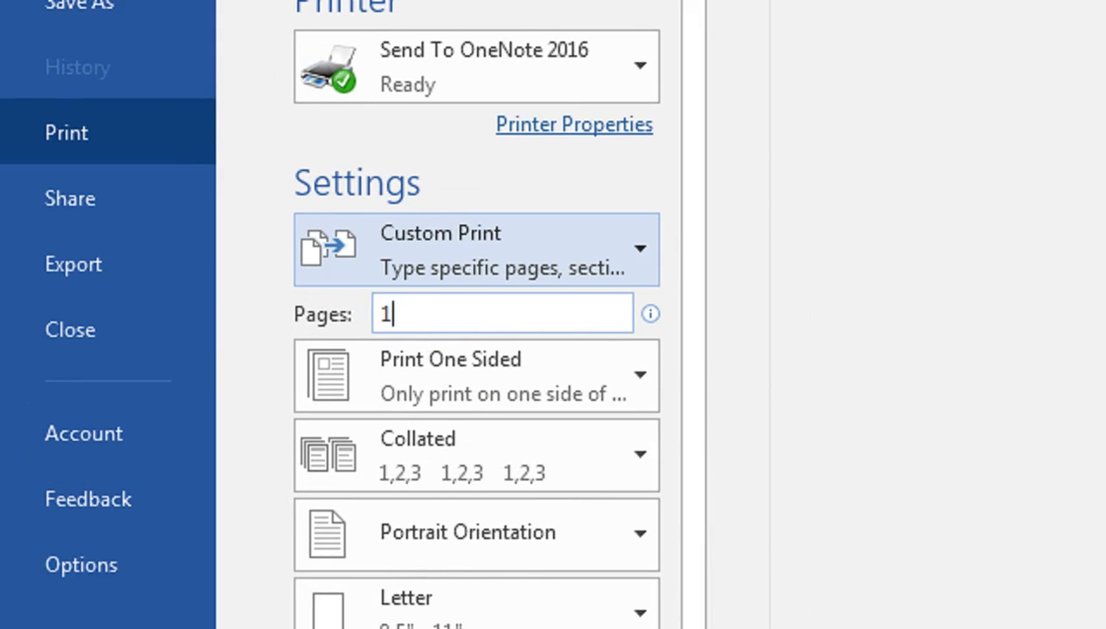
key("BackSpace")
- Try 2,5,6 as the individual pages to print and clear the entry
type("2,5,6")
key("BackSpace")
key("BackSpace")
key("BackSpace")
key("BackSpace")
key("BackSpace")
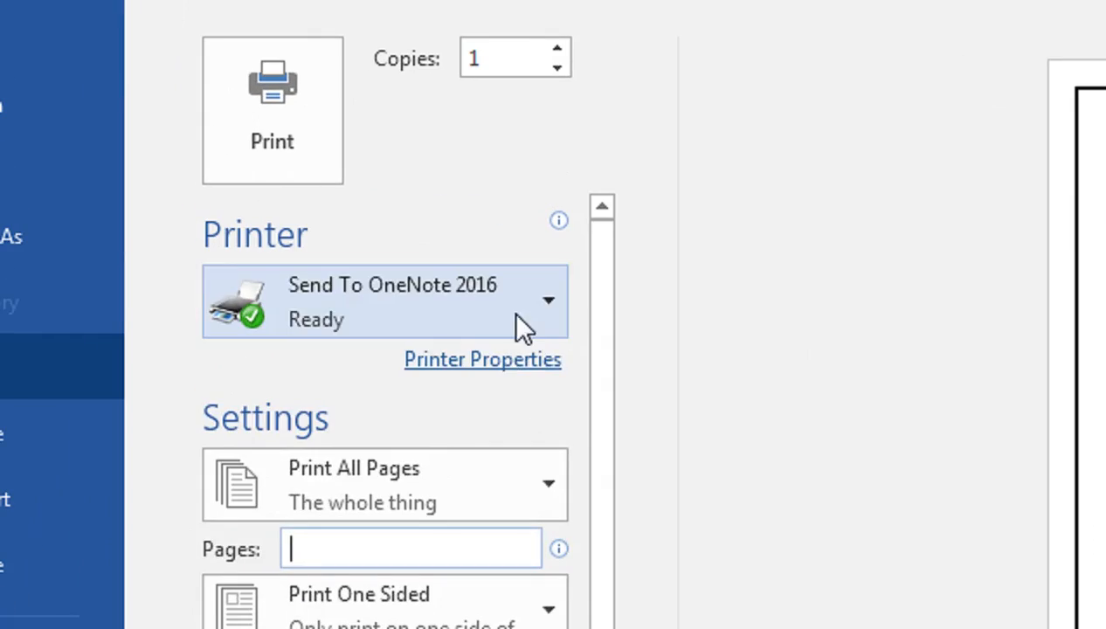
- View the available printers and set the number of print copies to 2
left_click(521, 324)
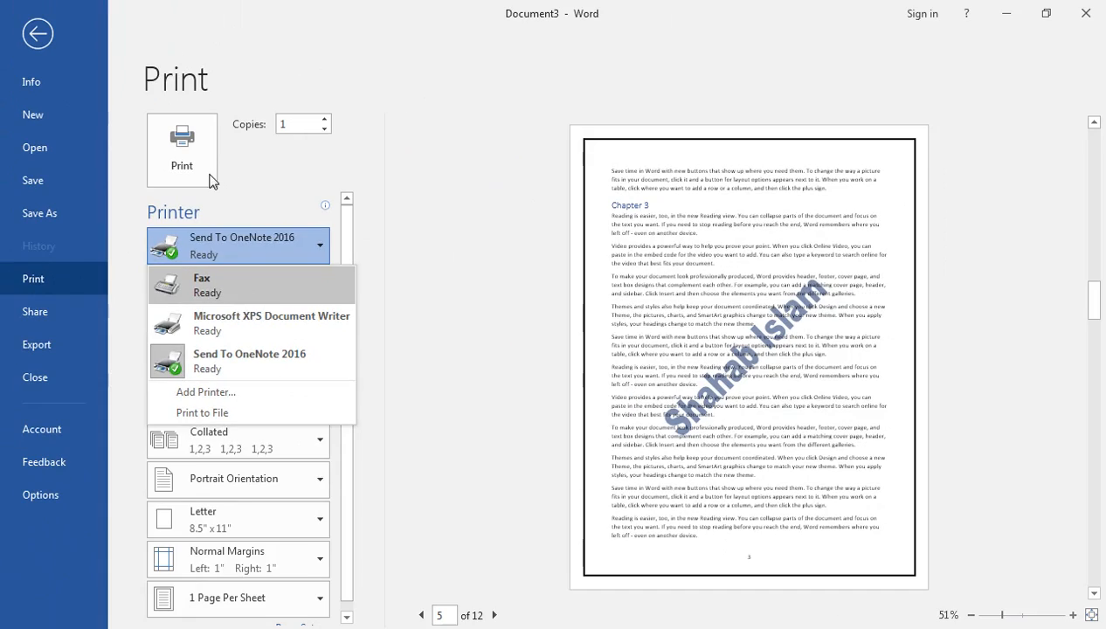
left_click(466, 167)
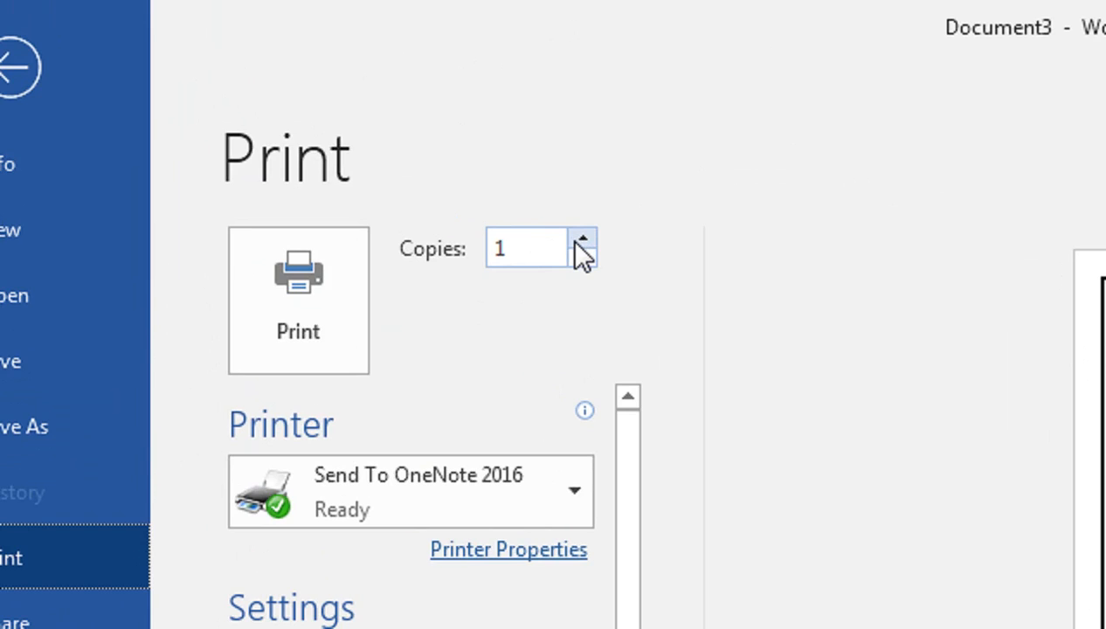
left_click(583, 242)
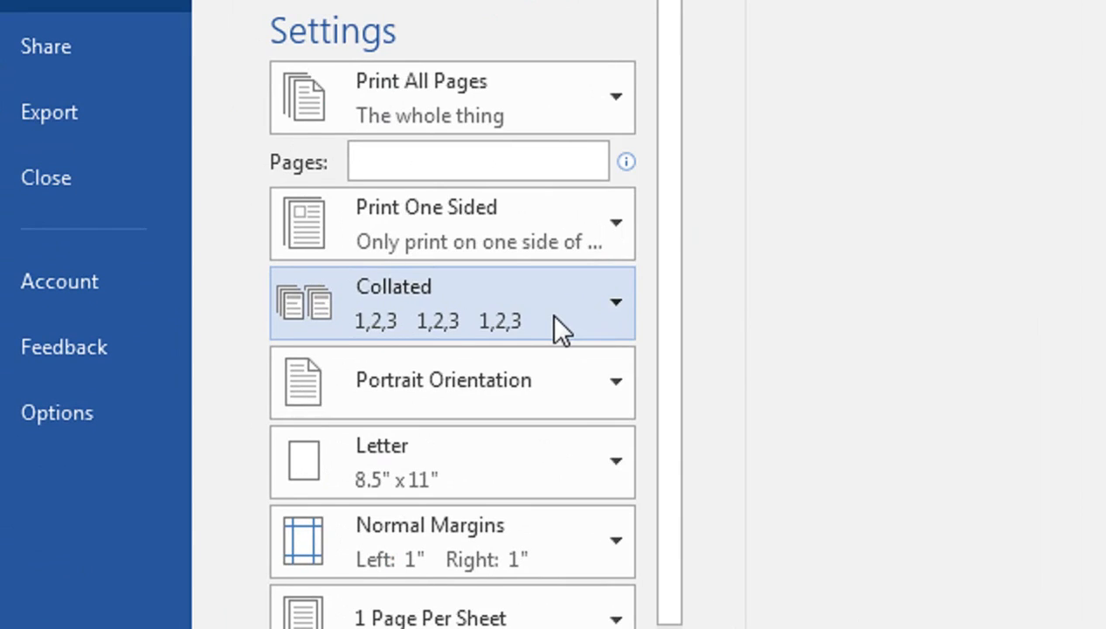
- Examine the collation choices and the available paper sizes in the print settings without changing them
left_click(554, 317)
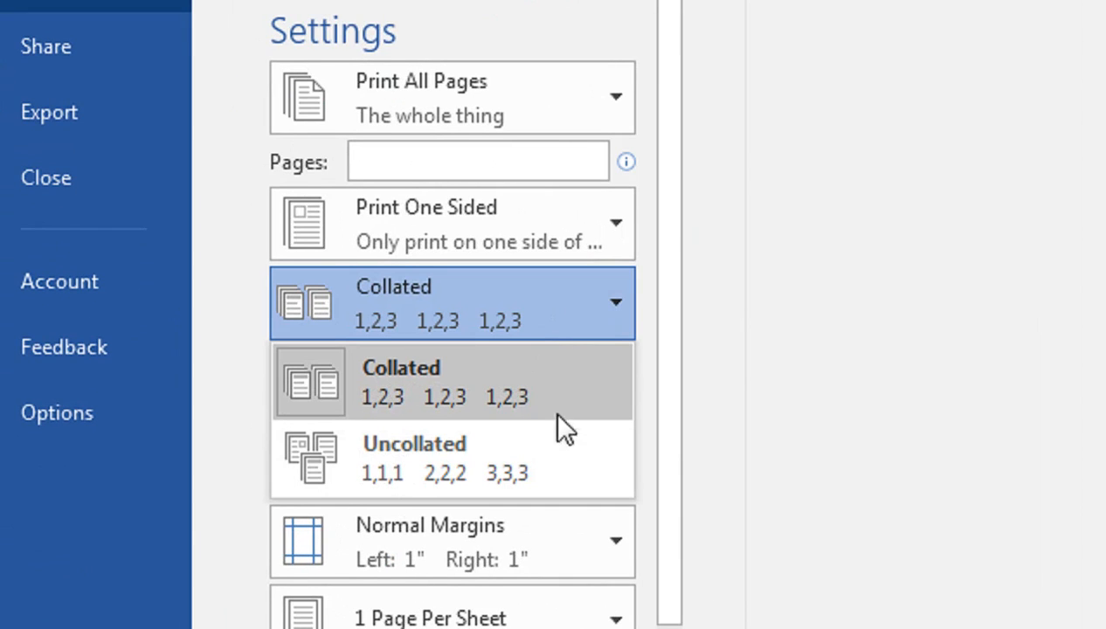
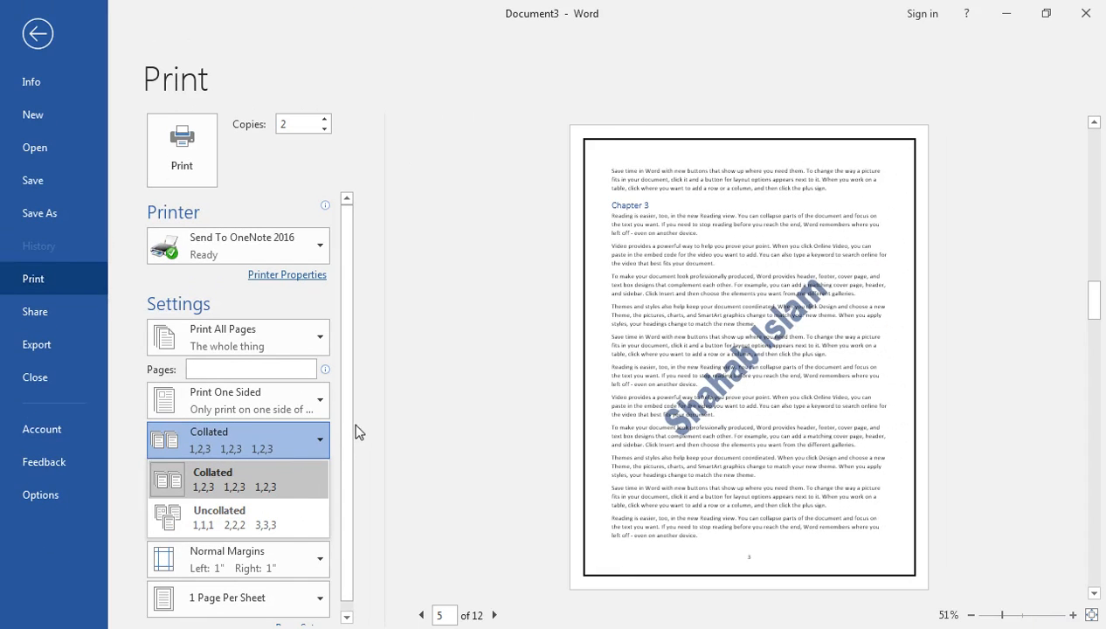
left_click(356, 430)
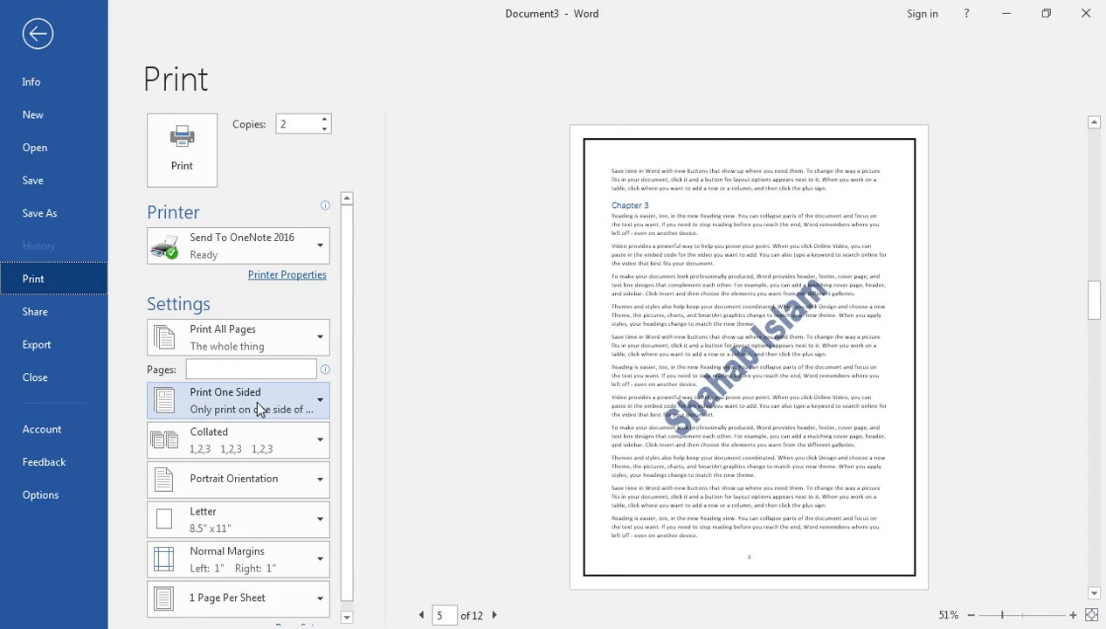
left_click(296, 514)
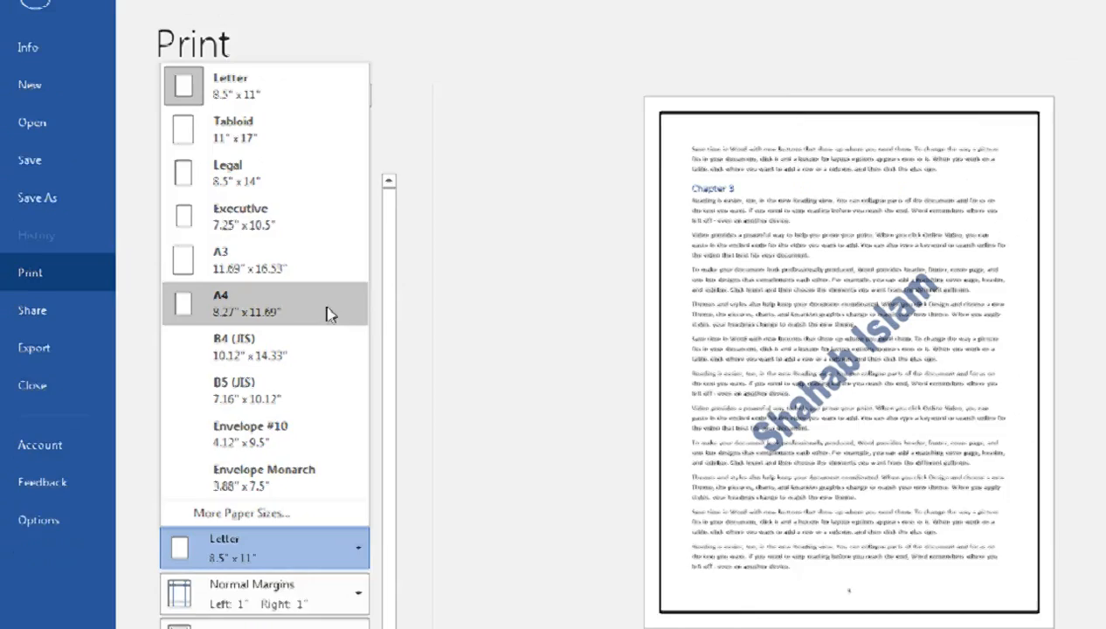
left_click(380, 344)
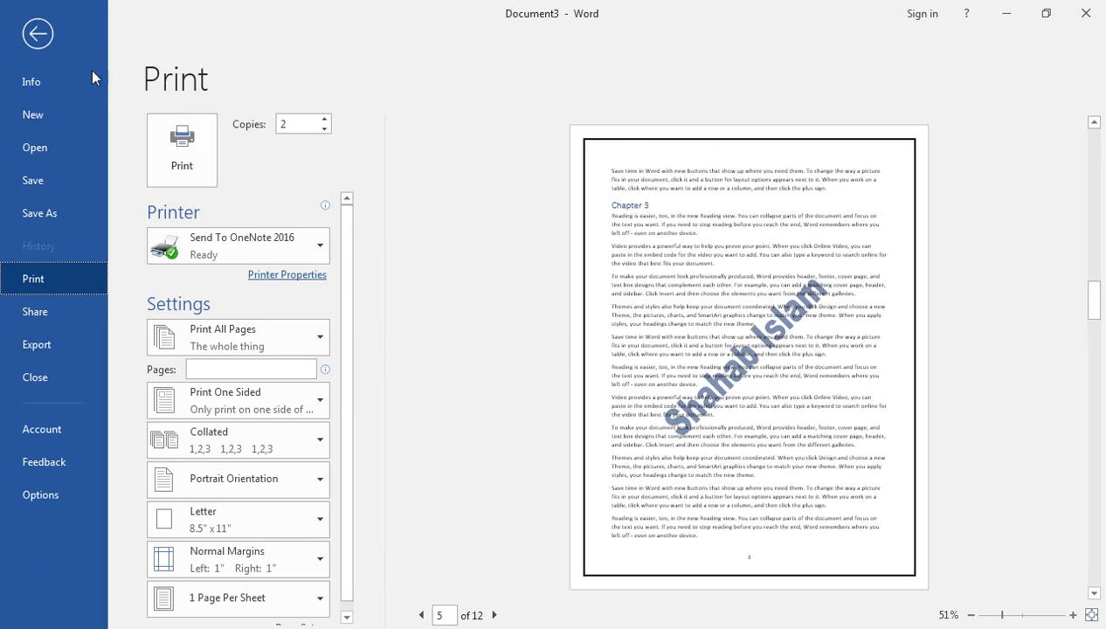
- Return from the print settings to the document's Chapter 1 page and view the preset margin options
left_click(41, 35)
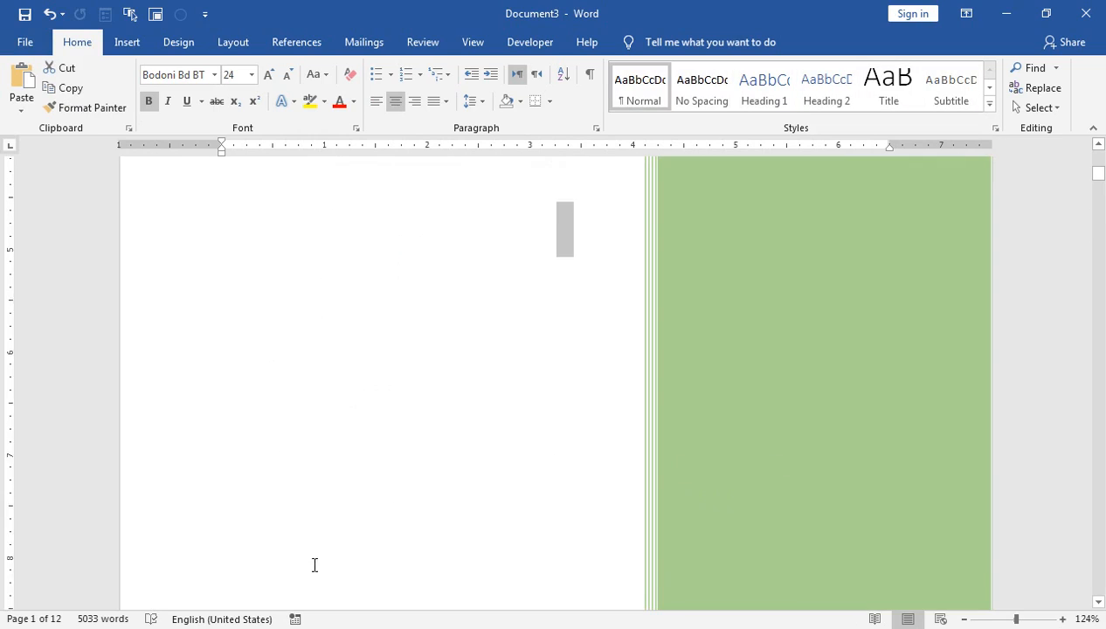
scroll(313, 562, "down", 5)
scroll(321, 495, "down", 10)
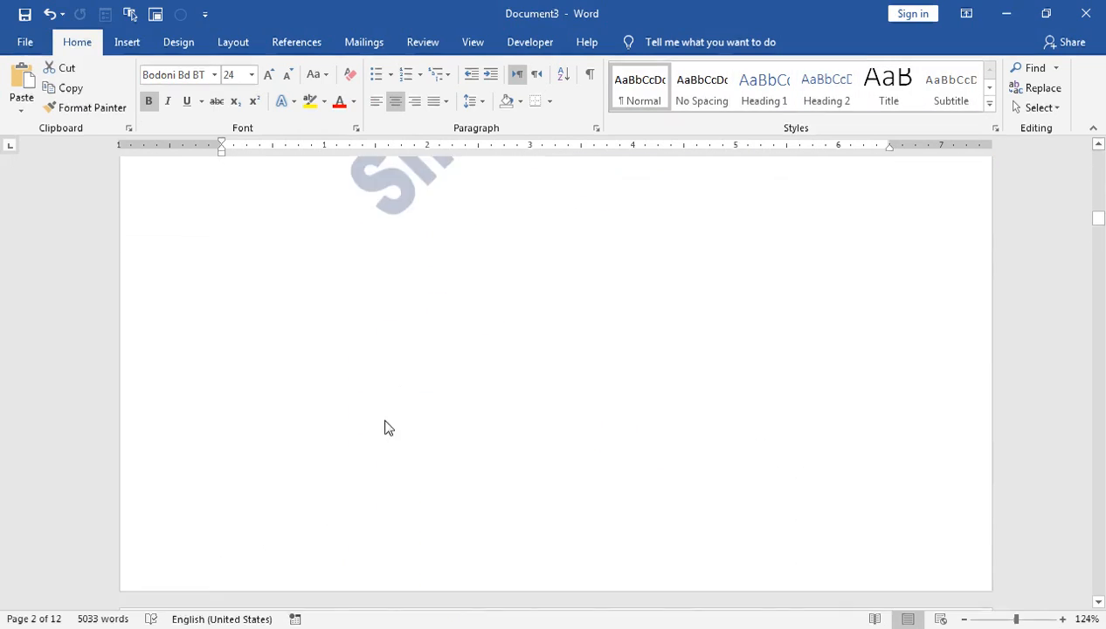
scroll(368, 460, "down", 1)
left_click(233, 42)
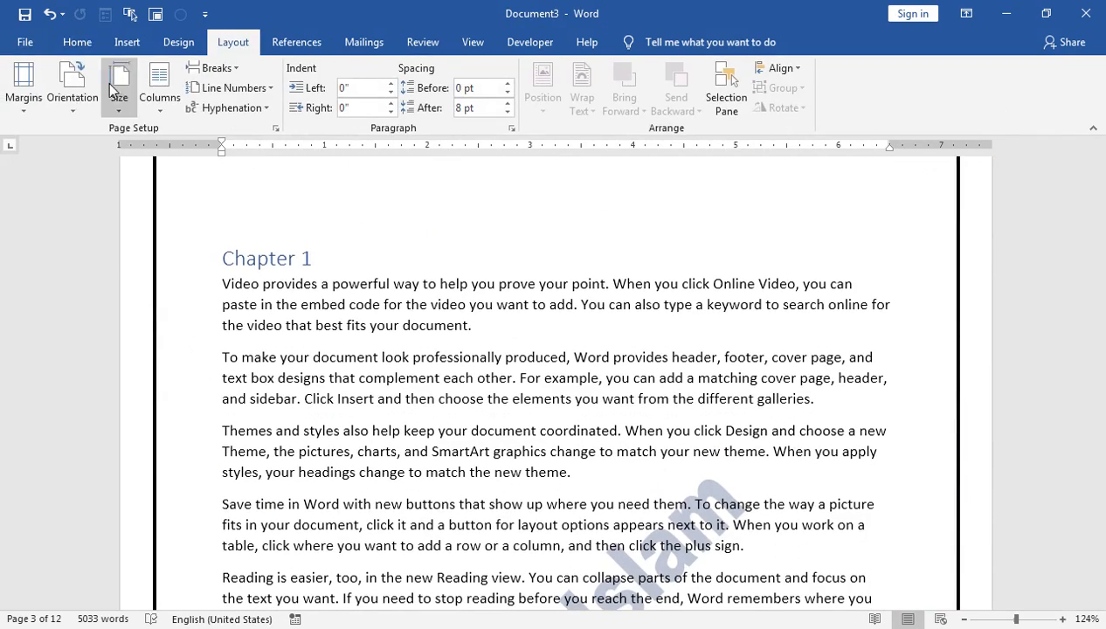
left_click(51, 140)
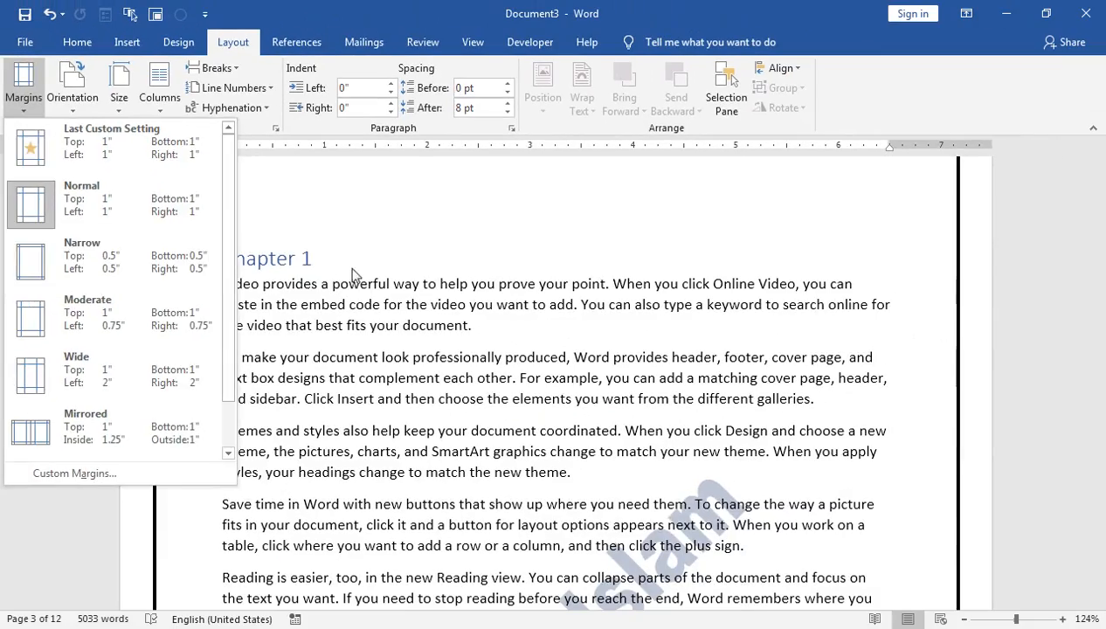
left_click(377, 441)
- Open the header area of the page containing Chapter 2 for viewing and close it again
scroll(339, 393, "down", 5)
scroll(339, 387, "down", 12)
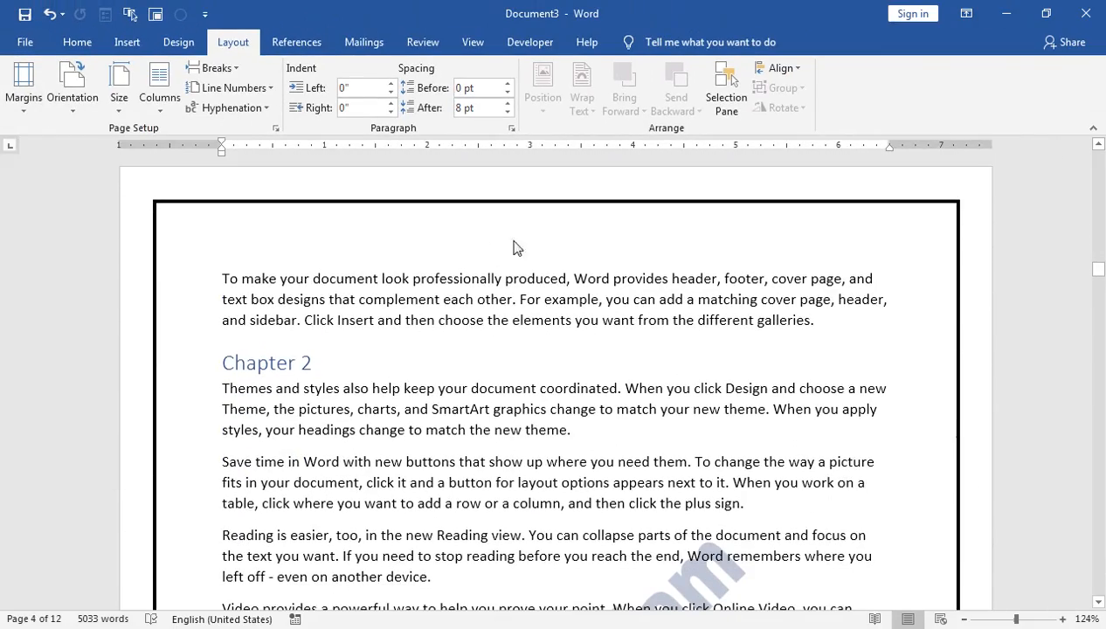
scroll(559, 524, "down", 6)
scroll(552, 478, "up", 10)
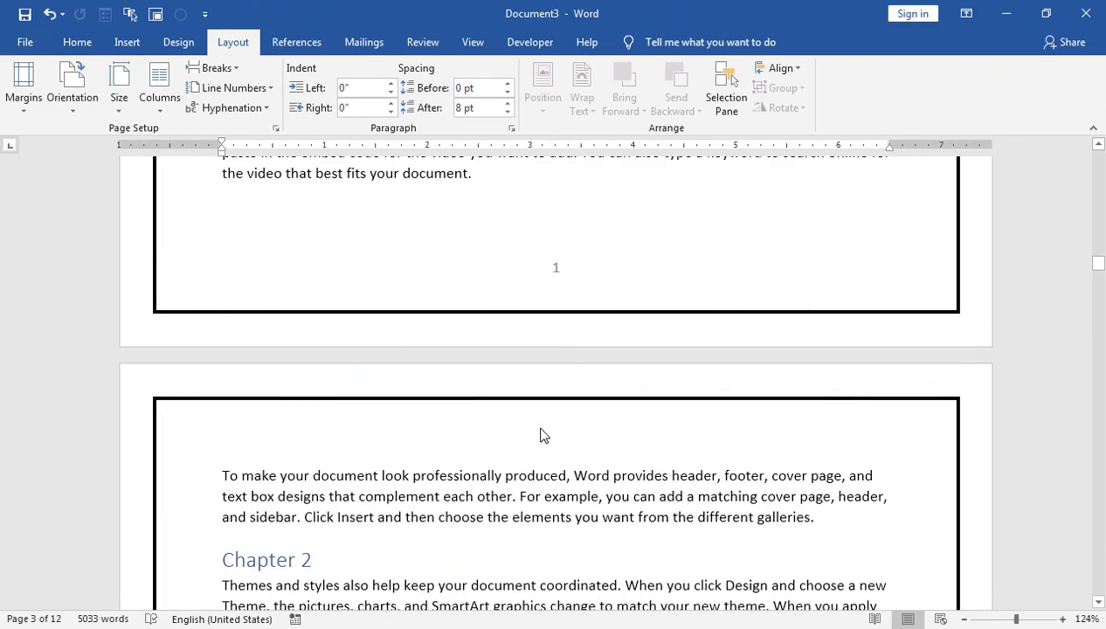
double_click(450, 421)
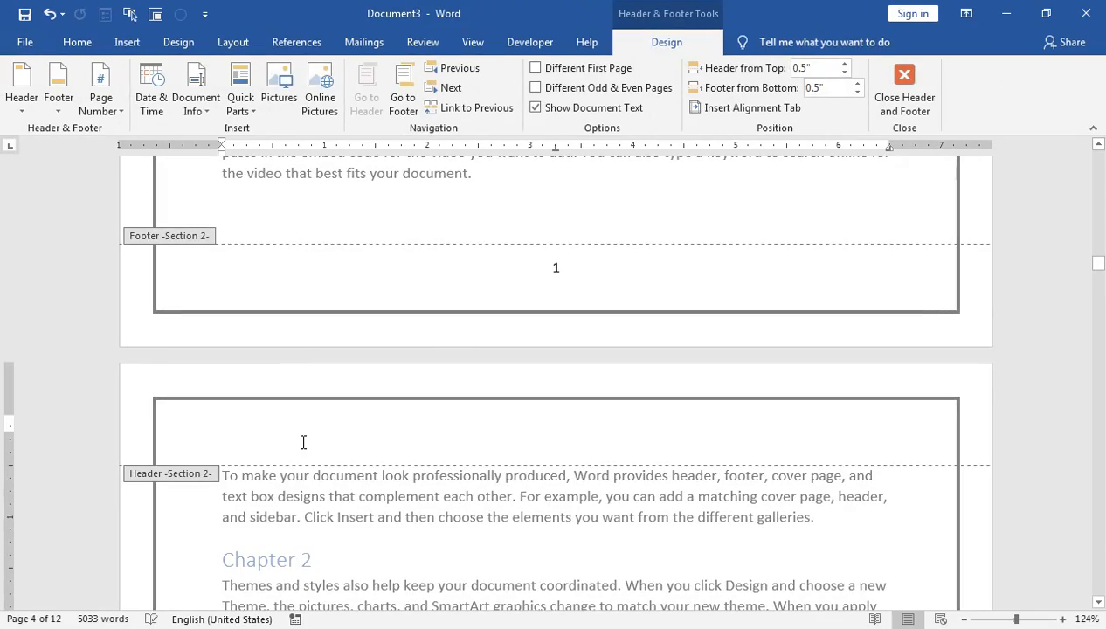
left_click(882, 103)
scroll(445, 448, "down", 7)
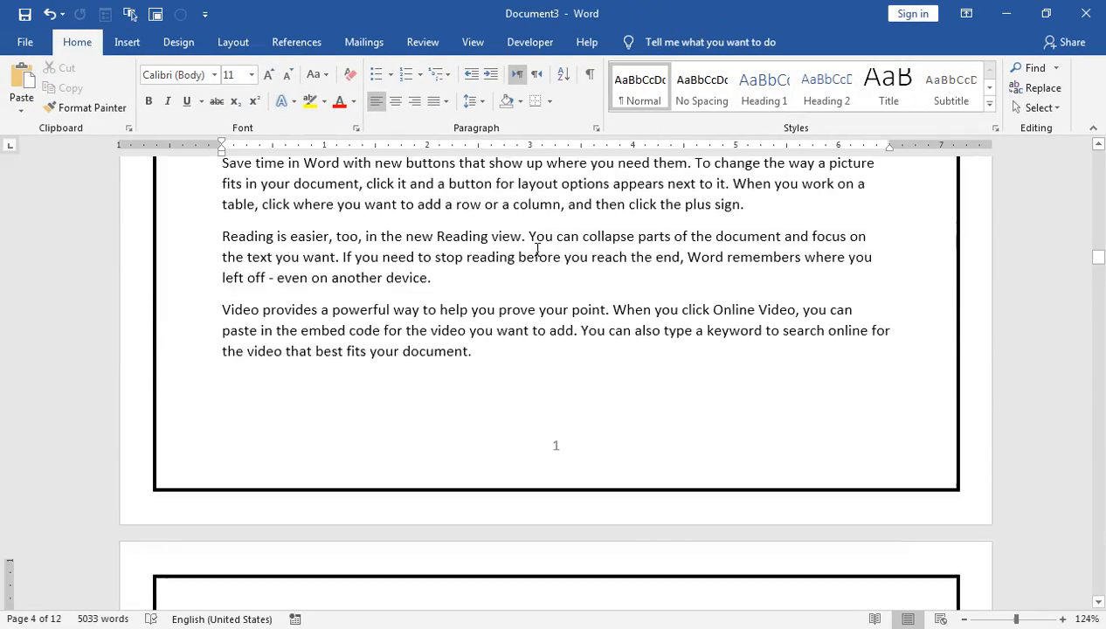
- View the available page background colors without applying one
left_click(178, 42)
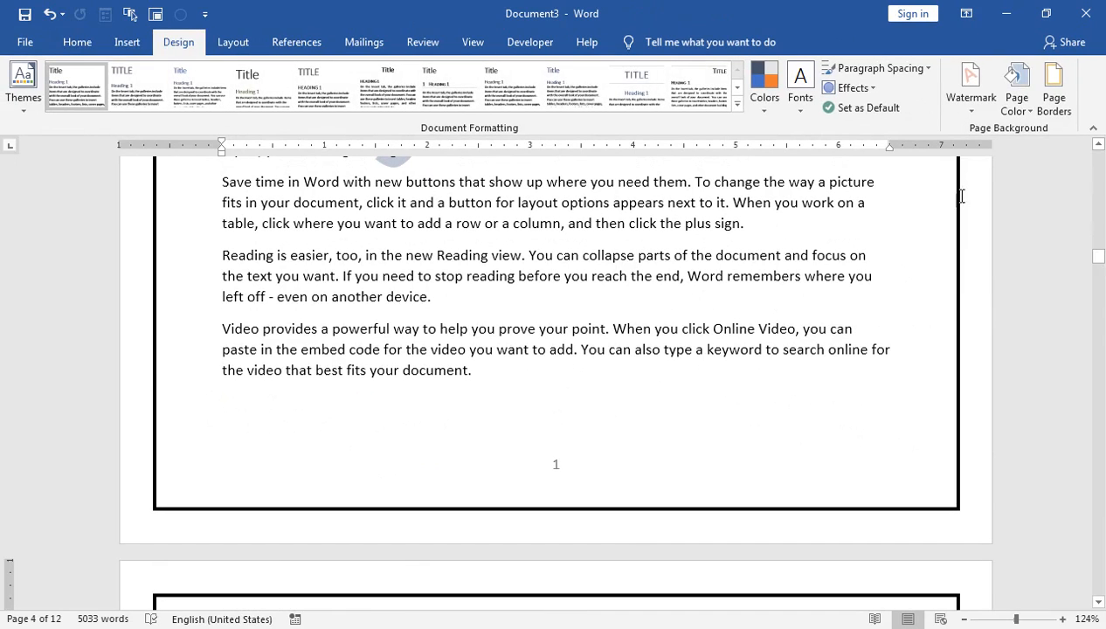
left_click(1004, 116)
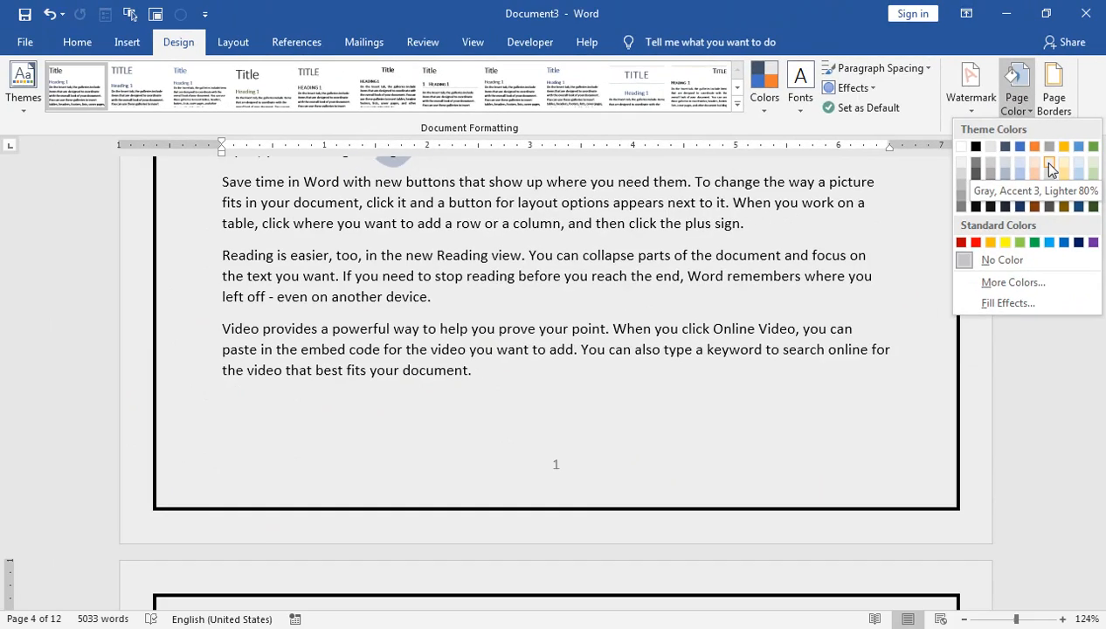
left_click(348, 501)
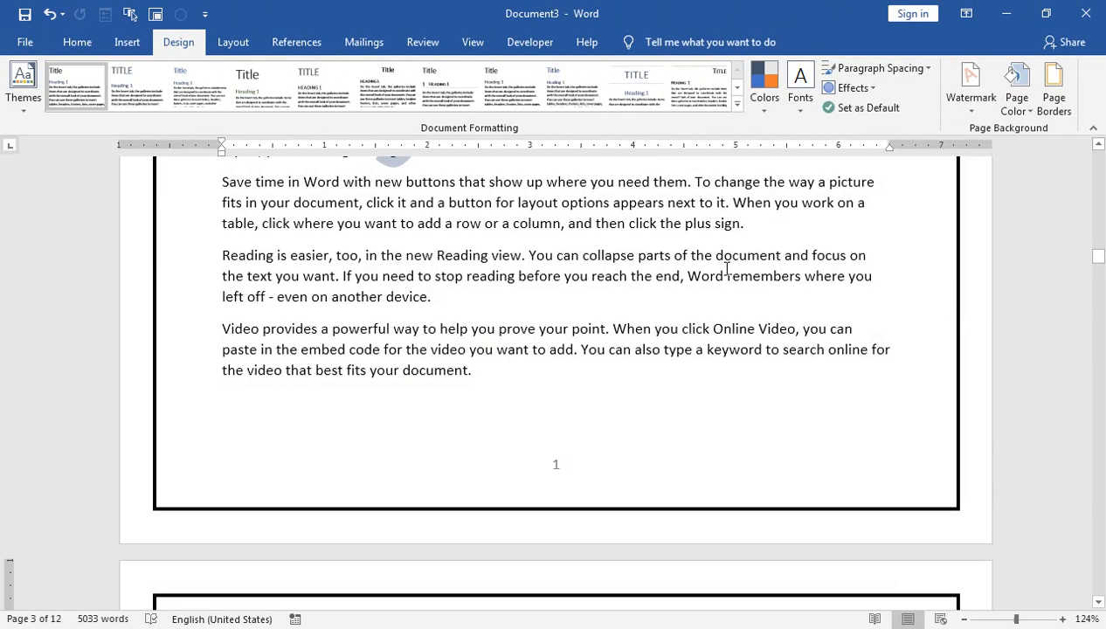
- View the table of contents levels that can be assigned to the Chapter 1 heading
scroll(726, 269, "down", 3)
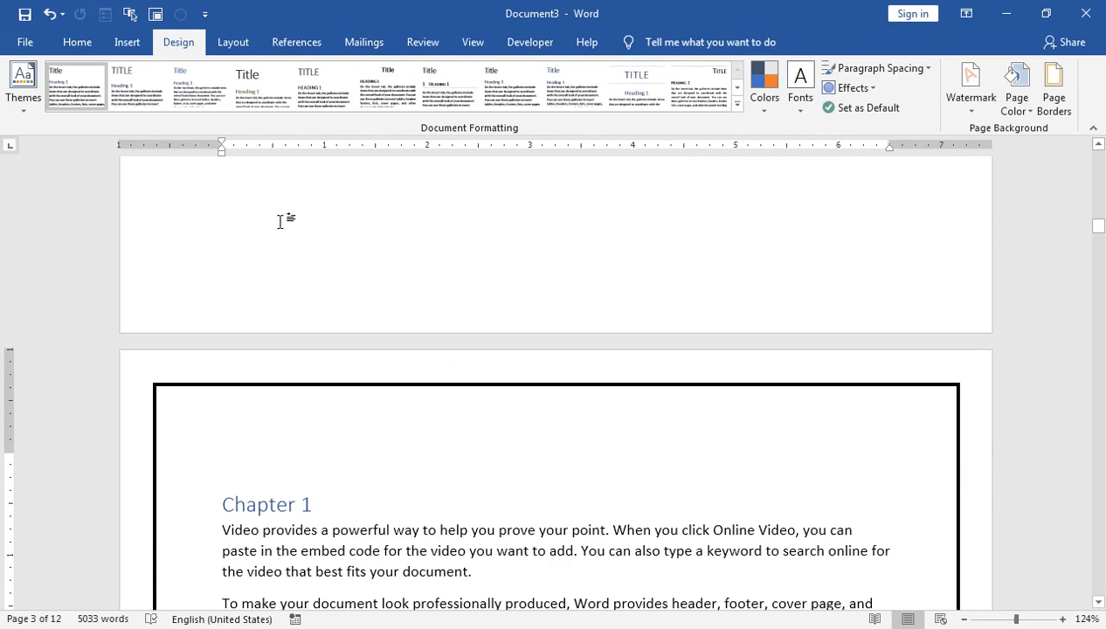
left_click(296, 42)
left_click(81, 67)
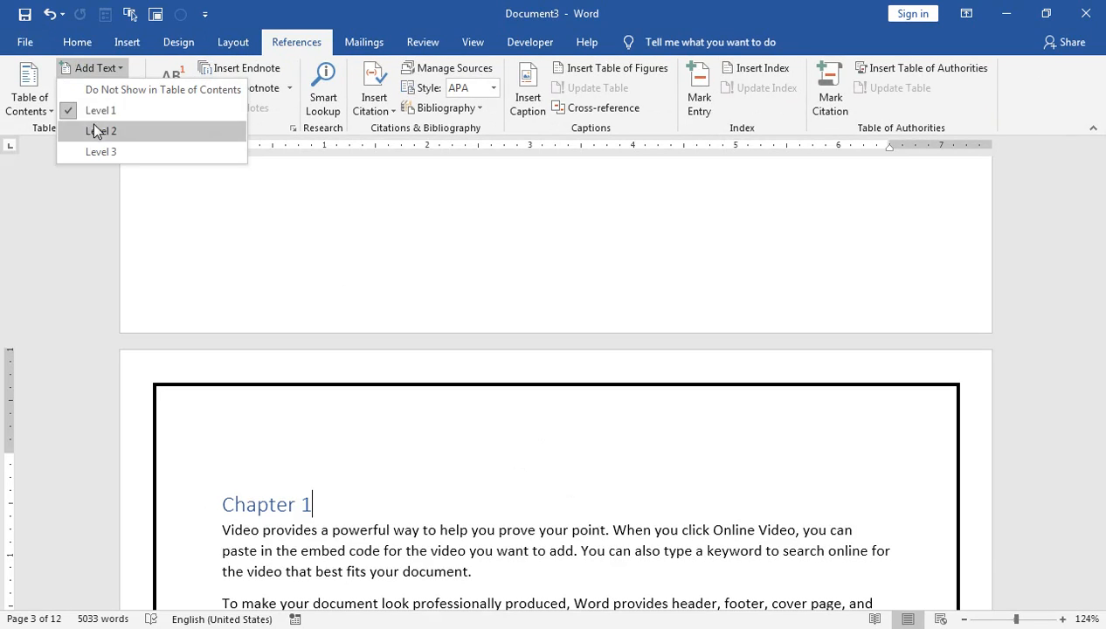
left_click(339, 501)
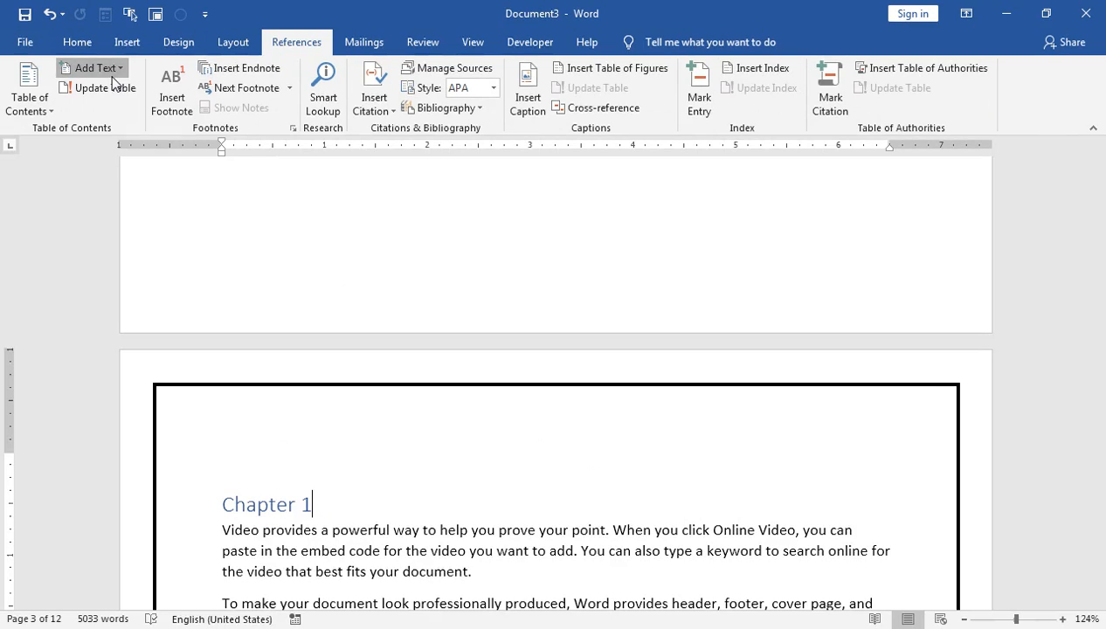
left_click(87, 67)
left_click(260, 449)
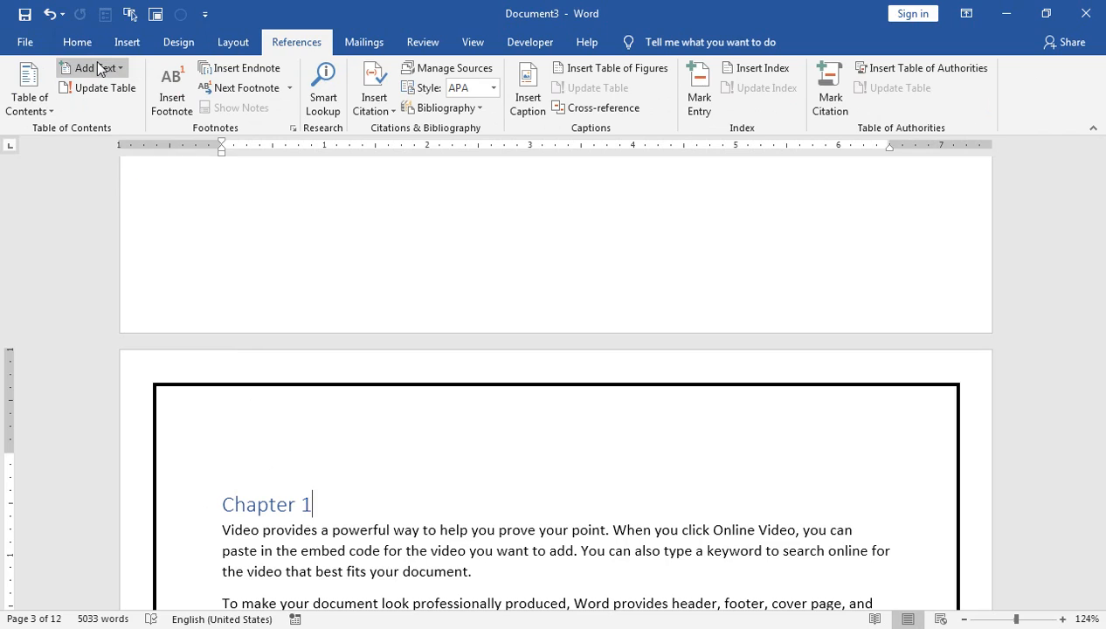
- Modify the Heading 1 style to use the Bodoni Bd BT font
left_click(80, 42)
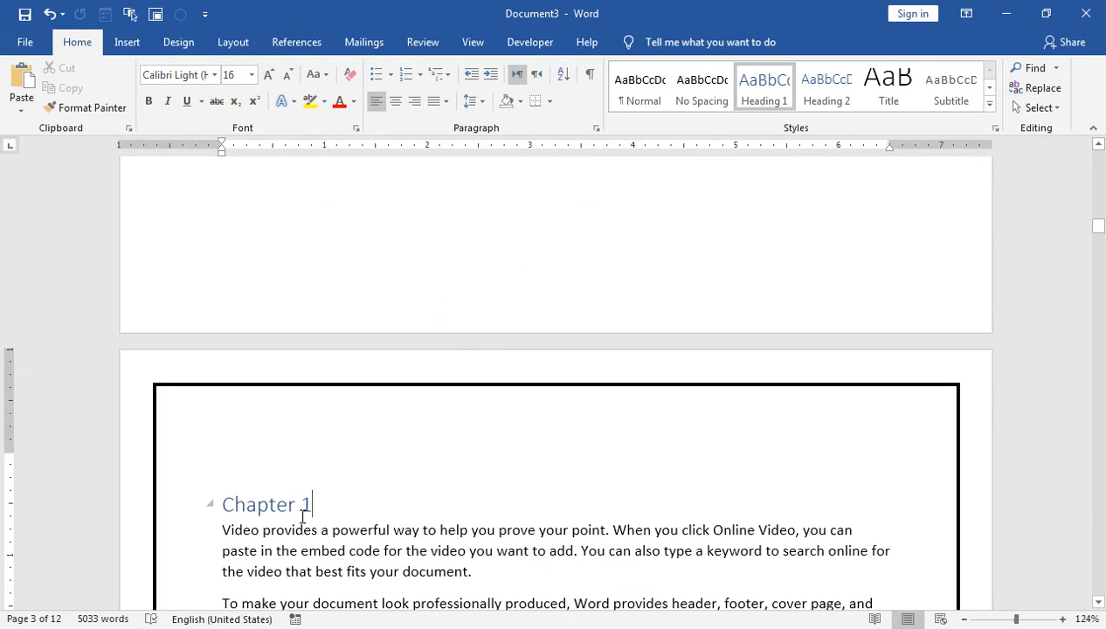
right_click(780, 96)
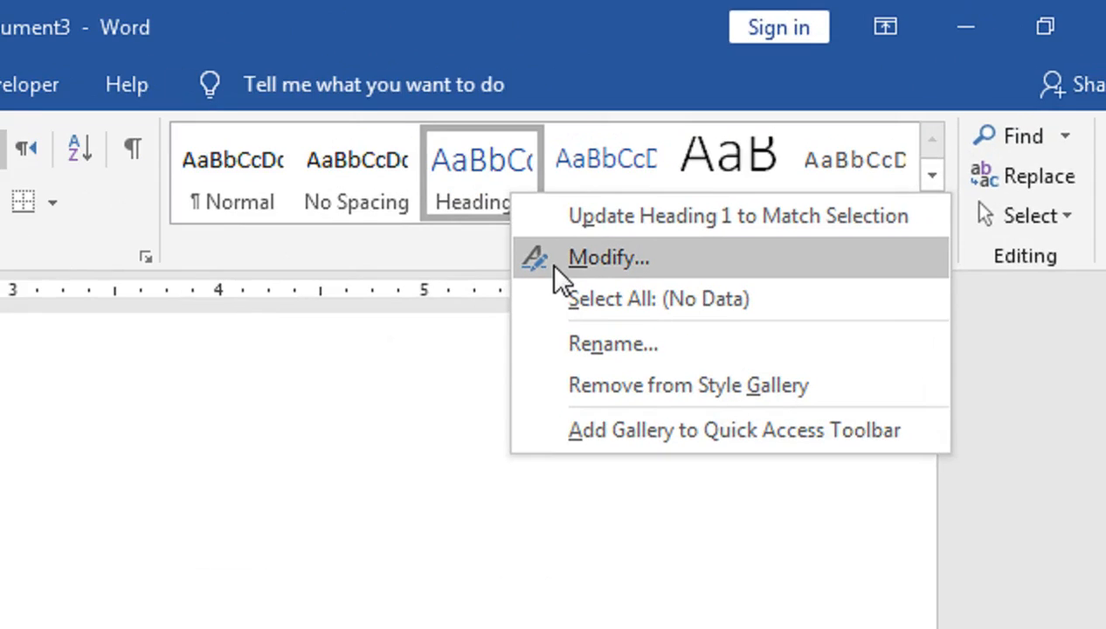
left_click(602, 257)
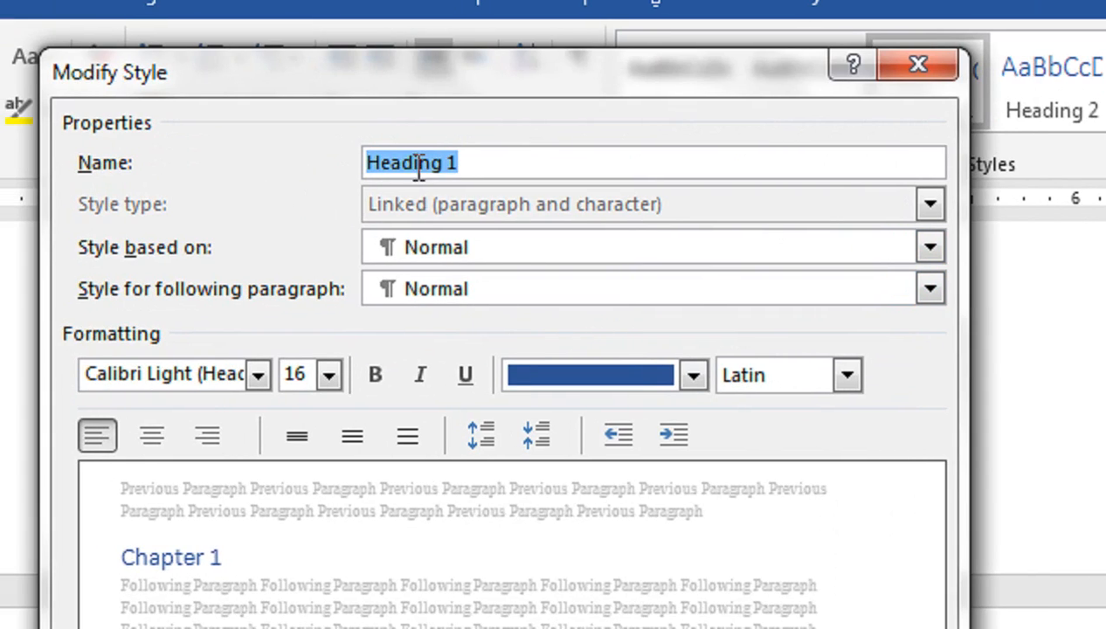
left_click(328, 375)
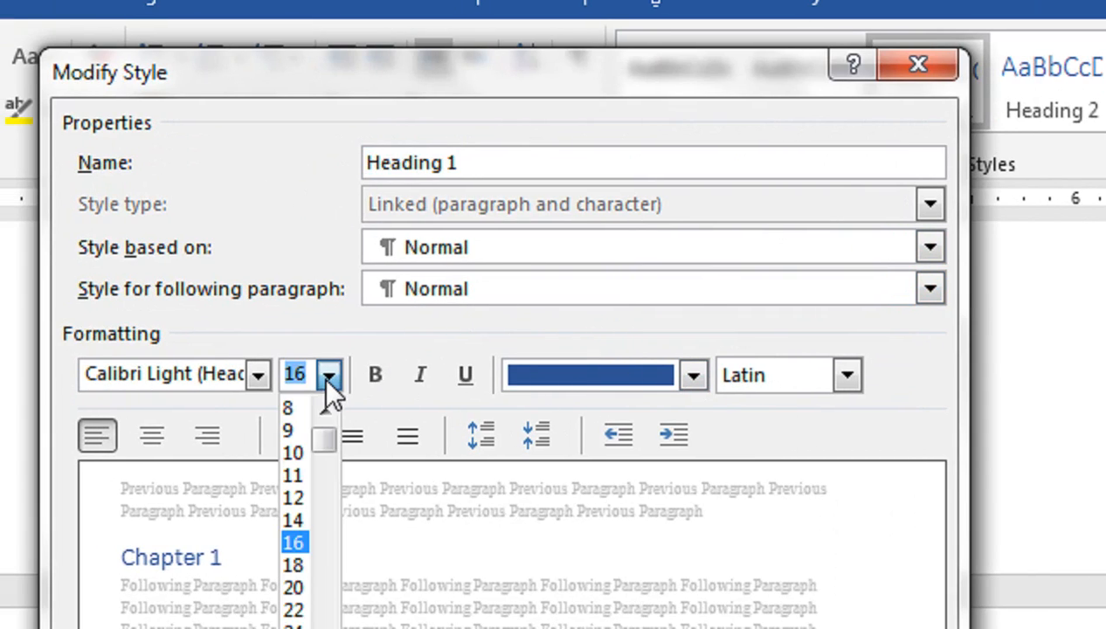
left_click(257, 374)
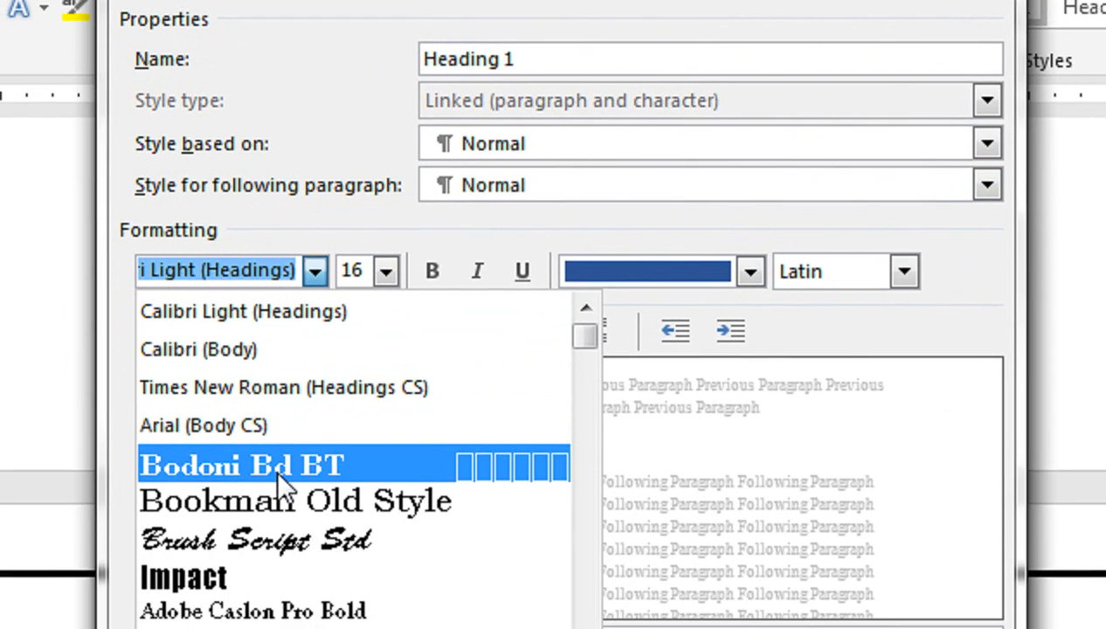
left_click(274, 467)
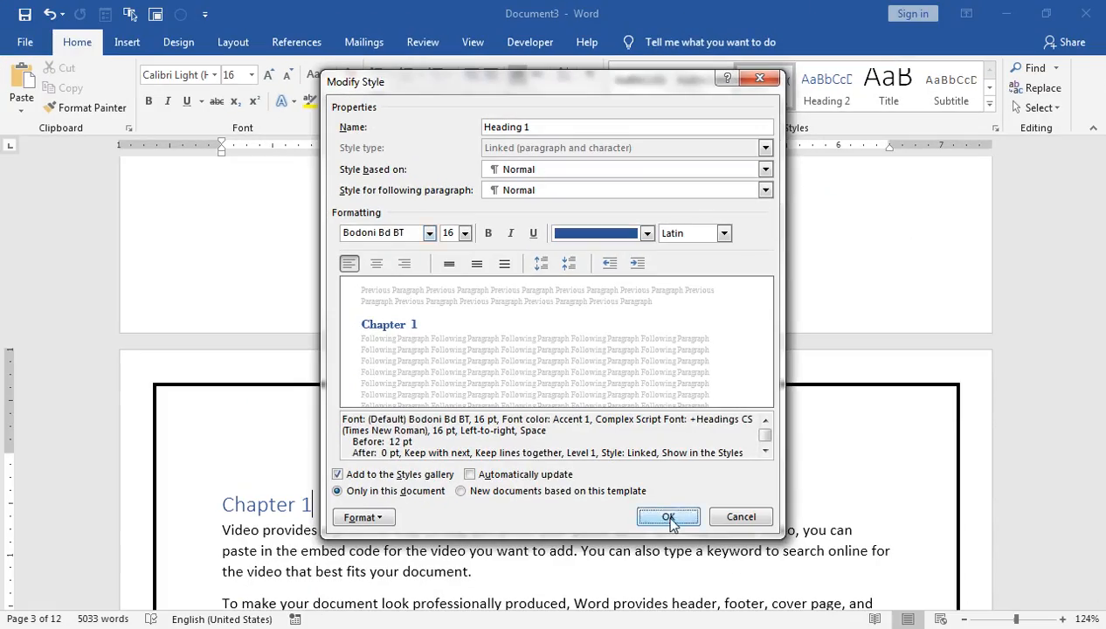
left_click(668, 517)
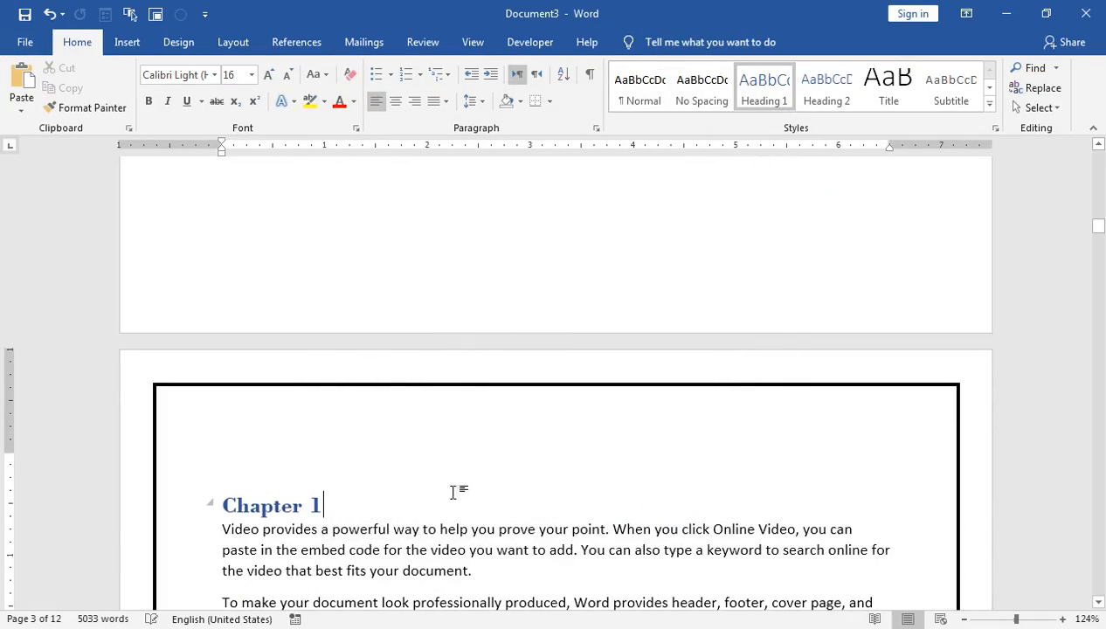
- Examine the chapter headings on the following pages for the modified Heading 1 formatting
scroll(419, 484, "down", 10)
scroll(420, 486, "down", 3)
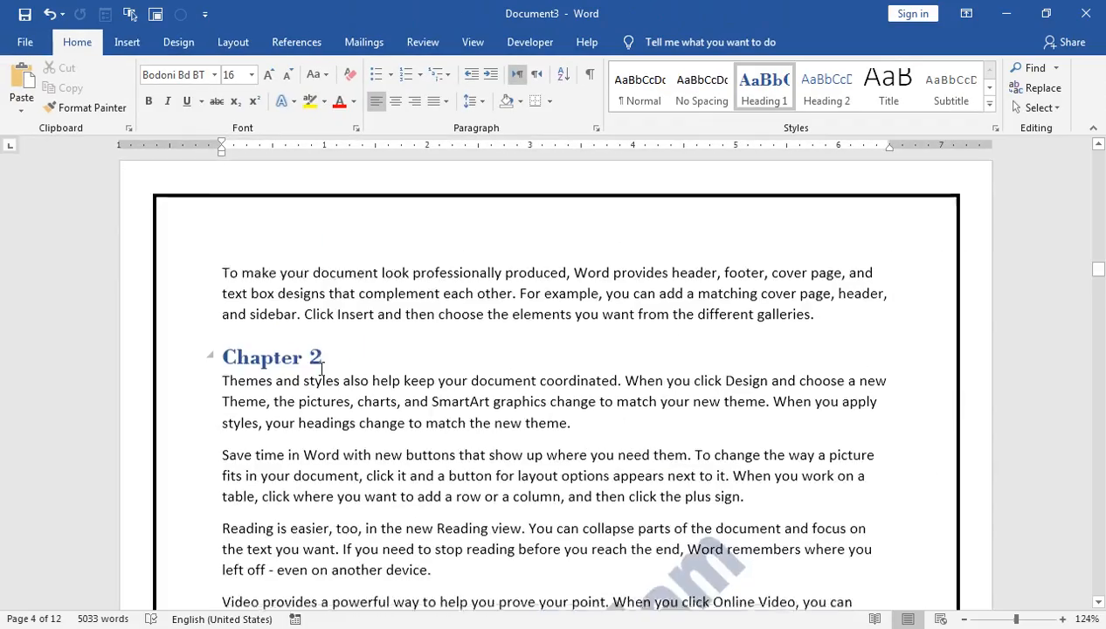
scroll(555, 310, "down", 4)
scroll(361, 411, "down", 10)
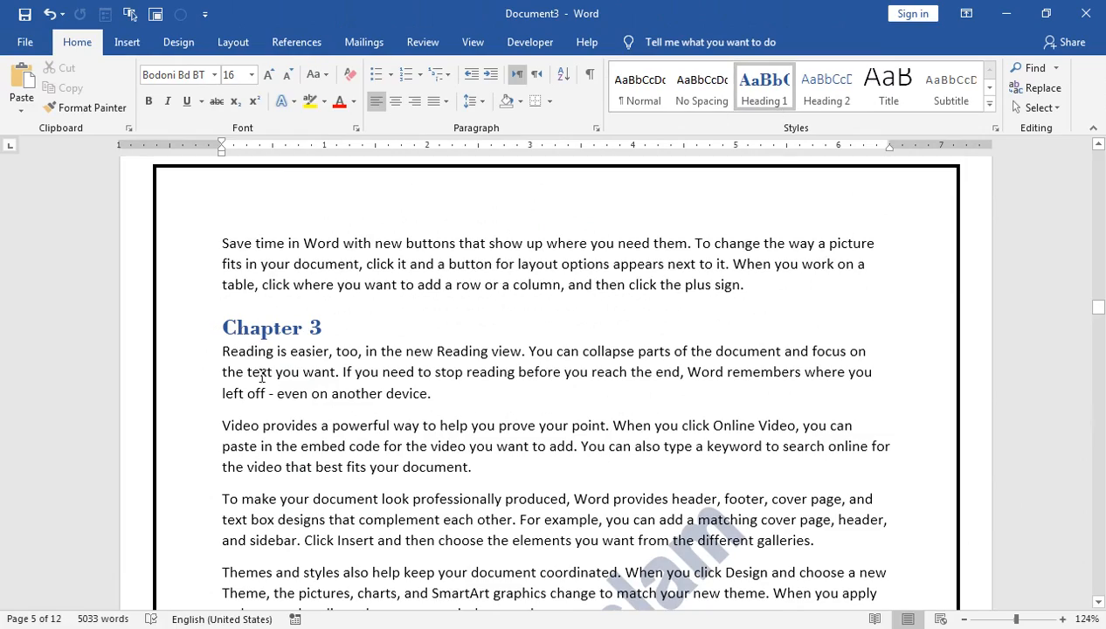
scroll(261, 376, "down", 15)
scroll(391, 451, "down", 10)
scroll(300, 201, "up", 15)
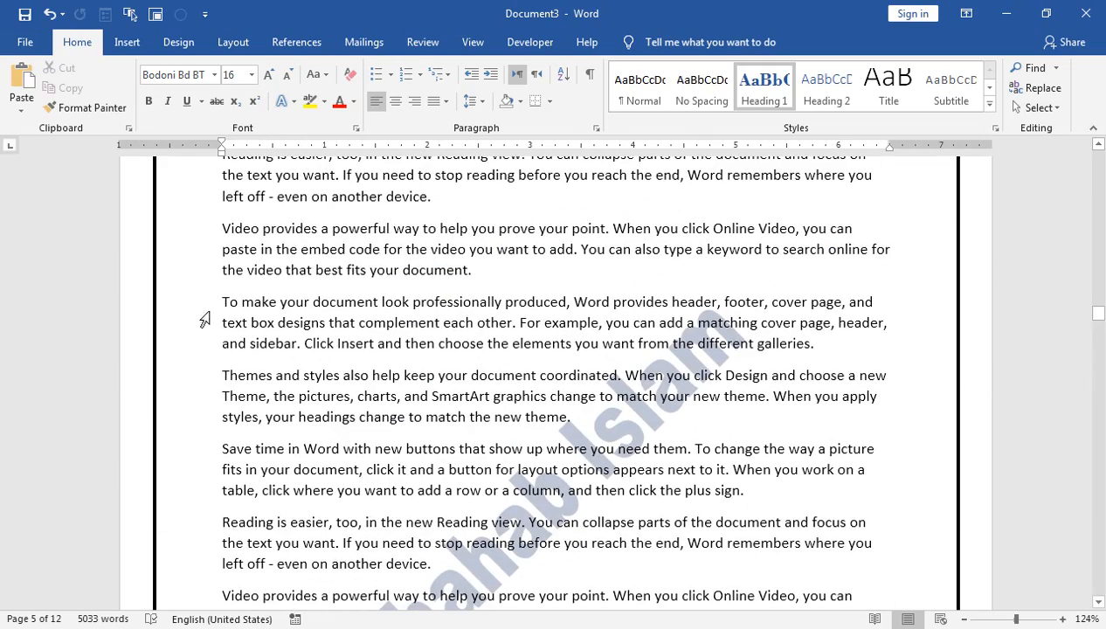
- Show the list of selectable objects in the Selection pane and close it
left_click(1056, 111)
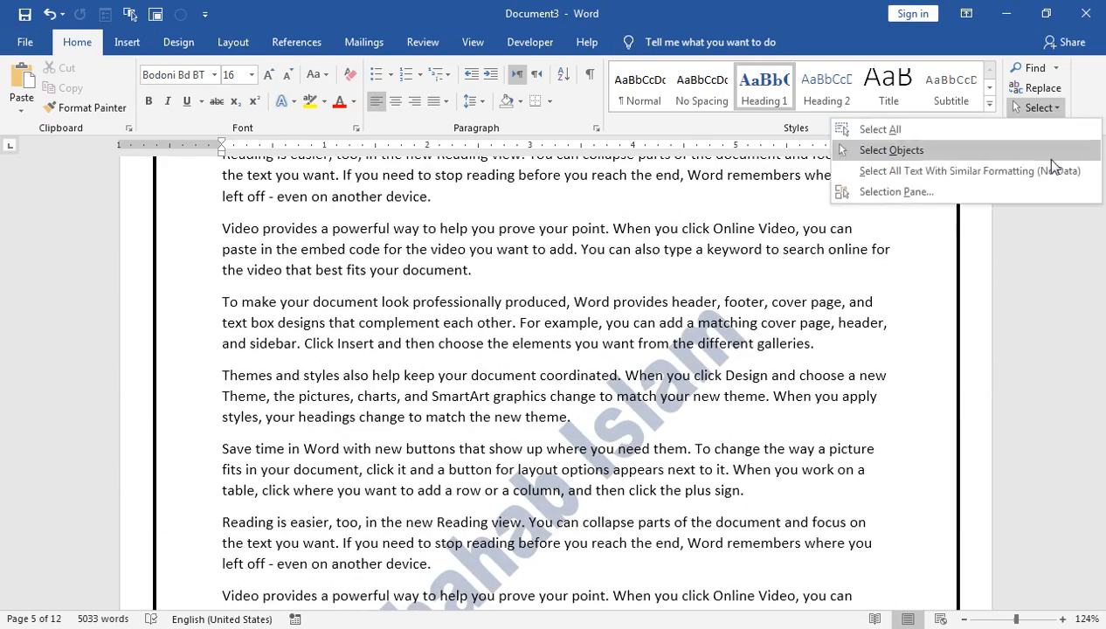
left_click(583, 343)
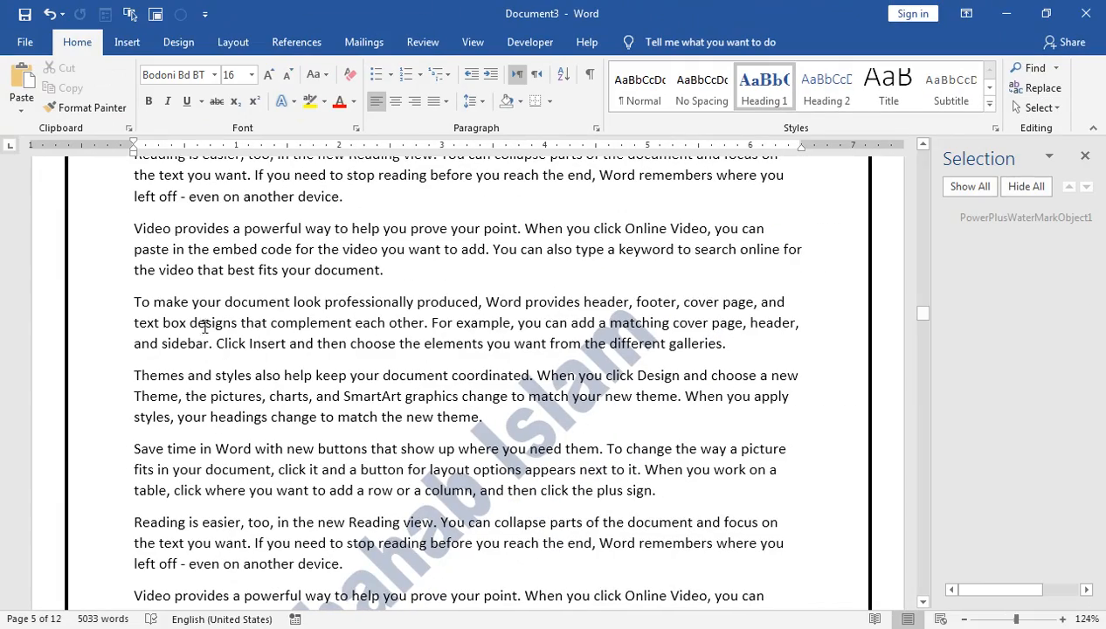
left_click(1083, 158)
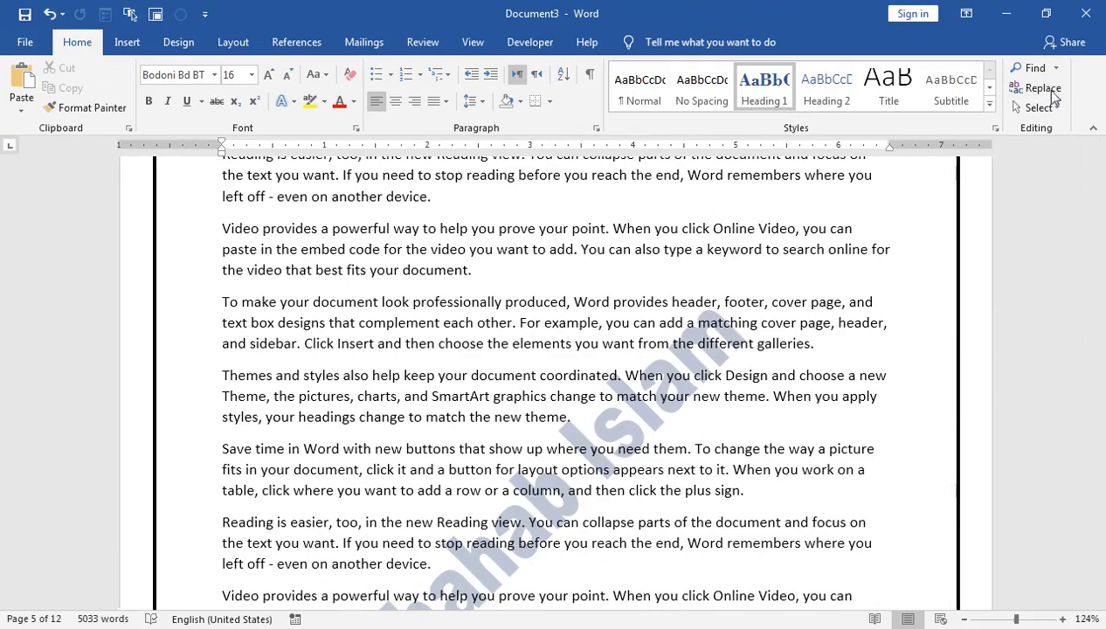
- Show the page thumbnails in the Navigation pane and jump to pages 10, 9 and 7 in turn
left_click(1056, 73)
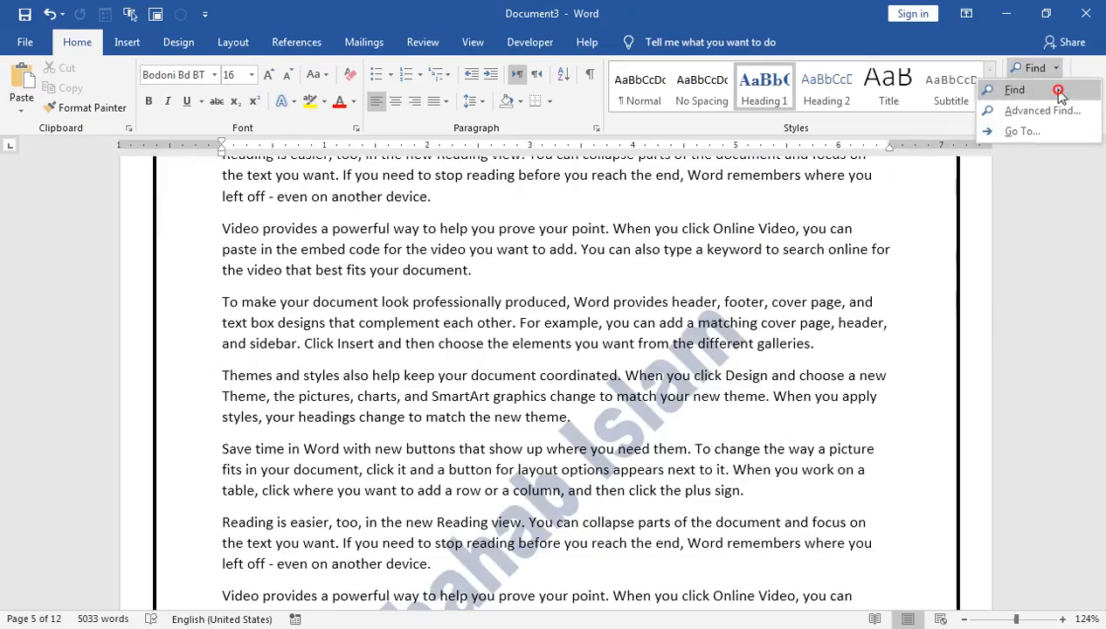
left_click(1031, 88)
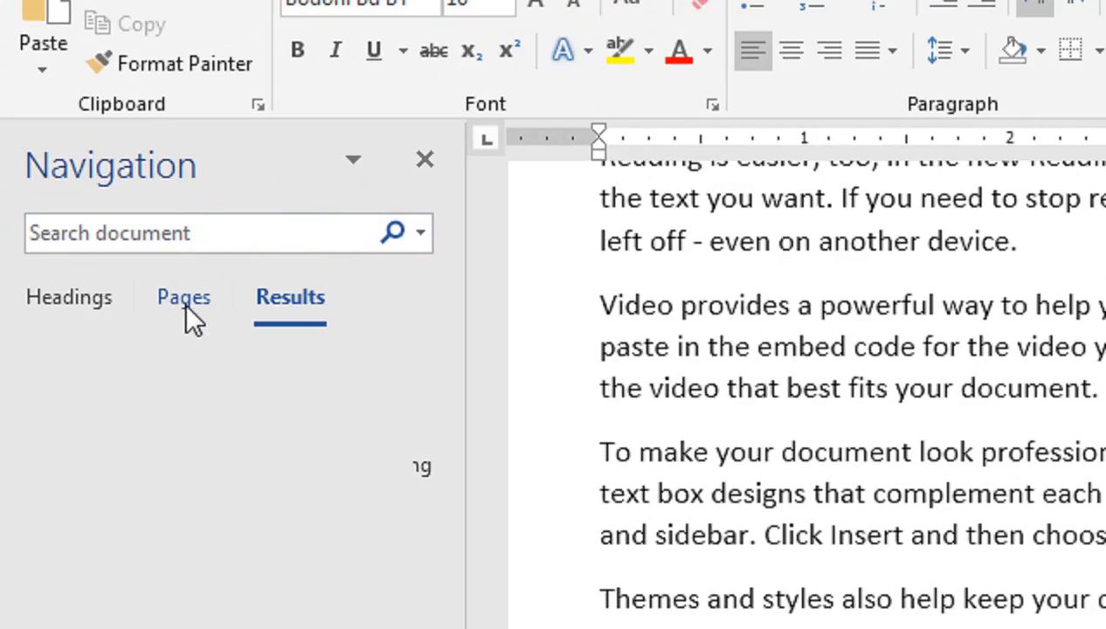
left_click(184, 300)
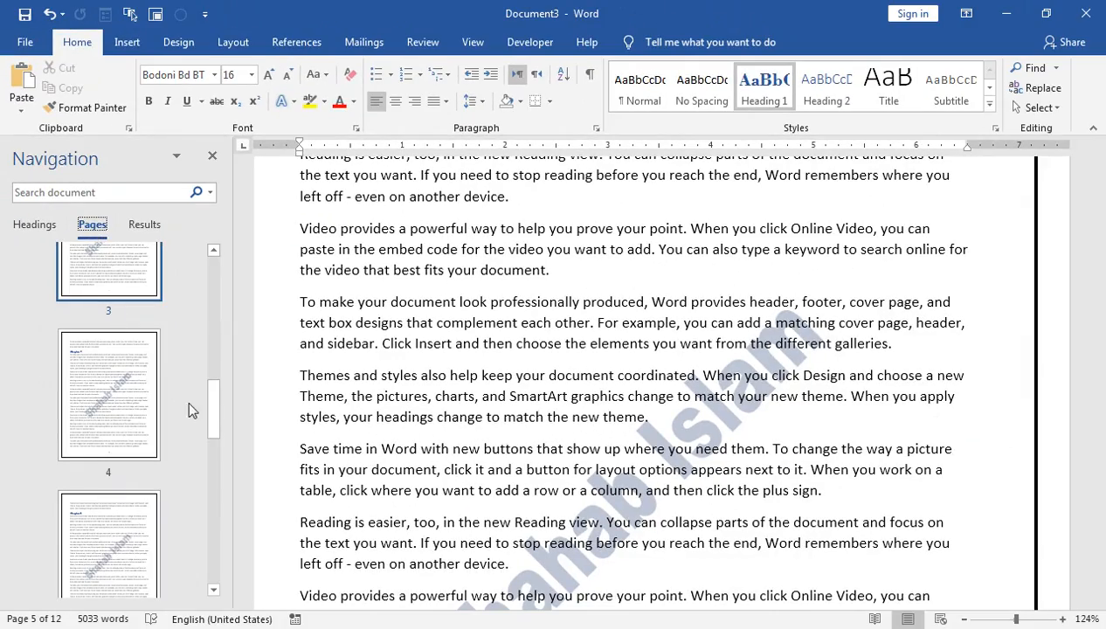
left_click_drag(213, 407, 213, 572)
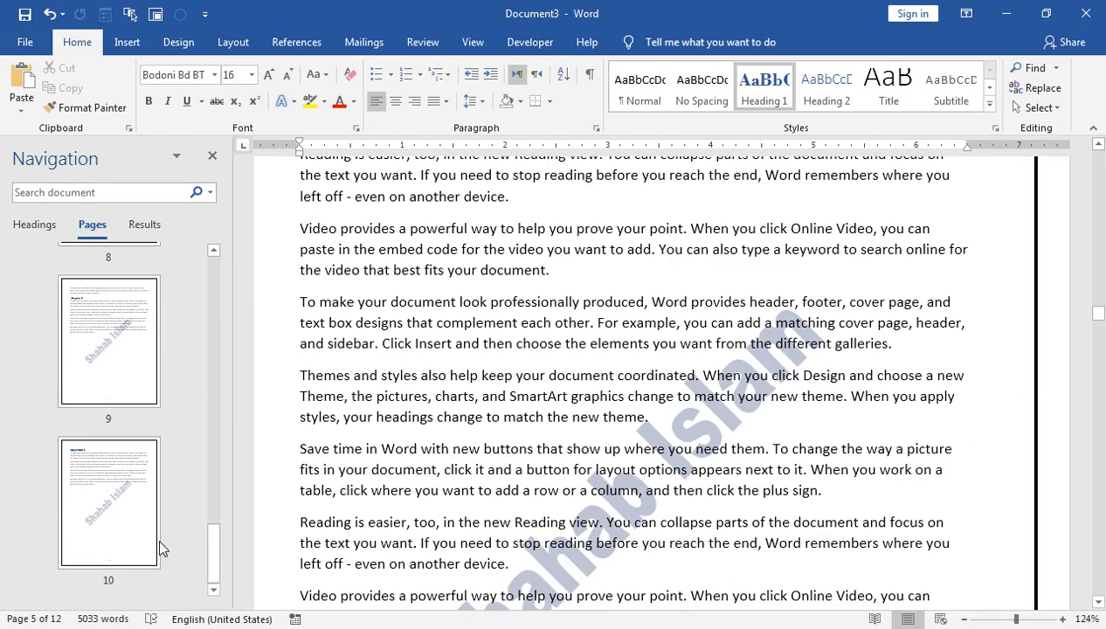
left_click(107, 503)
left_click(87, 350)
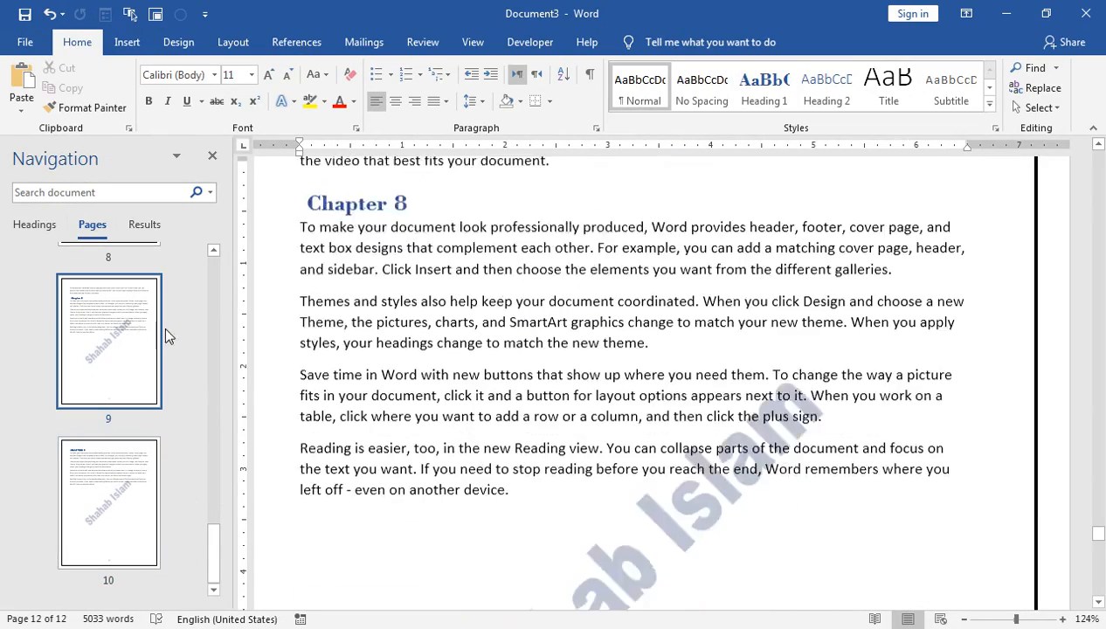
left_click(217, 251)
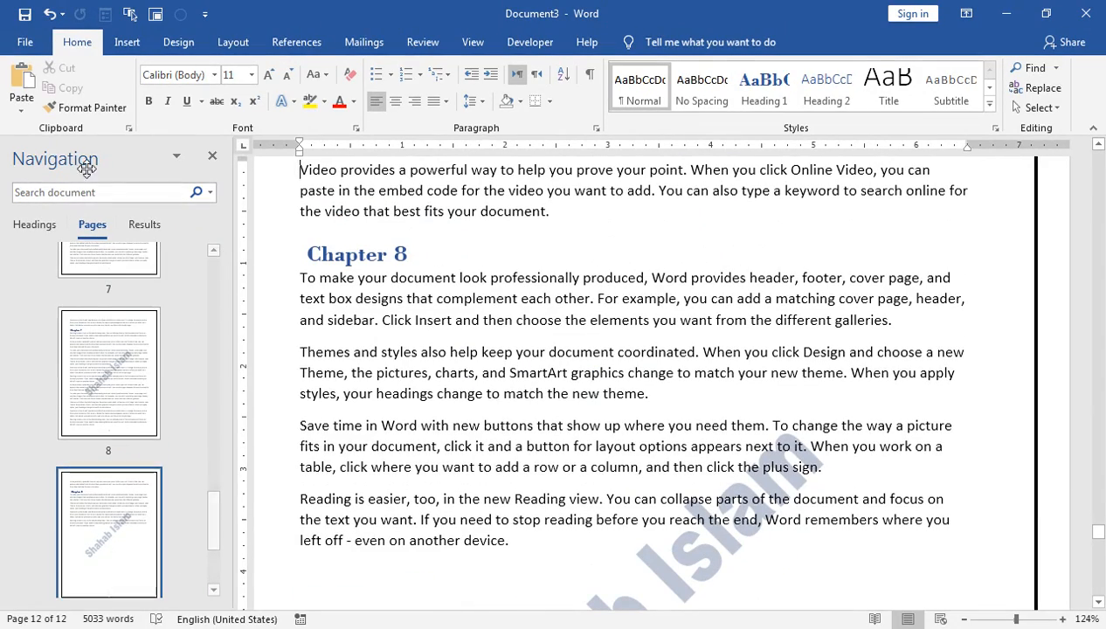
left_click(109, 261)
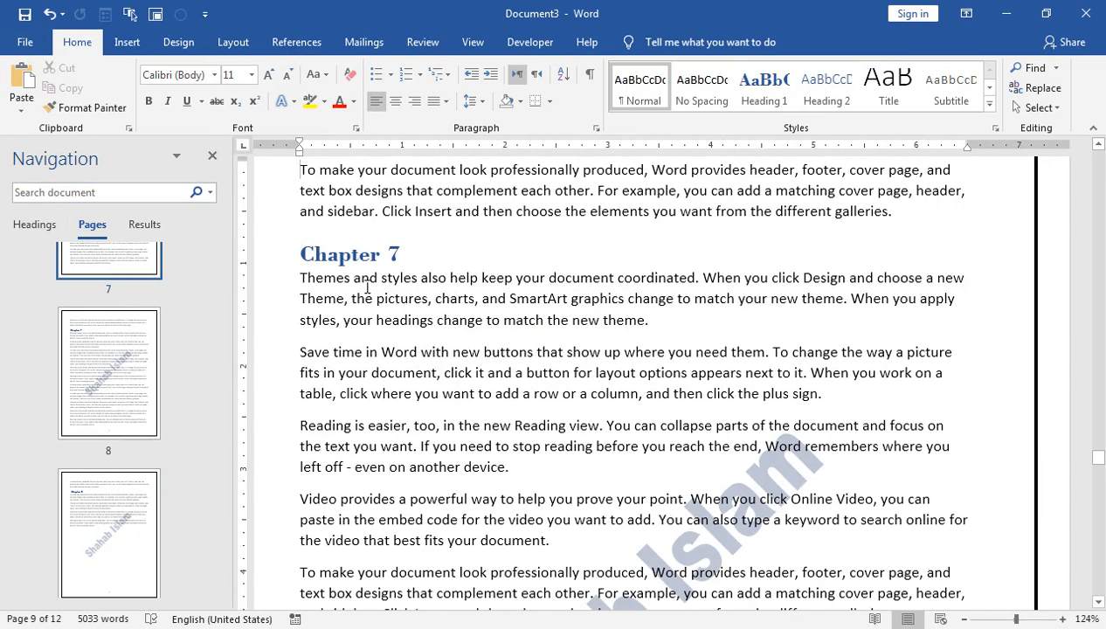
- Close the Navigation pane and page forward through the document from Chapter 6 in Read Mode, returning to Print Layout at the end
left_click(211, 156)
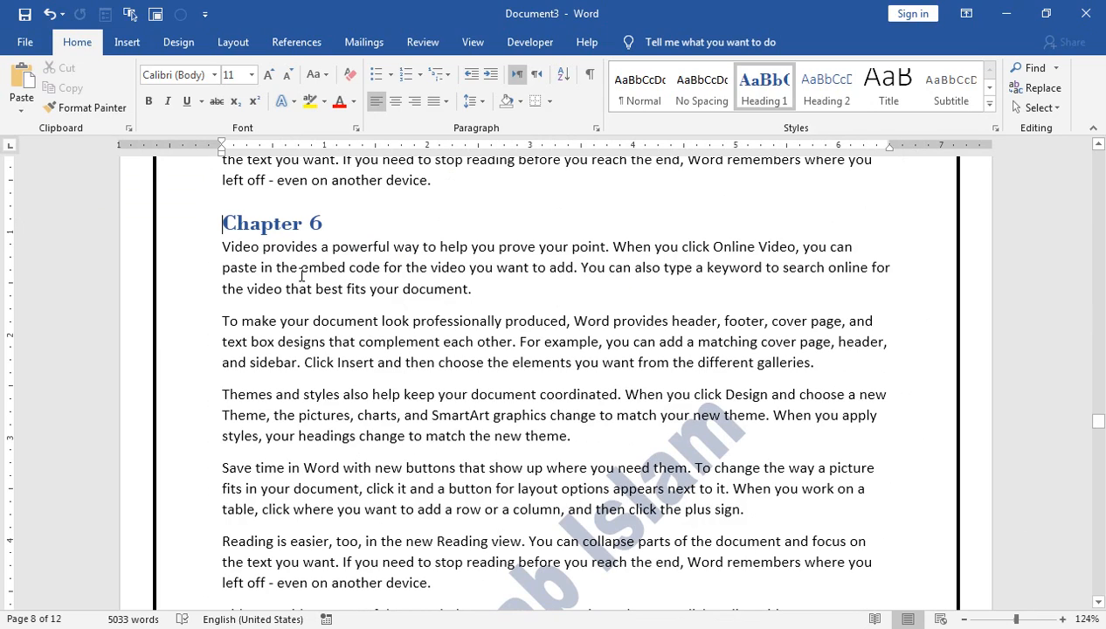
left_click(473, 42)
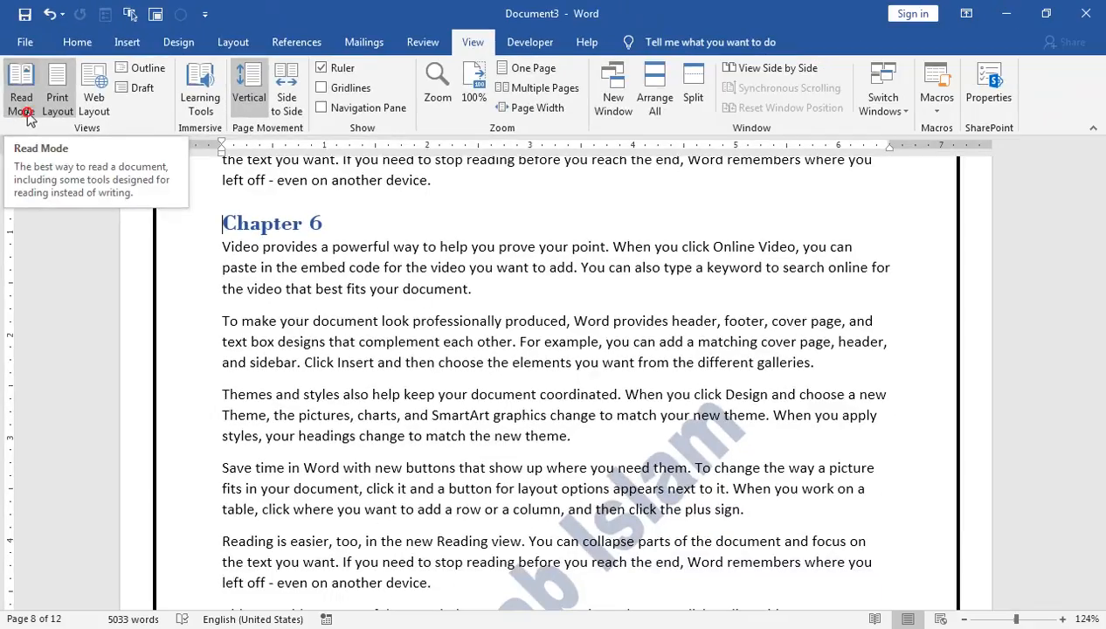
left_click(54, 223)
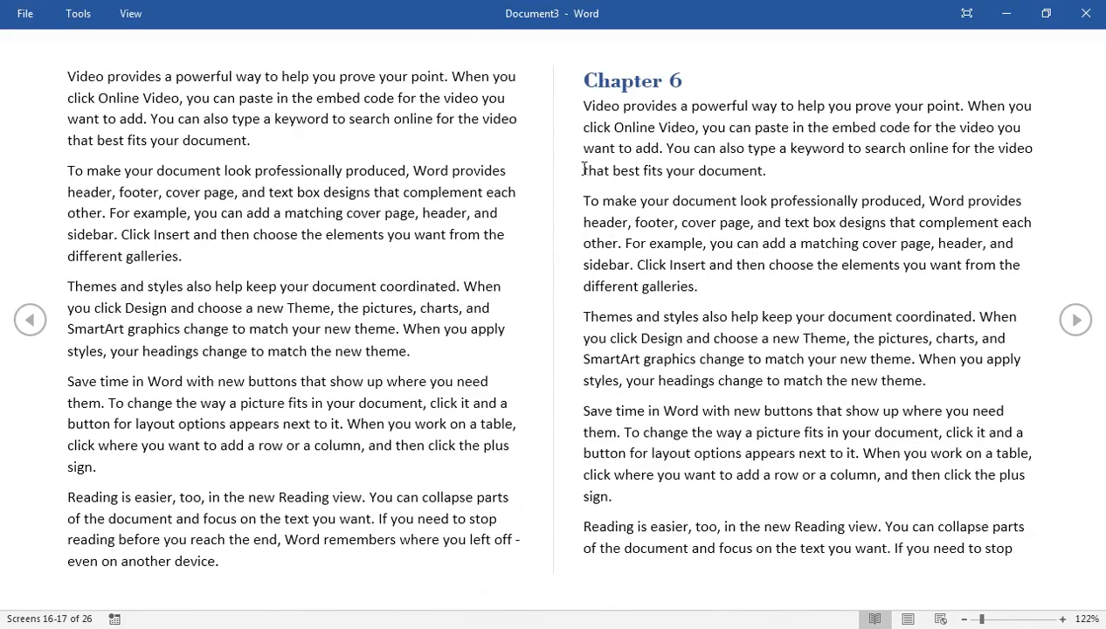
left_click(1063, 322)
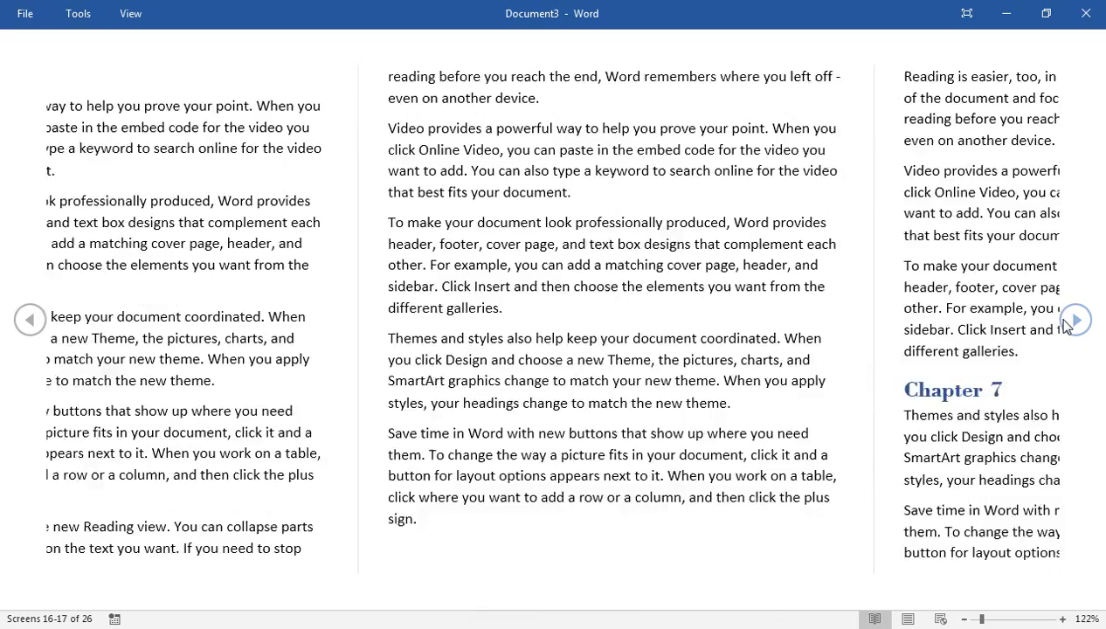
left_click(1063, 321)
left_click(1062, 322)
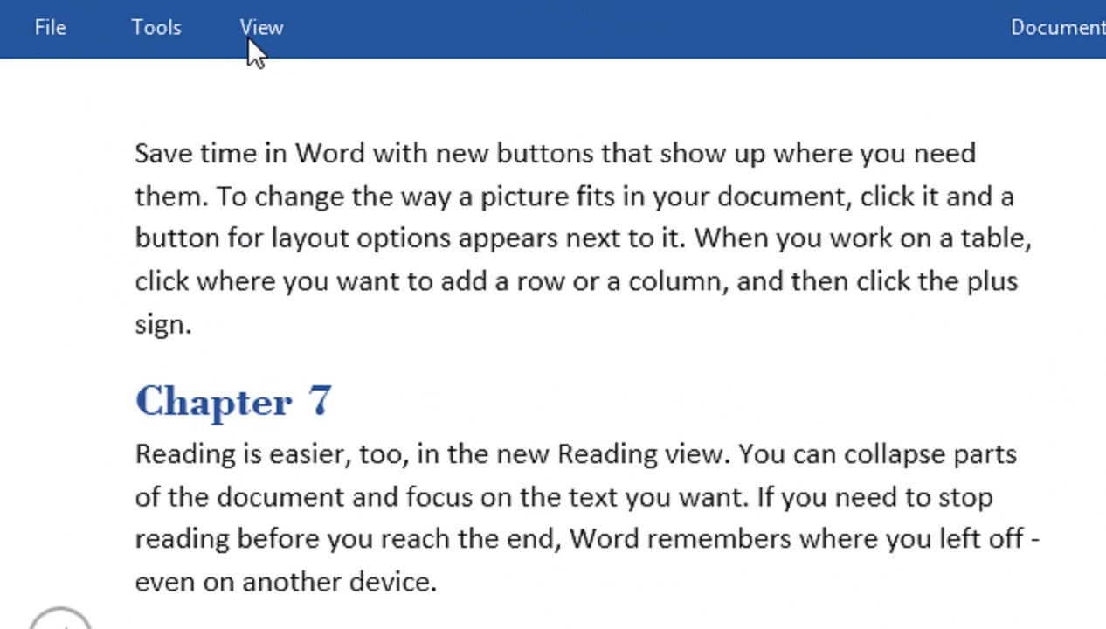
left_click(248, 33)
left_click(291, 107)
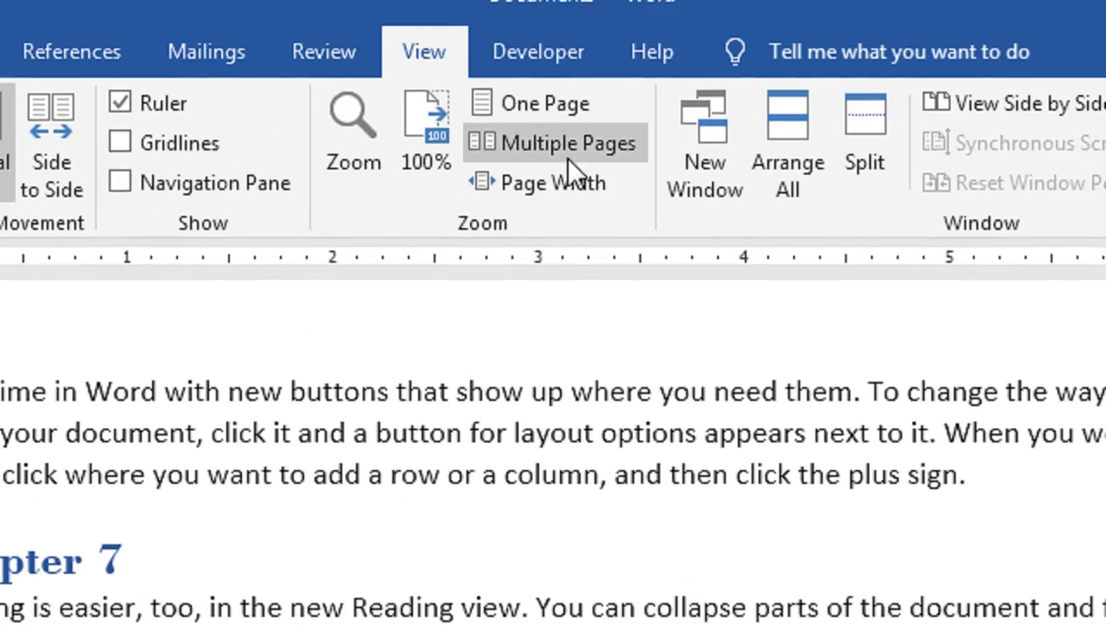
- View all pages of the document together at 23% zoom and return to a single-page view at 98%
left_click(543, 91)
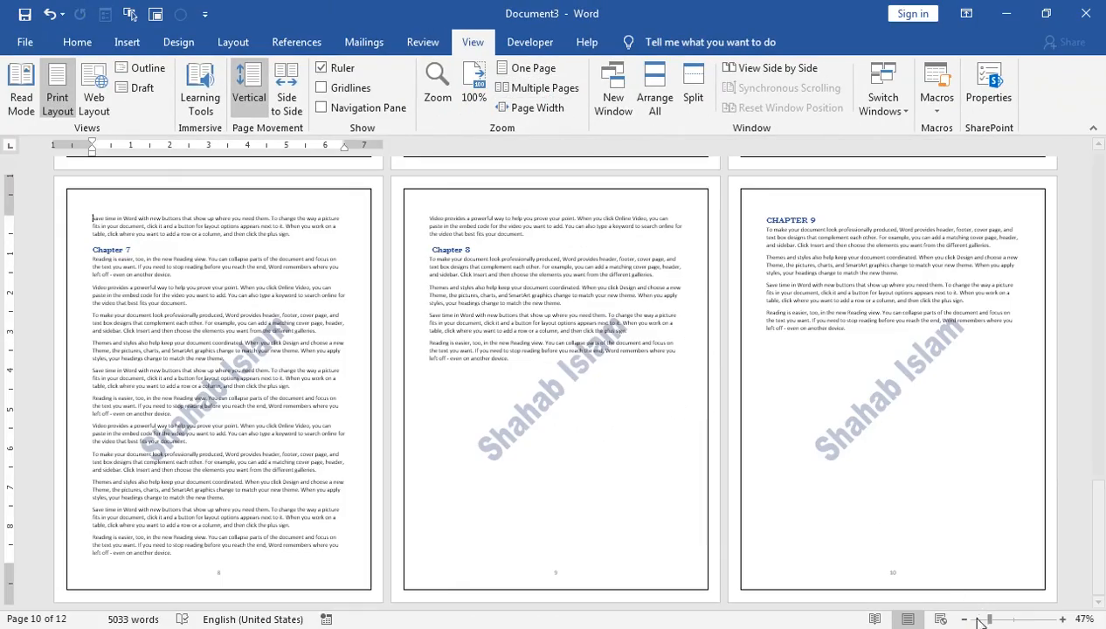
left_click(976, 619)
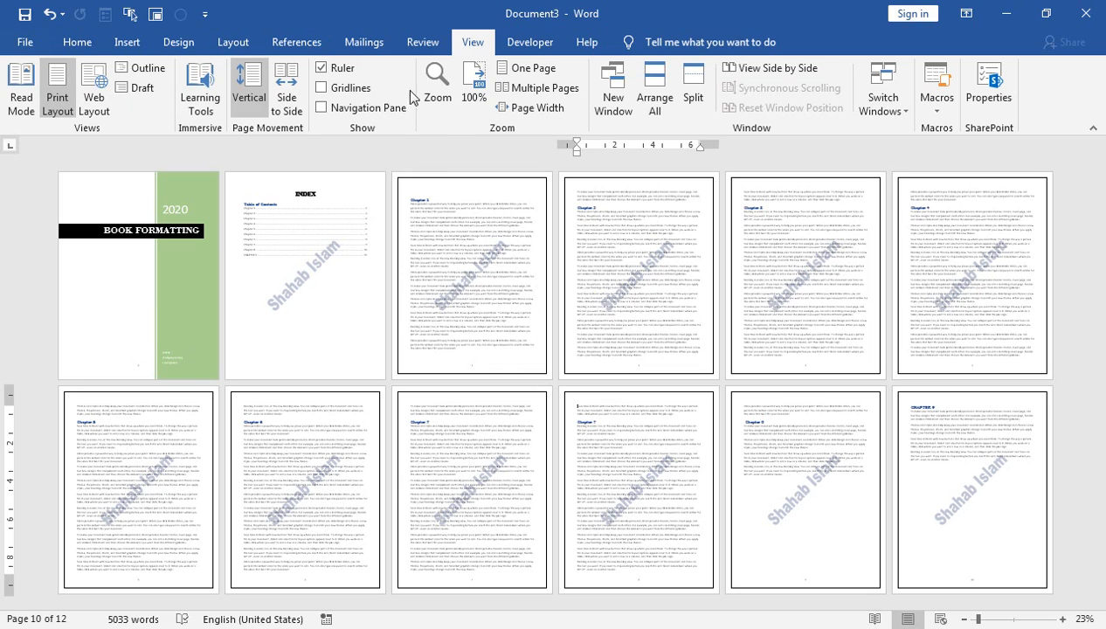
left_click(524, 69)
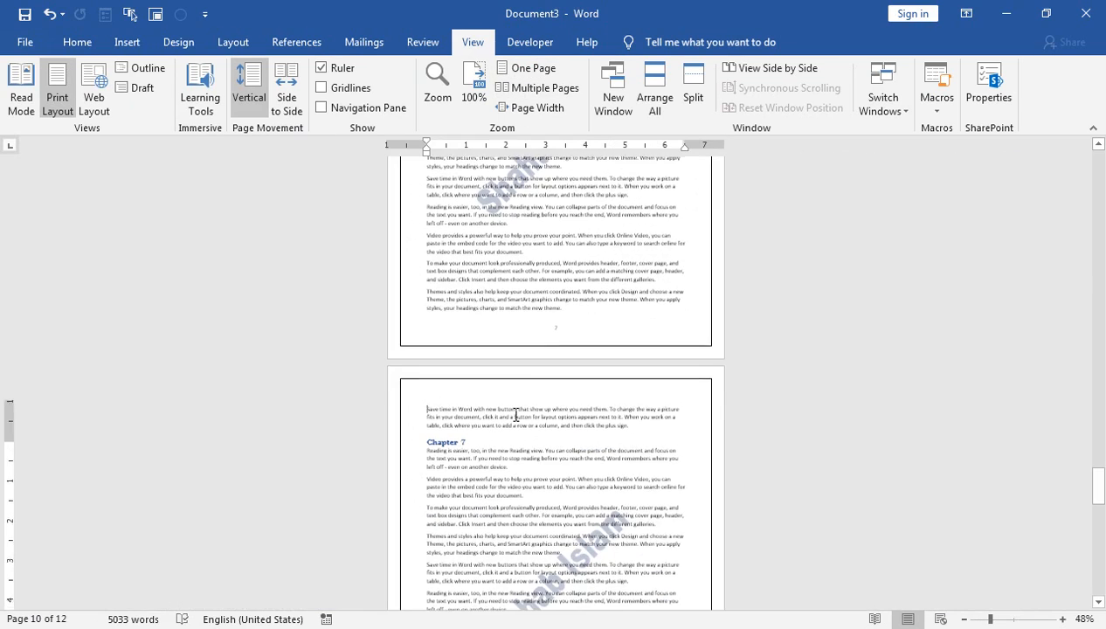
left_click(1013, 620)
- Insert six blank lines after the first paragraph under the Chapter 7 heading on page 9
scroll(467, 404, "up", 7)
scroll(466, 403, "up", 5)
left_click(579, 418)
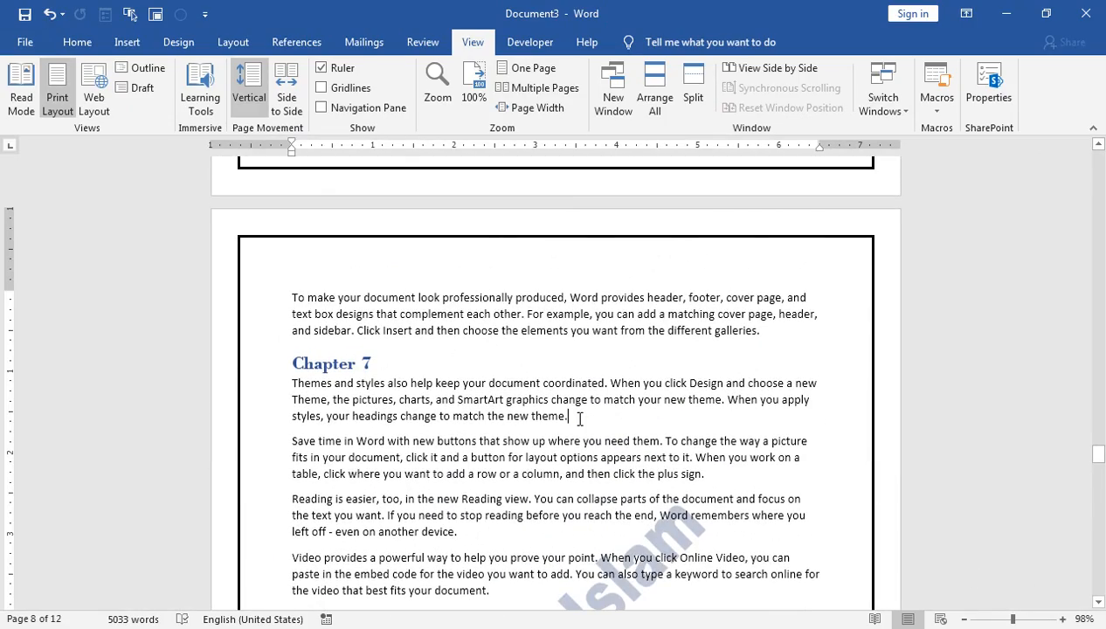
key("Return")
key("Return")
key("Return")
key("Return")
key("Return")
key("Return")
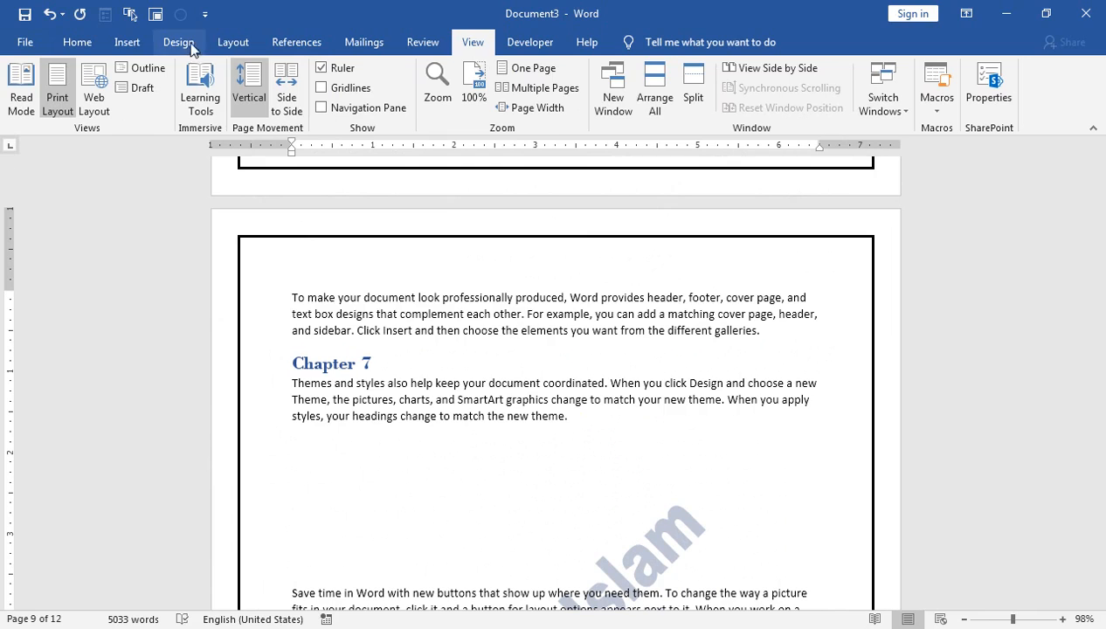
- Insert a rectangle about 1.65" high and 2.14" wide in the blank space below the first Chapter 7 paragraph
left_click(126, 42)
left_click(171, 108)
left_click(201, 146)
left_click(377, 469)
left_click_drag(431, 524, 476, 555)
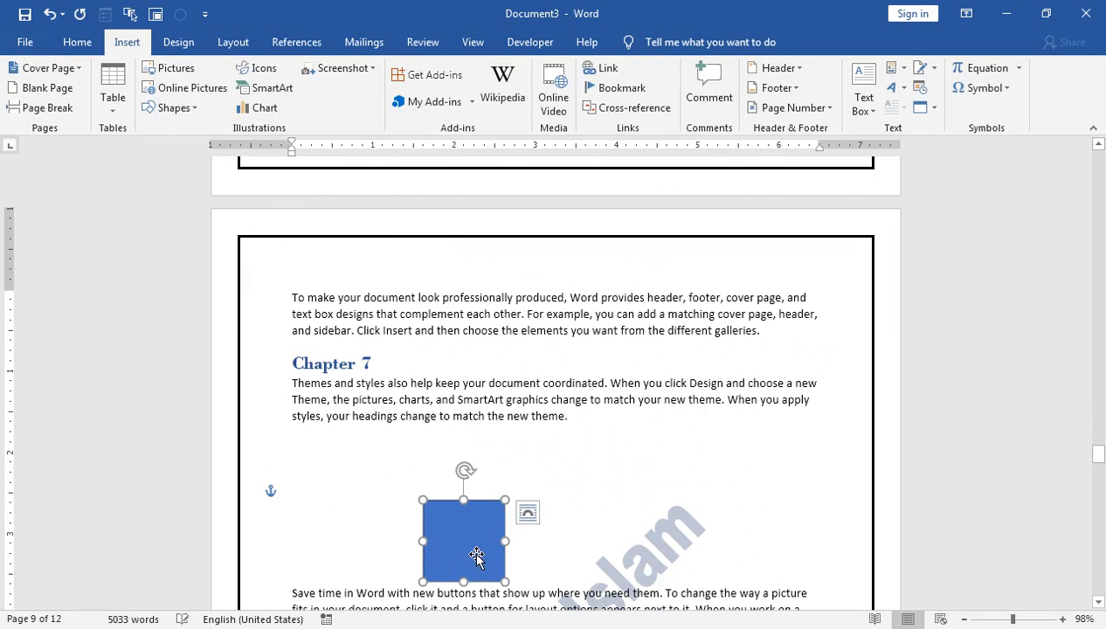
mouse_move(423, 500)
left_mouse_down()
mouse_move(330, 447)
mouse_move(527, 477)
left_mouse_up()
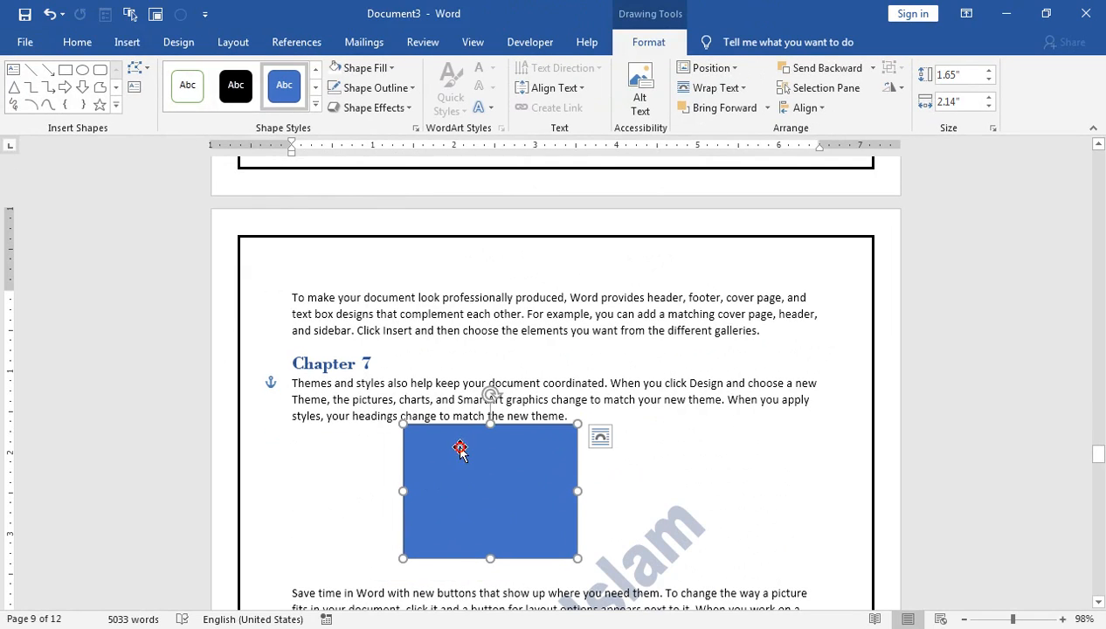
left_click_drag(459, 449, 452, 460)
- Fill the rectangle with the picture images (2).jpg from folder b in the Pictures library
left_click(365, 44)
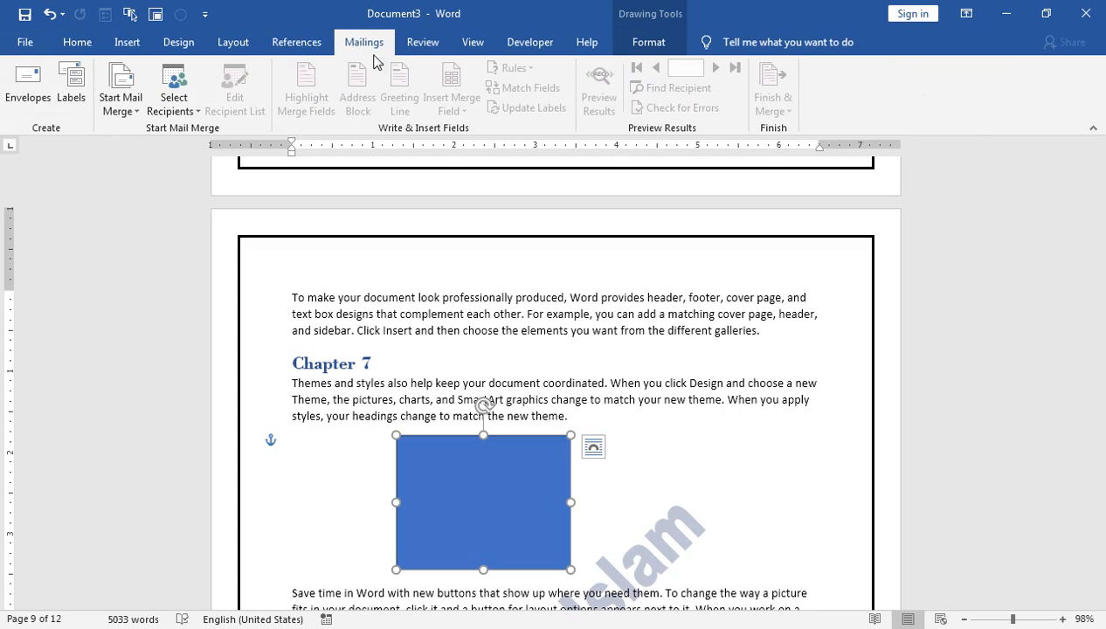
left_click(655, 42)
left_click(362, 68)
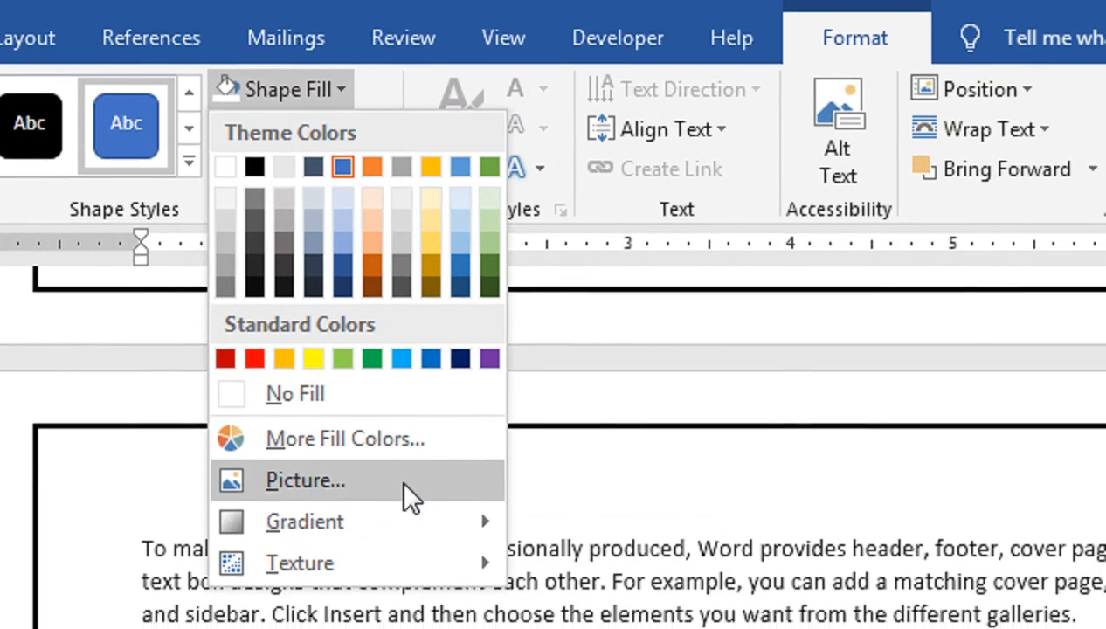
left_click(403, 483)
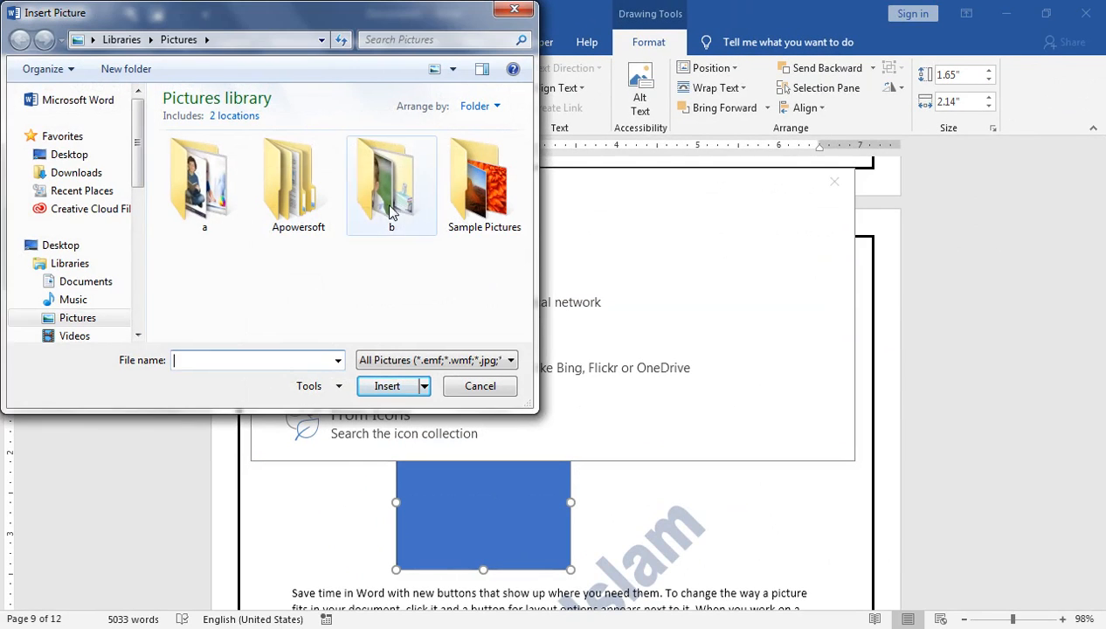
double_click(390, 208)
left_click(329, 301)
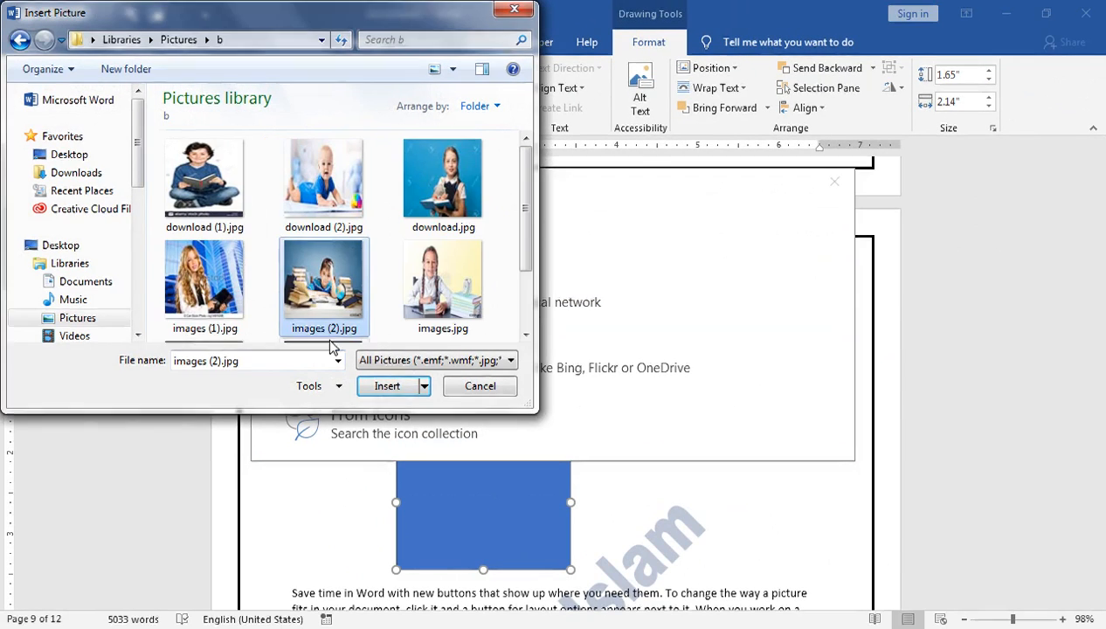
left_click(385, 387)
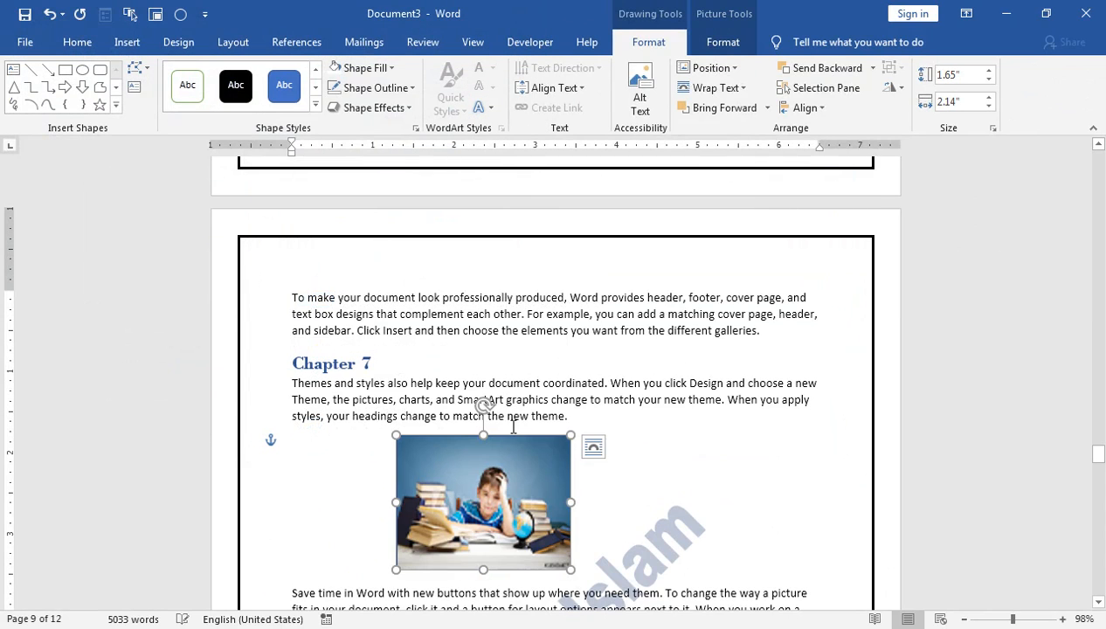
- Remove the outline of the picture-filled rectangle and apply a preset shape effect with bevelled edges to it
left_click(374, 88)
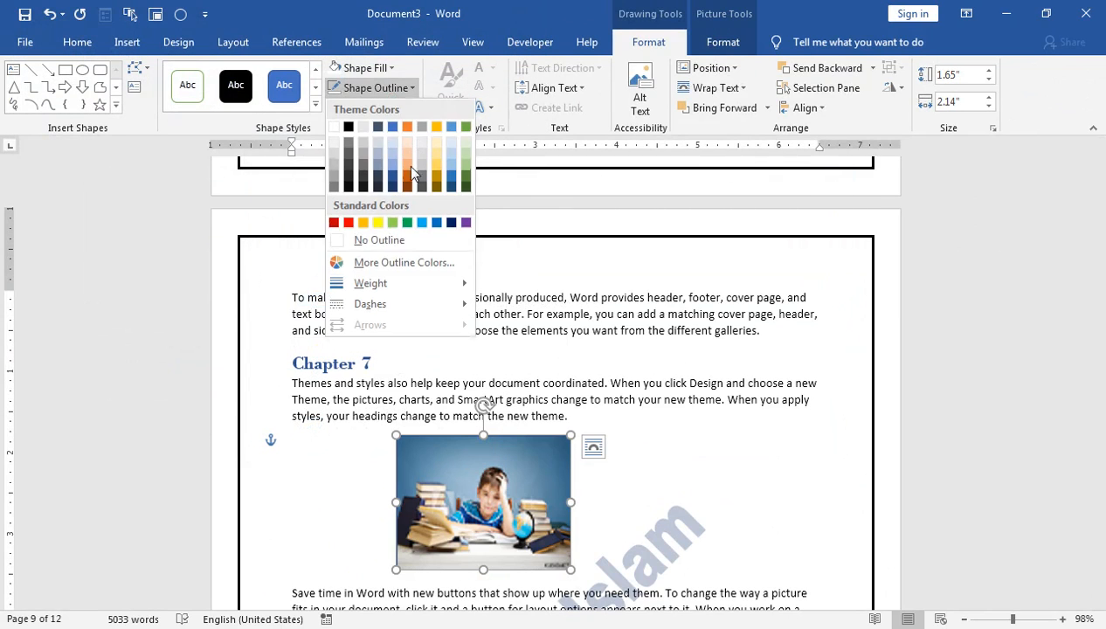
left_click(380, 241)
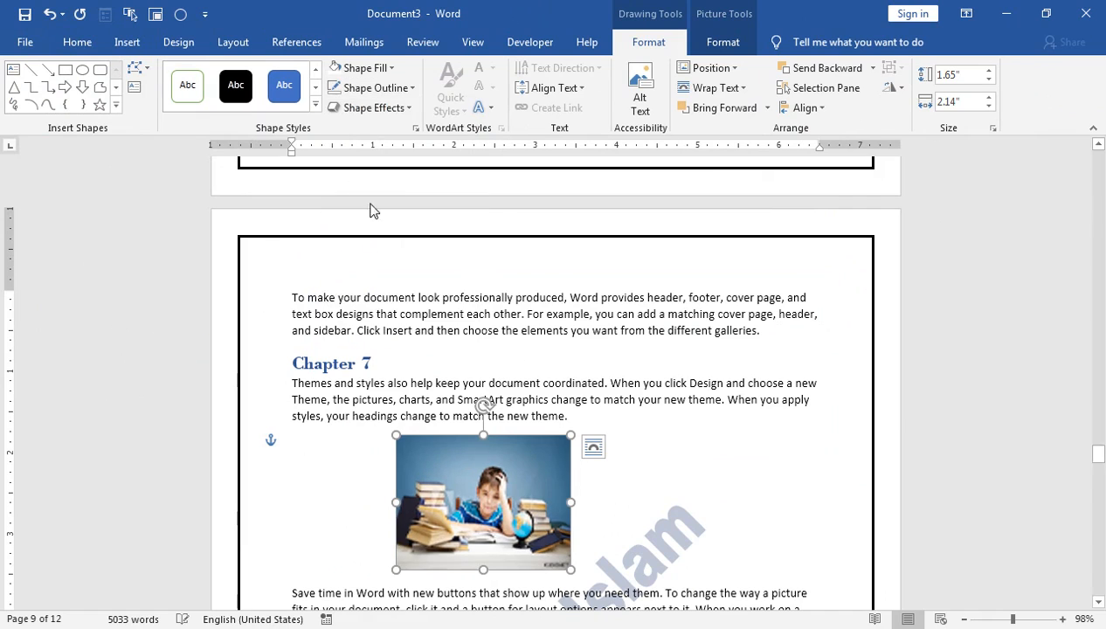
left_click(369, 107)
mouse_move(425, 159)
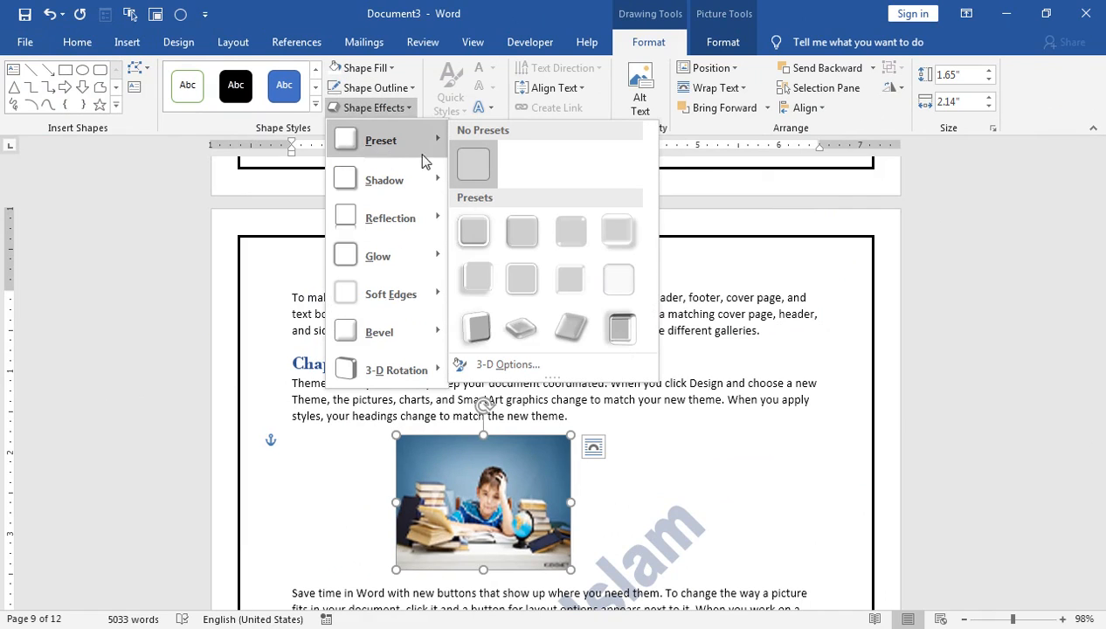
left_click(503, 232)
- Preview the glow, soft edge and bevel effects on the picture shape, try a parallel 3-D rotation and undo it
left_click(385, 87)
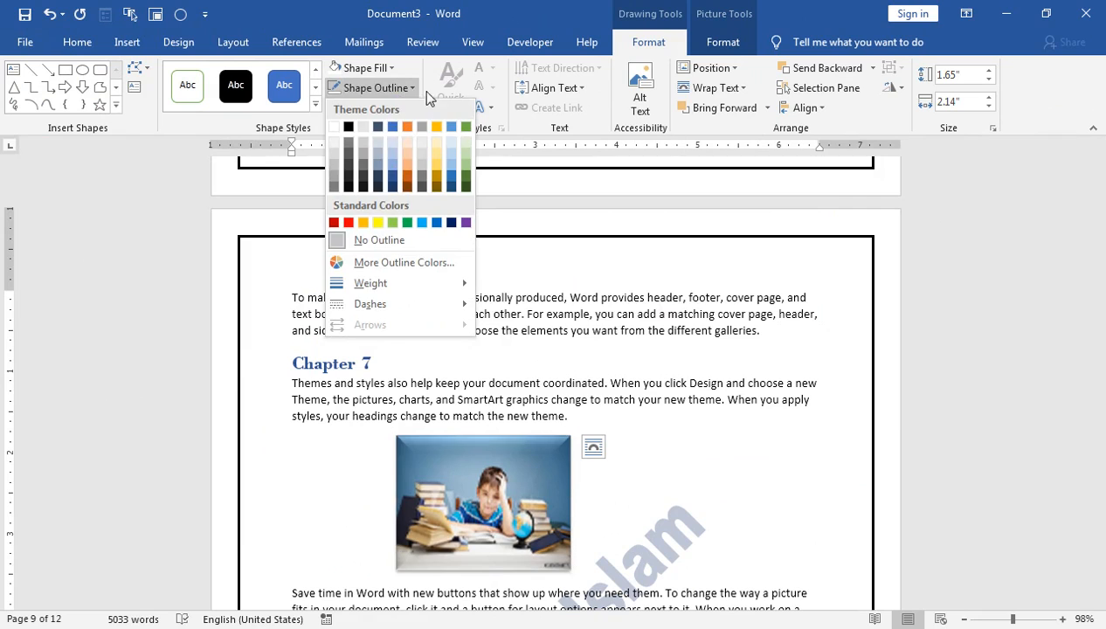
left_click(430, 75)
left_click(393, 108)
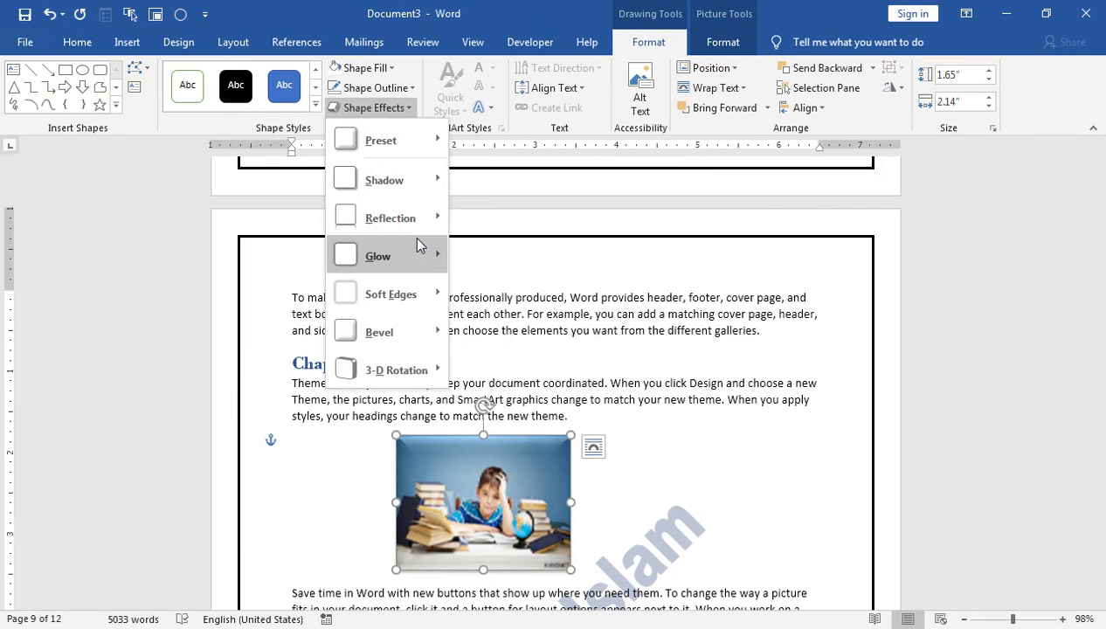
mouse_move(412, 254)
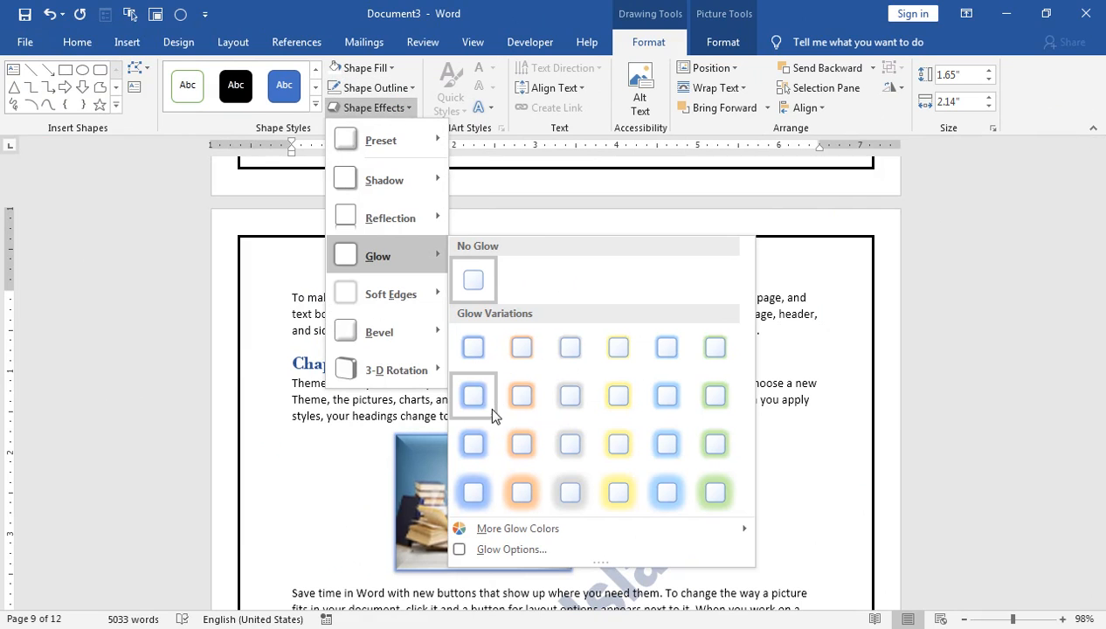
mouse_move(404, 310)
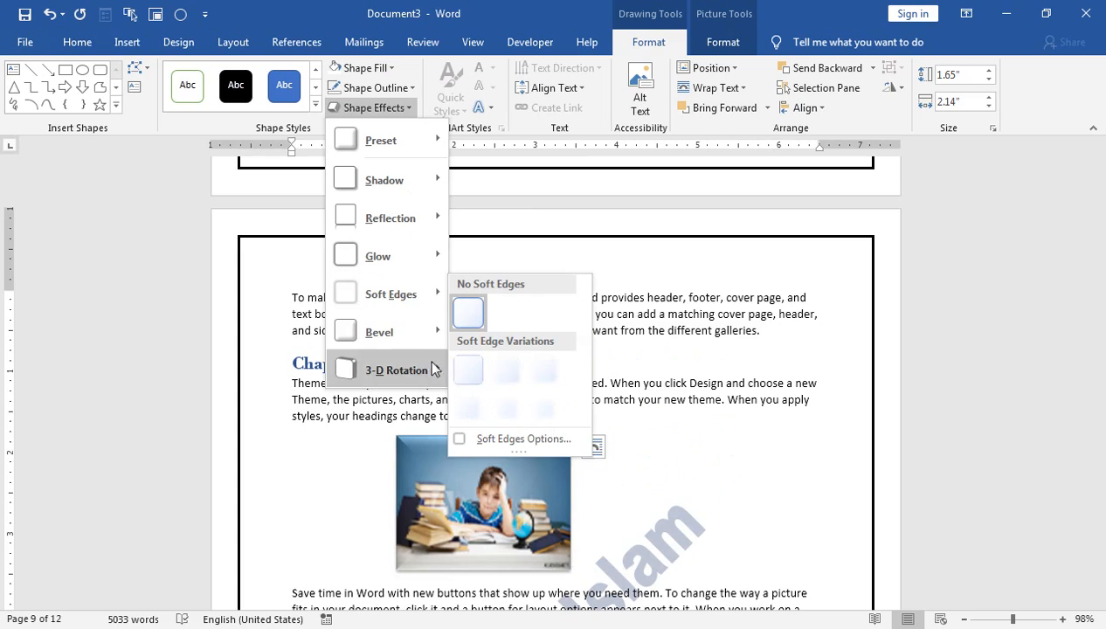
mouse_move(425, 340)
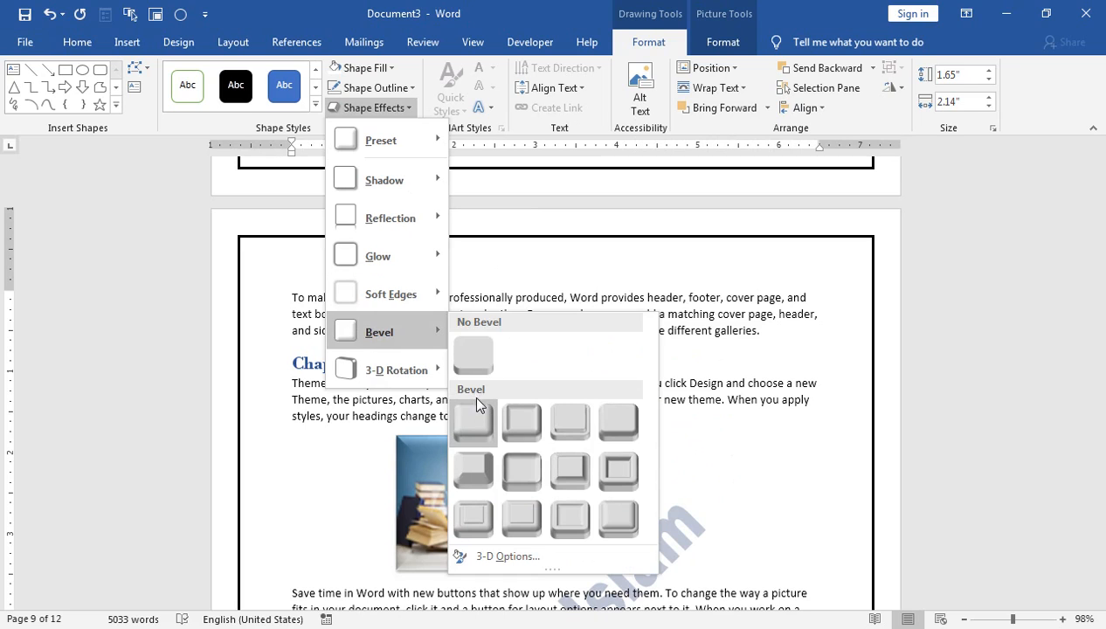
mouse_move(405, 373)
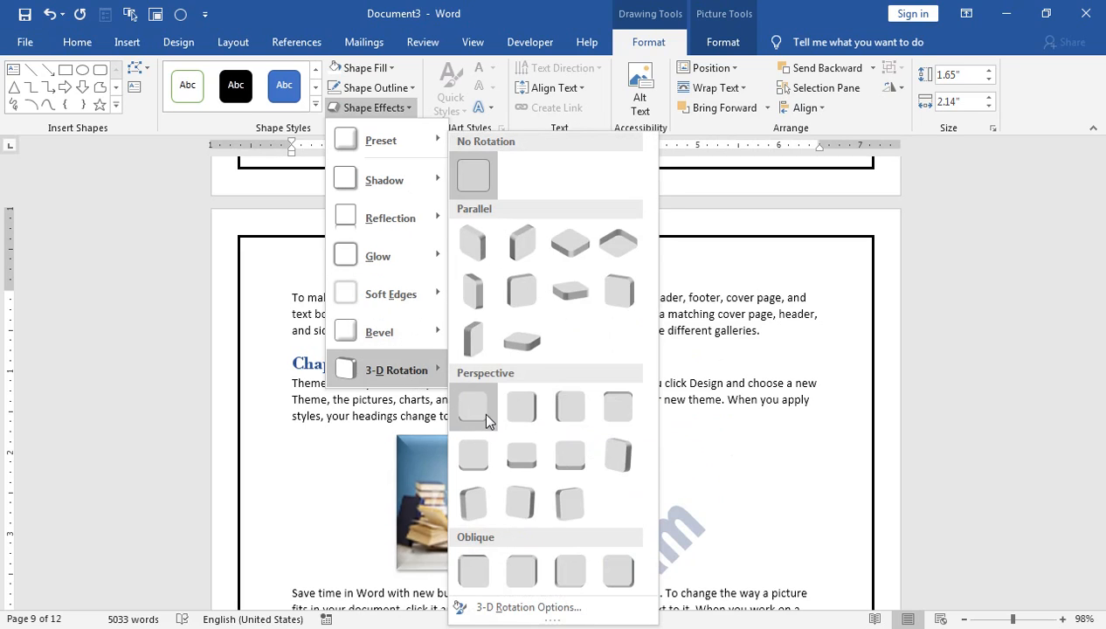
left_click(515, 358)
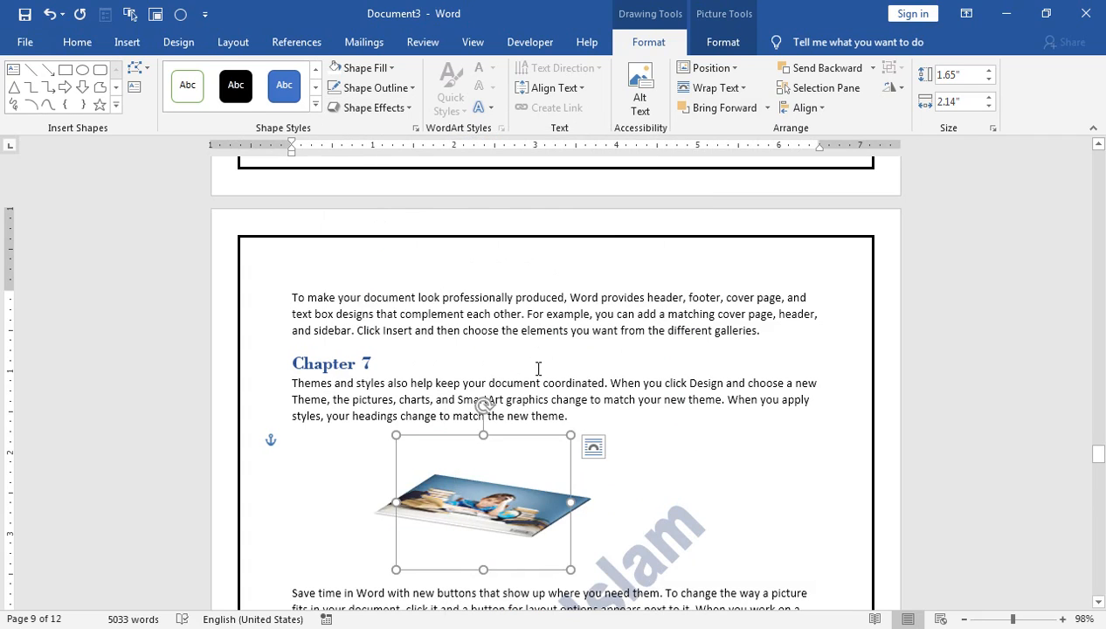
key("ctrl+z")
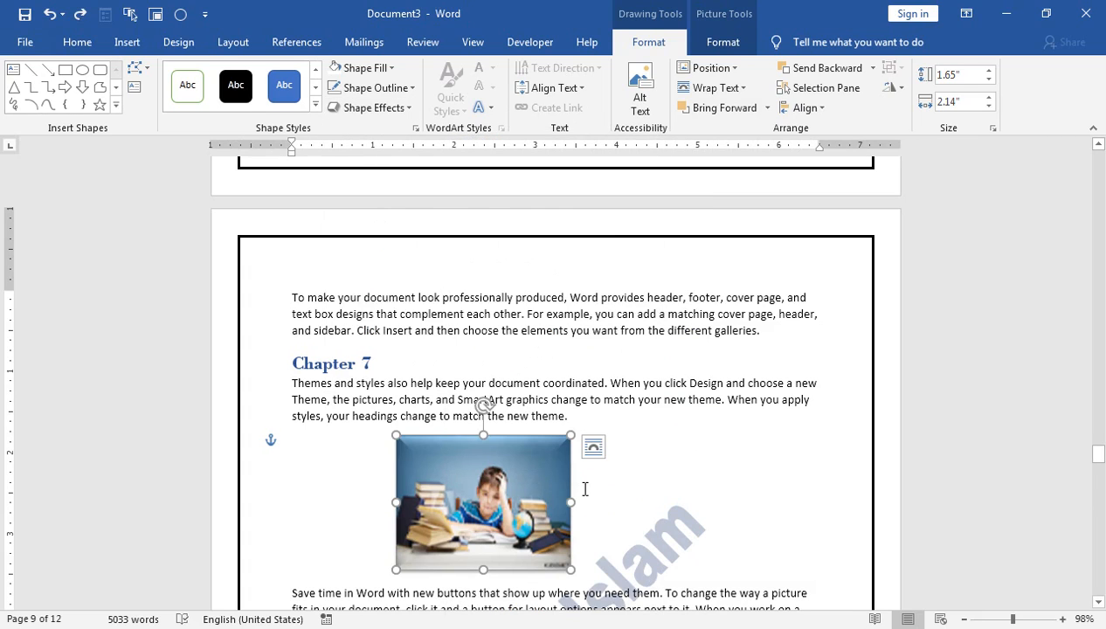
left_click(584, 485)
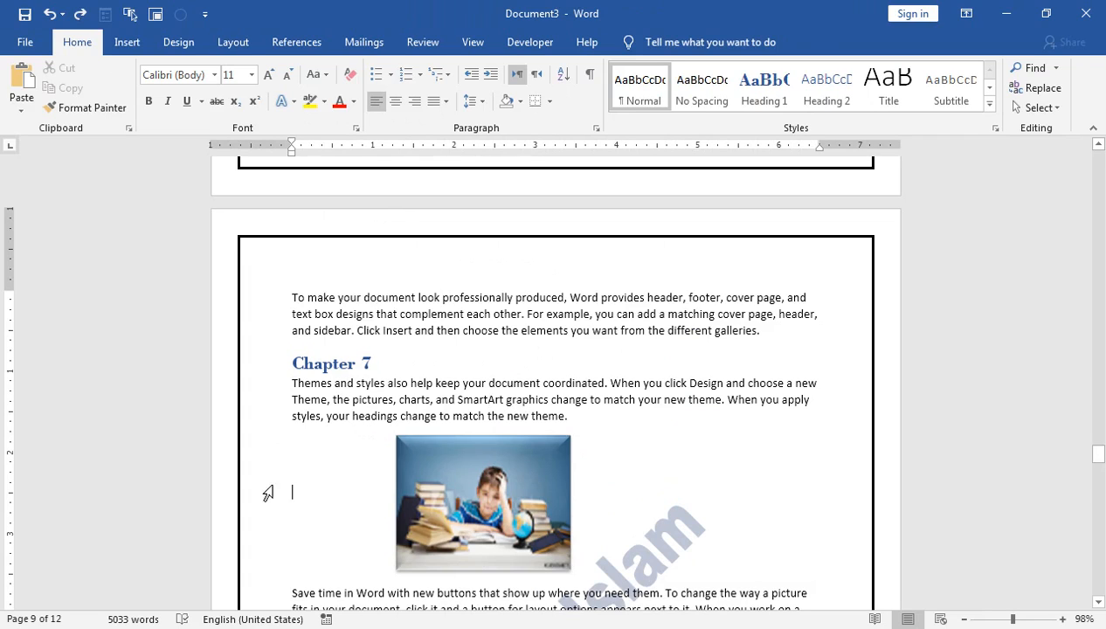
left_click(489, 524)
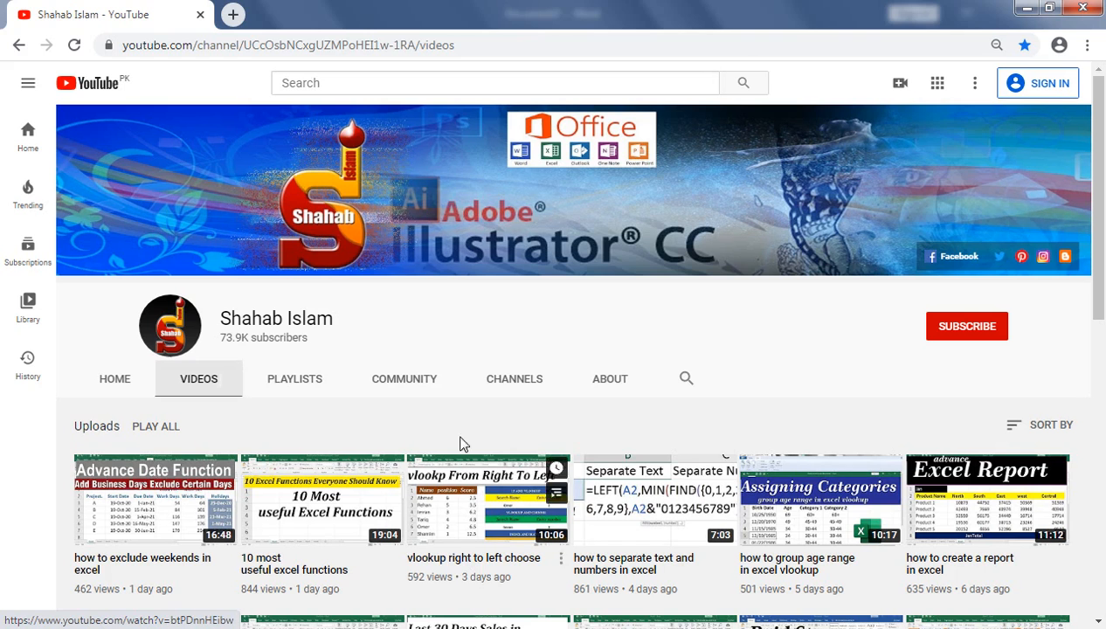